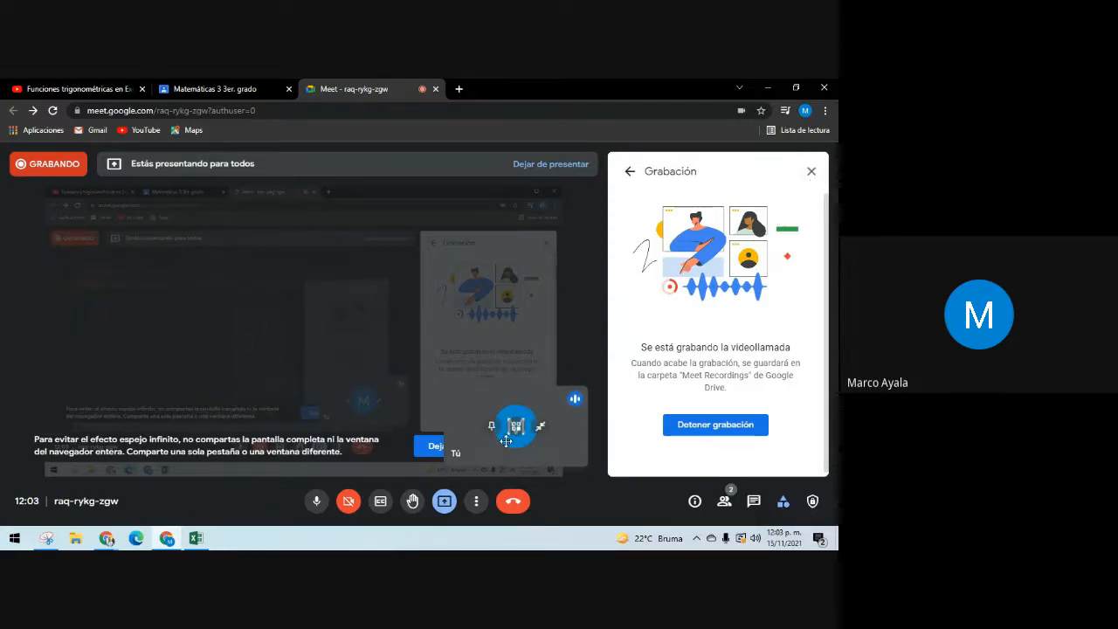
Step: Switch to the VECTORES workbook in Excel, merge and center cells A11:D11 on Hoja2, and enter the title DATOS
key(alt+Tab)
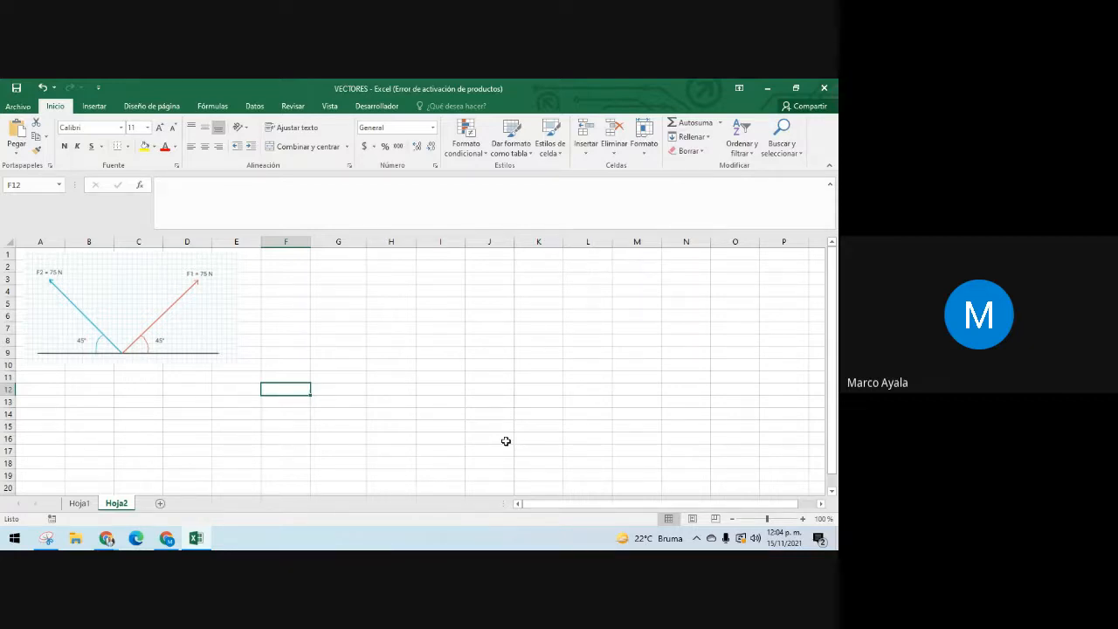
click(196, 339)
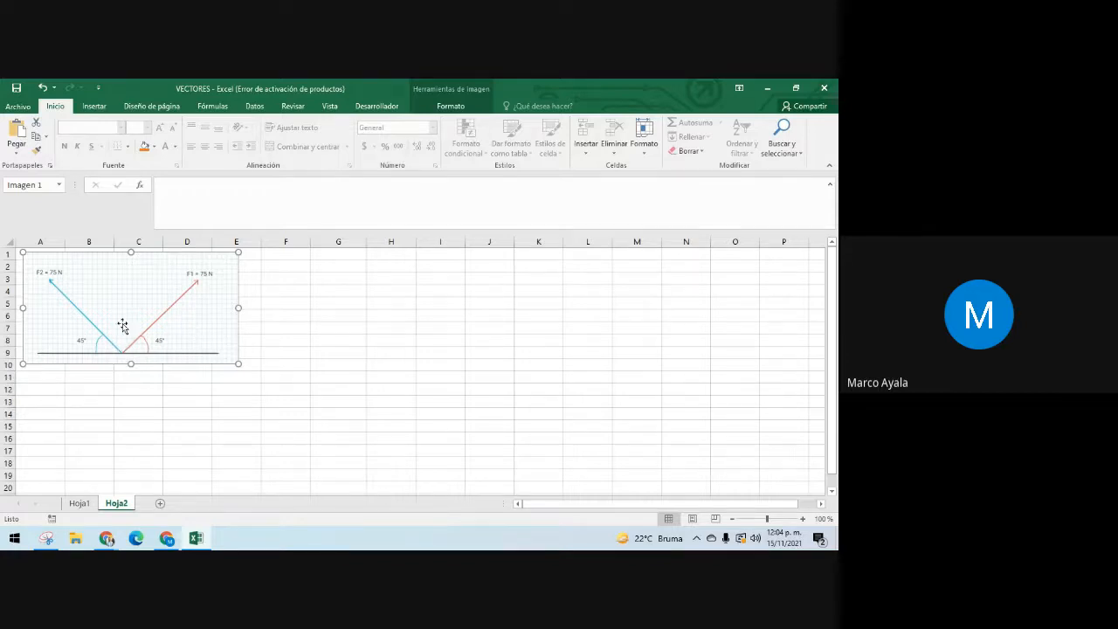
click(46, 387)
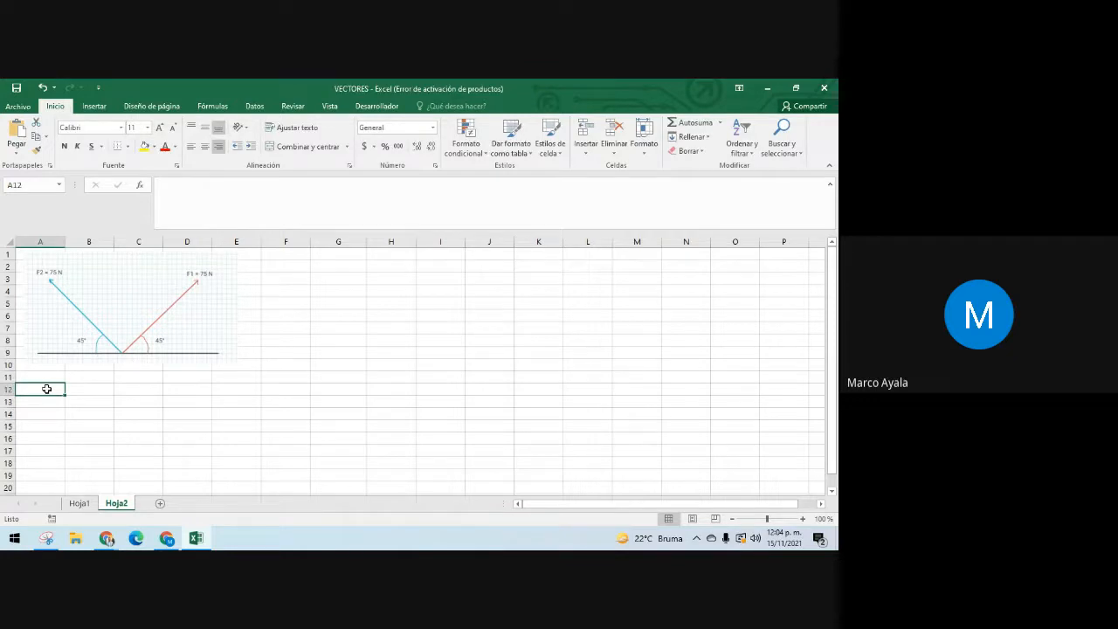
drag(55, 374, 180, 375)
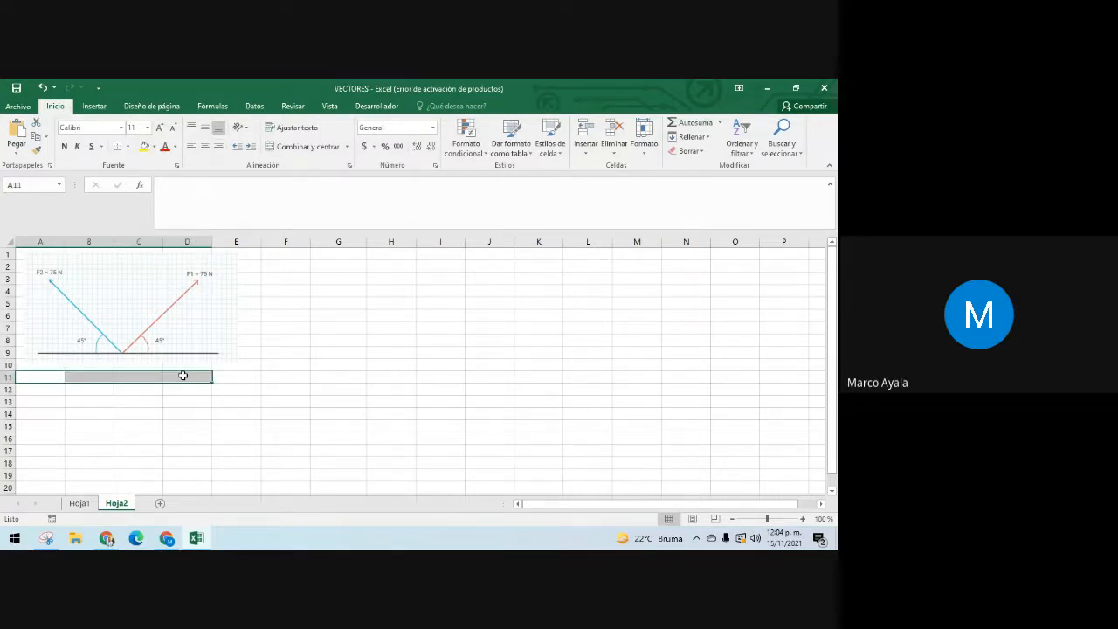
click(273, 150)
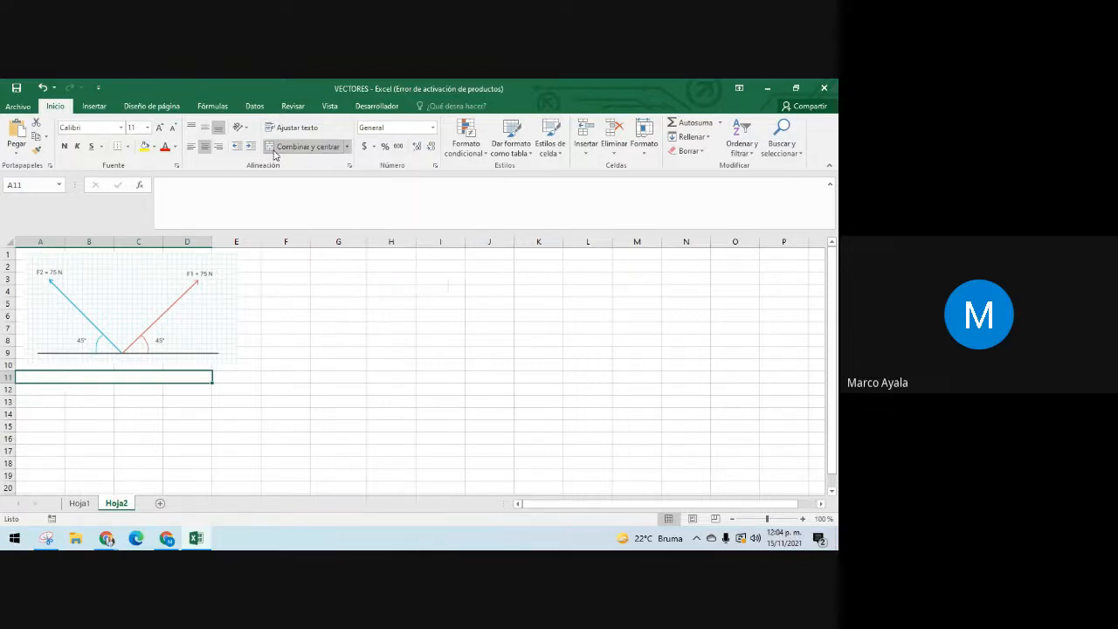
text(DAT)
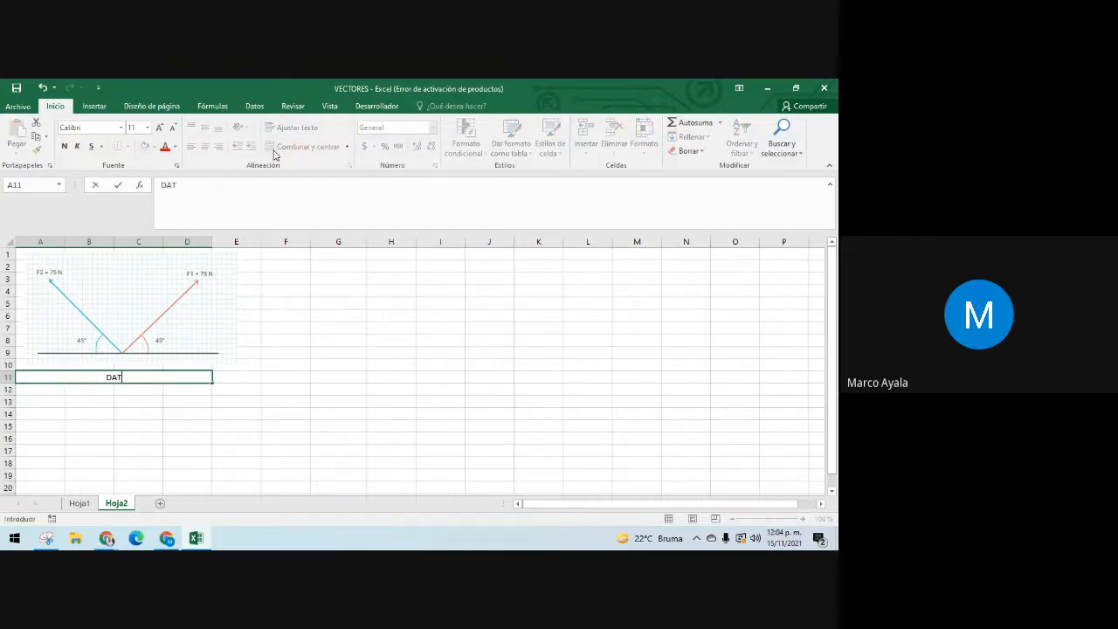
text(OS)
Step: Enter the force labels F1, F2, F3, F4 and F5 down cells A13:A17
click(41, 402)
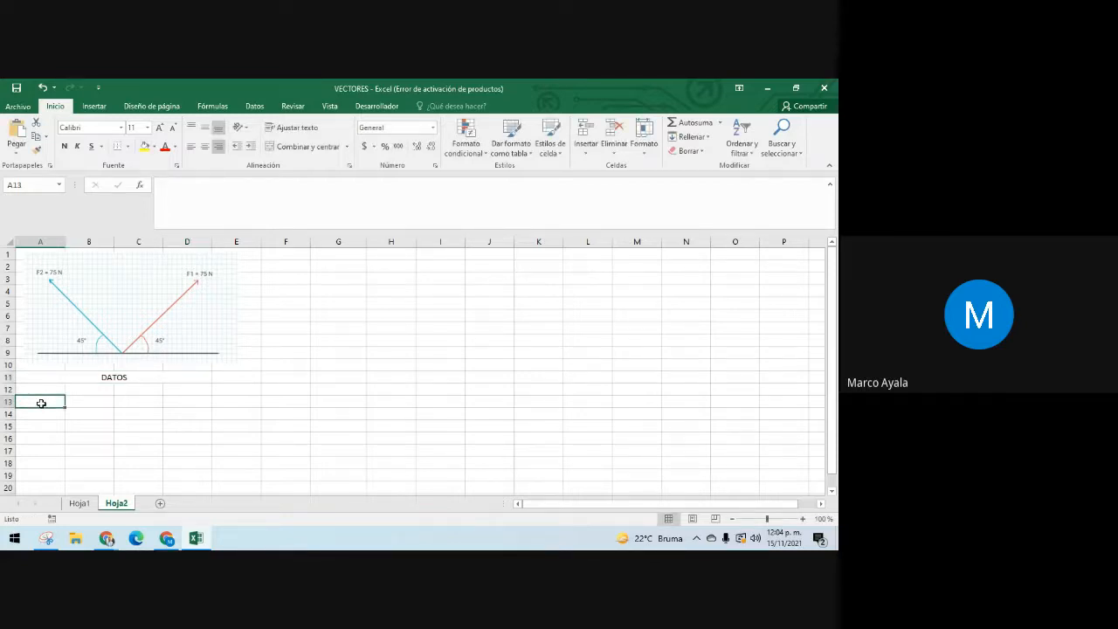
text(F1)
key(Return)
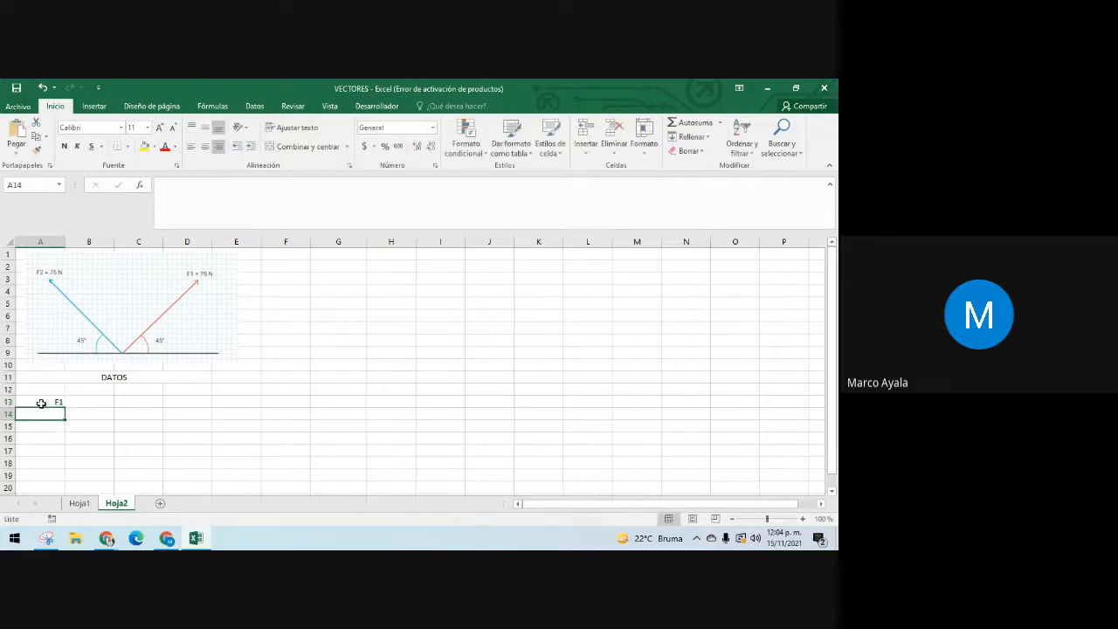
text(F2)
key(Return)
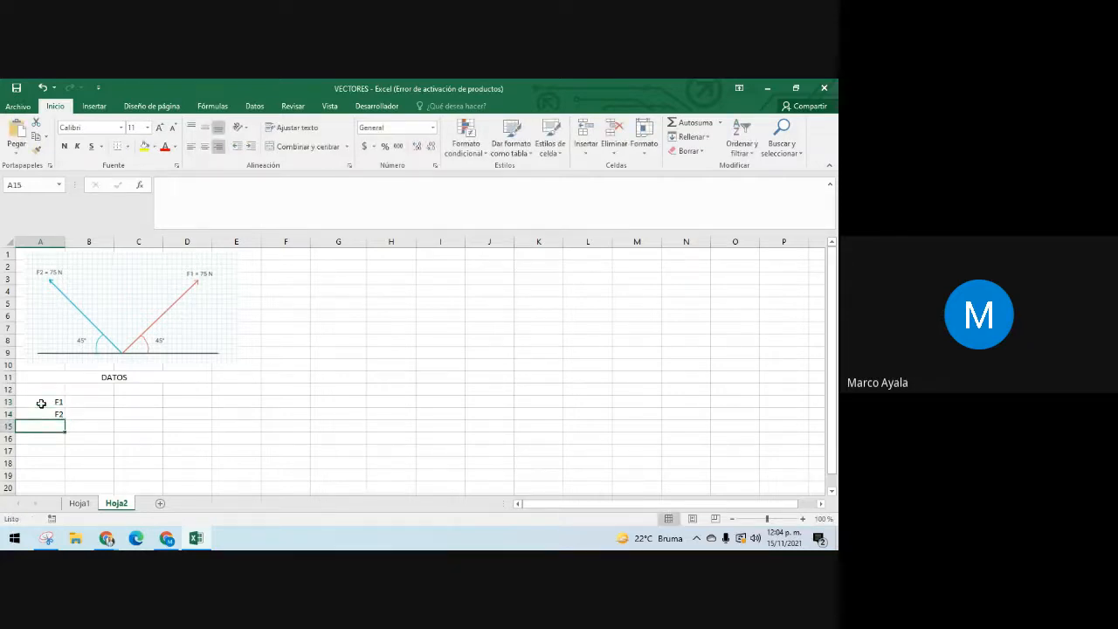
text(F3)
key(Return)
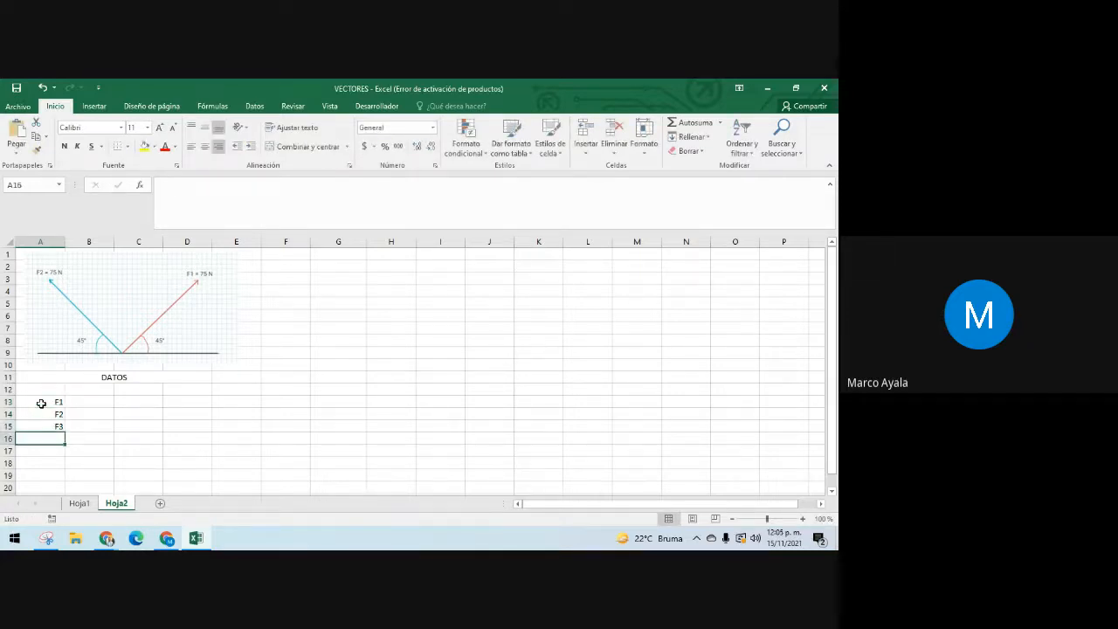
text(F4)
key(Return)
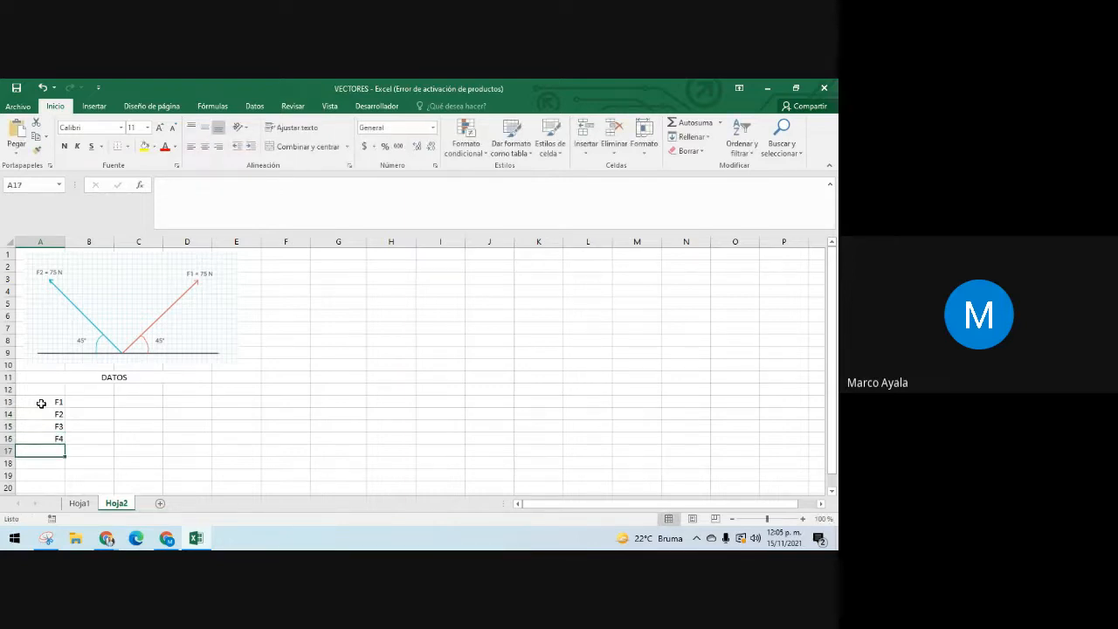
text(F5)
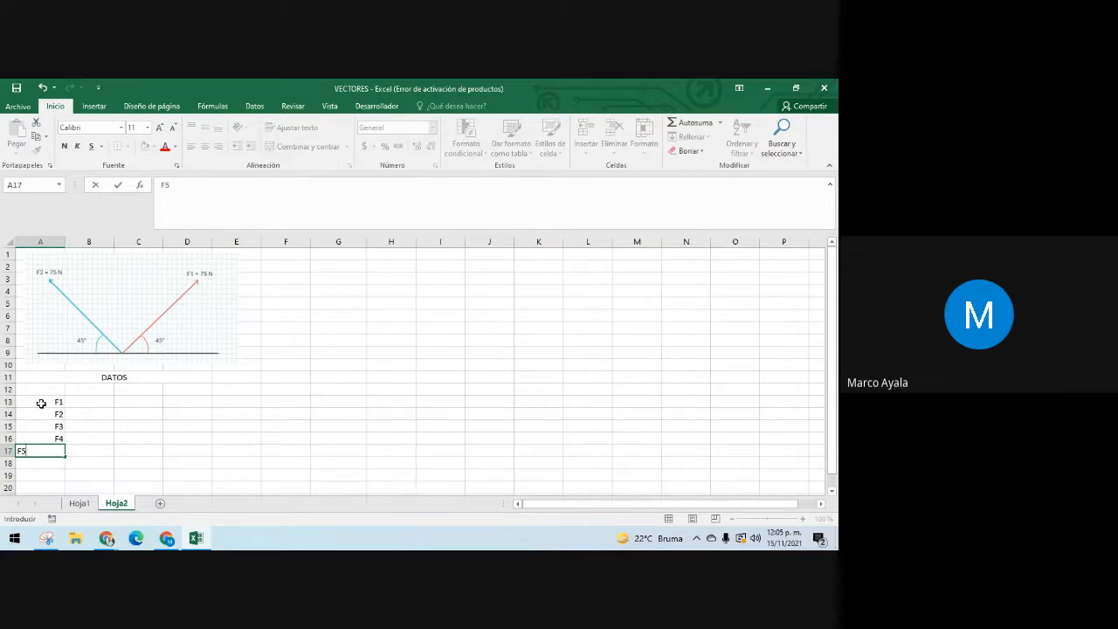
Step: Add the column headings MAGNITUD in B12 and ÁNGULO in C12 of the DATOS table
key(Up)
key(Up)
key(Up)
key(Up)
key(Up)
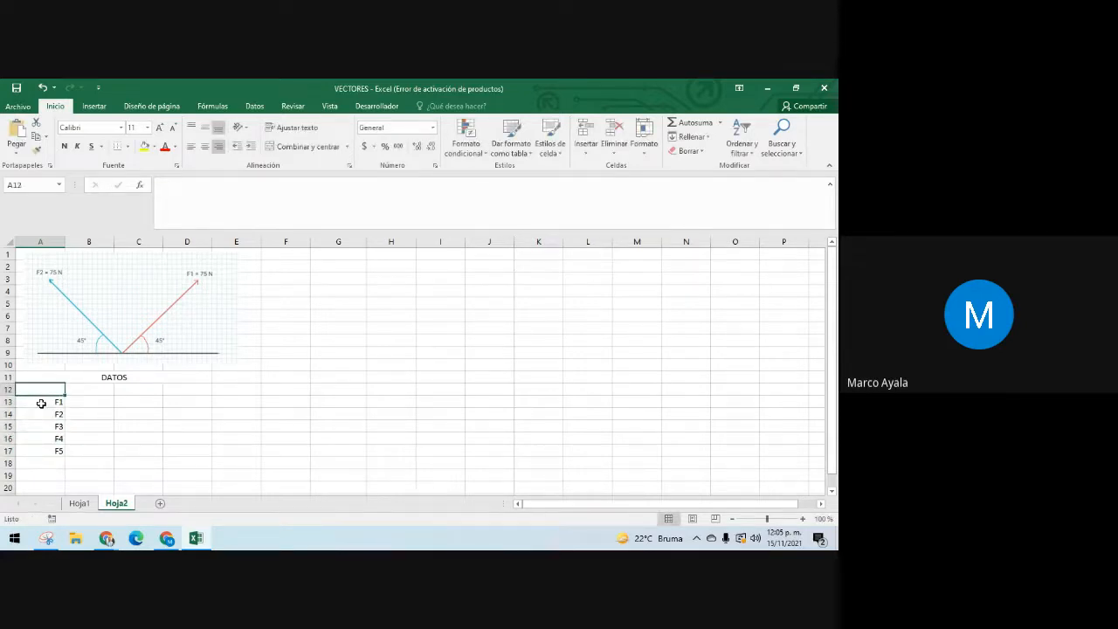
key(Right)
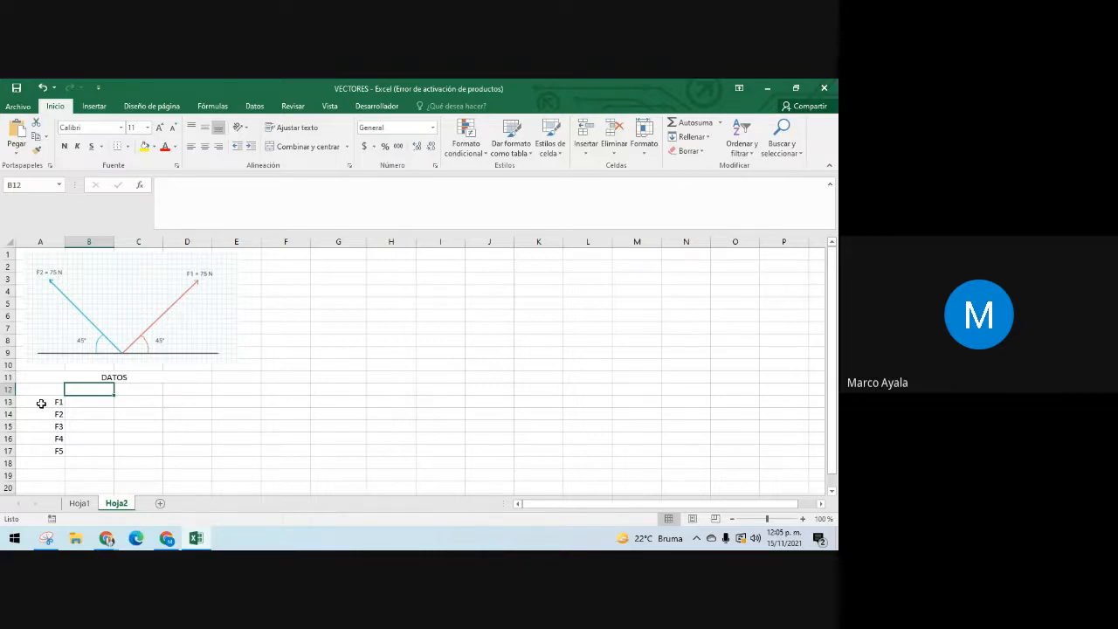
text(MAGNITUD)
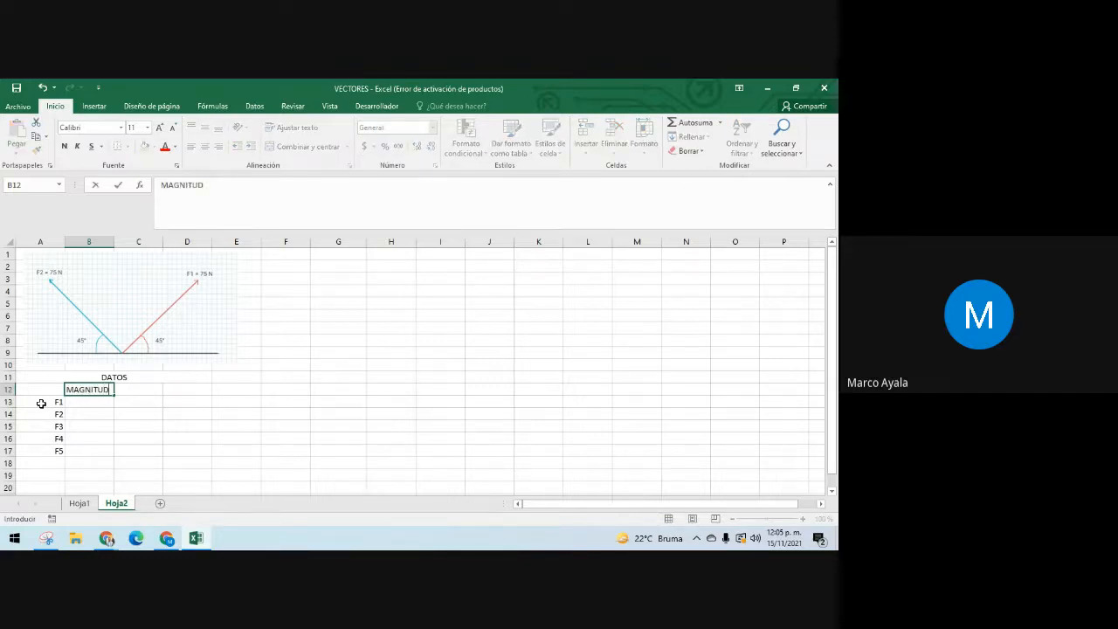
key(Tab)
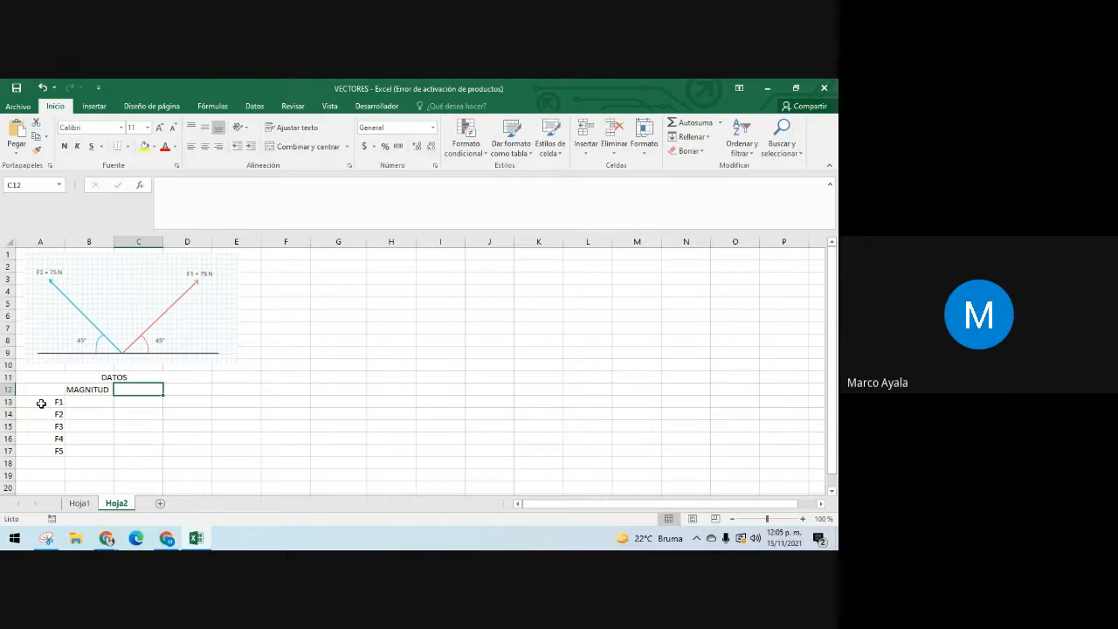
text(ÁNGULO)
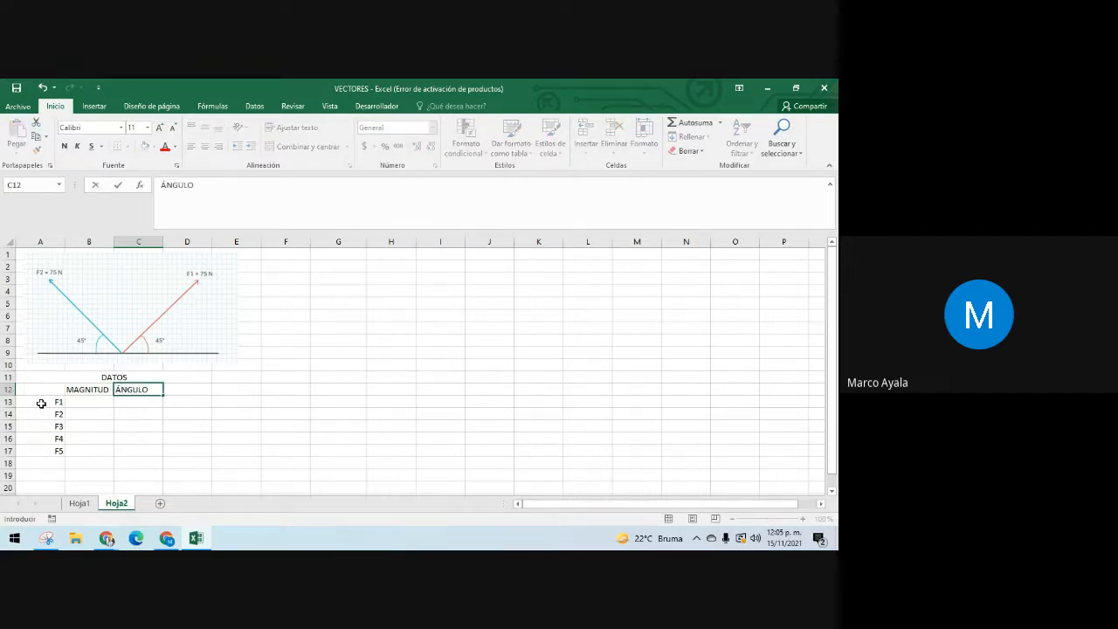
key(Return)
Step: Apply all borders to the DATOS table range A12:C17 and give it a thick outside border
drag(56, 388, 125, 448)
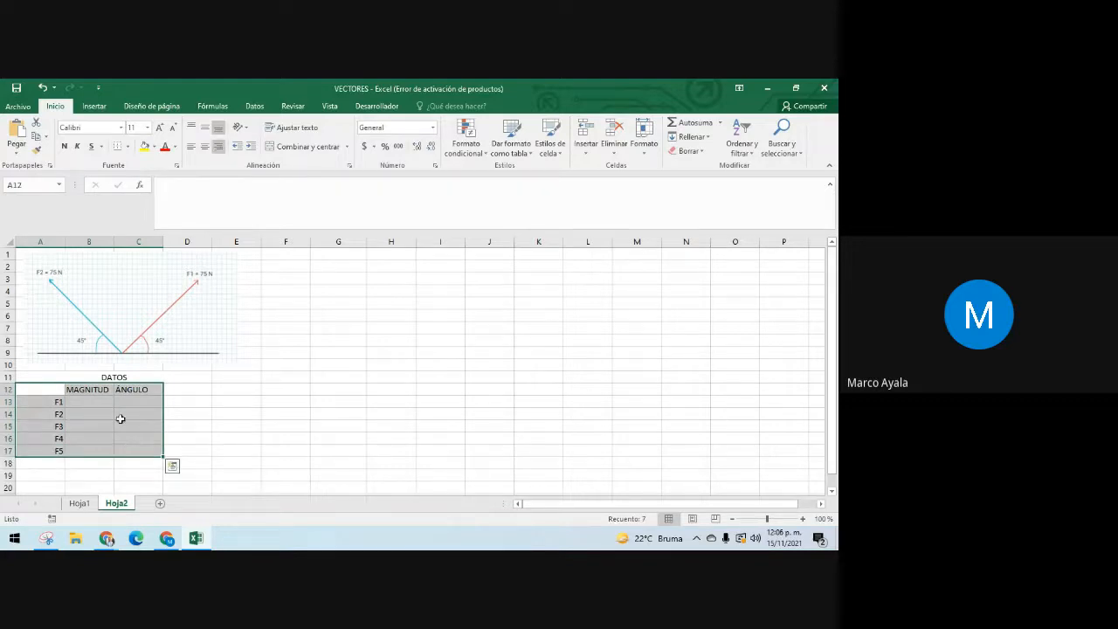
click(127, 147)
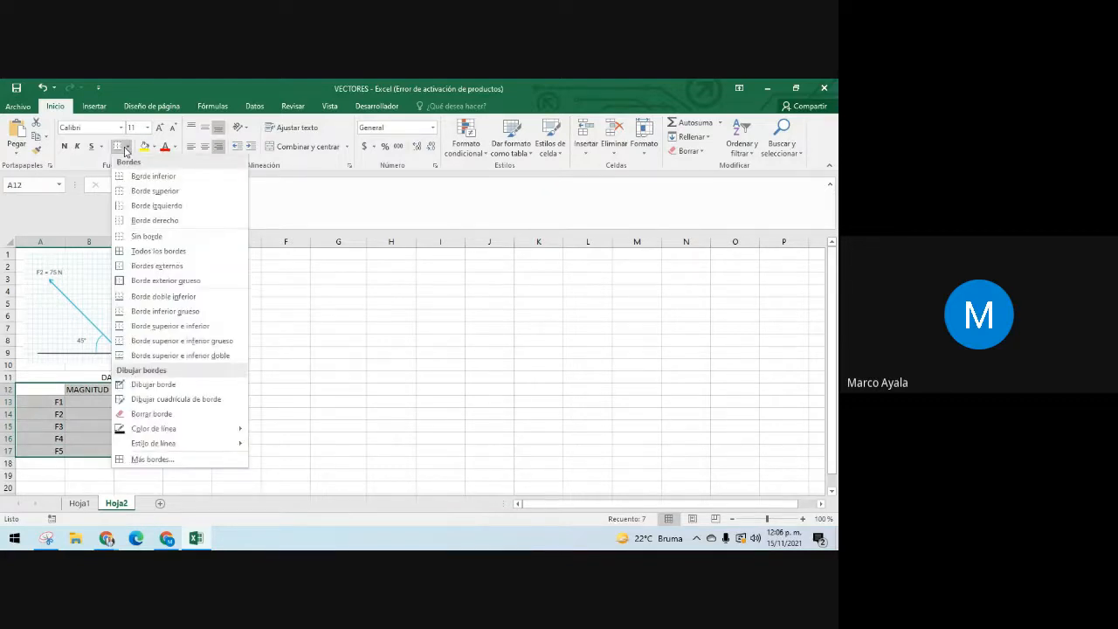
click(122, 262)
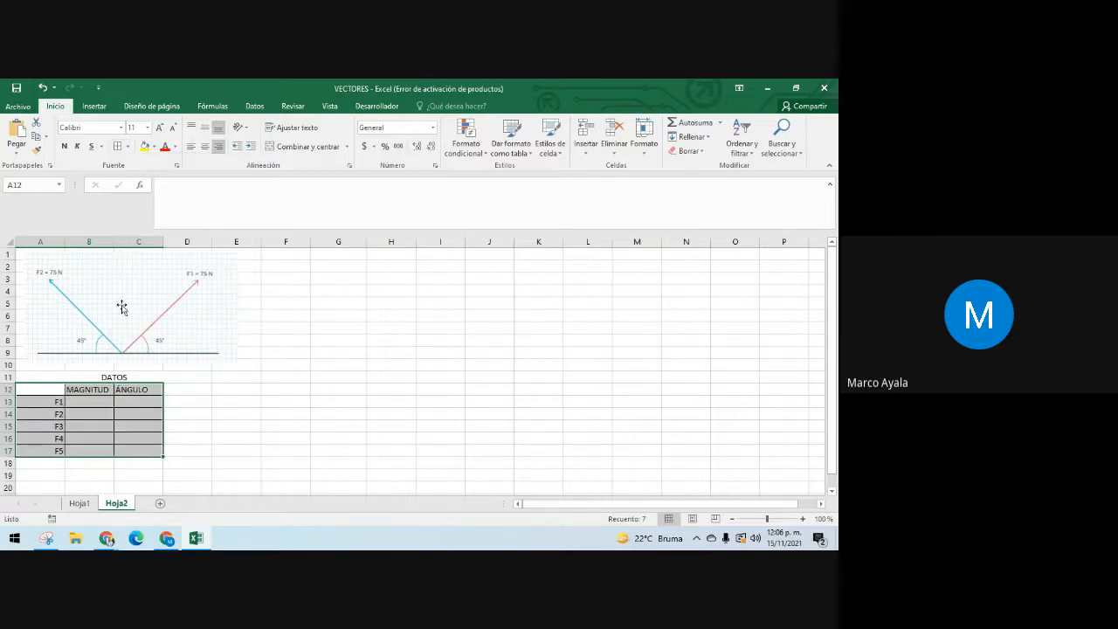
click(127, 147)
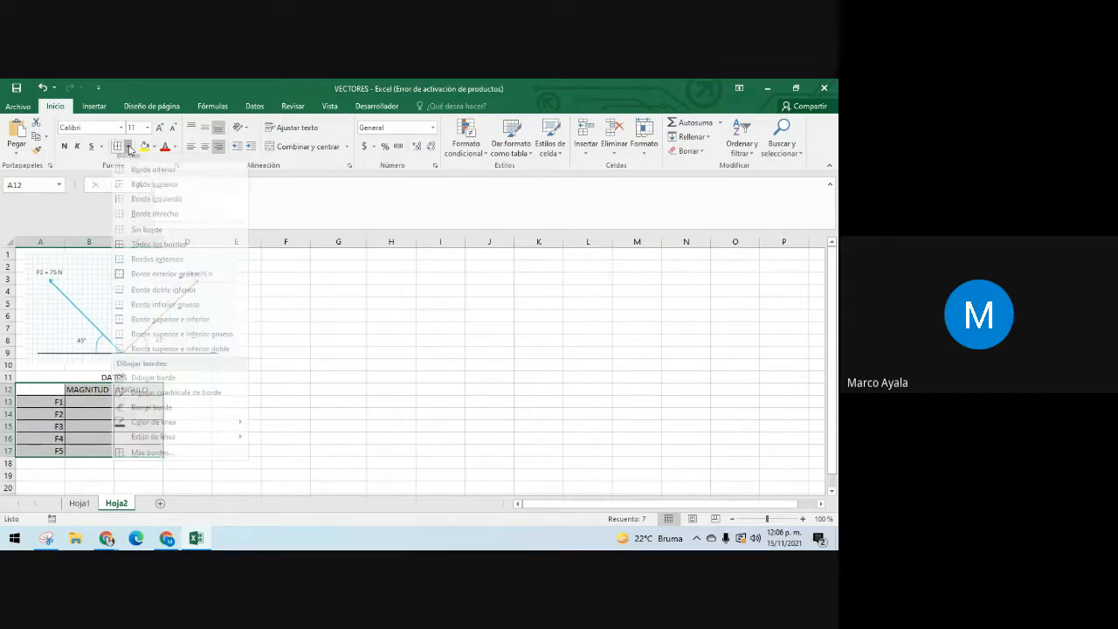
click(145, 280)
Step: Add a thick outside border around the MAGNITUD column, cells B12:B17
click(95, 392)
drag(95, 392, 93, 448)
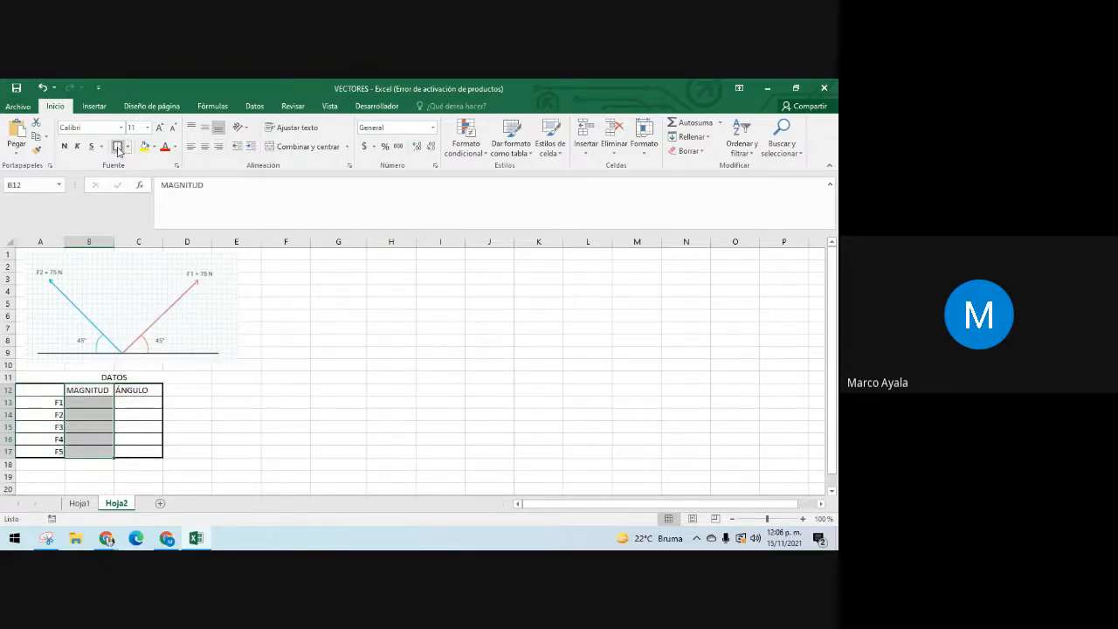
click(297, 351)
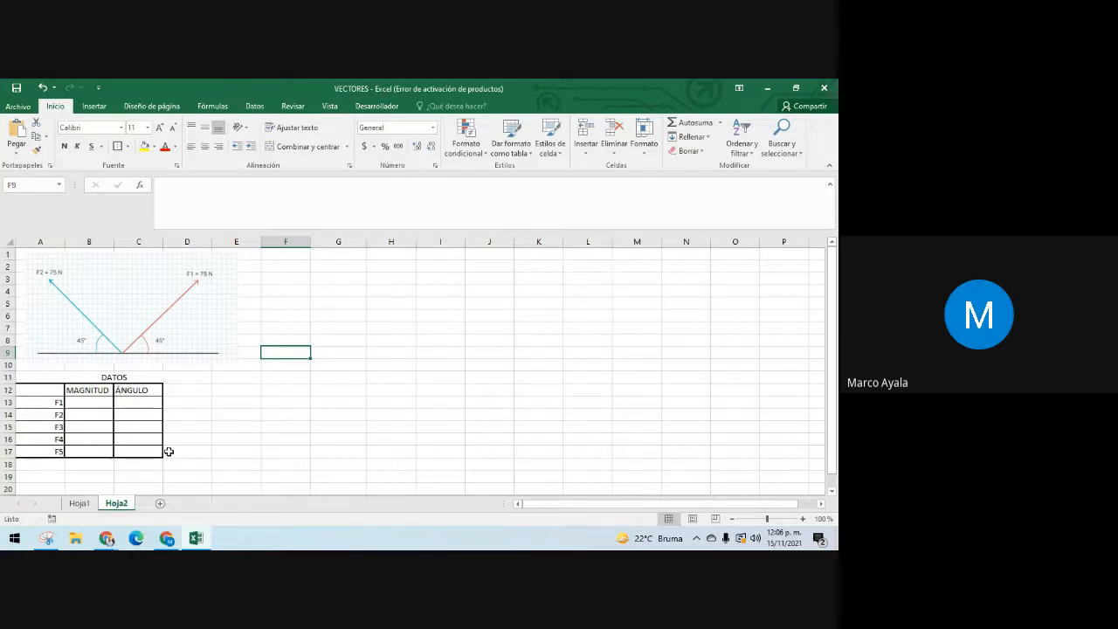
Step: Enter the heading FUERZA X in cell F2
click(283, 265)
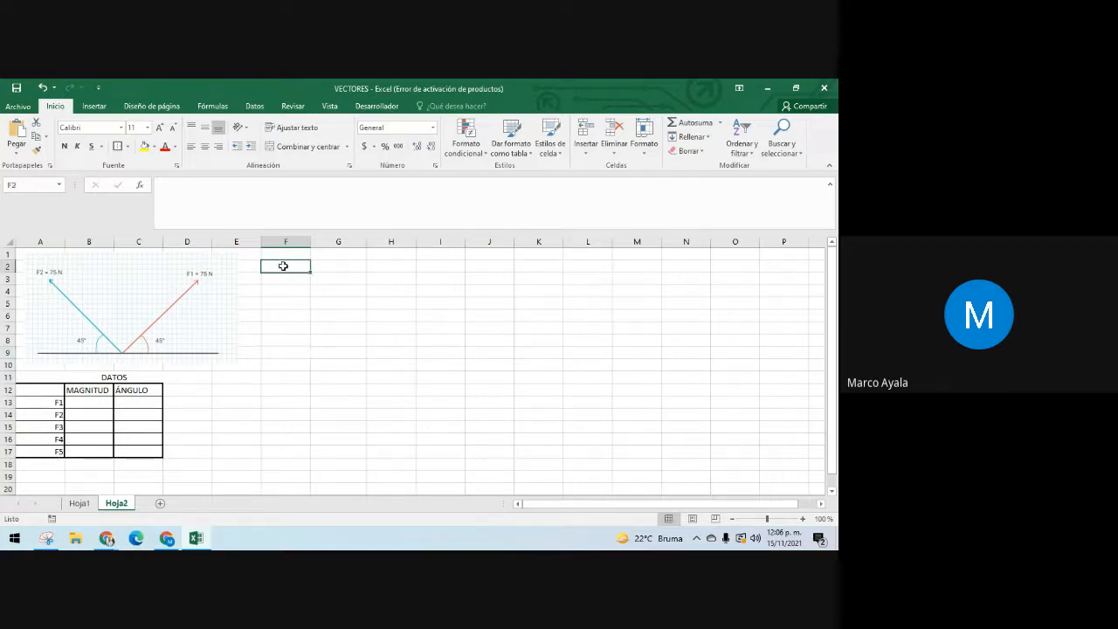
text(FU)
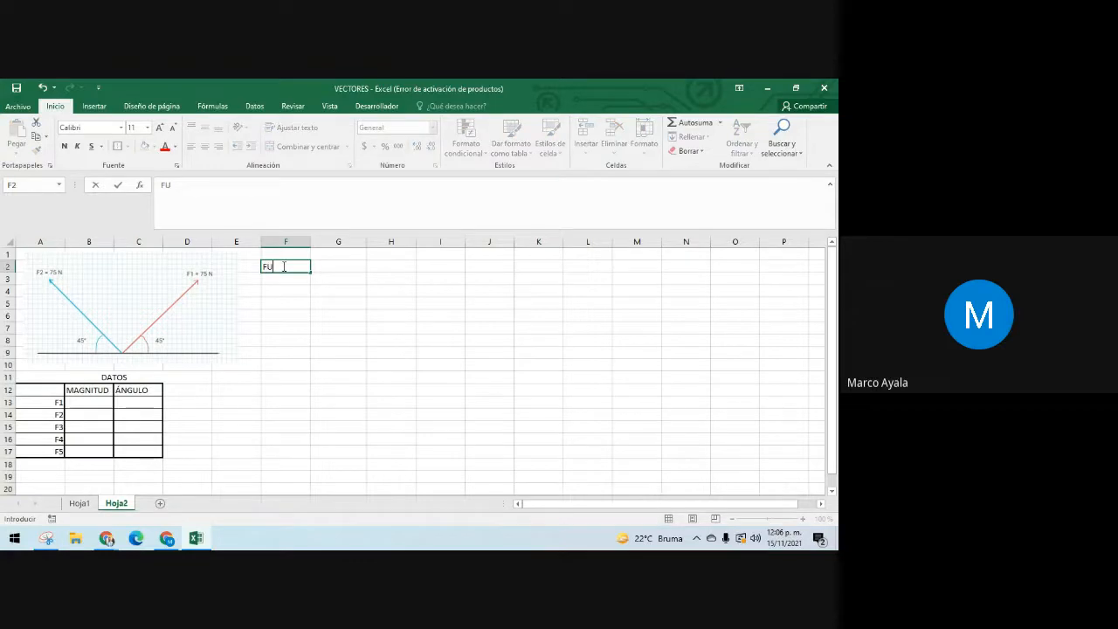
text(ERZA X)
key(Return)
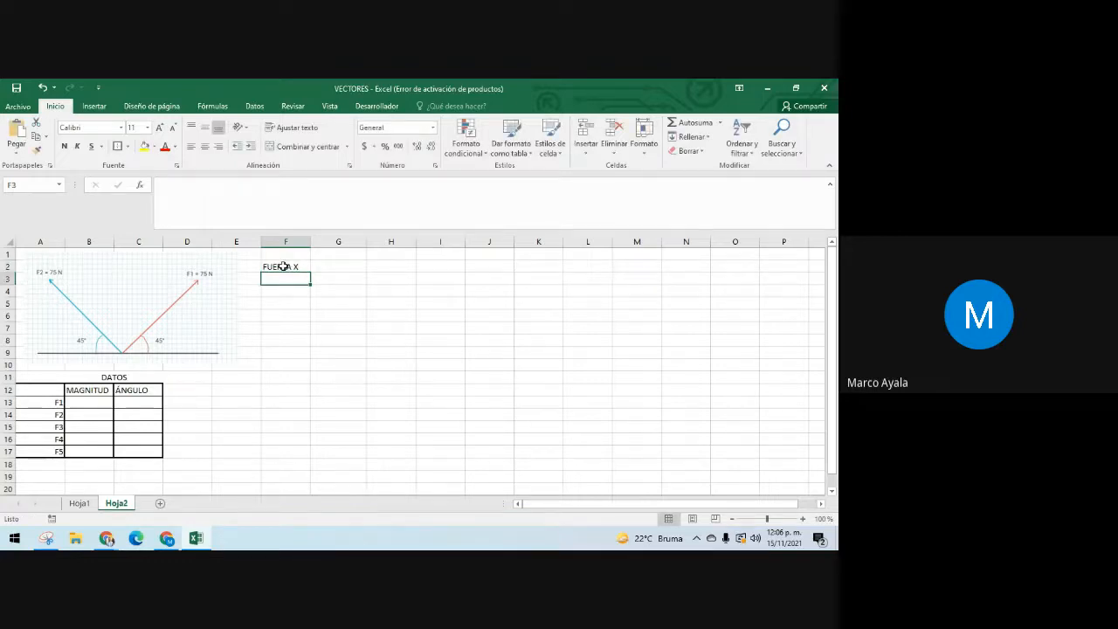
Step: List the component labels F1X, F2X, F3X, F4X and F5X in cells F3:F7 under the FUERZA X heading
text(F1X)
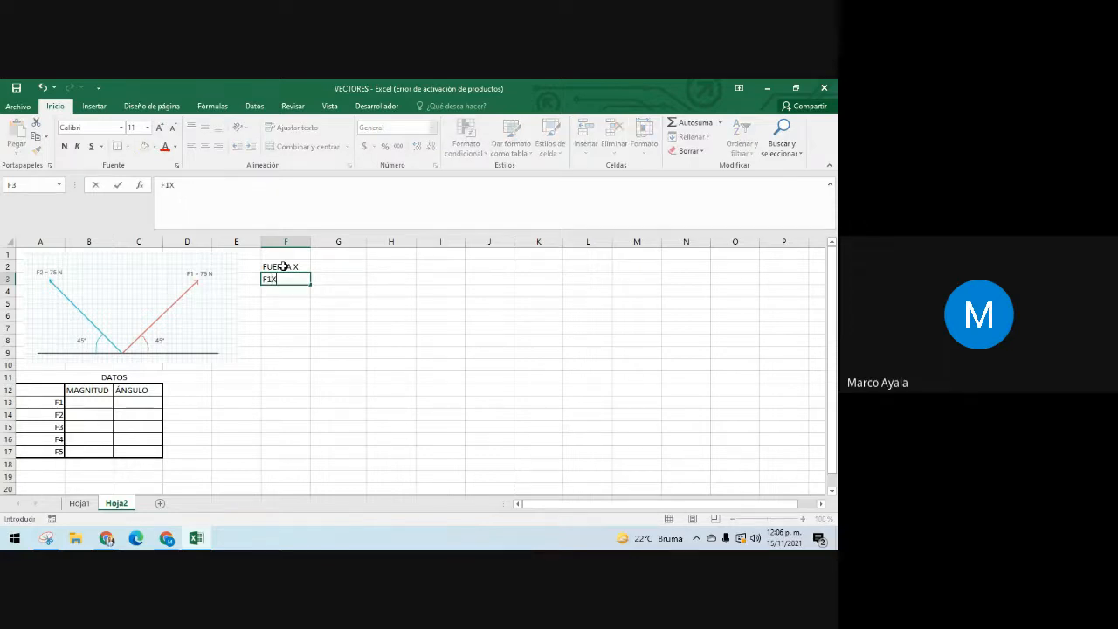
key(Return)
text(F2X)
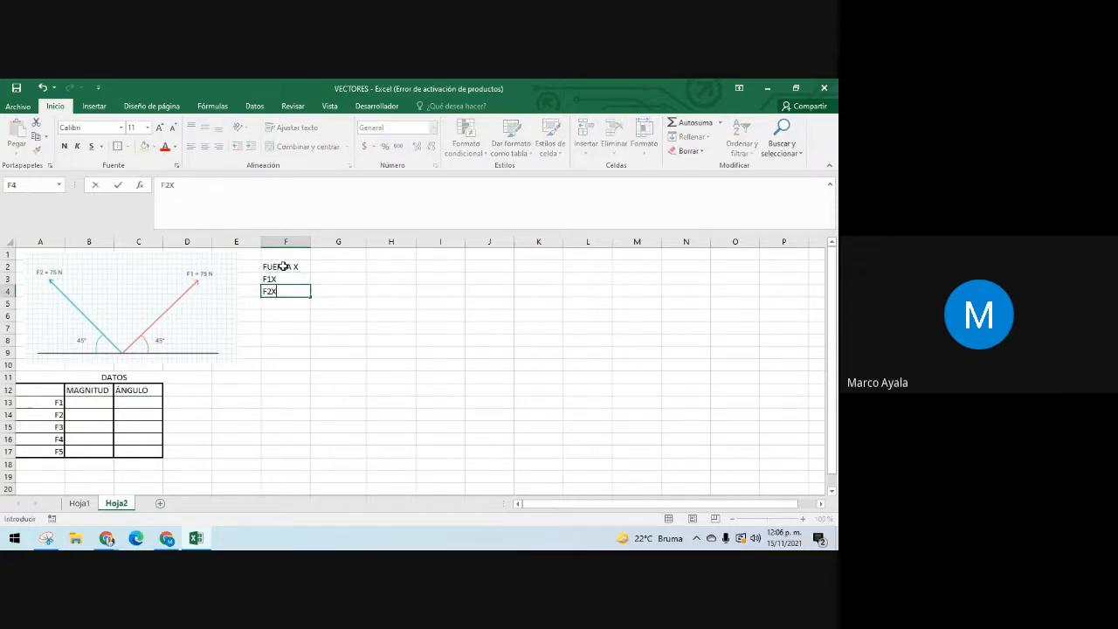
key(Return)
text(F)
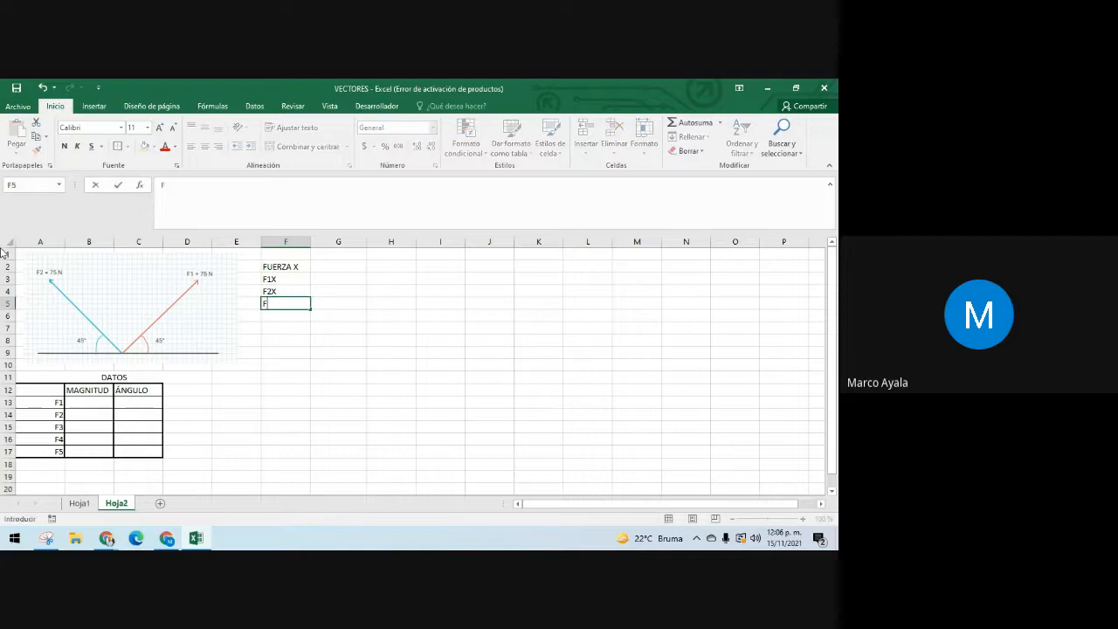
text(3X)
key(Return)
text(F)
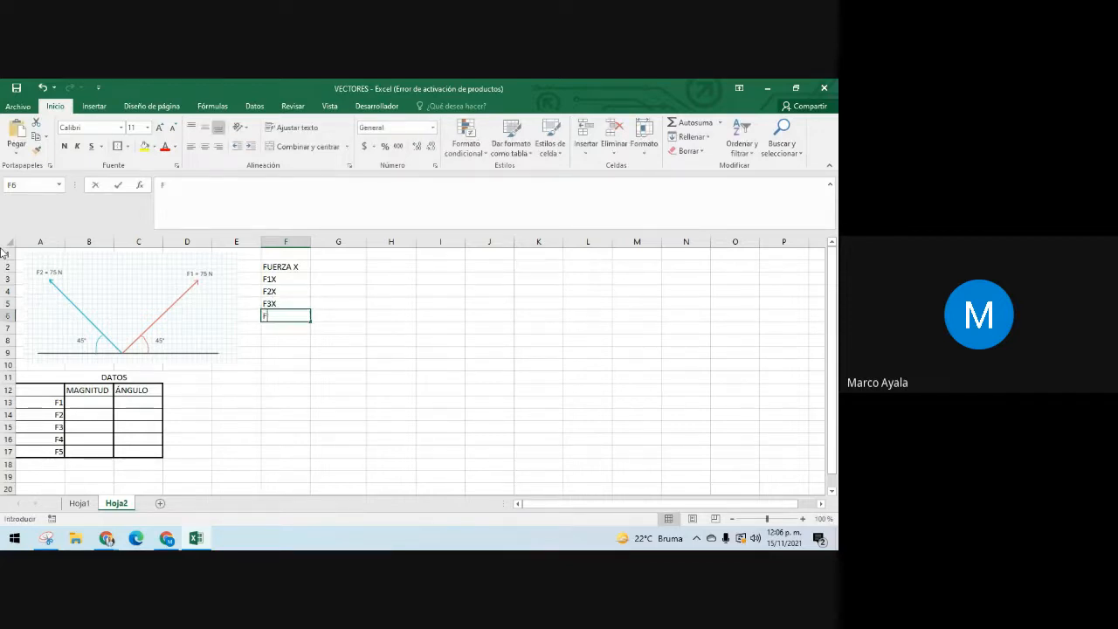
text(4X)
key(Return)
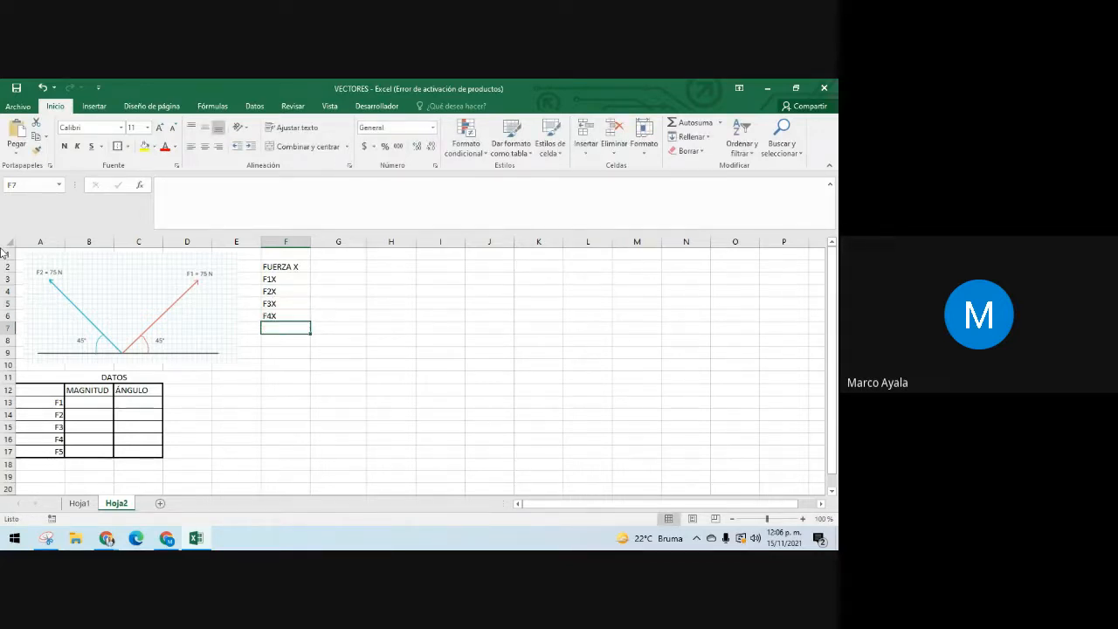
text(F5X)
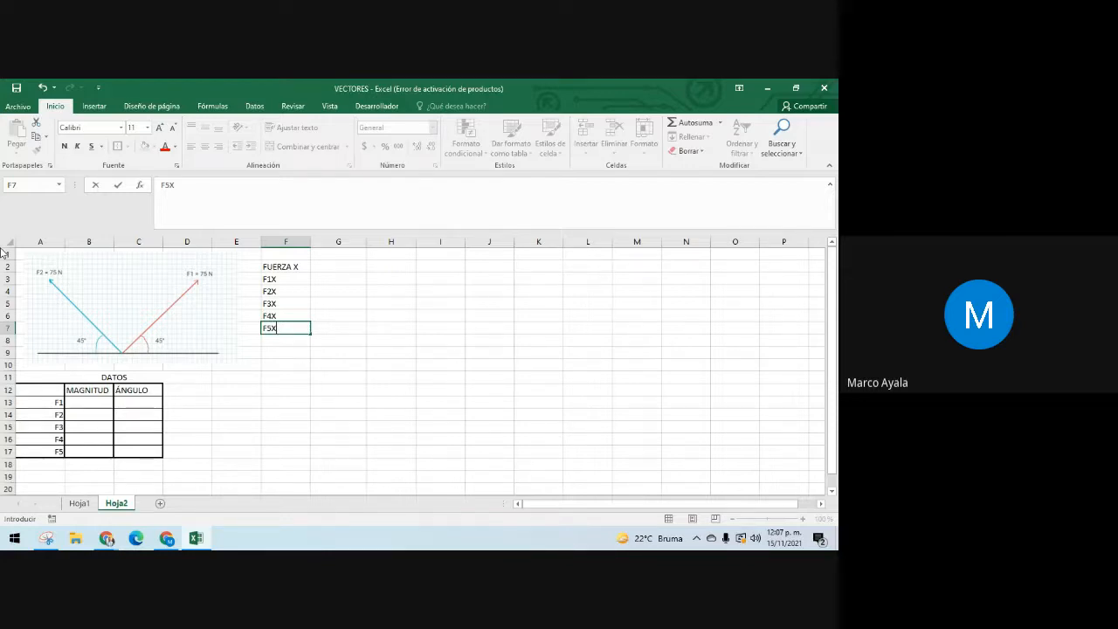
Step: Enter the formula text "FX = F * COS A" in cell G2 beside the FUERZA X heading
key(Up)
key(Up)
key(Up)
key(Up)
key(Up)
key(Right)
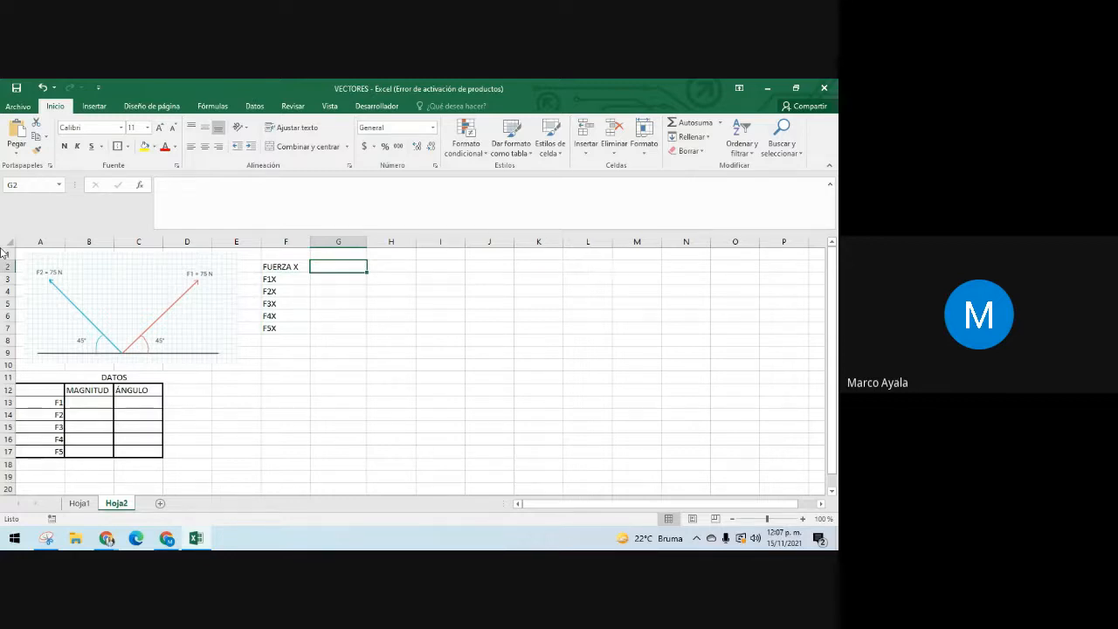
text(FX)
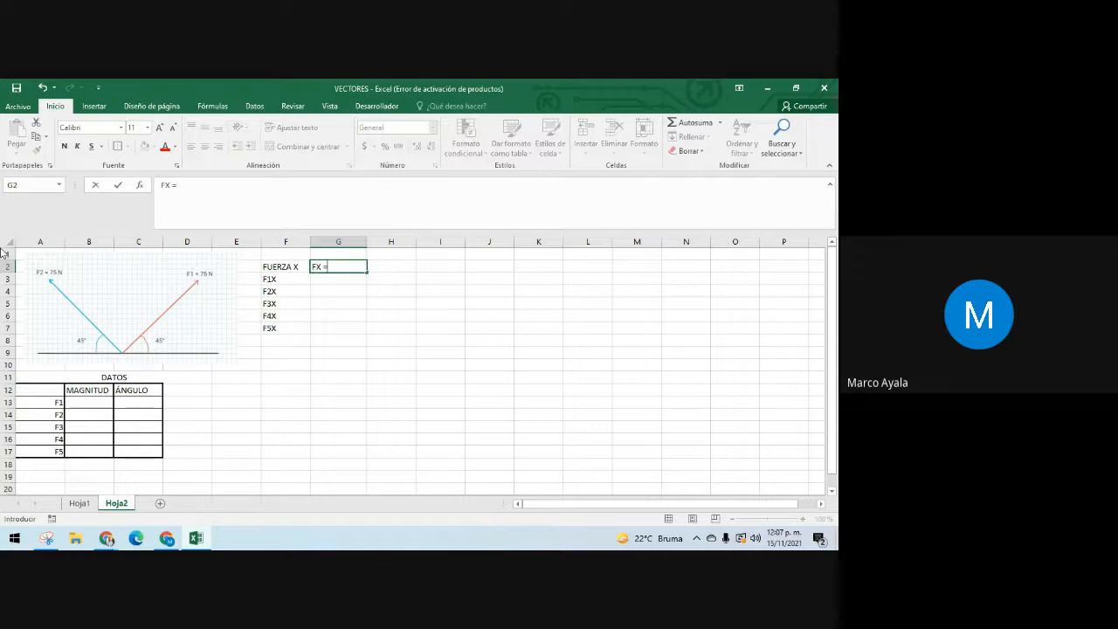
text( = F * COS A)
click(374, 324)
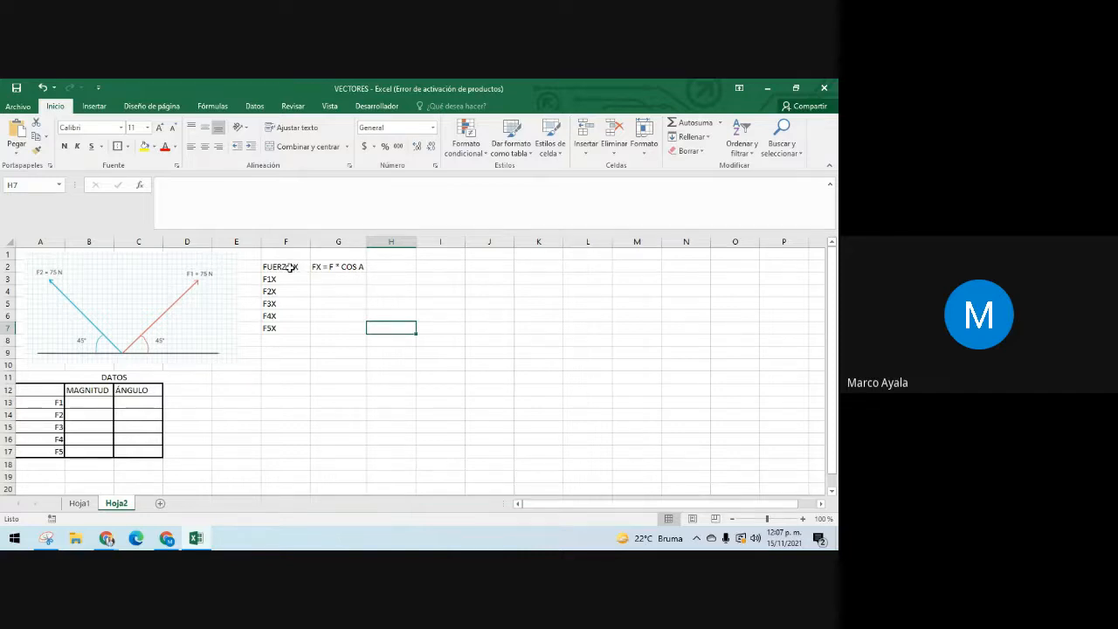
Step: Enter the heading FUERZA Y in cell I2
click(459, 266)
text(F)
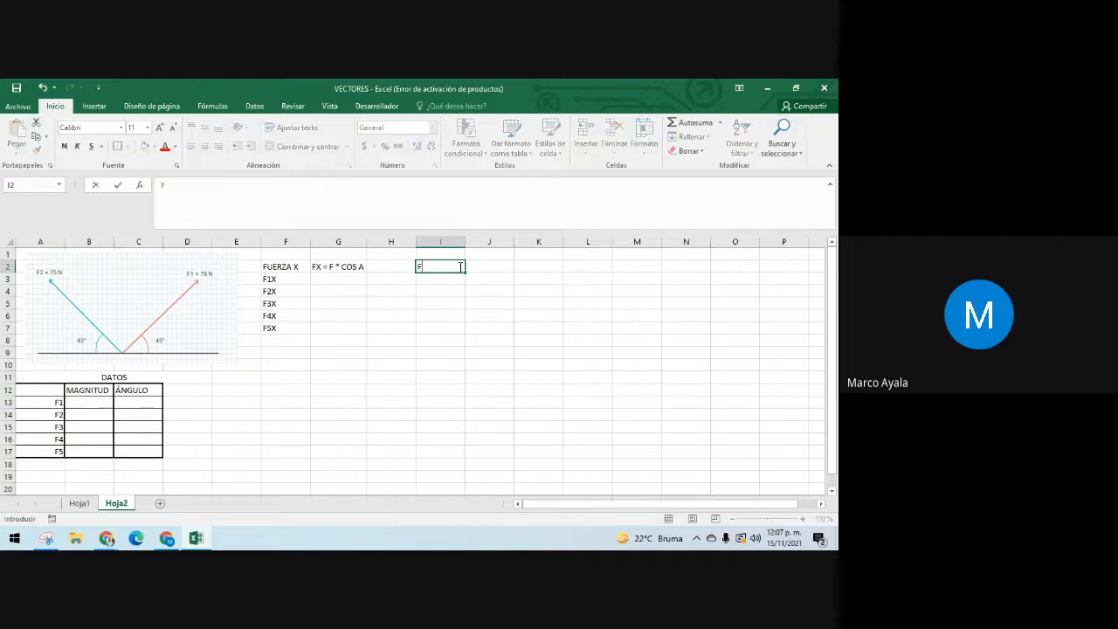
text(UERZA Y)
key(Tab)
Step: Enter the formula text "FY = F* SEN A" in cell J2 and fit column J's width to it
text(F)
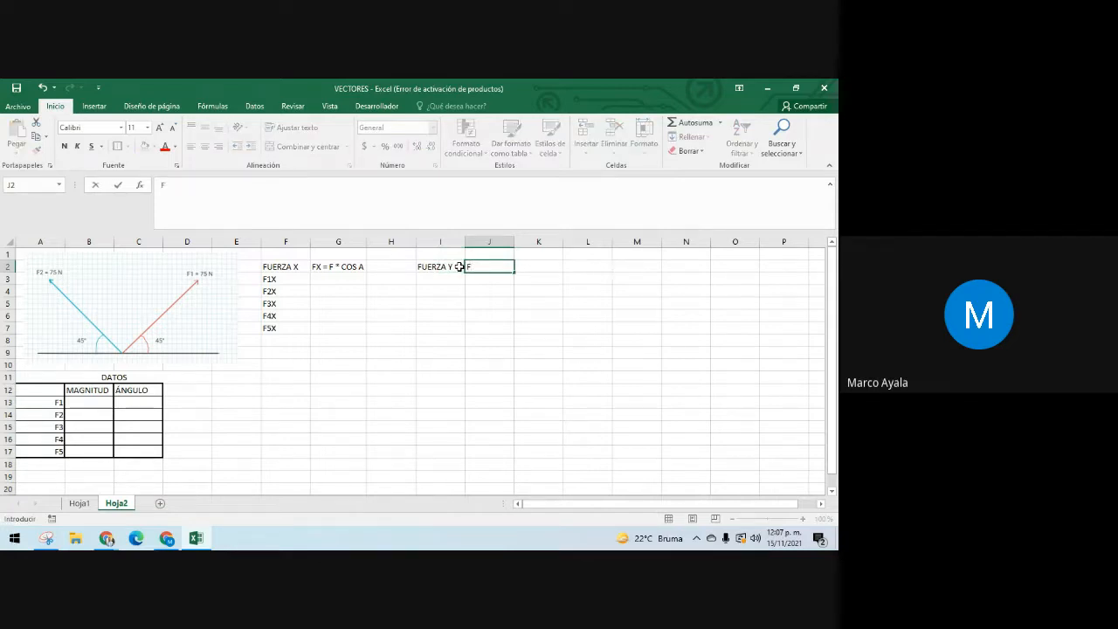
text(Y)
text( = F)
text(*)
text( SEB)
key(BackSpace)
text(N ZA)
key(BackSpace)
key(BackSpace)
key(BackSpace)
text(A)
key(Return)
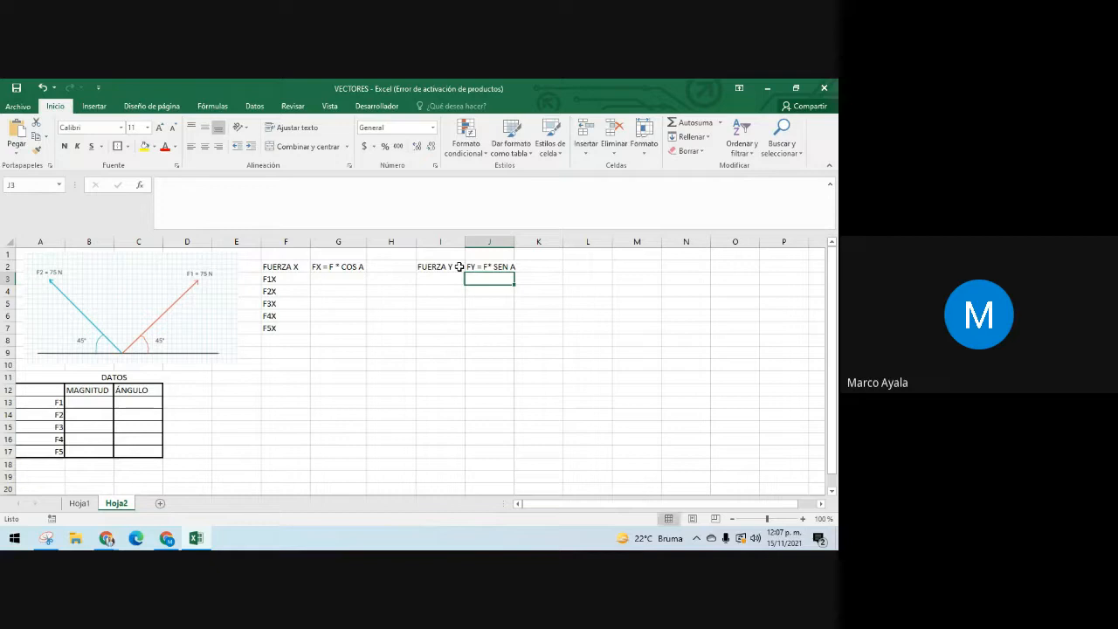
double_click(522, 242)
Step: List the component labels F1Y, F2Y, F3Y, F4Y and F5Y in cells I3:I7 under the FUERZA Y heading
click(450, 281)
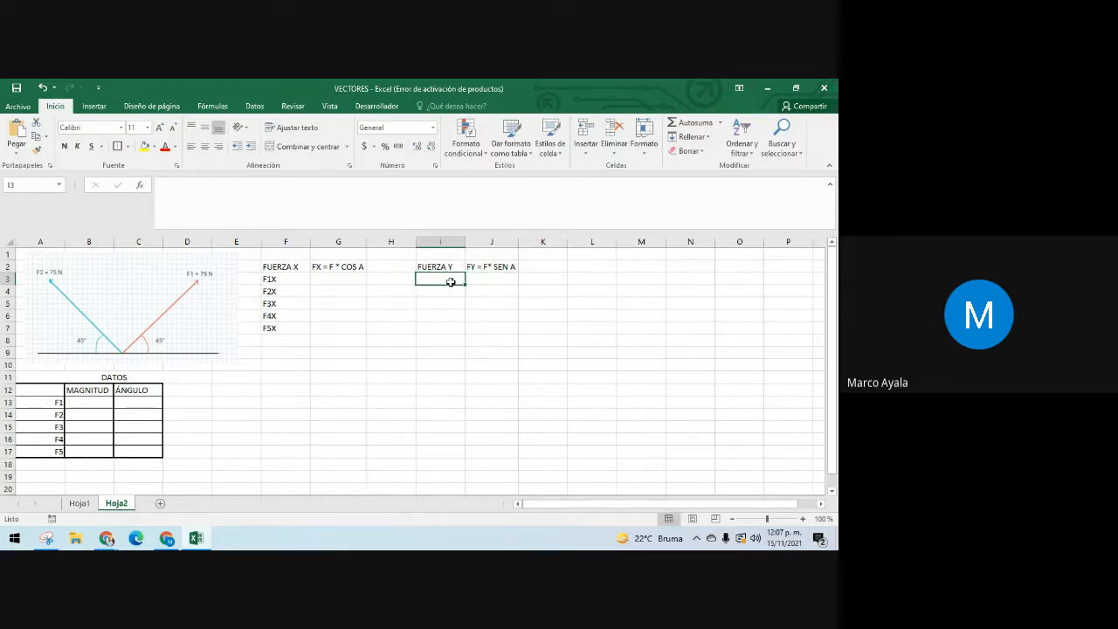
text(F1Y)
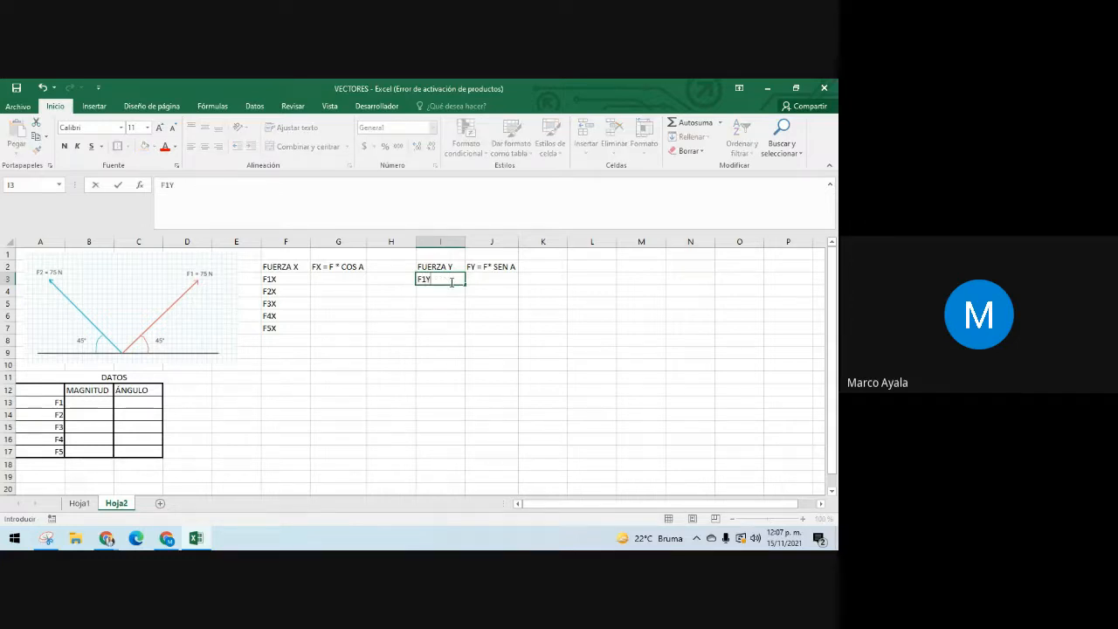
key(Return)
text(F2Y)
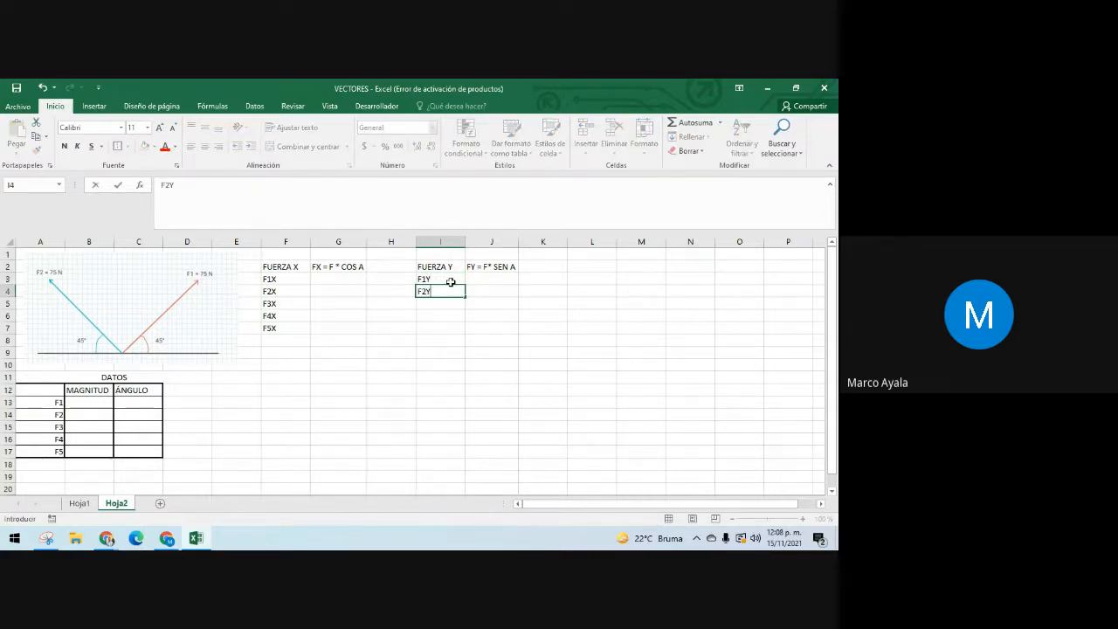
key(Return)
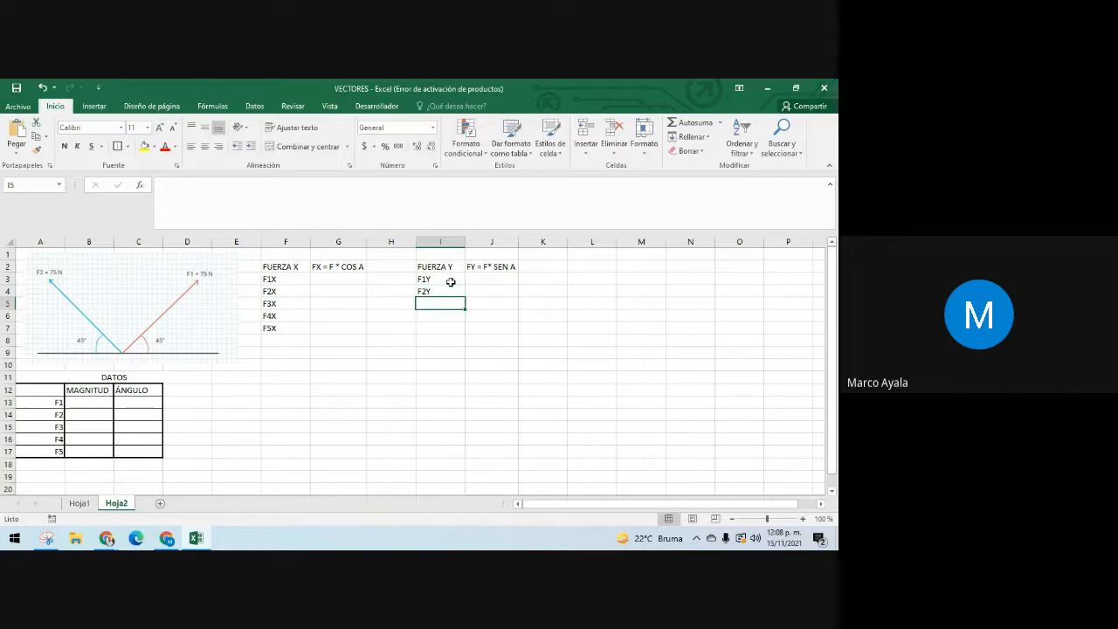
text(F3Y)
key(Return)
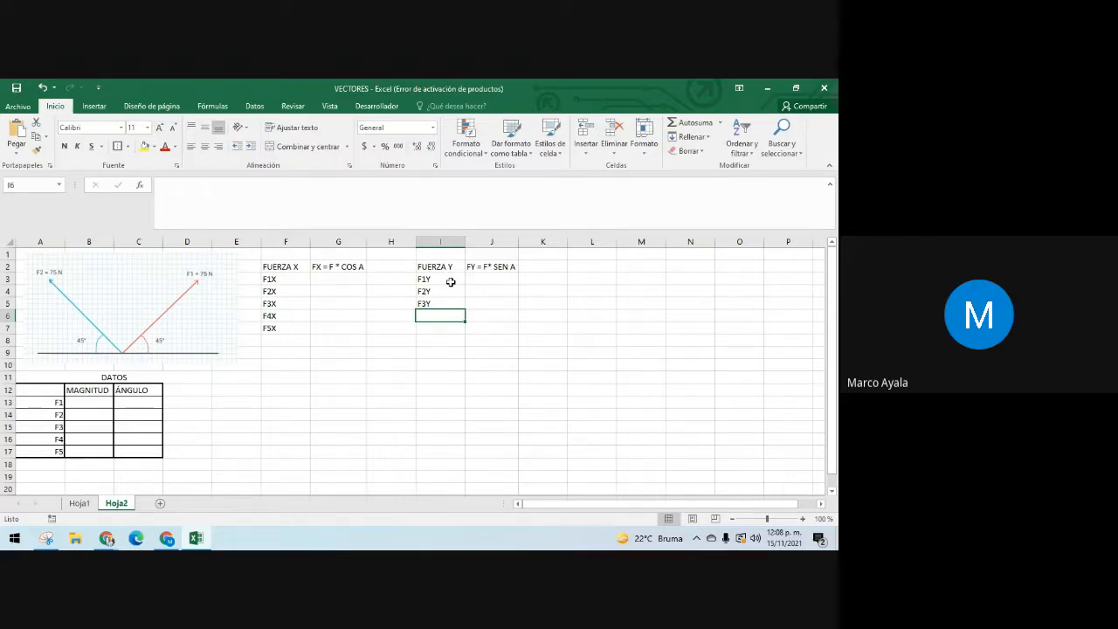
text(F4Y)
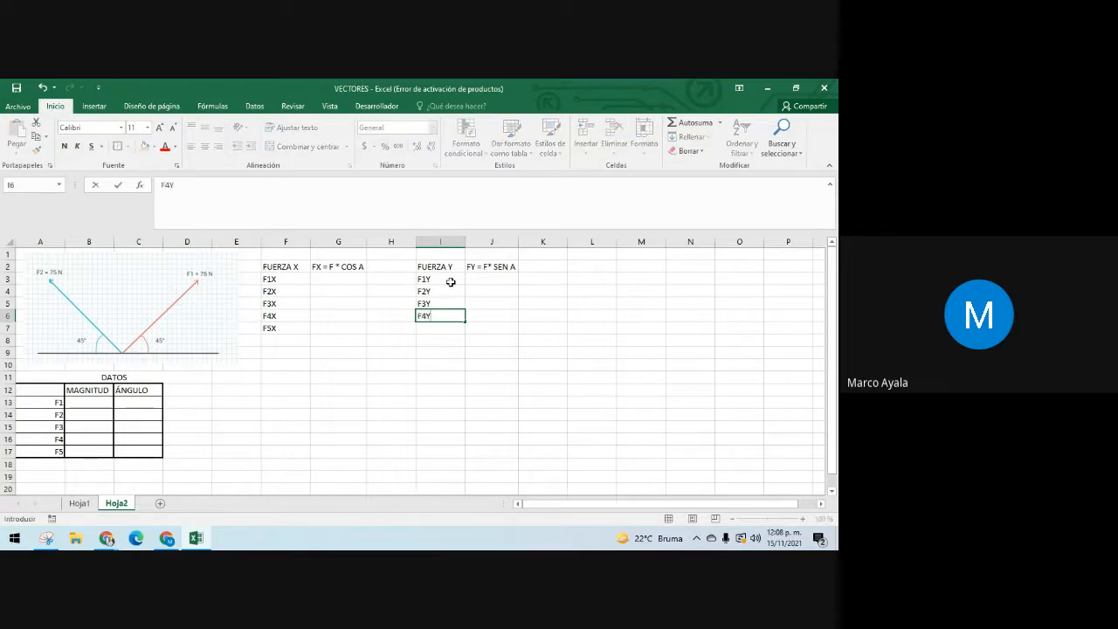
key(Return)
text(F5Y)
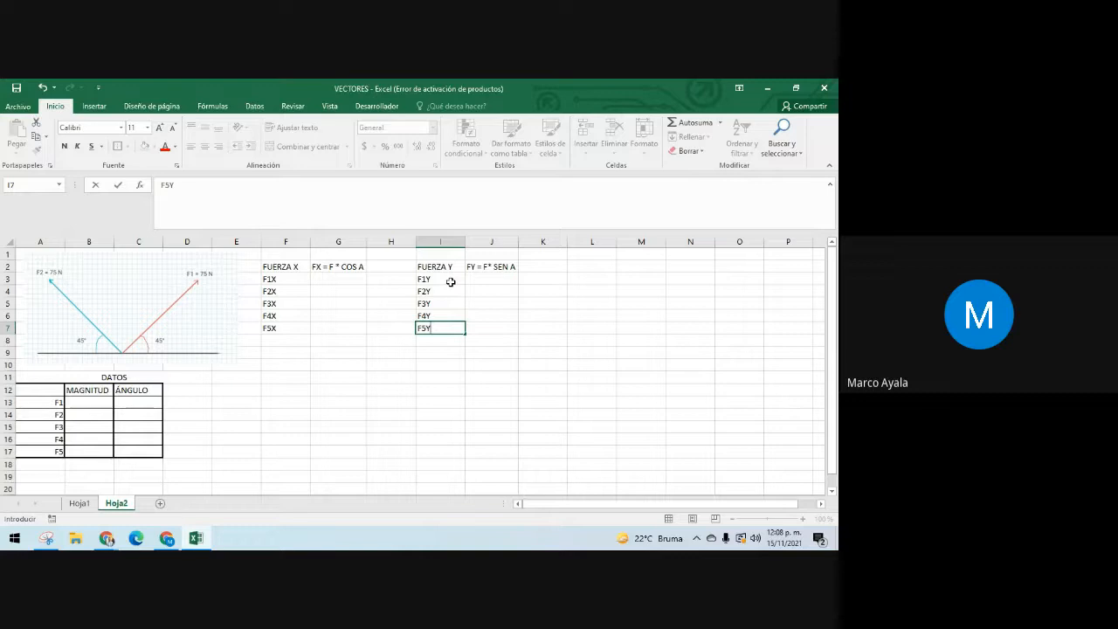
Step: Enter the formula =(B13)*(COS(RADIANES(C13))) in cell G3 to calculate F1X from F1's magnitude and angle
click(345, 277)
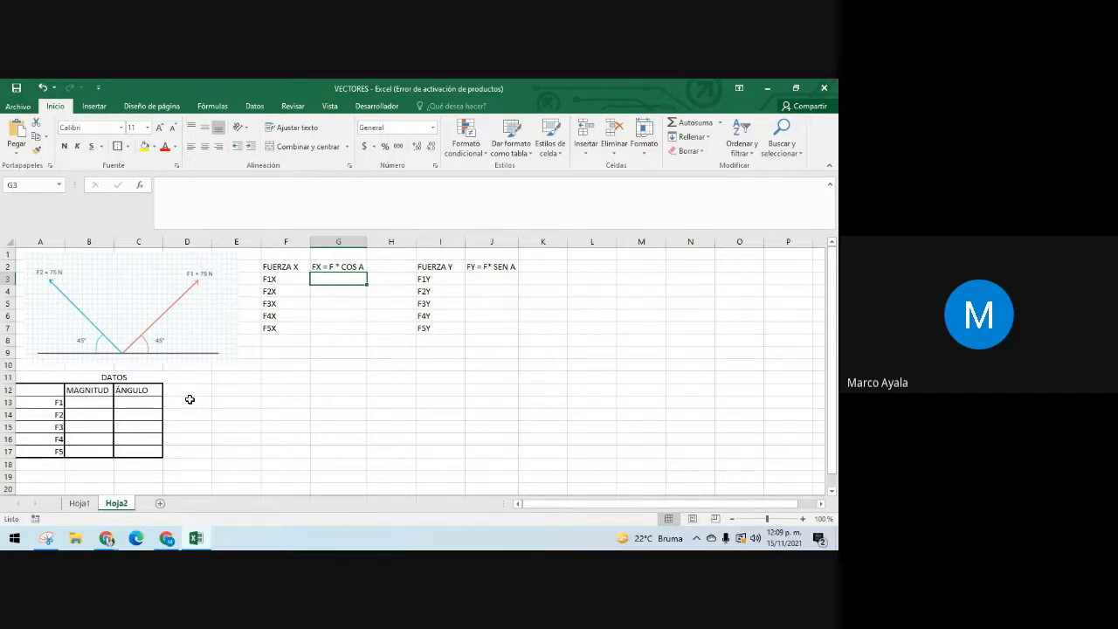
text(=)
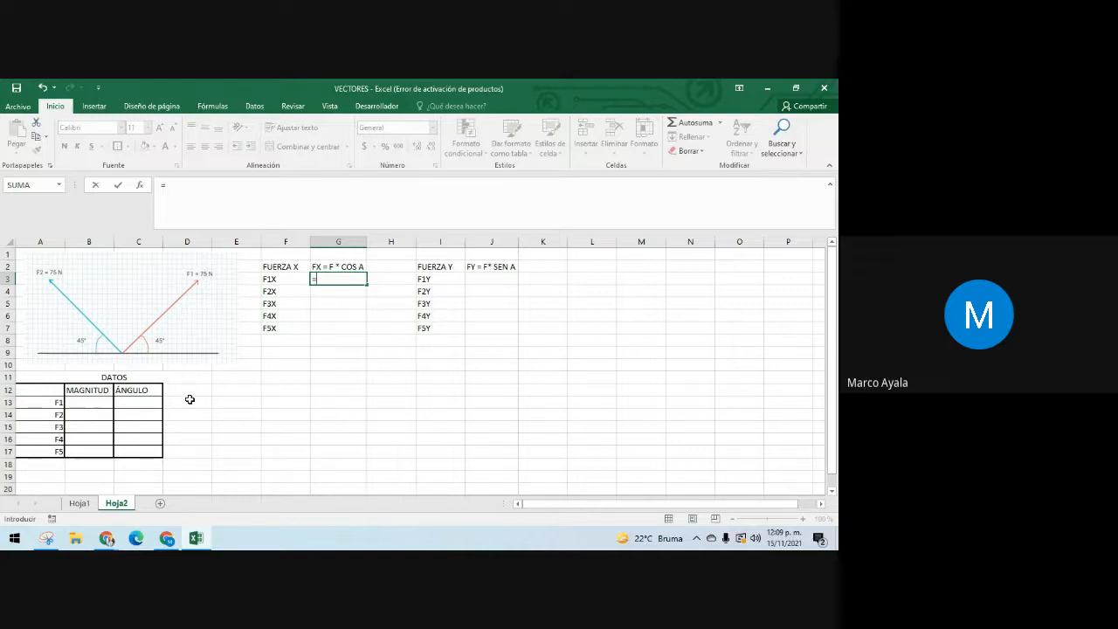
text(()
click(101, 403)
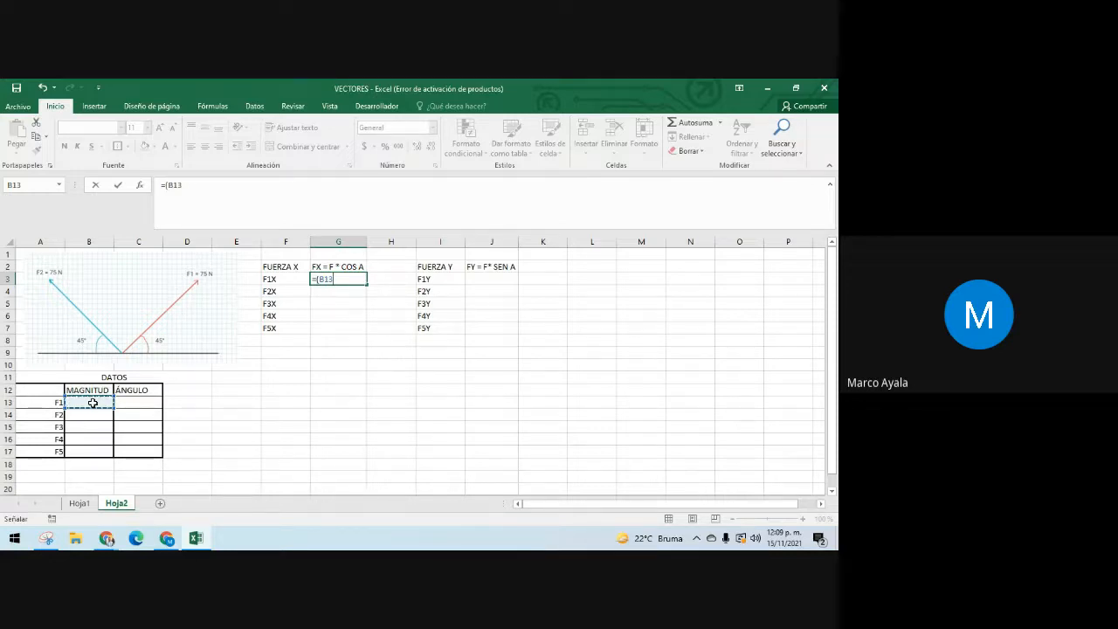
text())
text(*)
text(*)
text((C)
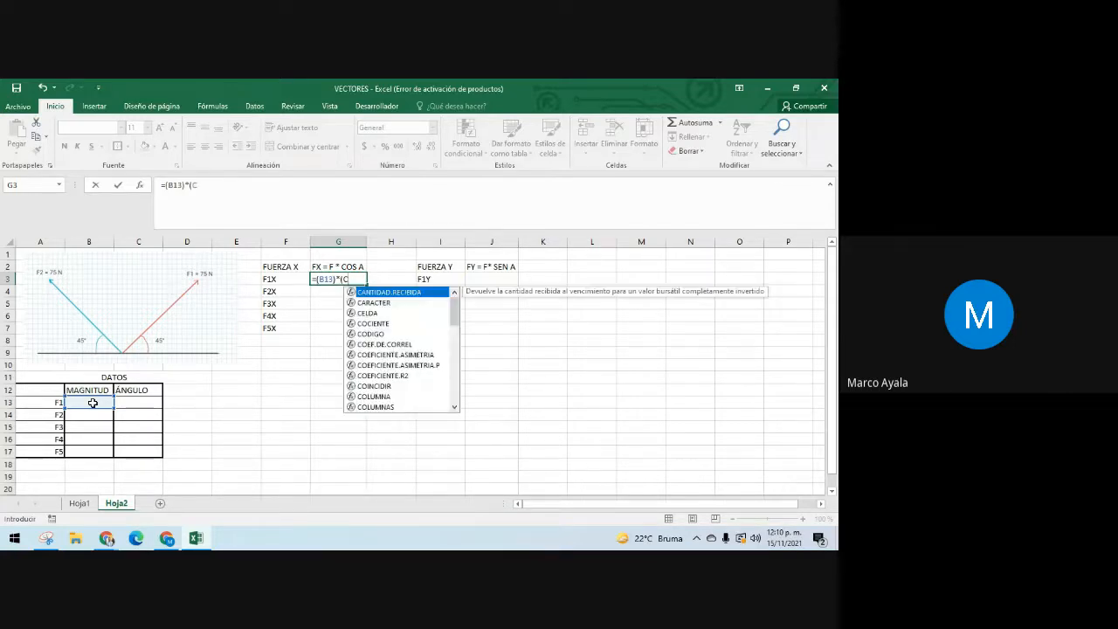
text(OS)
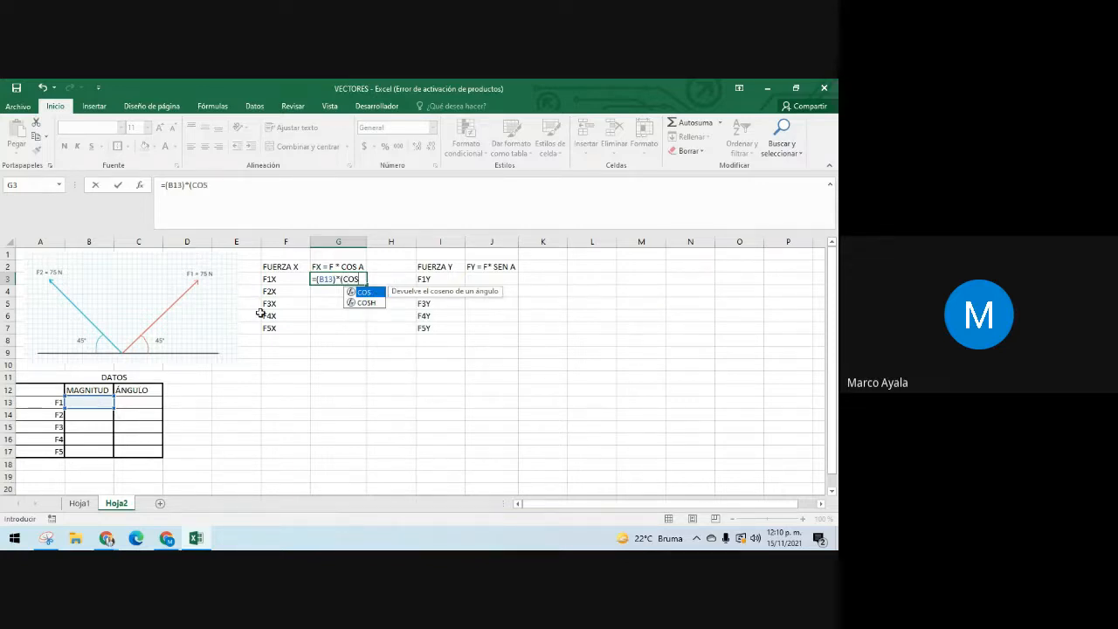
double_click(353, 293)
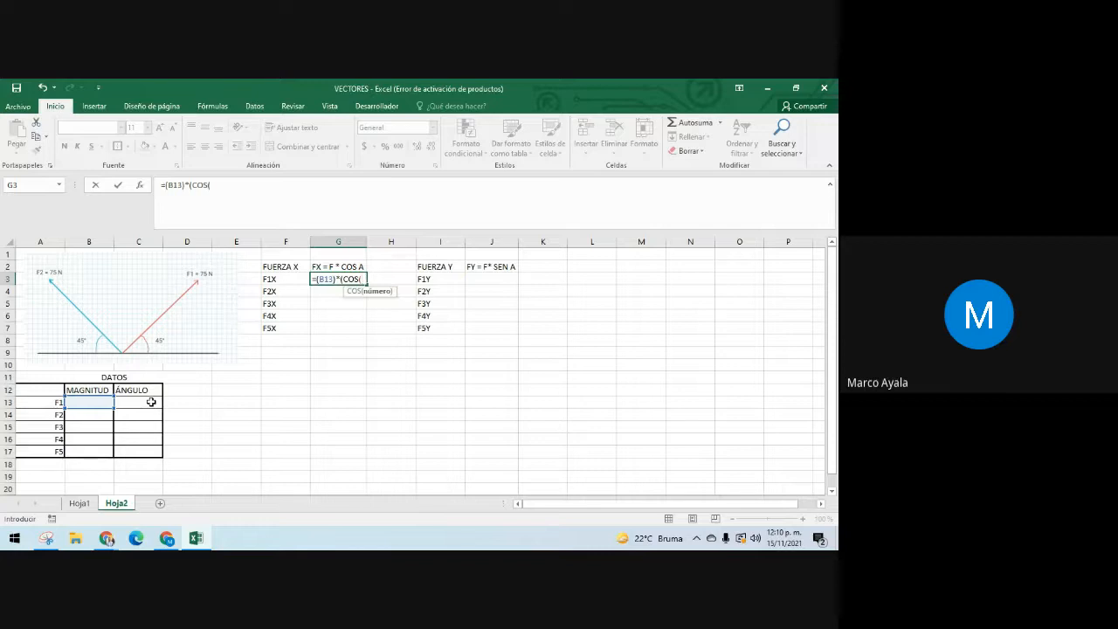
text(R)
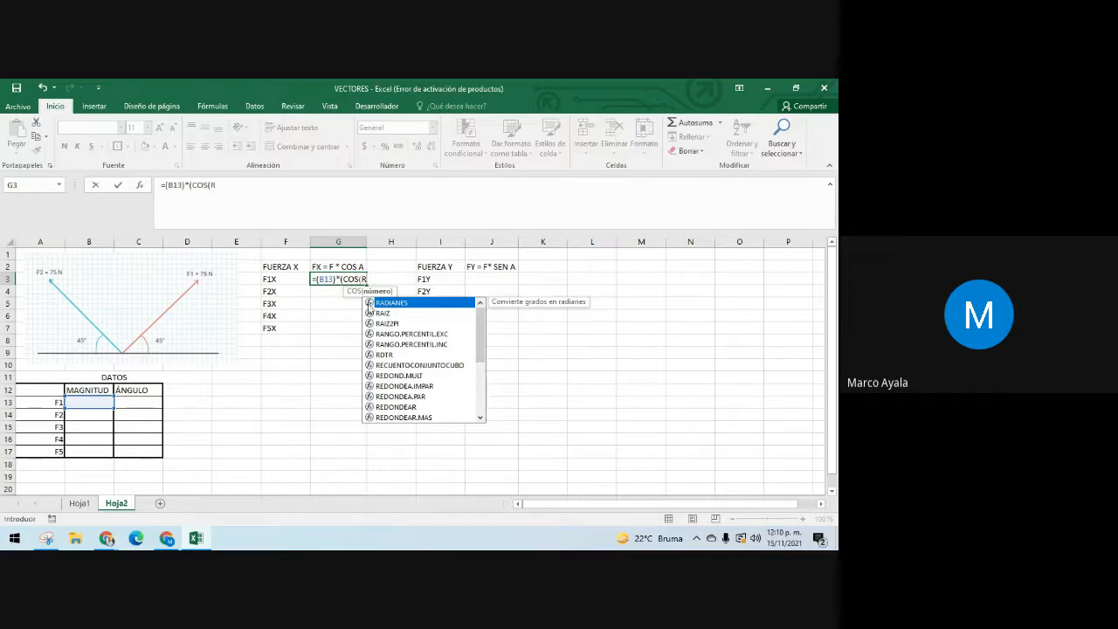
double_click(384, 303)
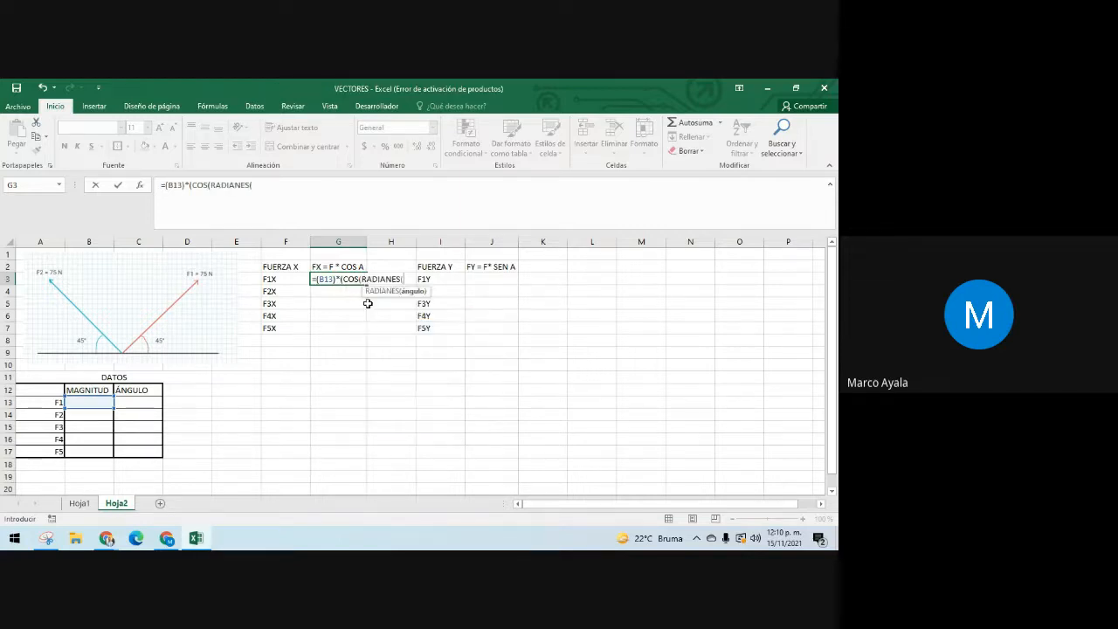
click(131, 402)
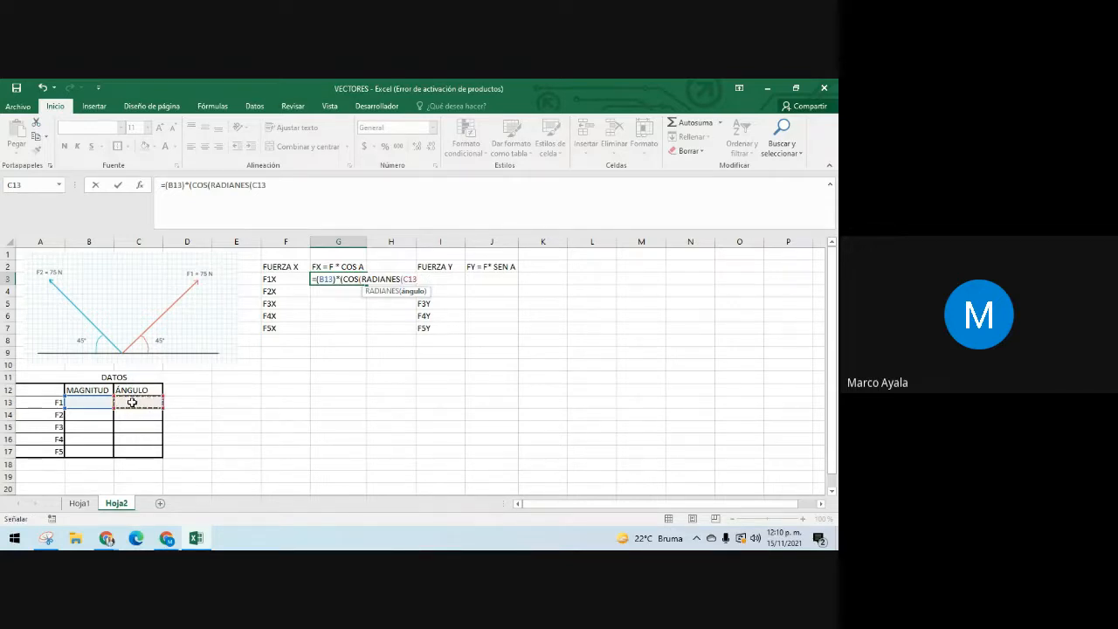
text()))
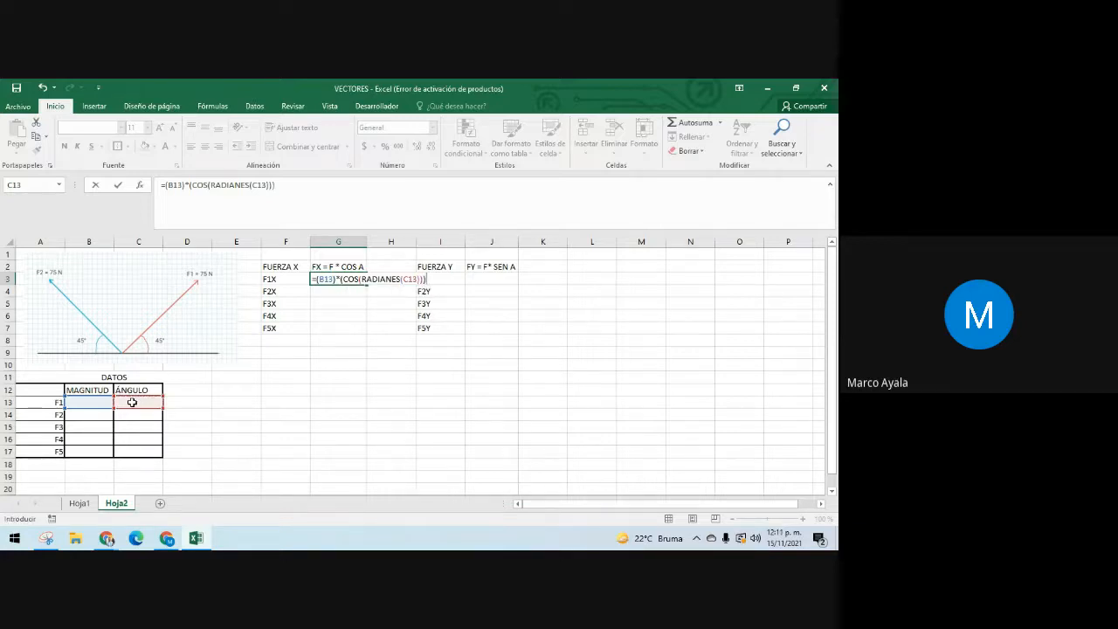
key(Return)
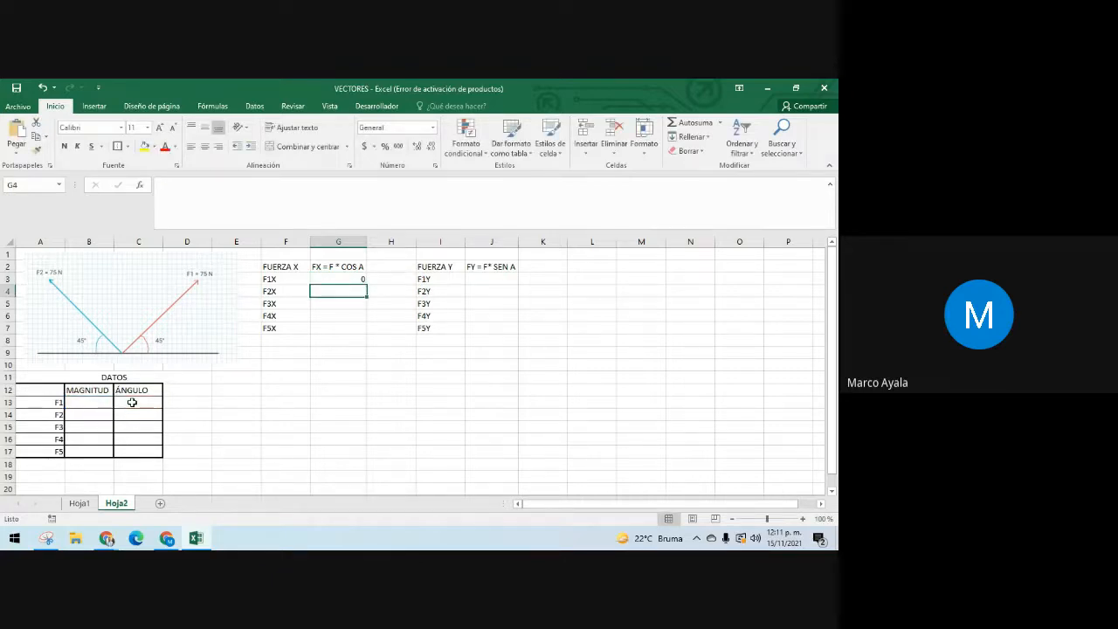
click(340, 279)
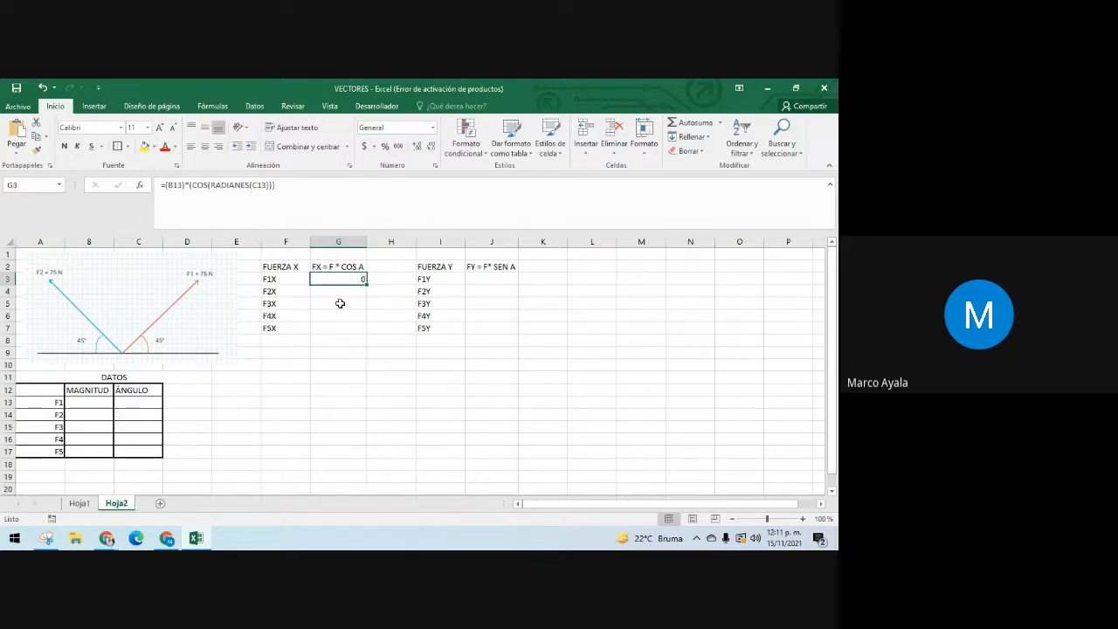
Step: Enter F1's magnitude 75 in cell B13 and its angle 45 in cell C13
click(92, 400)
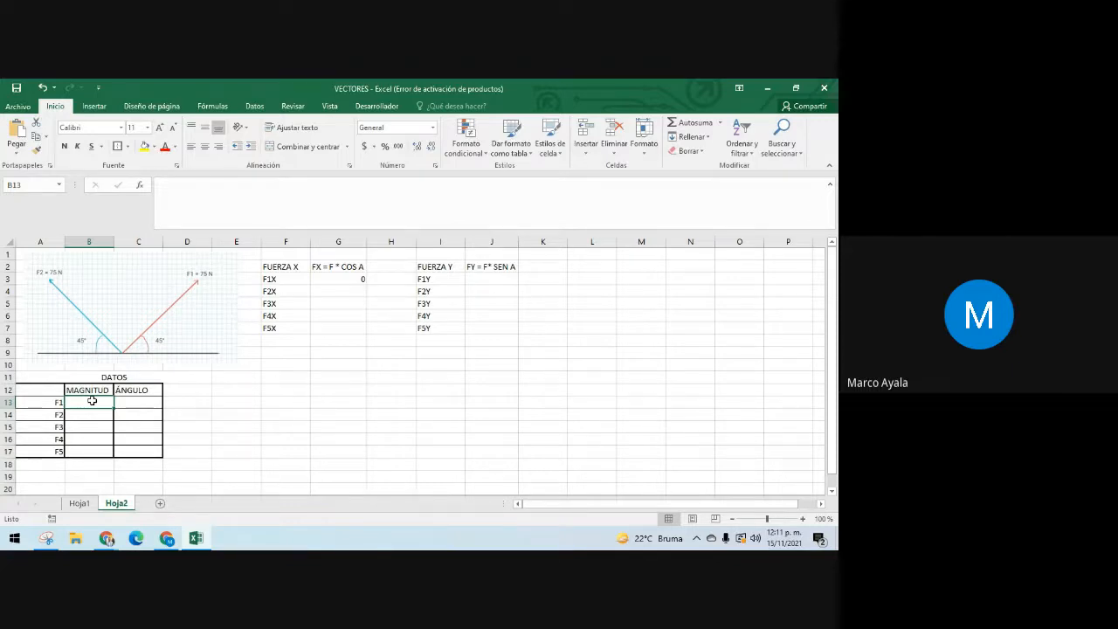
text(75)
key(Tab)
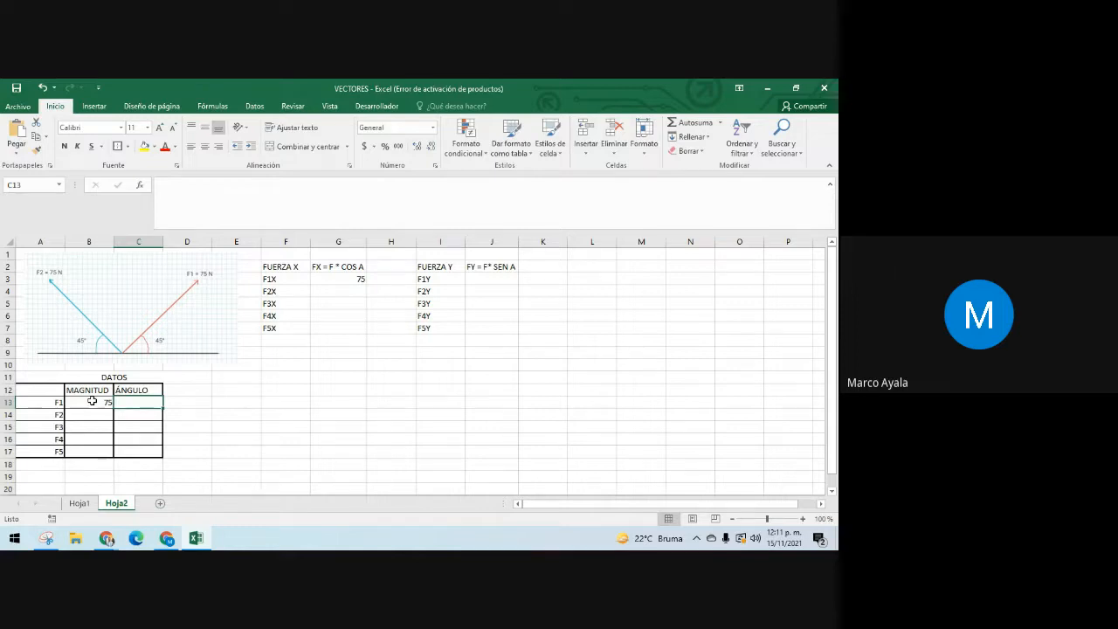
text(45)
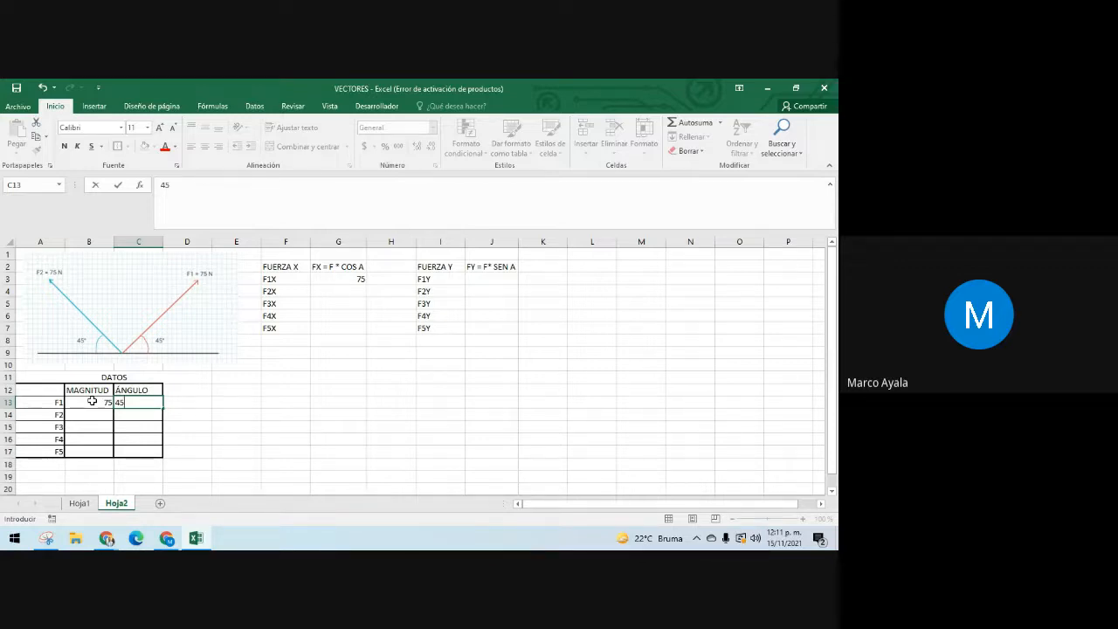
key(Return)
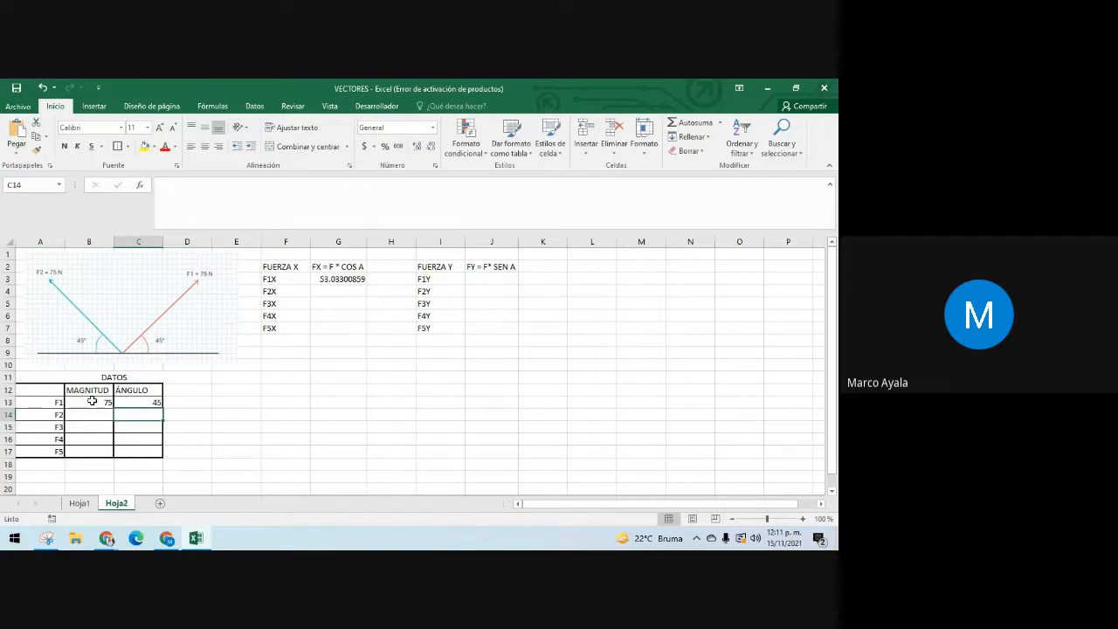
Step: Test the F1X formula by setting F1's magnitude to 90 and its angle to 85
click(92, 401)
text(90)
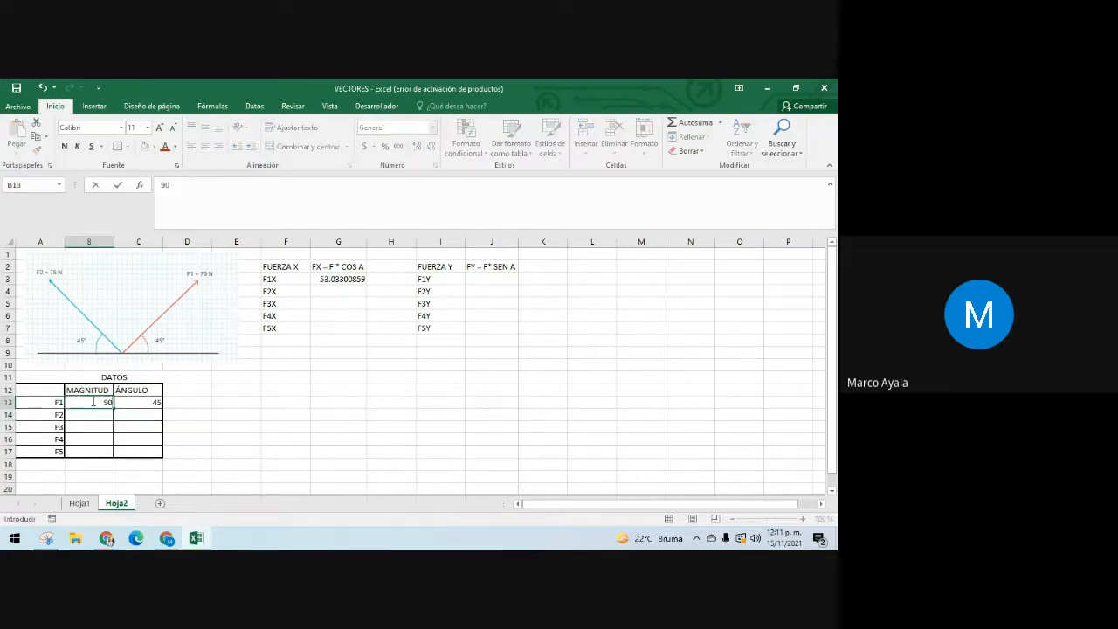
key(Tab)
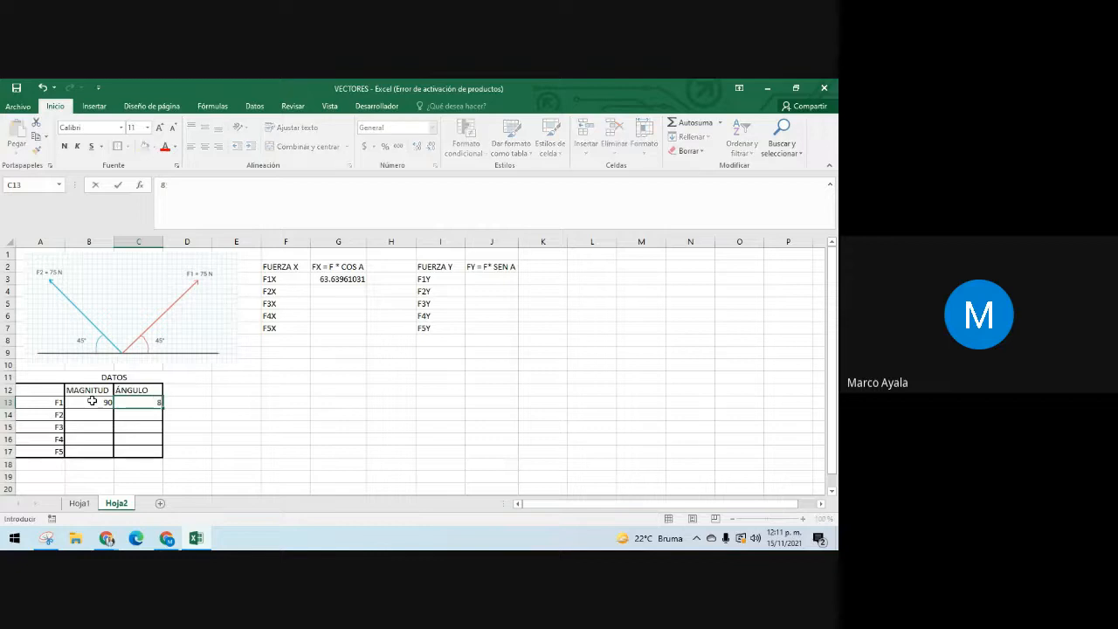
text(85)
key(Return)
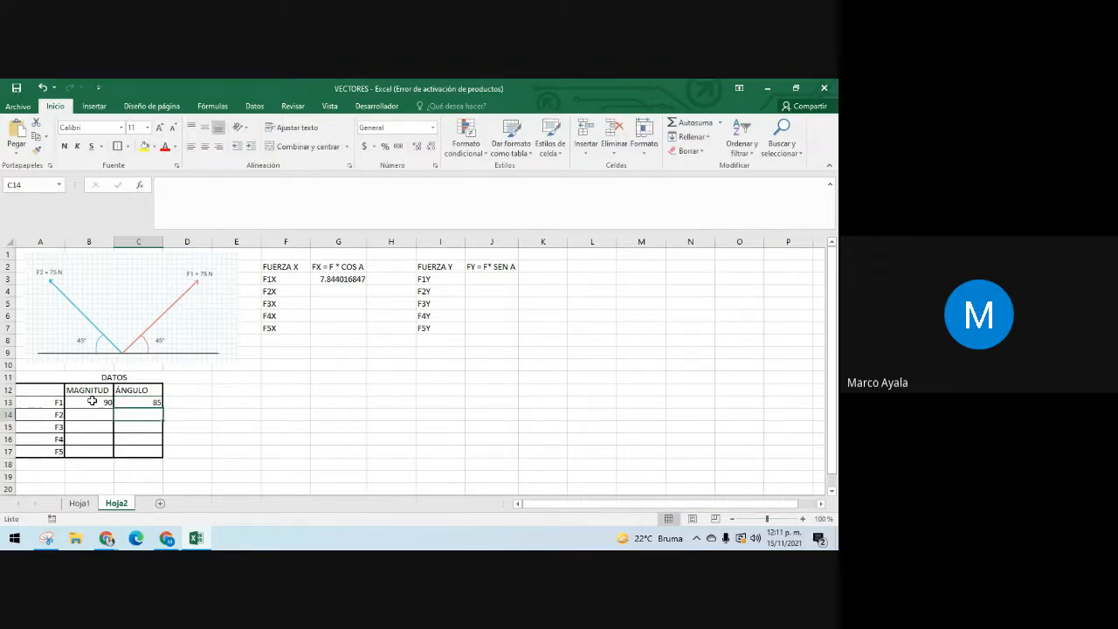
Step: Set F1's magnitude back to 75 and its angle back to 45 in the DATOS table
click(92, 401)
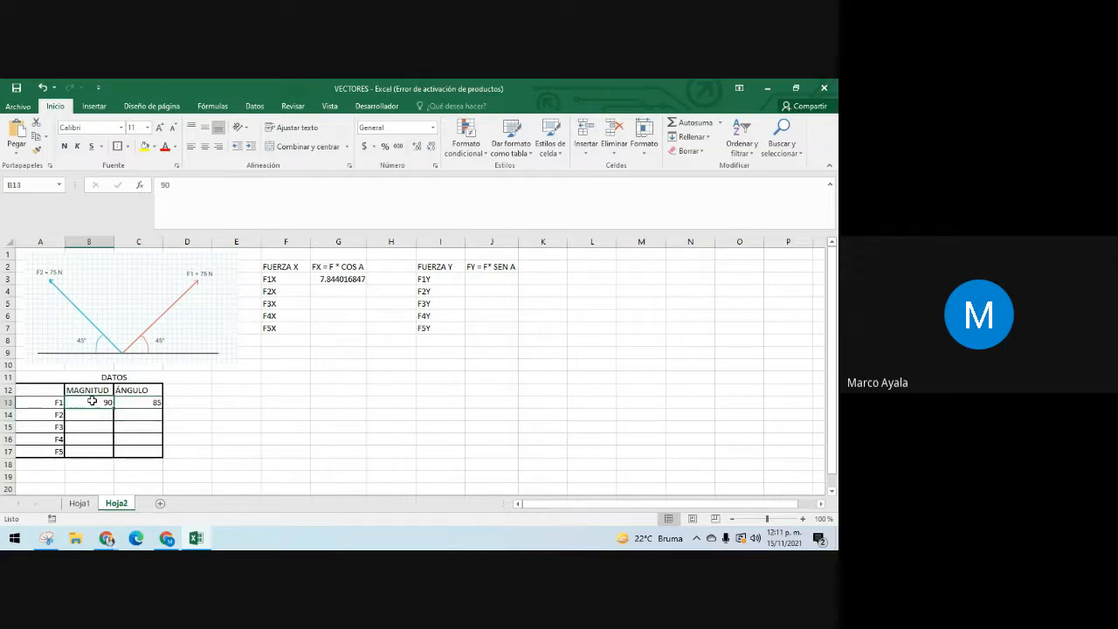
text(75)
key(Tab)
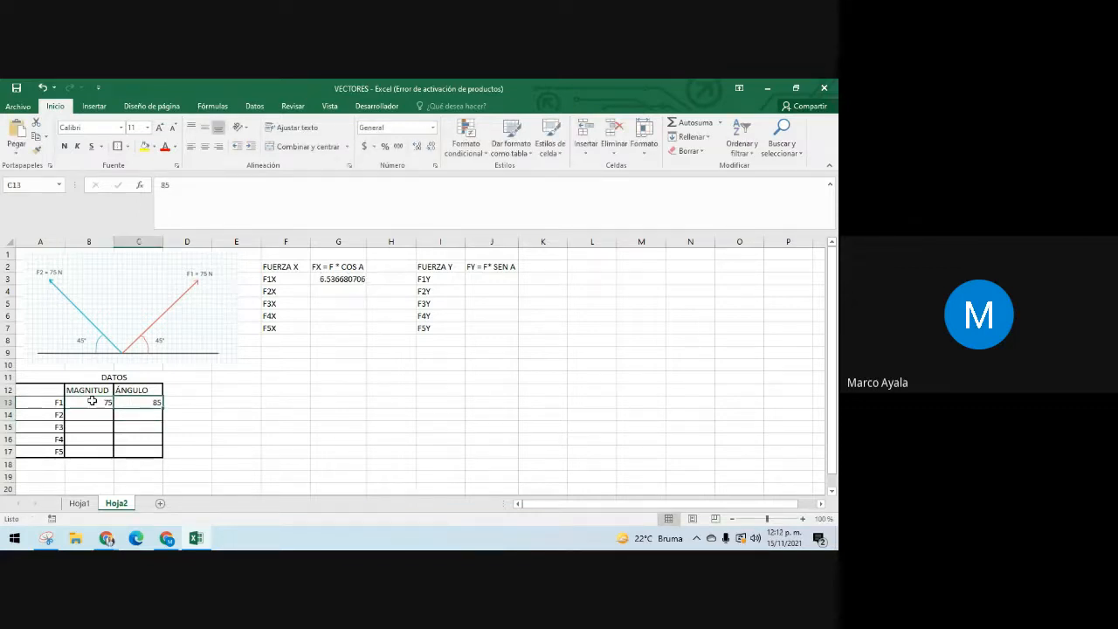
text(45)
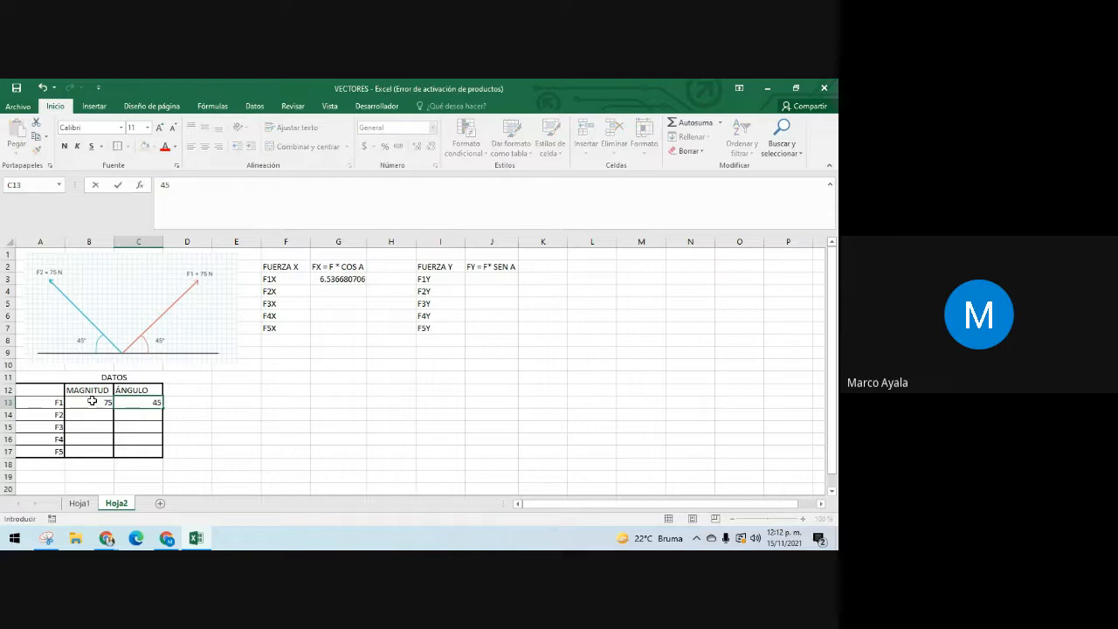
key(Return)
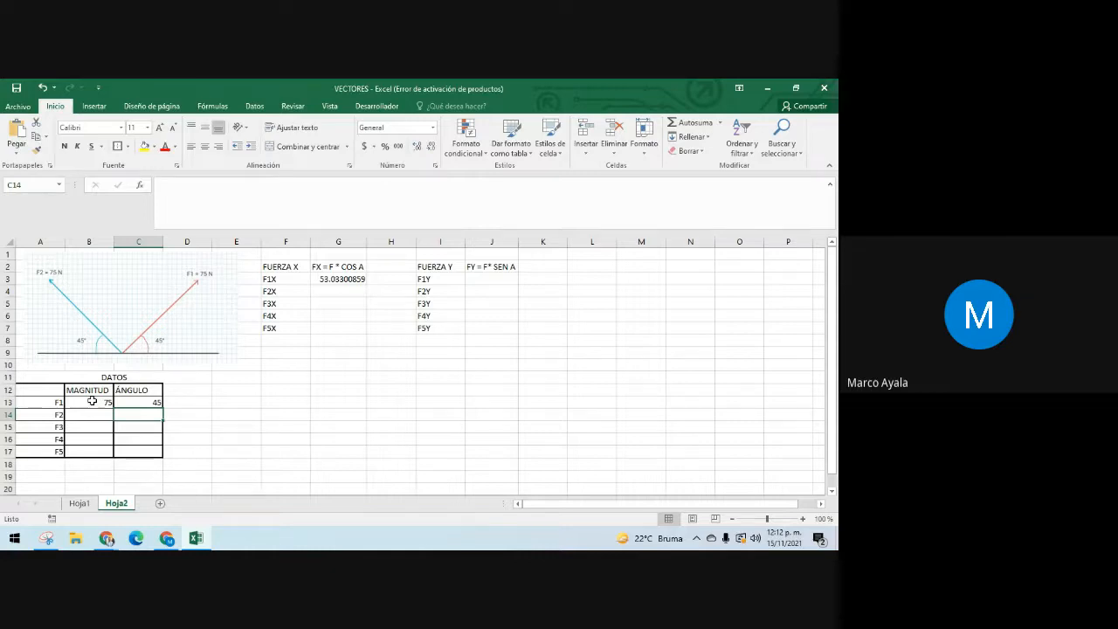
click(336, 278)
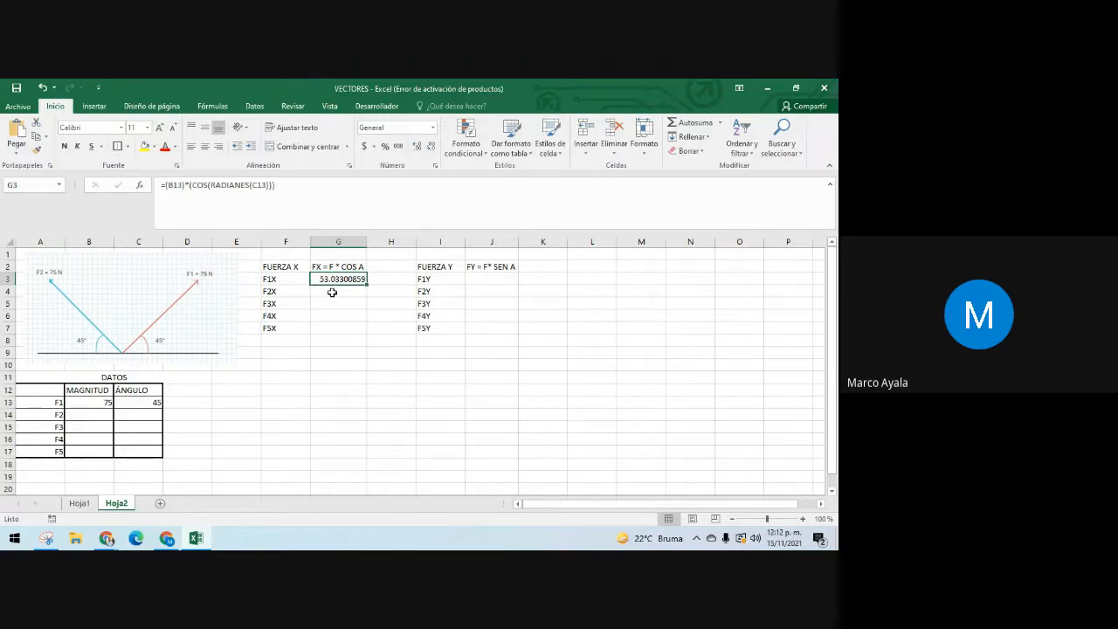
click(332, 293)
click(332, 305)
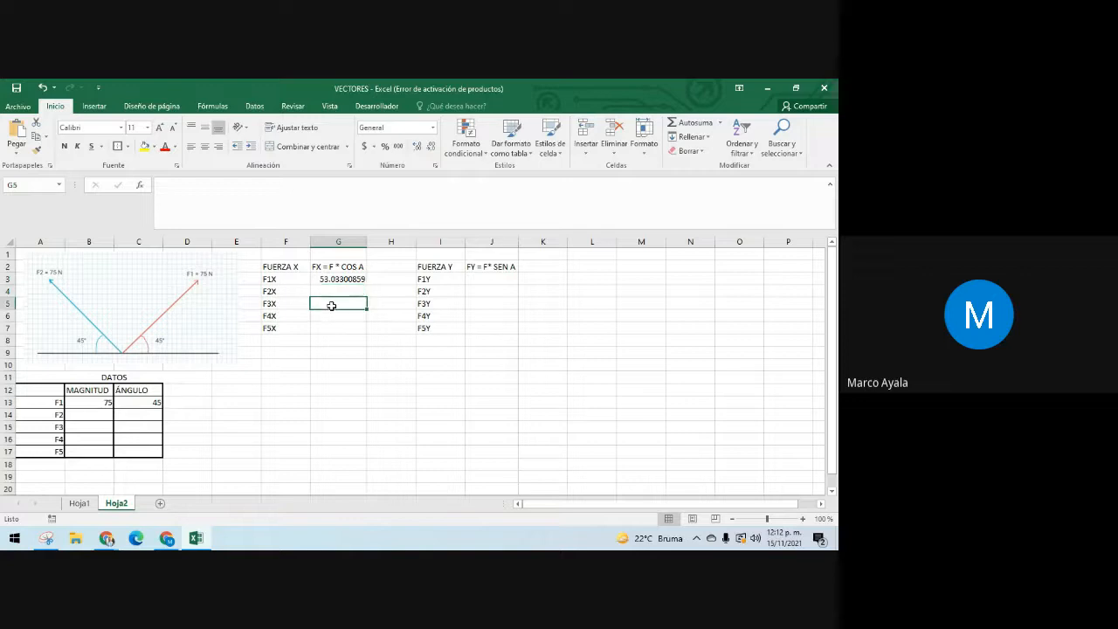
Step: Copy the F1X formula from G3 down through G7 to calculate F2X to F5X
click(329, 315)
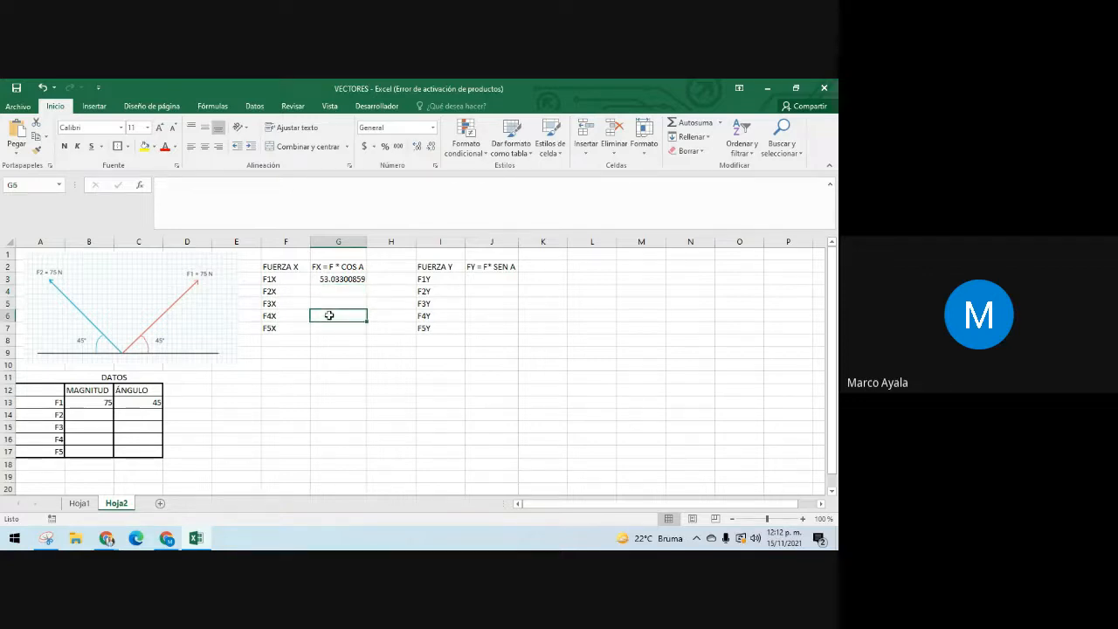
click(332, 277)
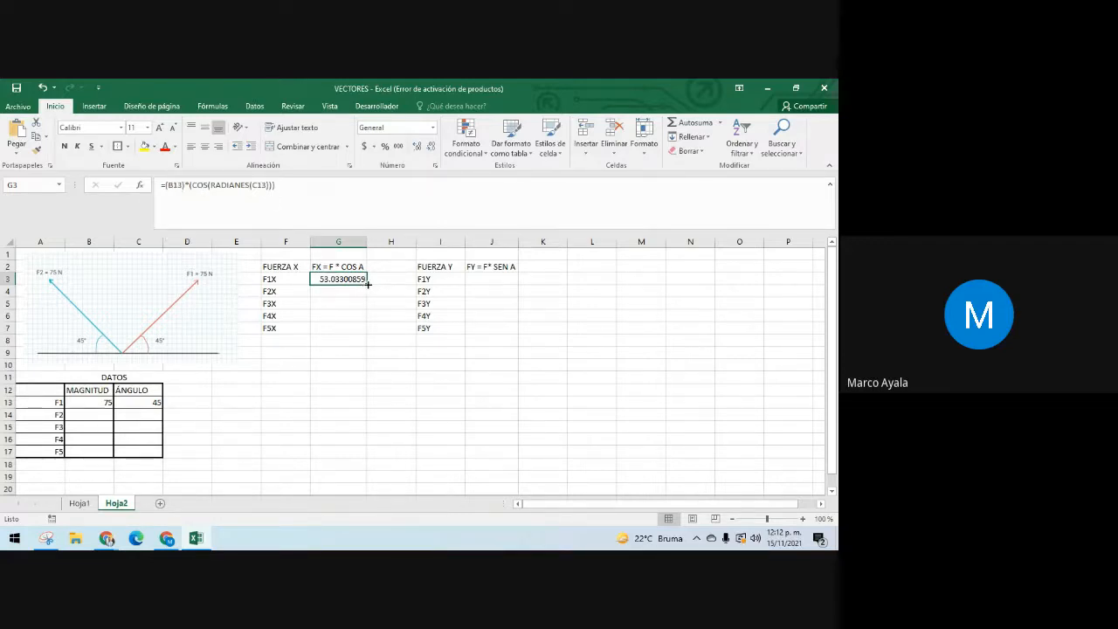
drag(367, 284, 366, 328)
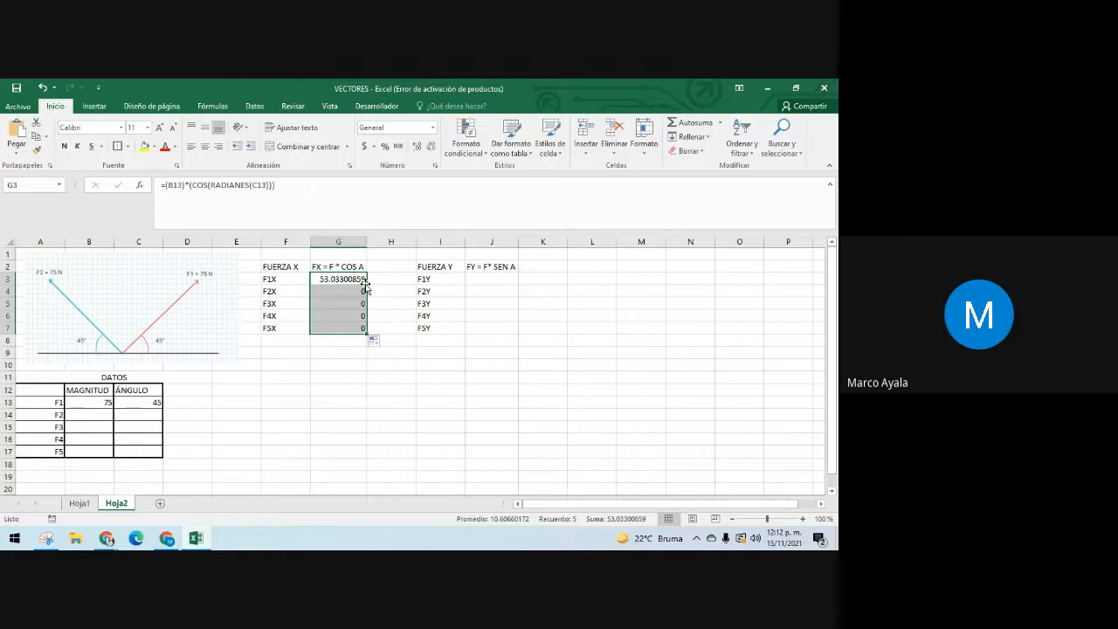
key(ctrl+z)
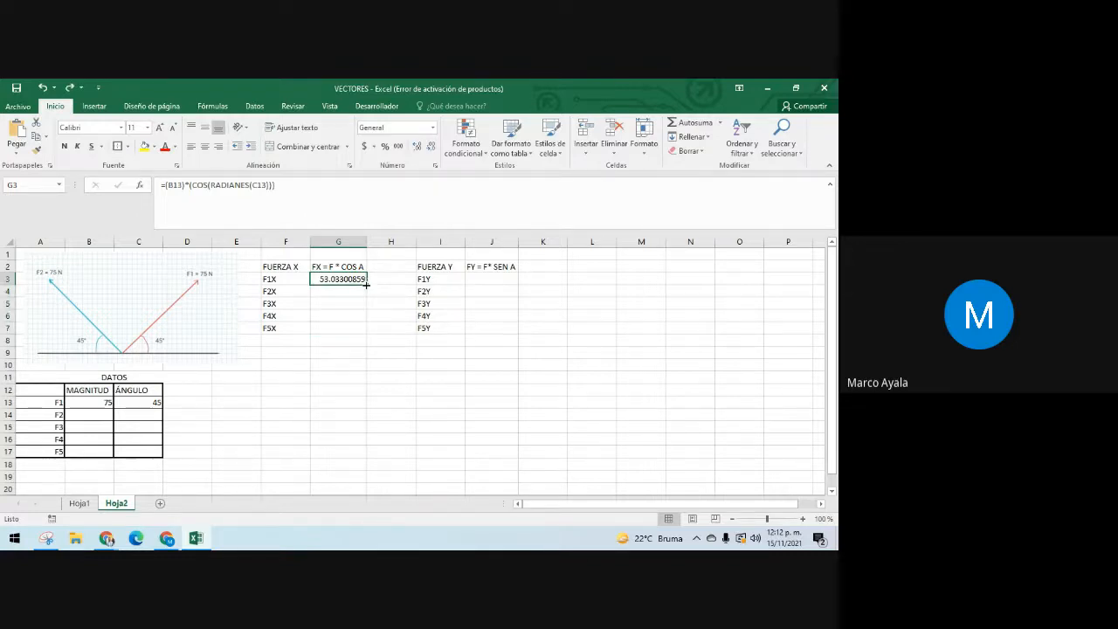
drag(366, 283, 364, 333)
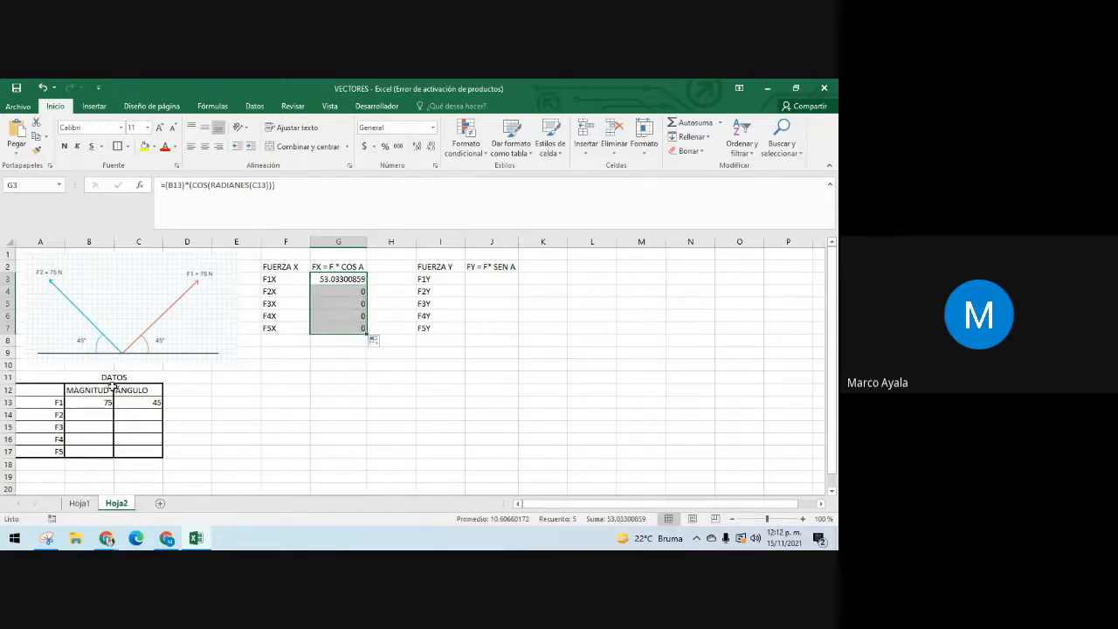
Step: Enter F2's magnitude 75 in cell B14 and its angle 135 in cell C14 of the DATOS table
click(77, 415)
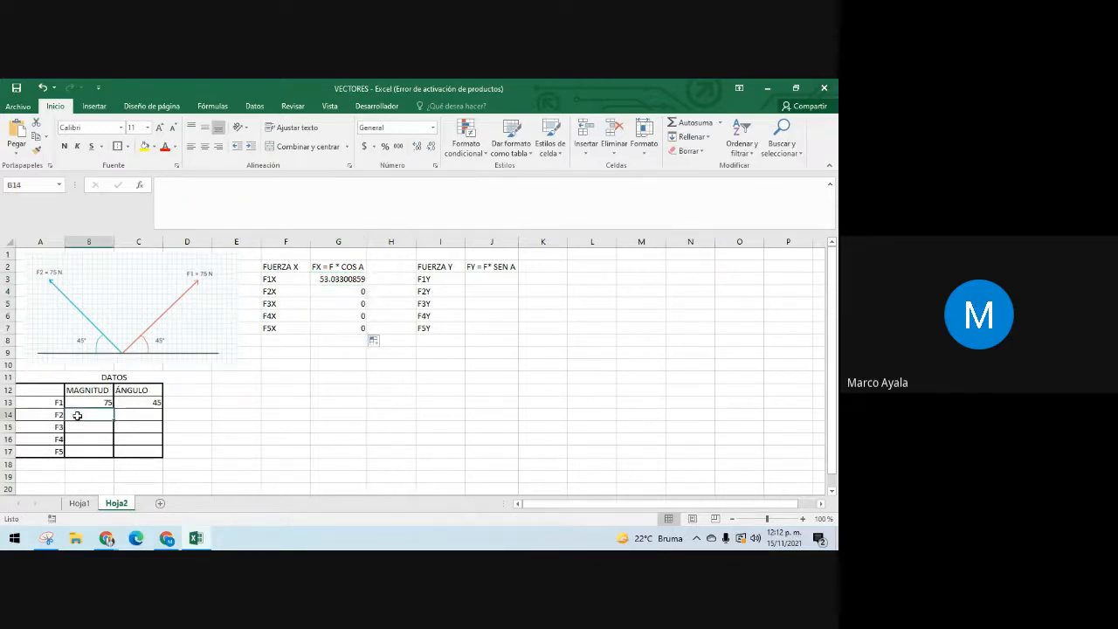
text(75)
key(Tab)
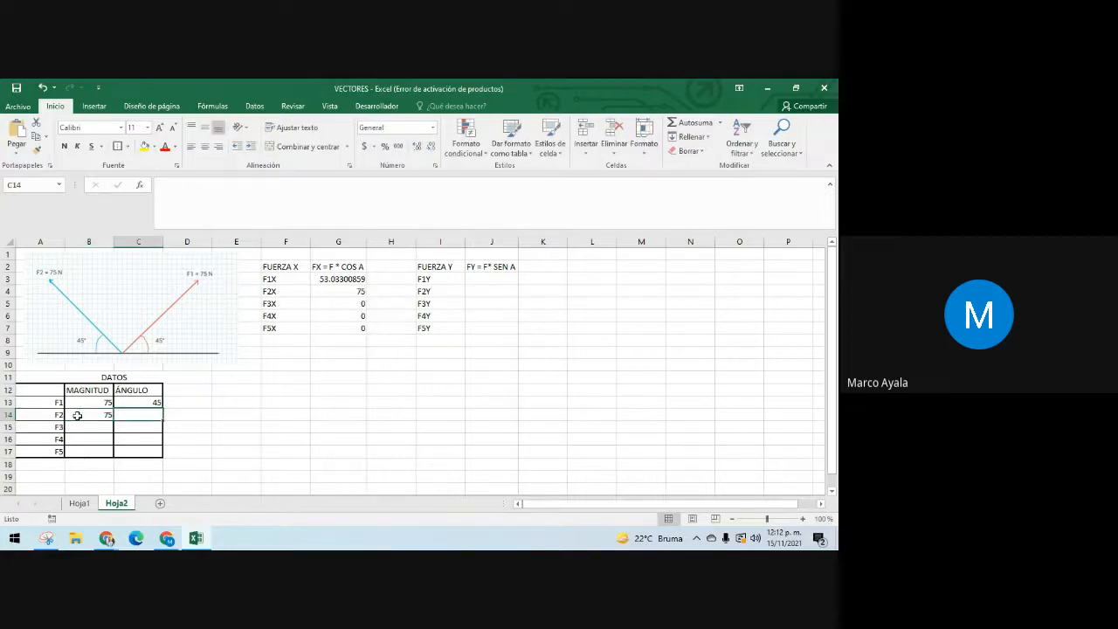
text(135)
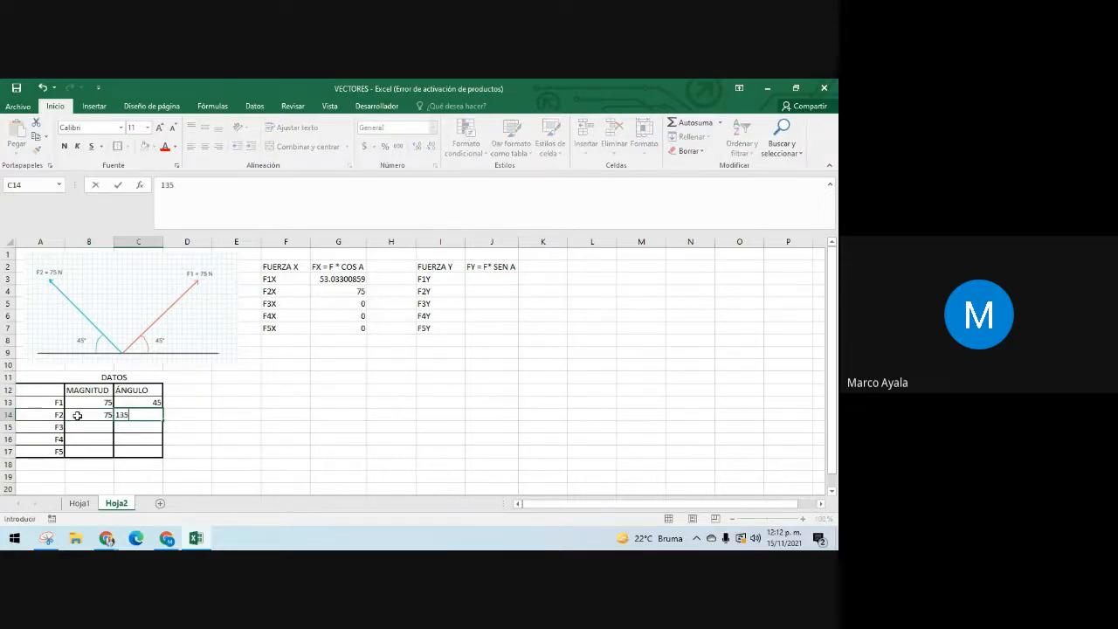
key(Return)
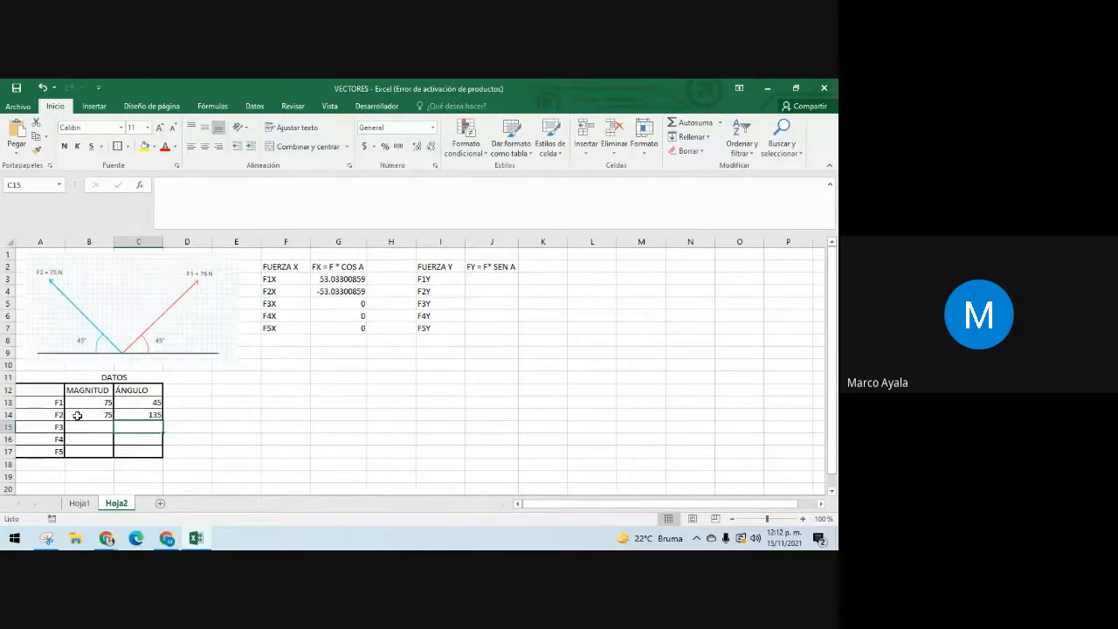
Step: Test the F3X formula with magnitude 67 and angle 23 for F3, and undo both entries
key(Left)
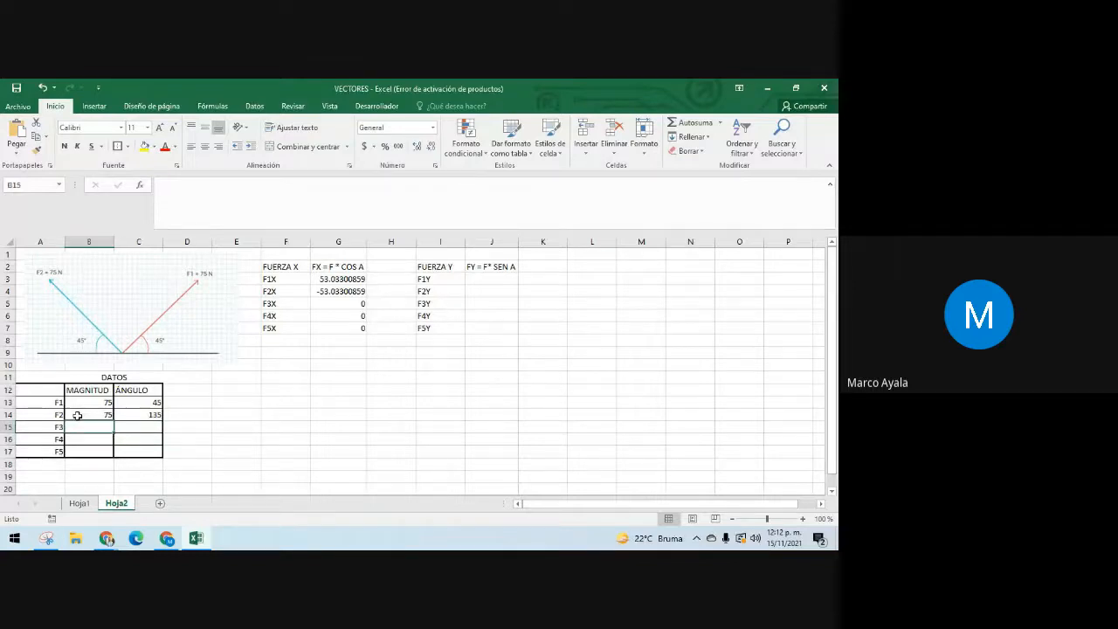
text(67)
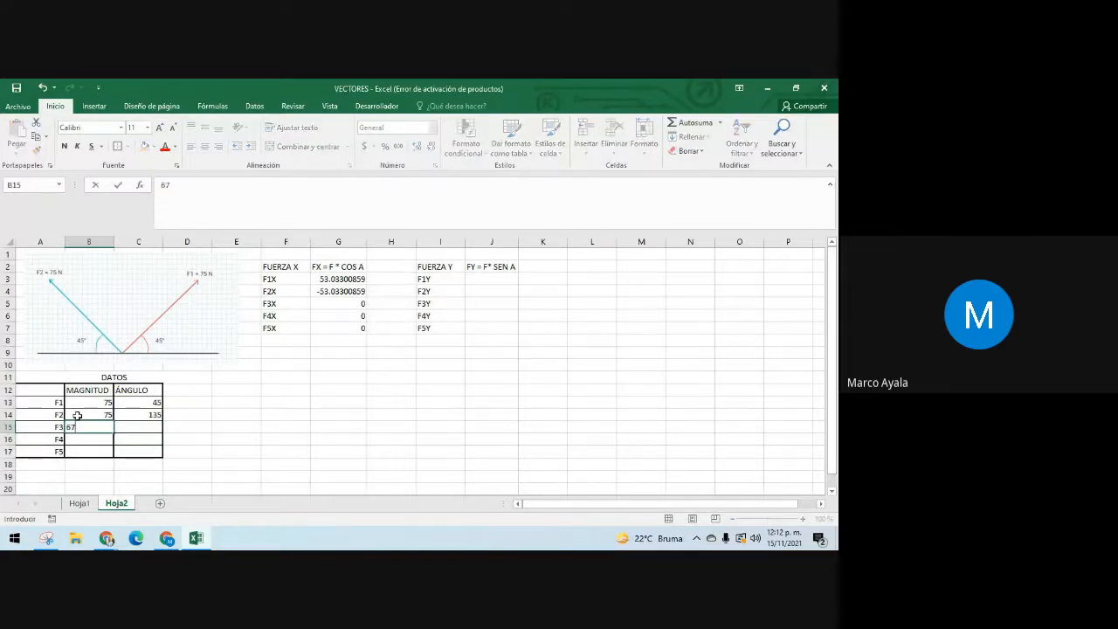
key(Tab)
text(23)
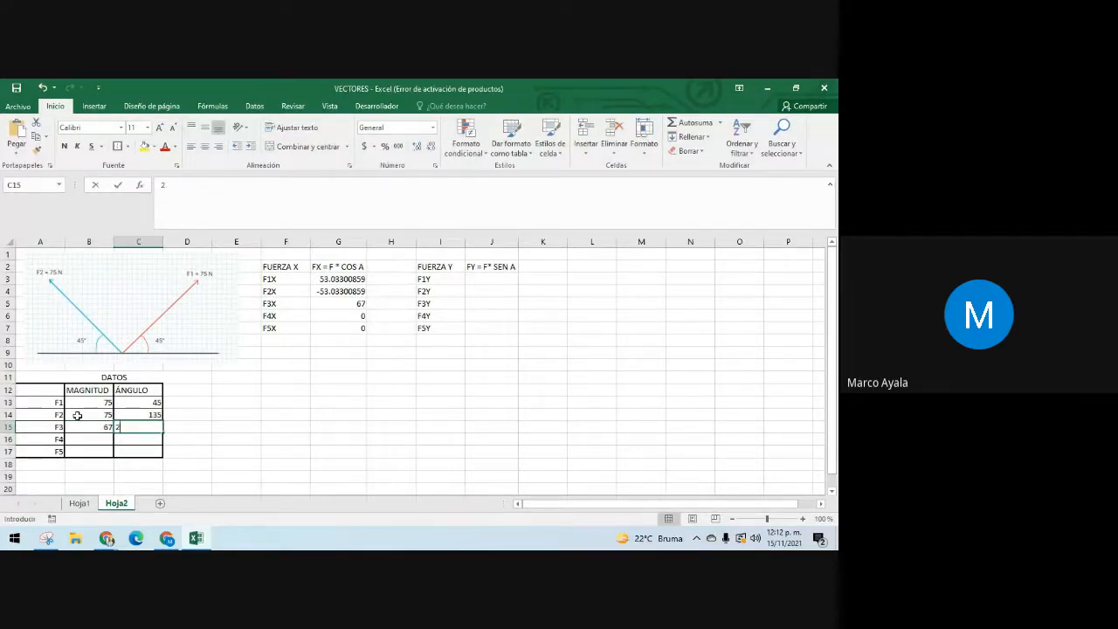
key(Return)
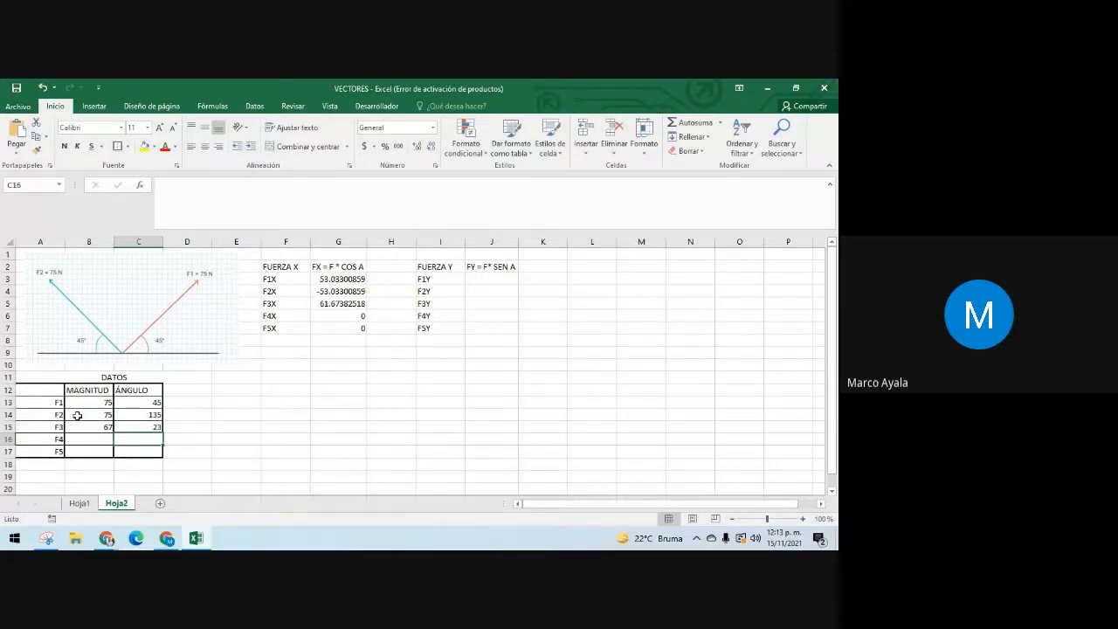
key(ctrl+z)
key(ctrl+z)
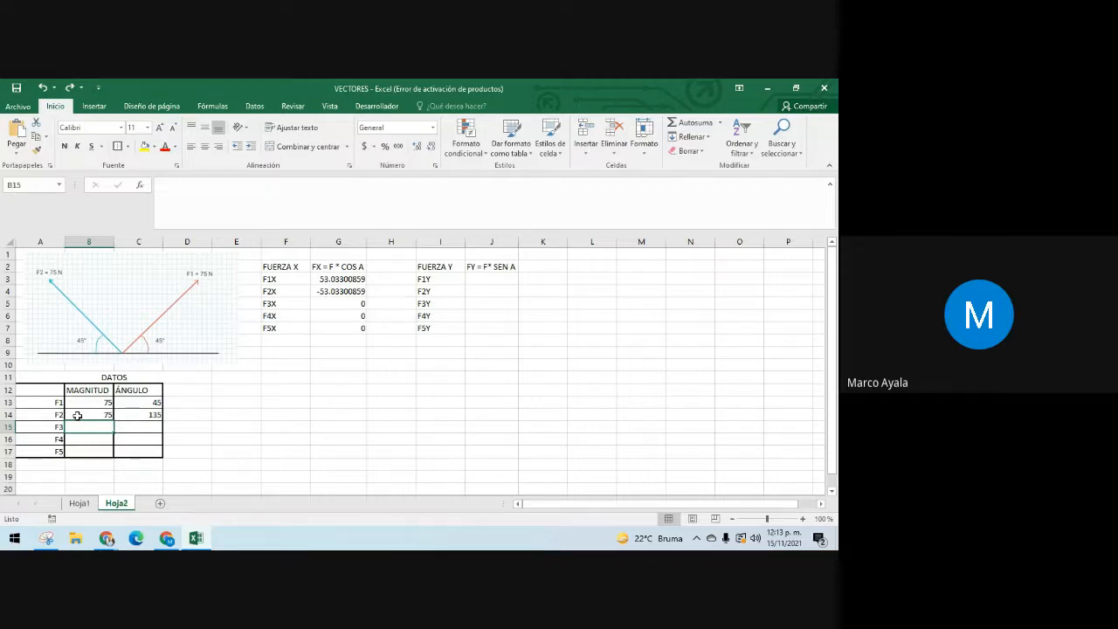
Step: Enter the formula =(B13)*(SENO(RADIANES(C13))) in cell J3 for F1Y and fill it down through J7
click(483, 278)
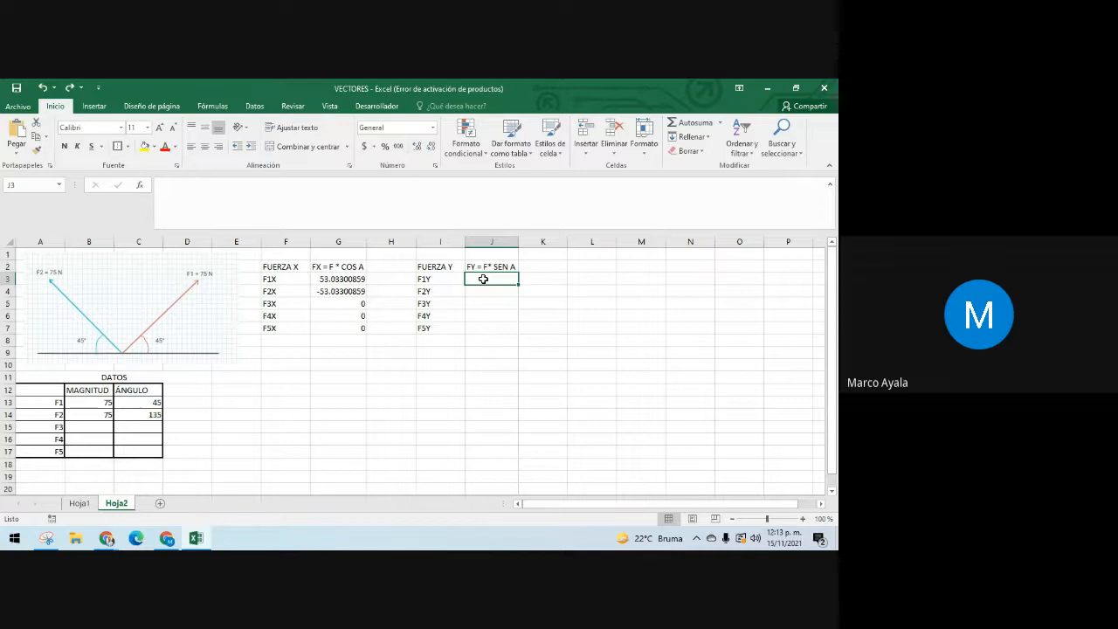
text(=)
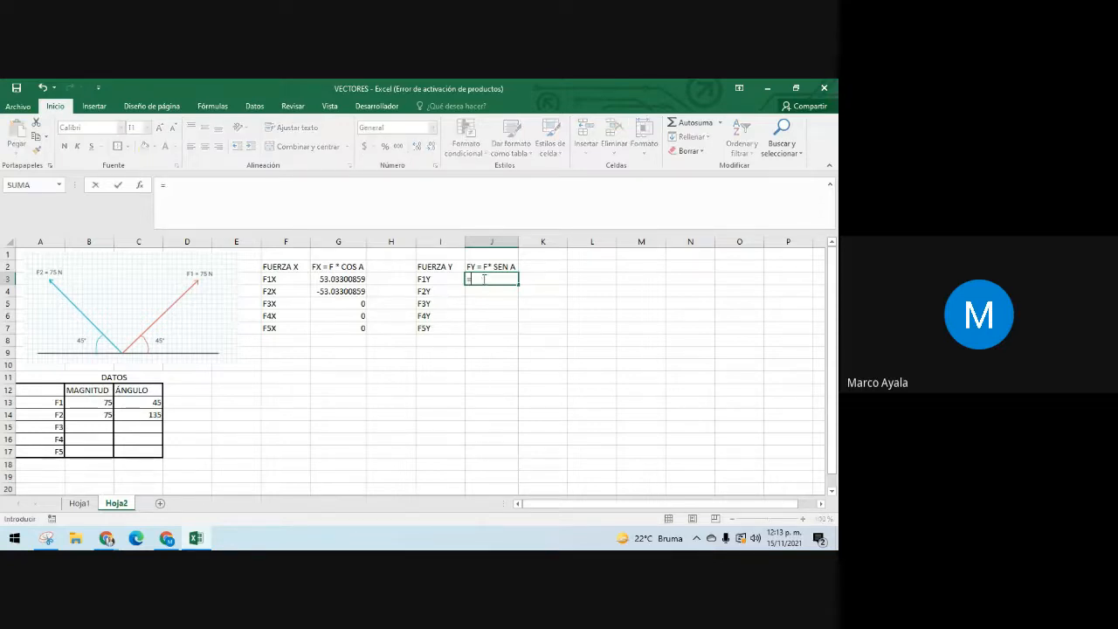
text(()
click(104, 400)
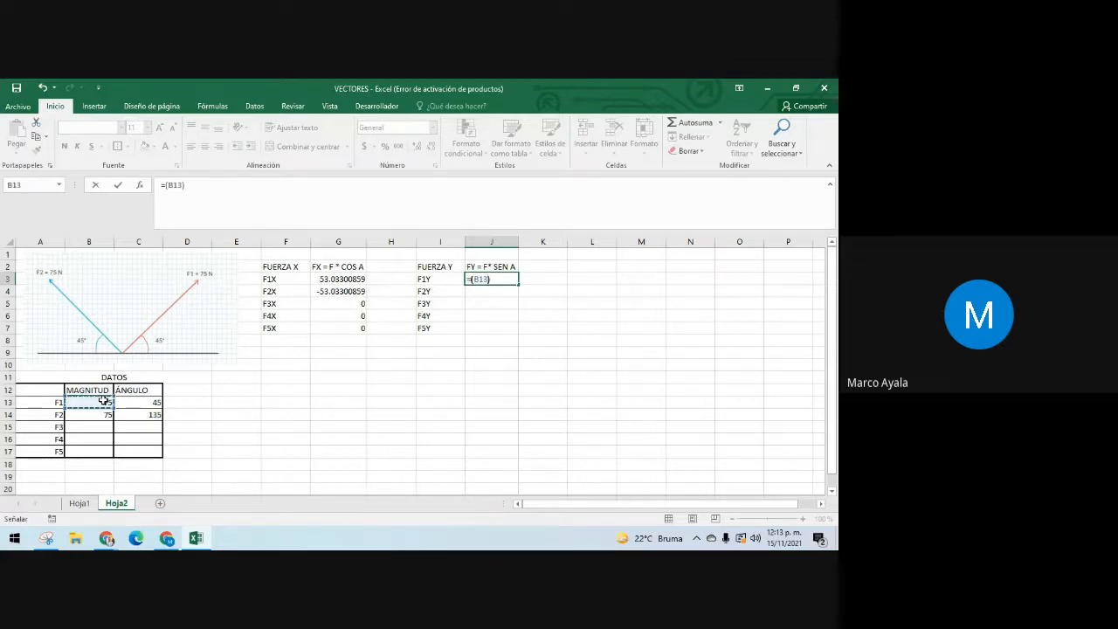
text()*(SEN)
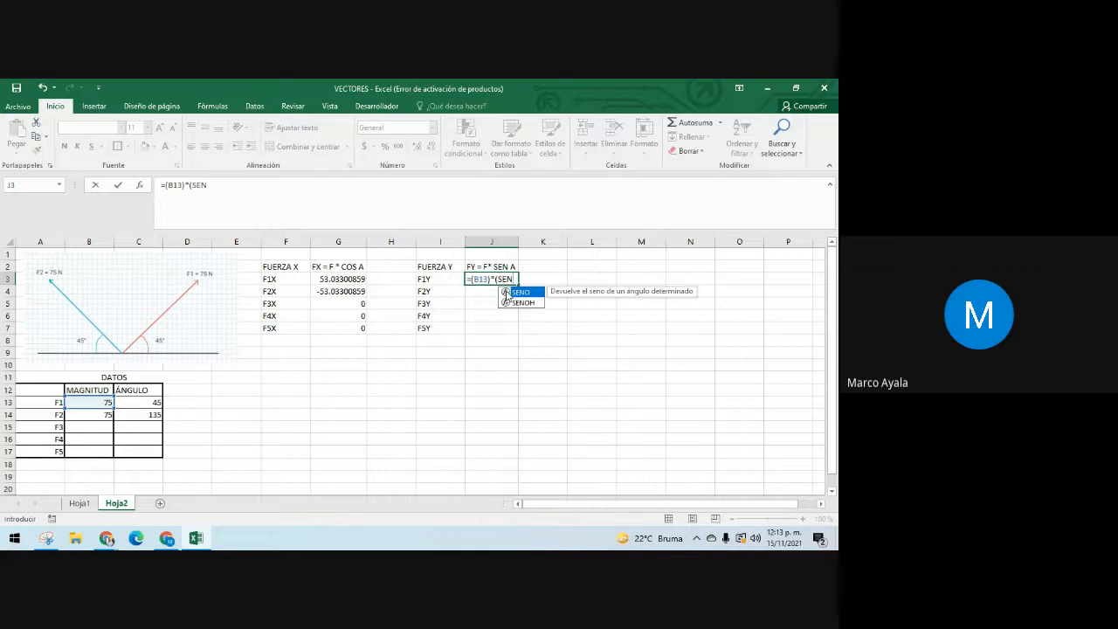
double_click(507, 294)
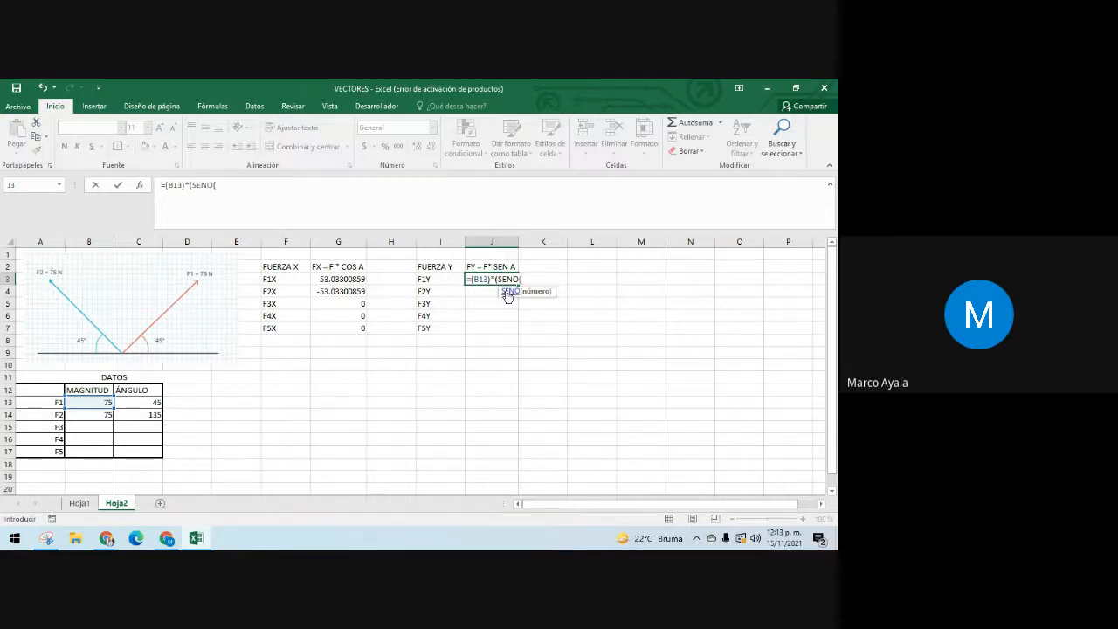
text(R)
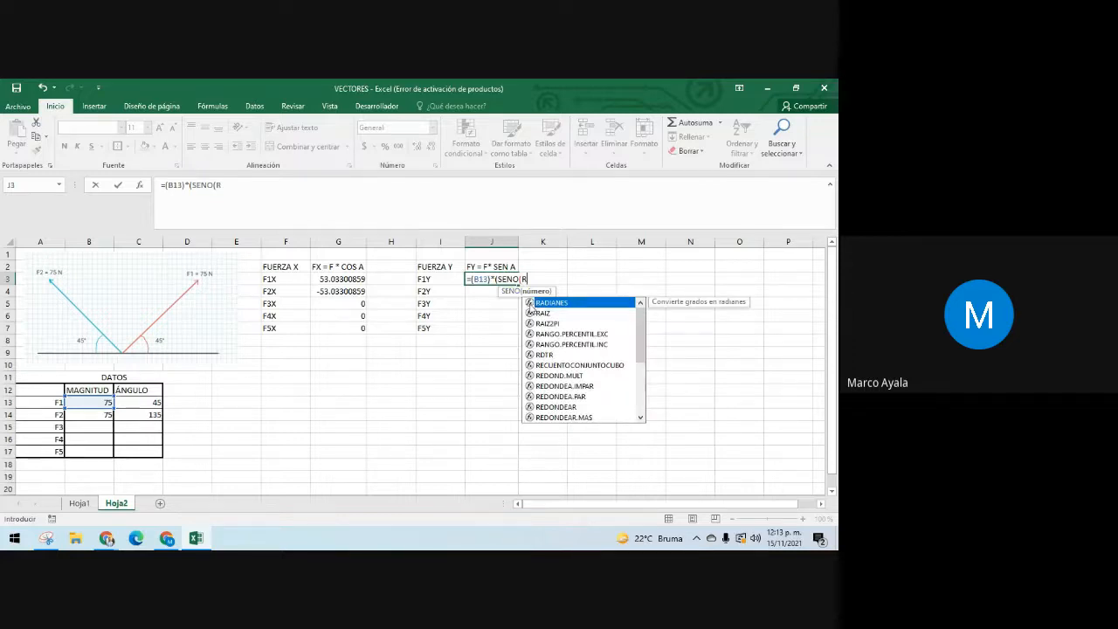
double_click(529, 302)
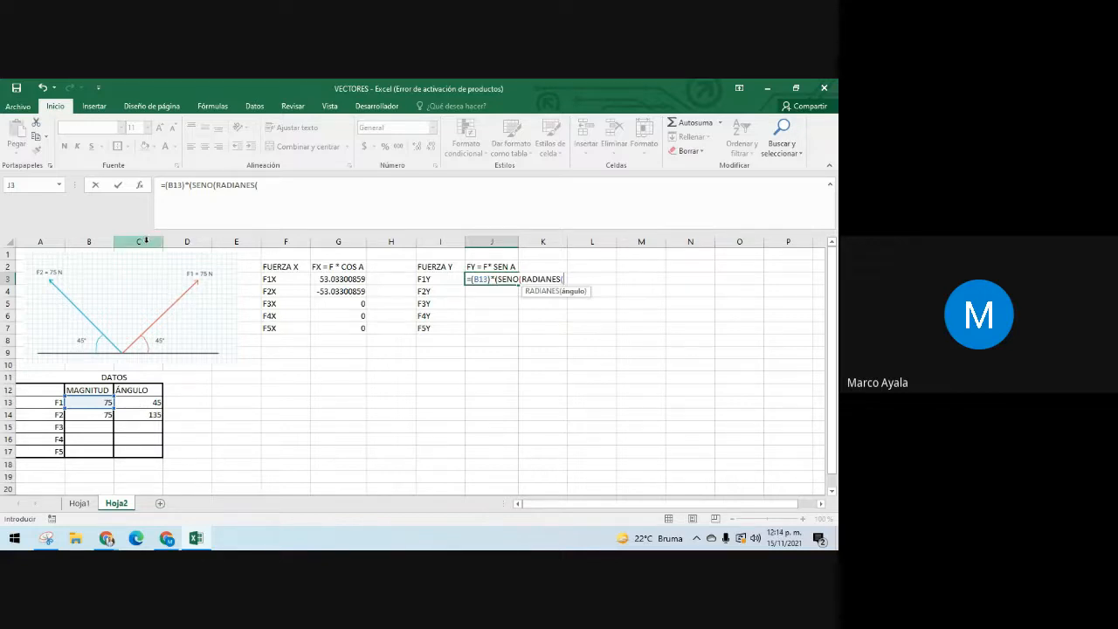
click(140, 402)
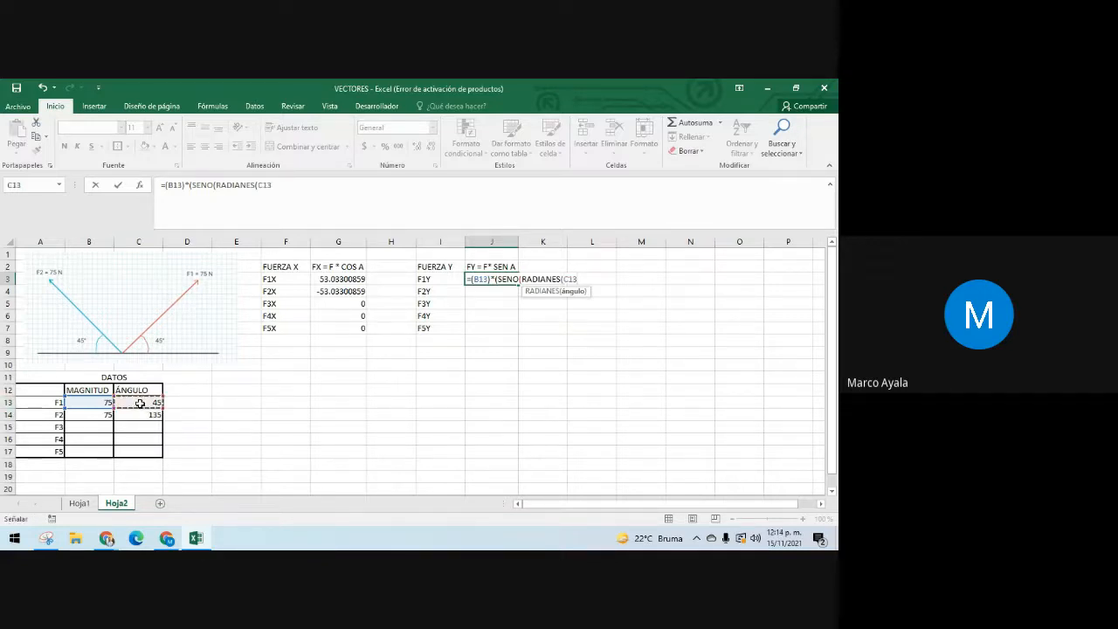
text())
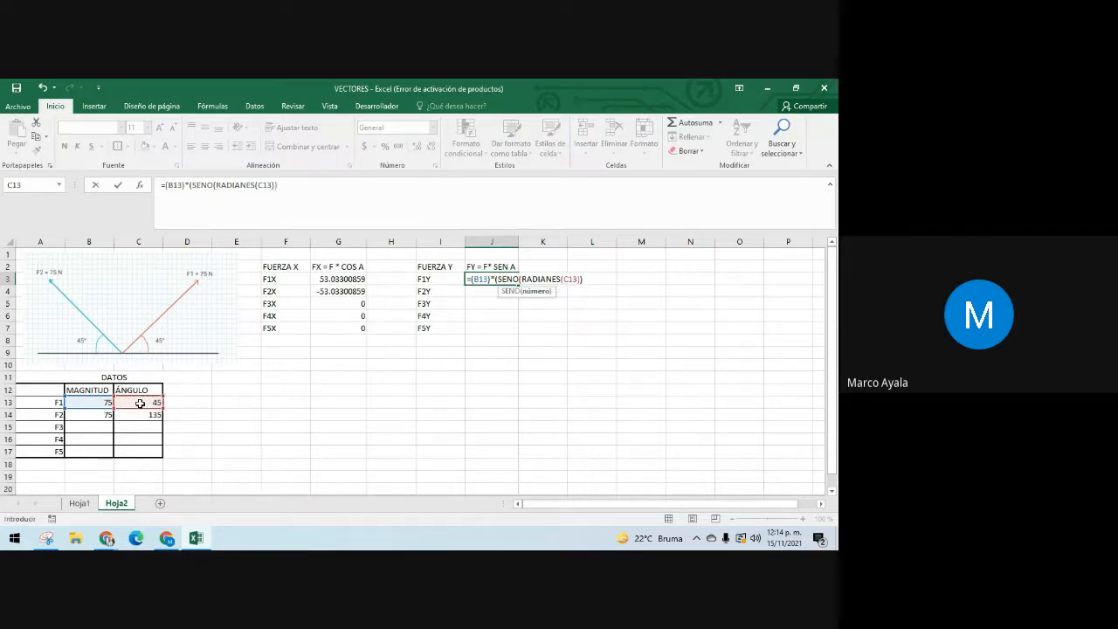
text())
key(Return)
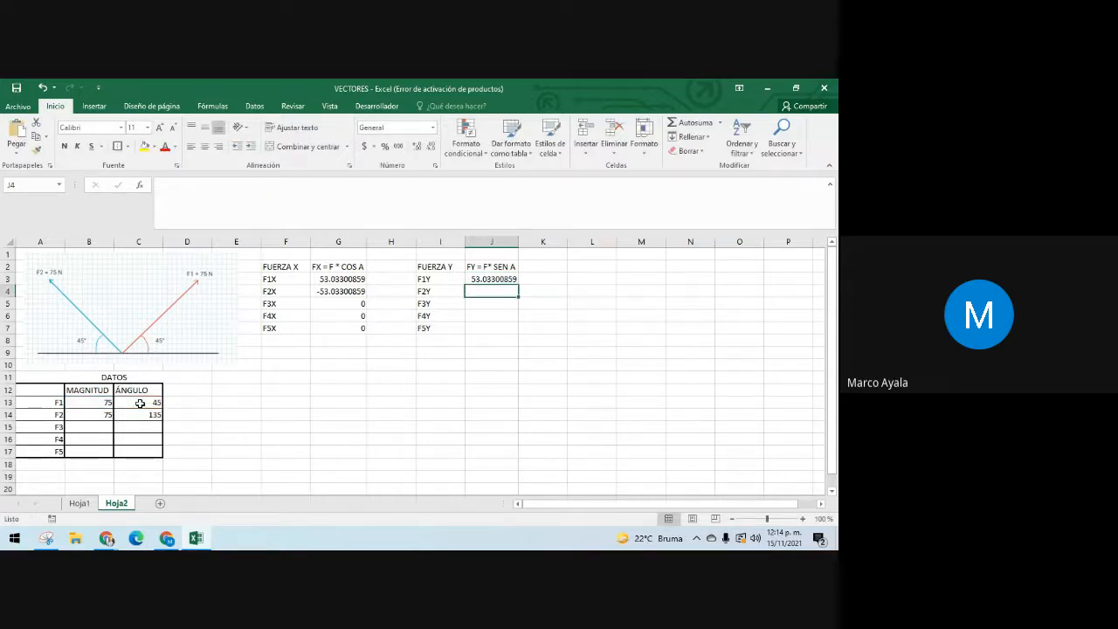
click(504, 279)
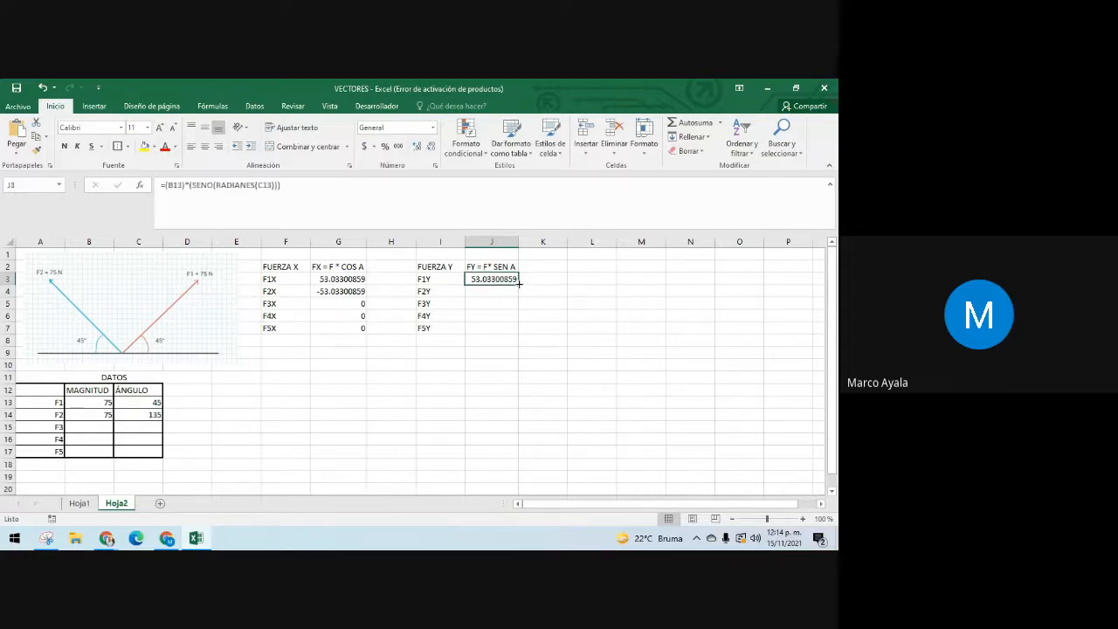
drag(518, 285, 517, 330)
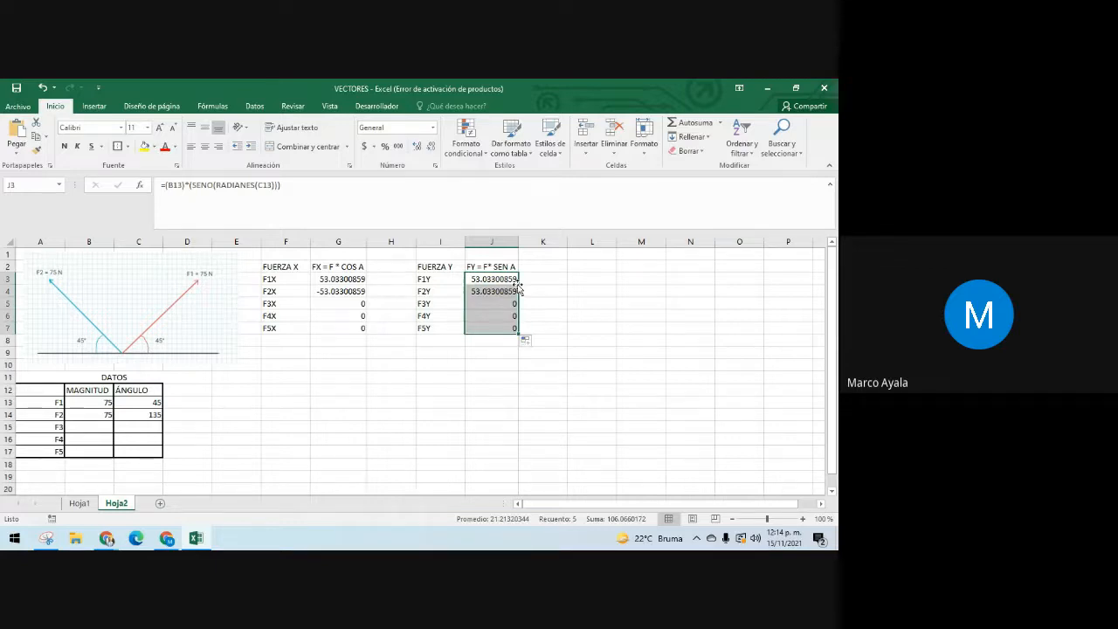
Step: Check the copied formulas in the FX column G3:G7 and the FY column down to J7 for correct cell references
click(345, 280)
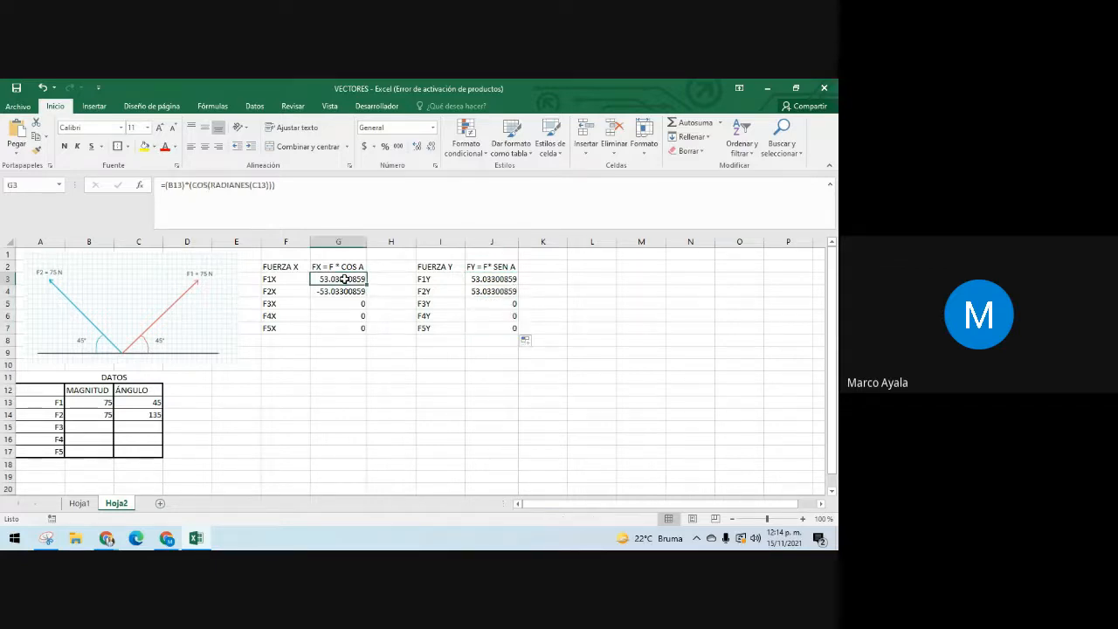
key(Down)
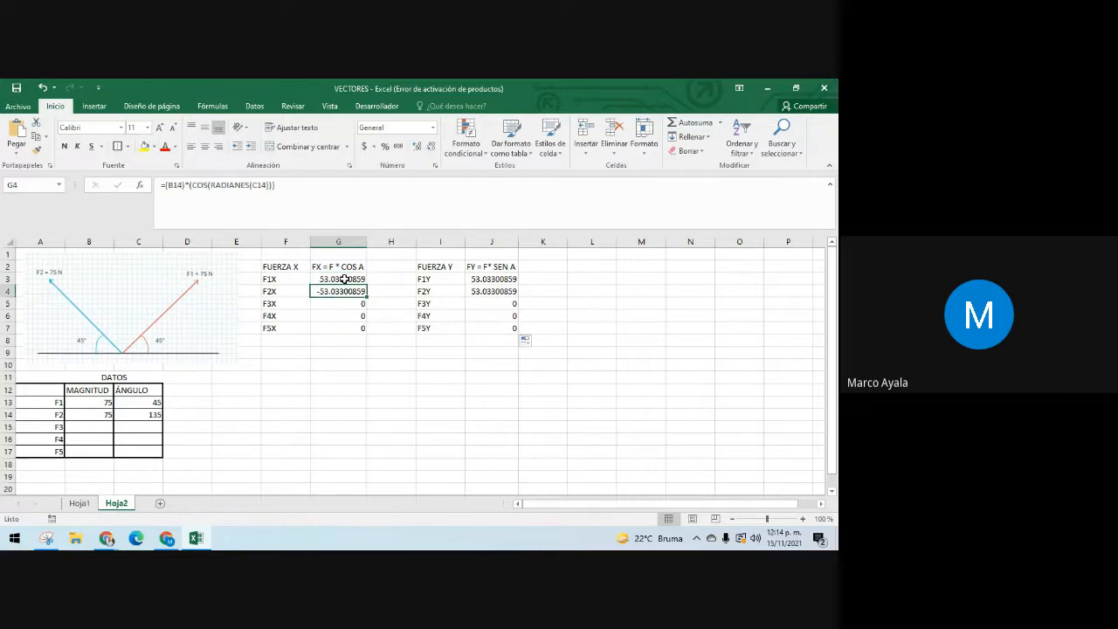
key(Down)
key(Down)
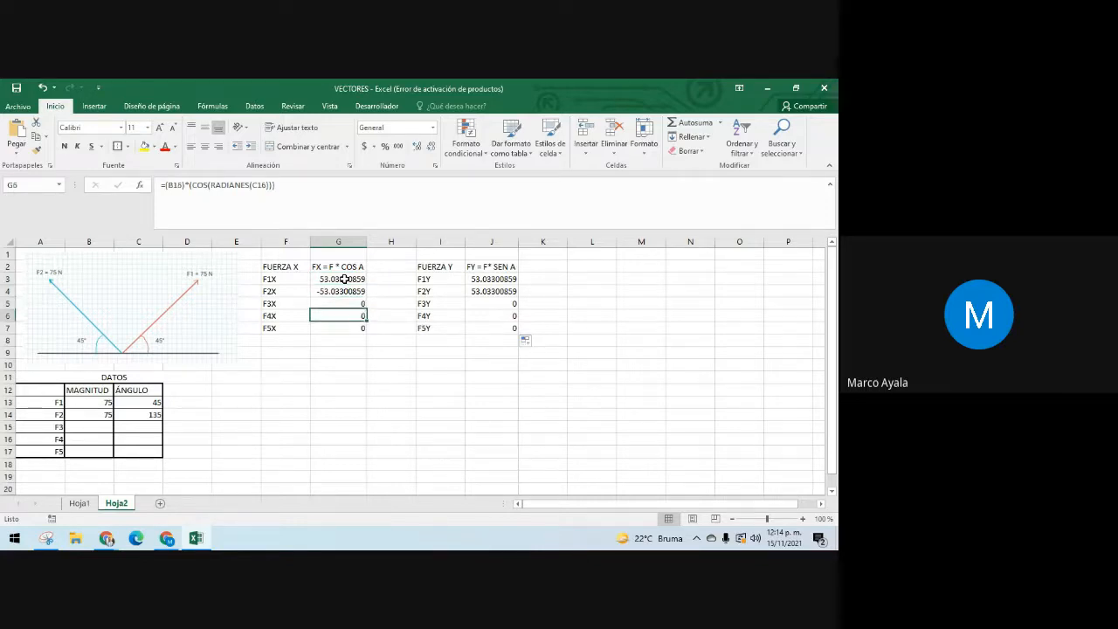
key(Down)
key(Up)
key(Up)
key(Up)
key(Up)
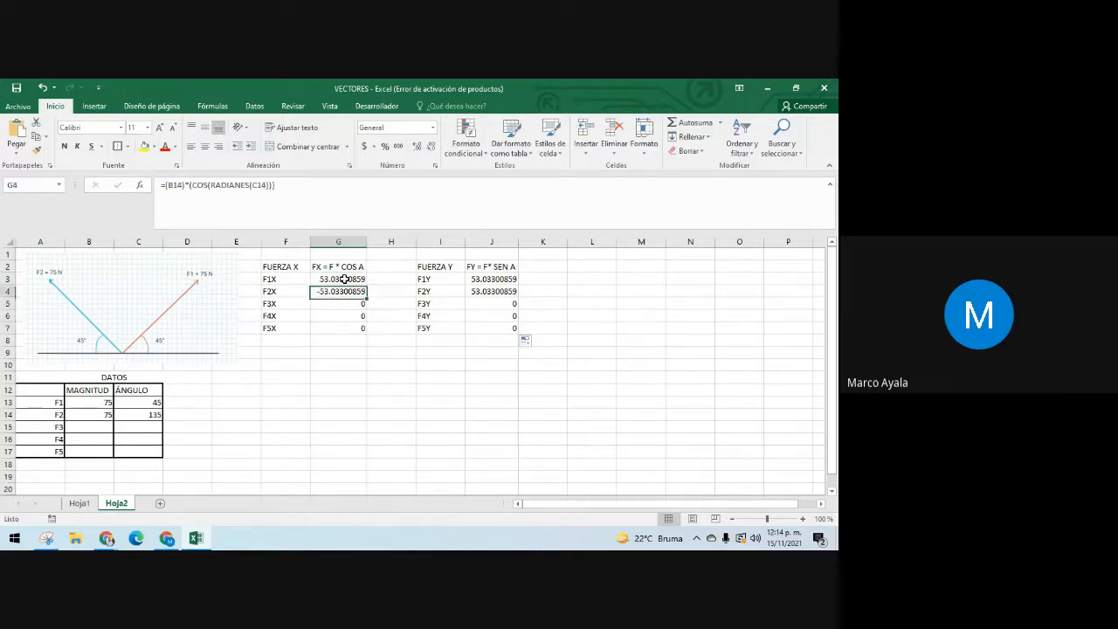
key(Right)
key(Right)
key(Right)
key(Down)
key(Down)
key(Down)
key(Down)
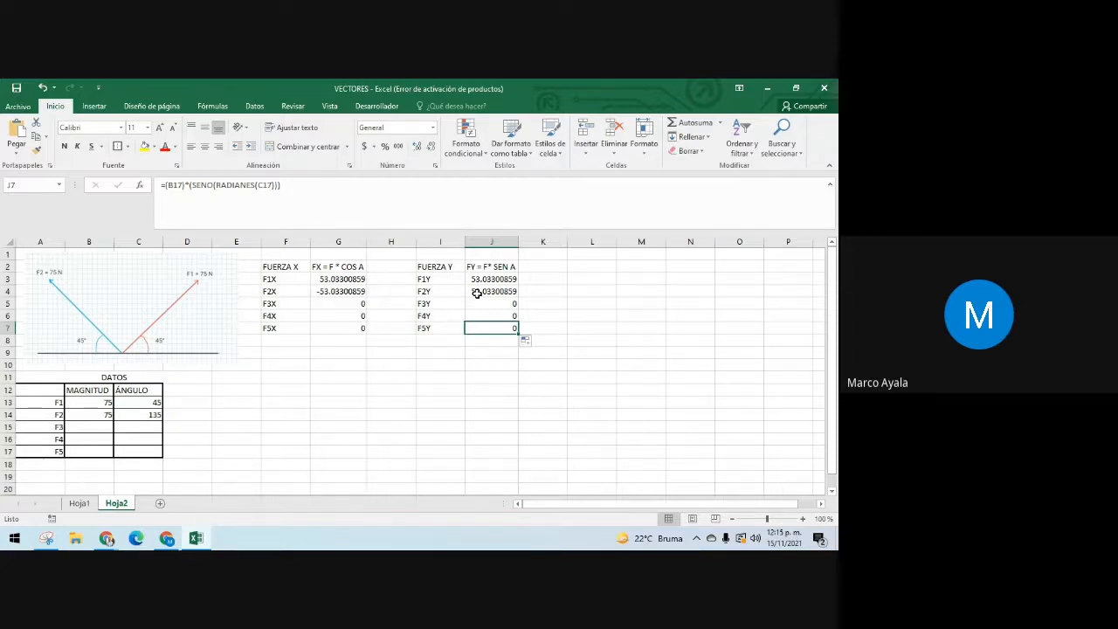
Step: Add the labels SUMA FX in cell F9 and SUMA FY in cell I9 below the component tables
click(286, 352)
text(S)
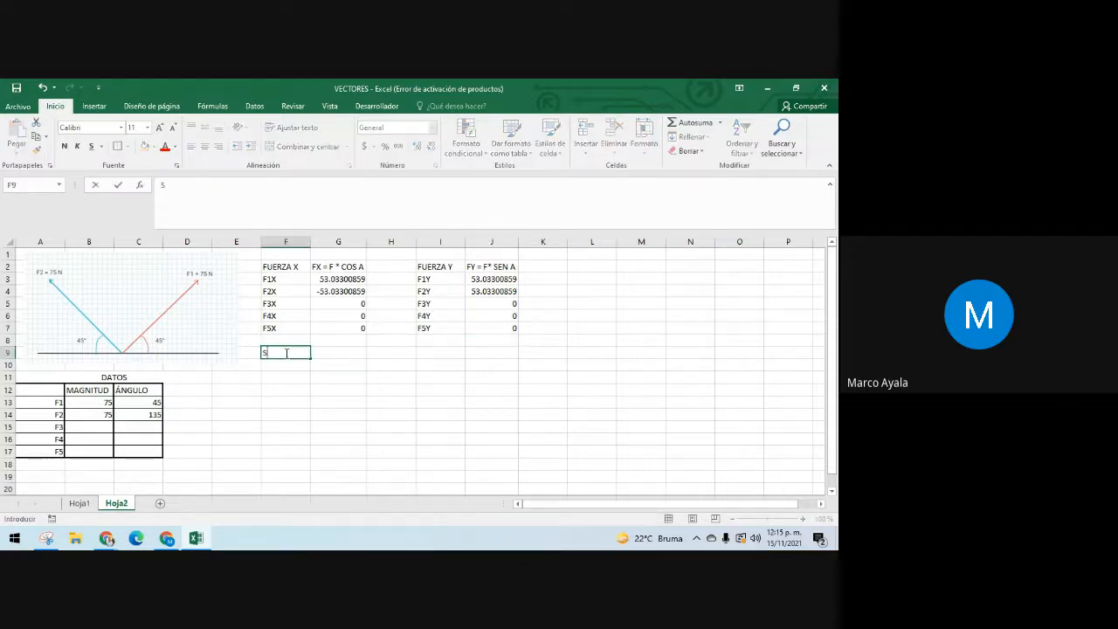
text(UMA FX)
key(Tab)
key(Tab)
key(Tab)
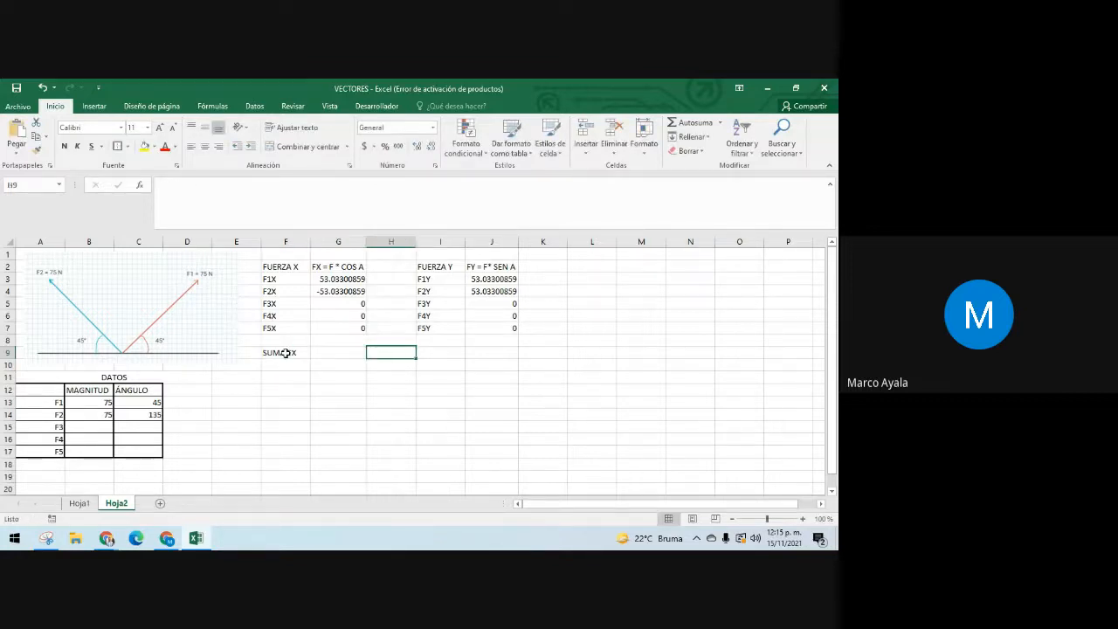
text(SUMA)
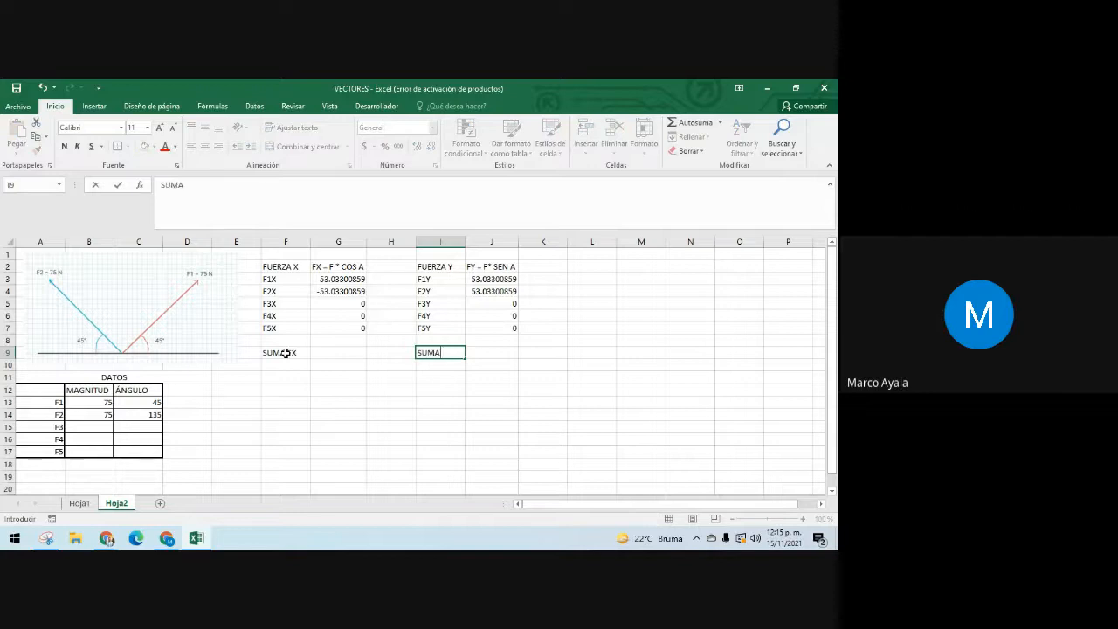
text( FY)
click(324, 354)
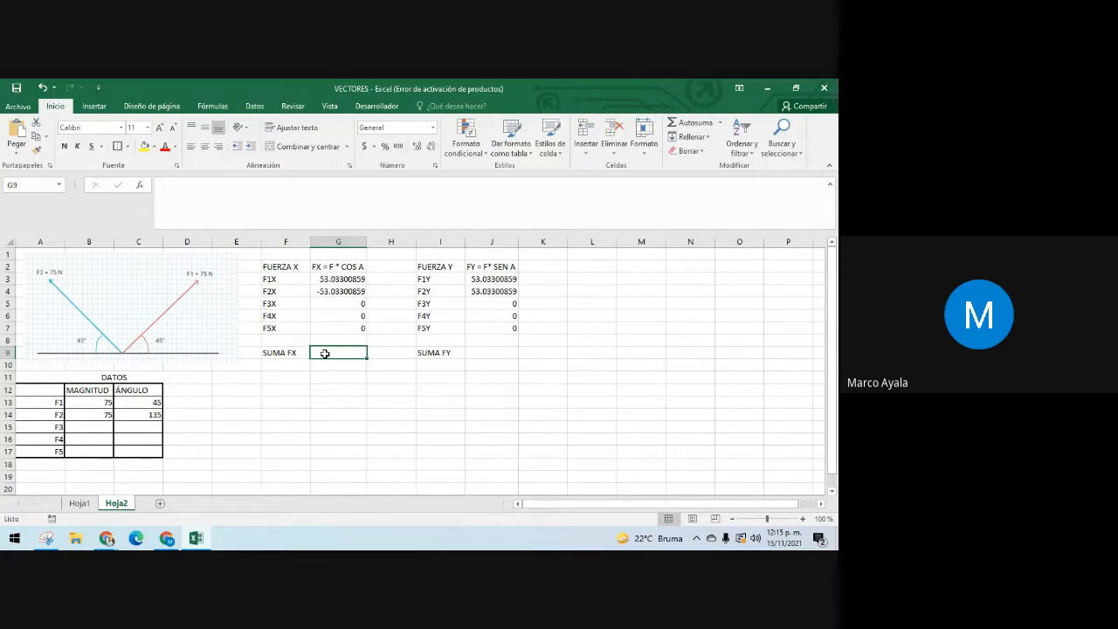
Step: Enter the text SFX= F1X+F2X+F3X+F4X+F5X in cell G9 beside SUMA FX
text(=)
key(BackSpace)
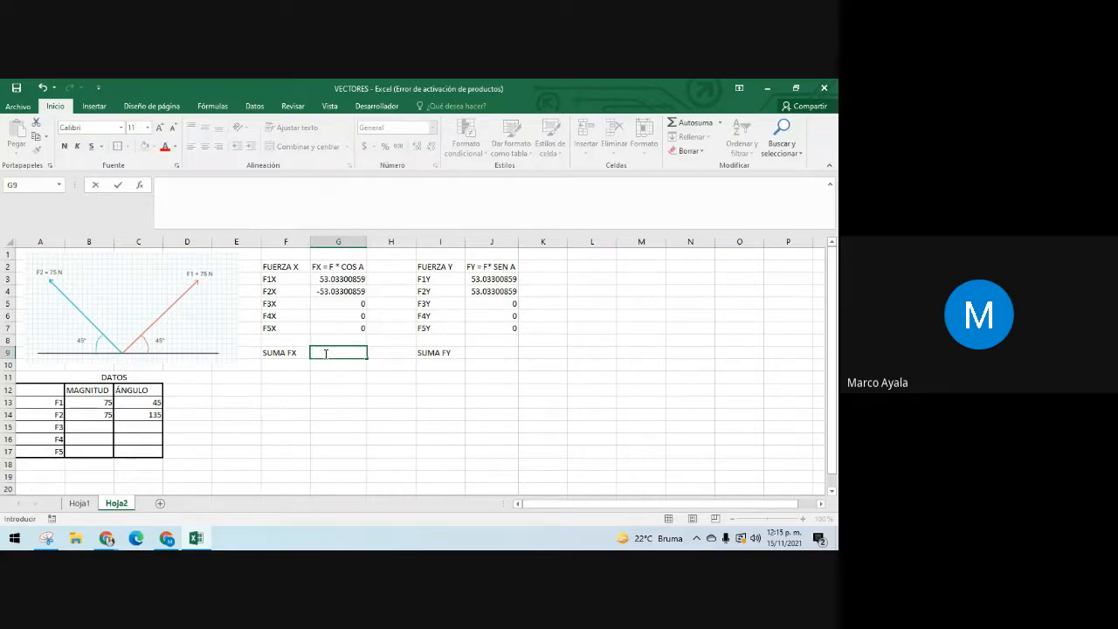
text(SUMA)
key(BackSpace)
key(BackSpace)
key(BackSpace)
text(FX= F1X+F2X+)
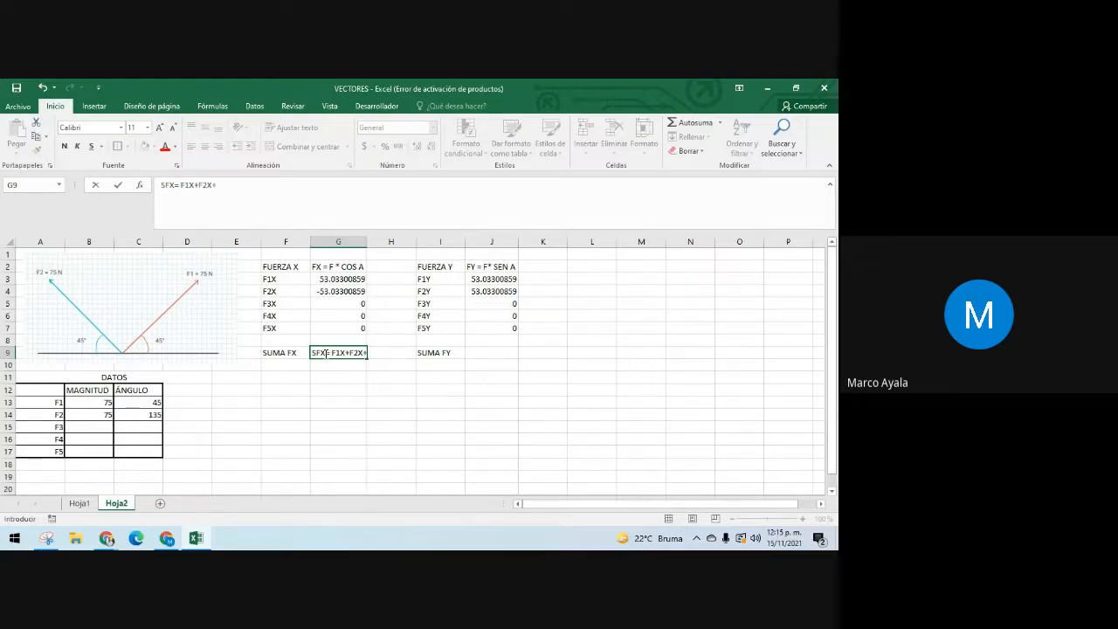
text(F3X+F4X+F5X)
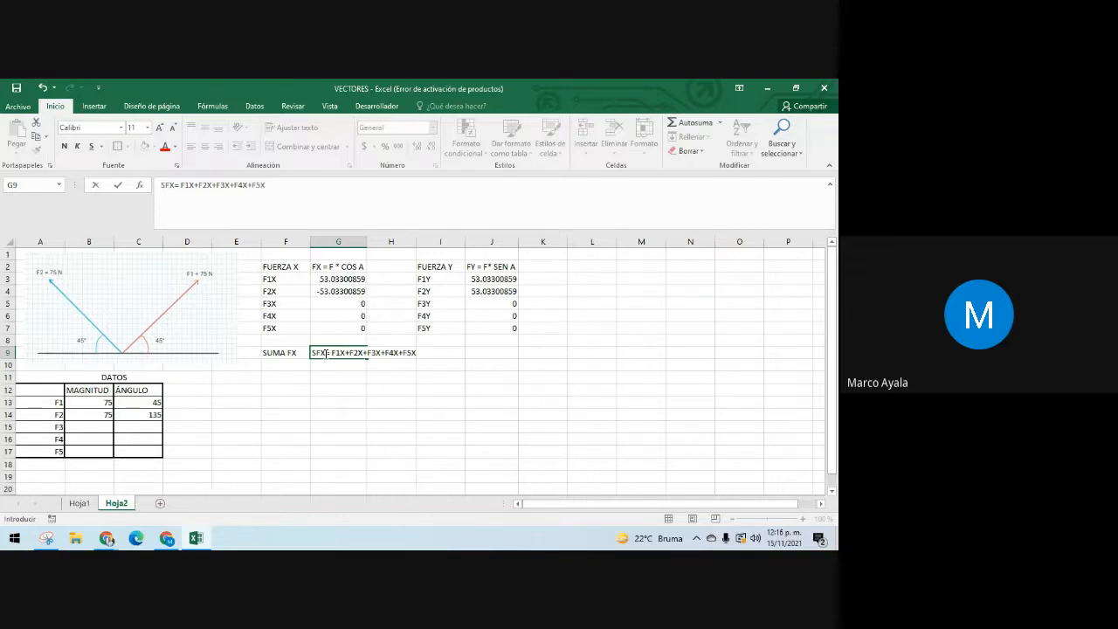
key(Return)
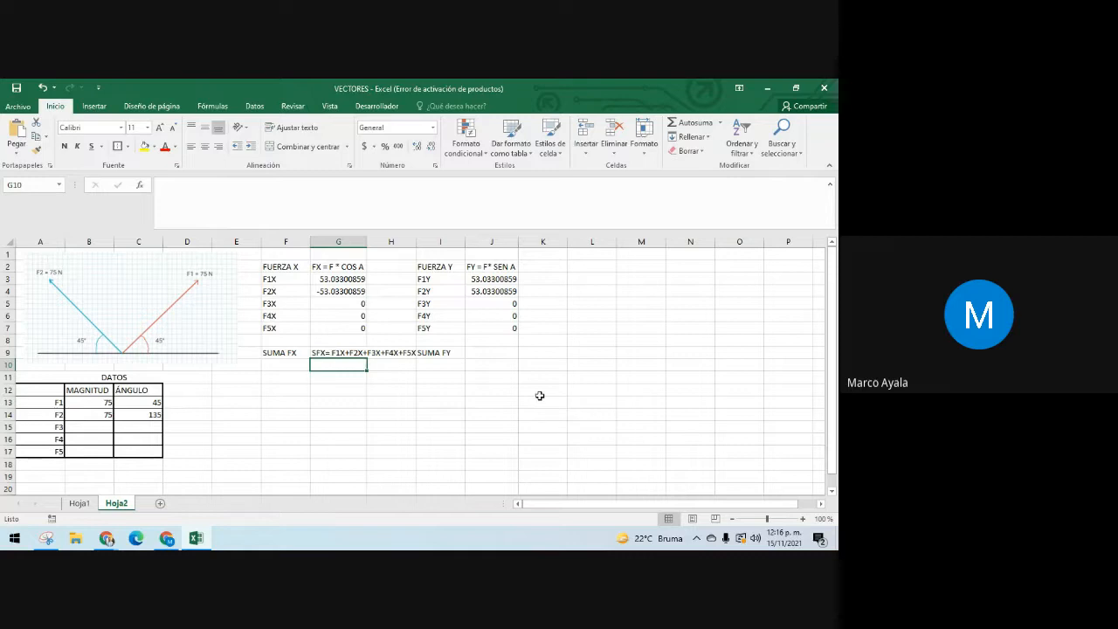
Step: Insert an empty column before the FUERZA Y table at column I and widen column H slightly
right_click(441, 238)
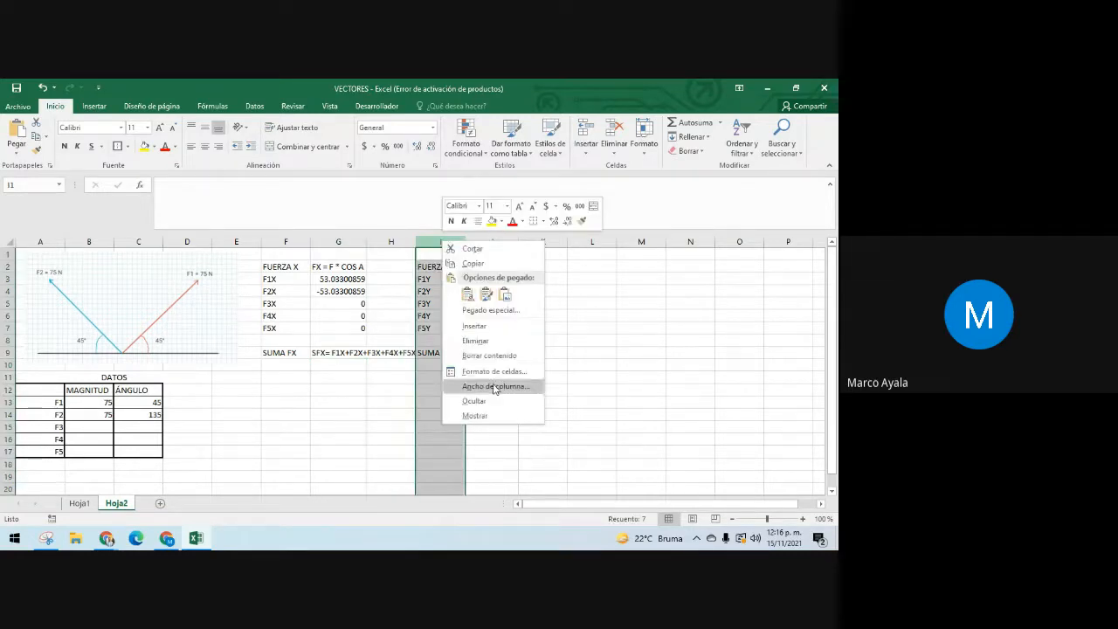
click(489, 331)
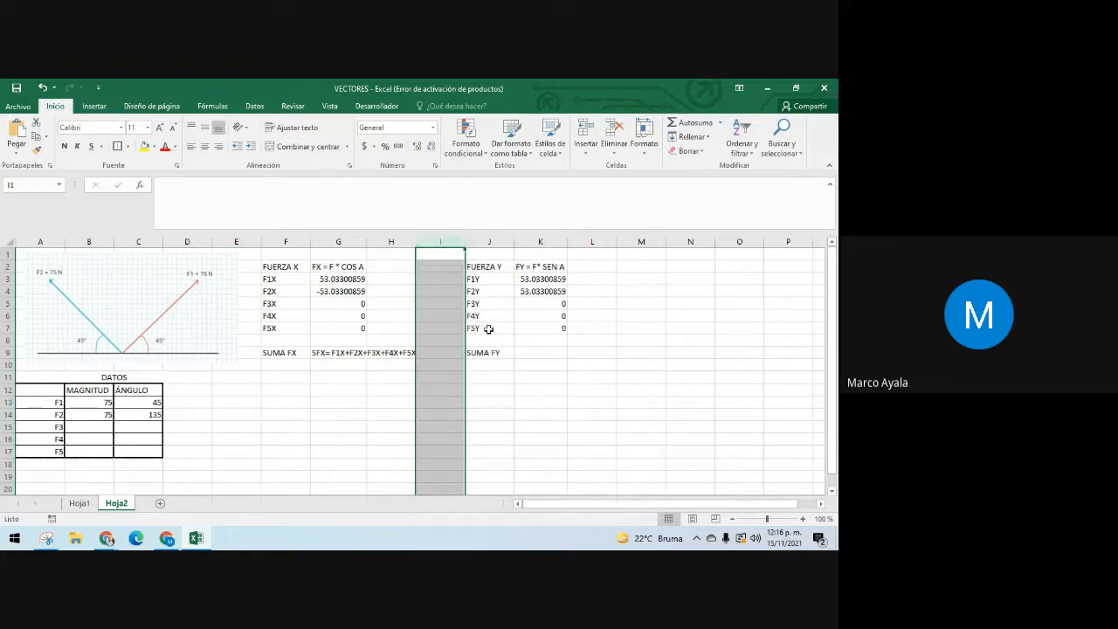
click(485, 376)
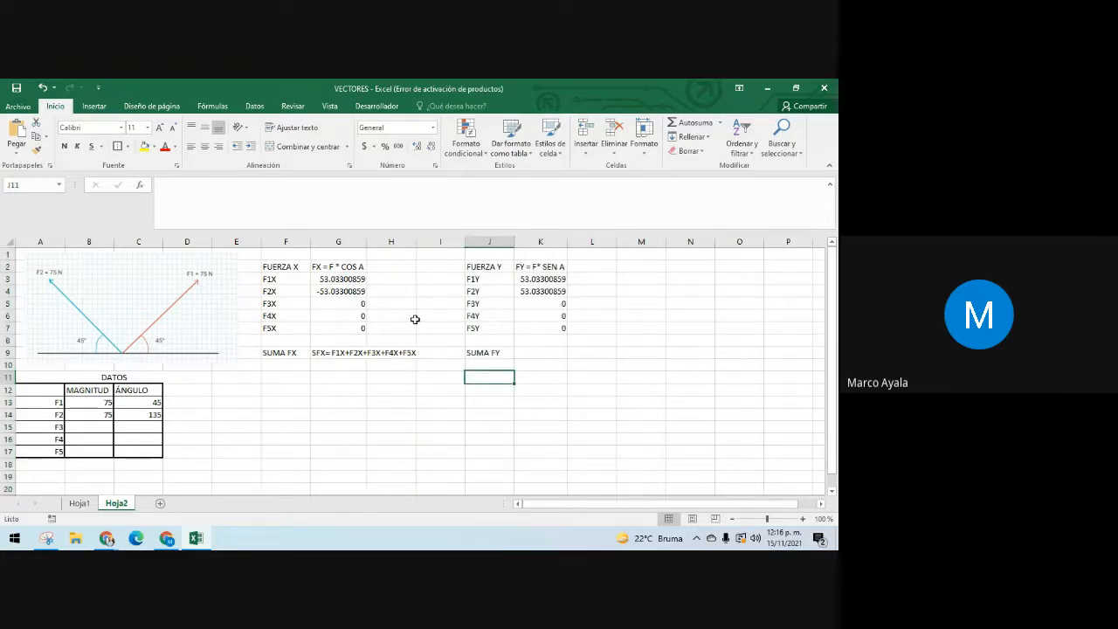
drag(416, 243, 423, 242)
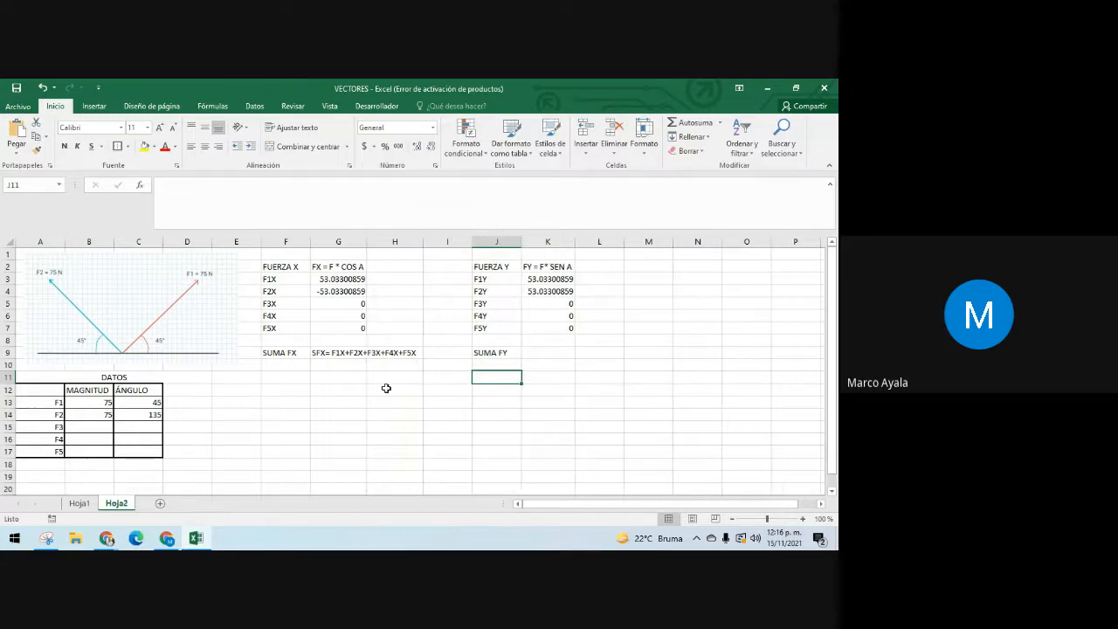
Step: Copy the SFX expression from G9:H9 to cell K9 beside SUMA FY
click(336, 353)
drag(336, 353, 400, 353)
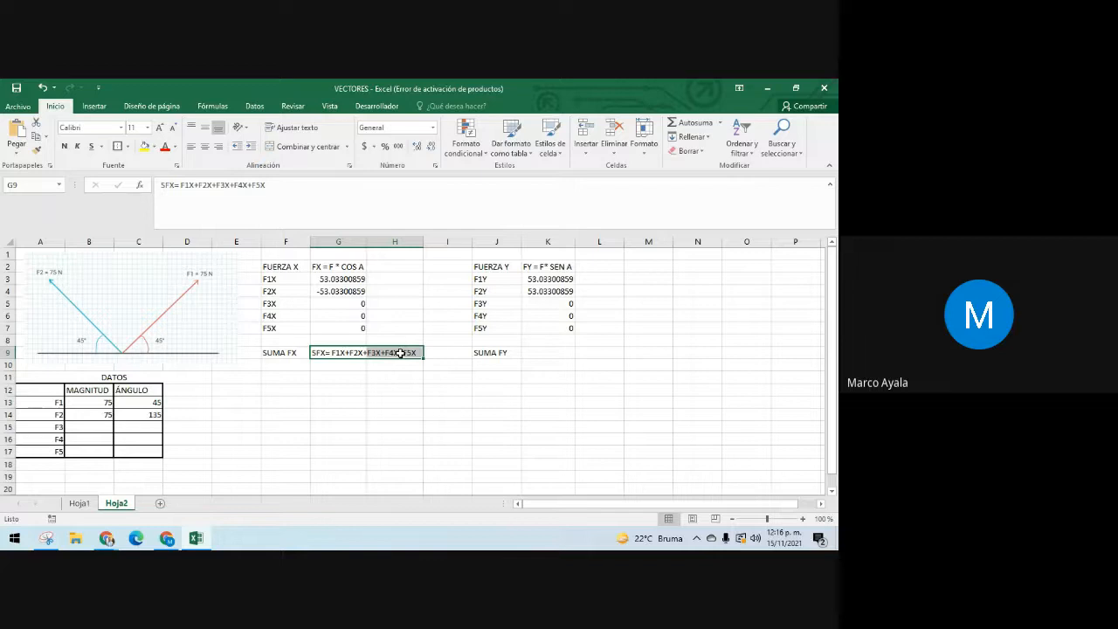
key(ctrl+c)
click(556, 353)
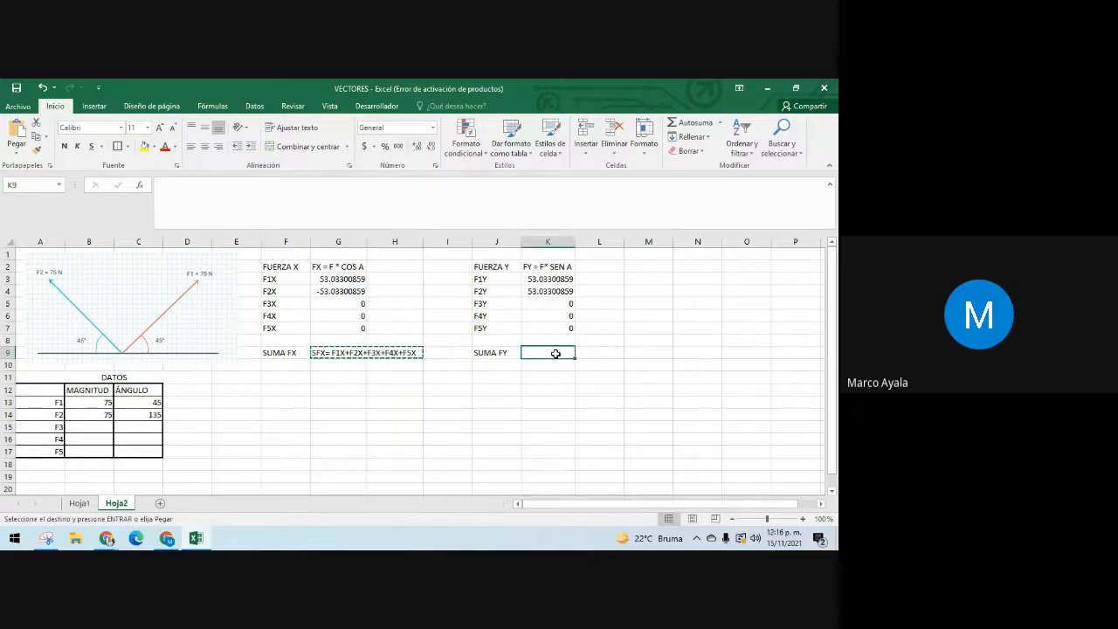
key(ctrl+v)
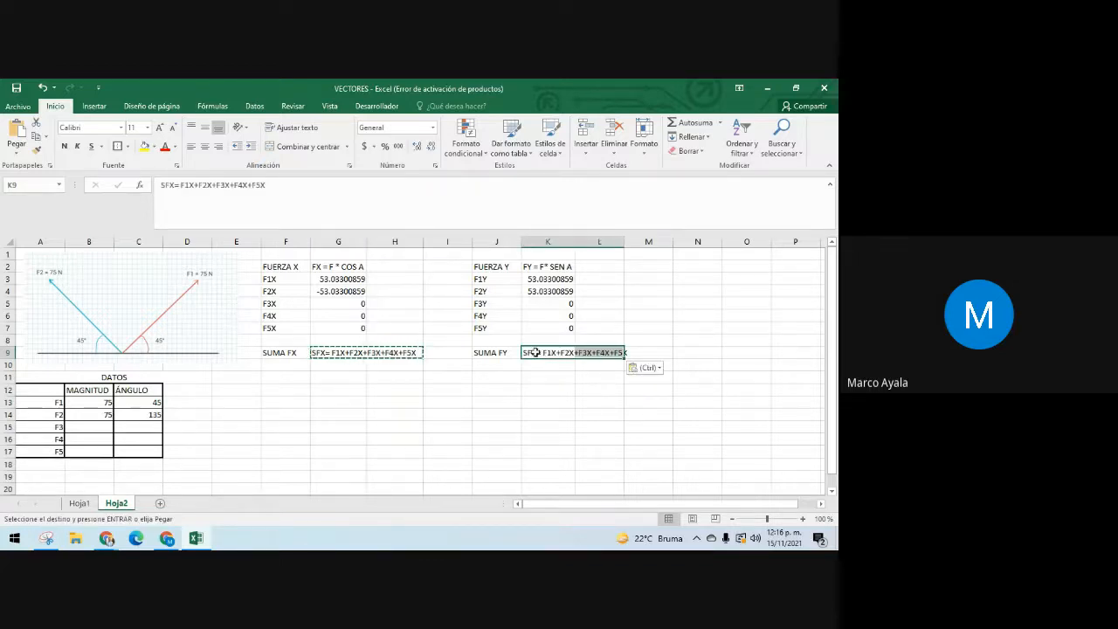
Step: Edit the copied expression in cell K9 to read SFY= F1Y+F2Y+F3Y+F4Y+F5Y
double_click(535, 352)
key(Delete)
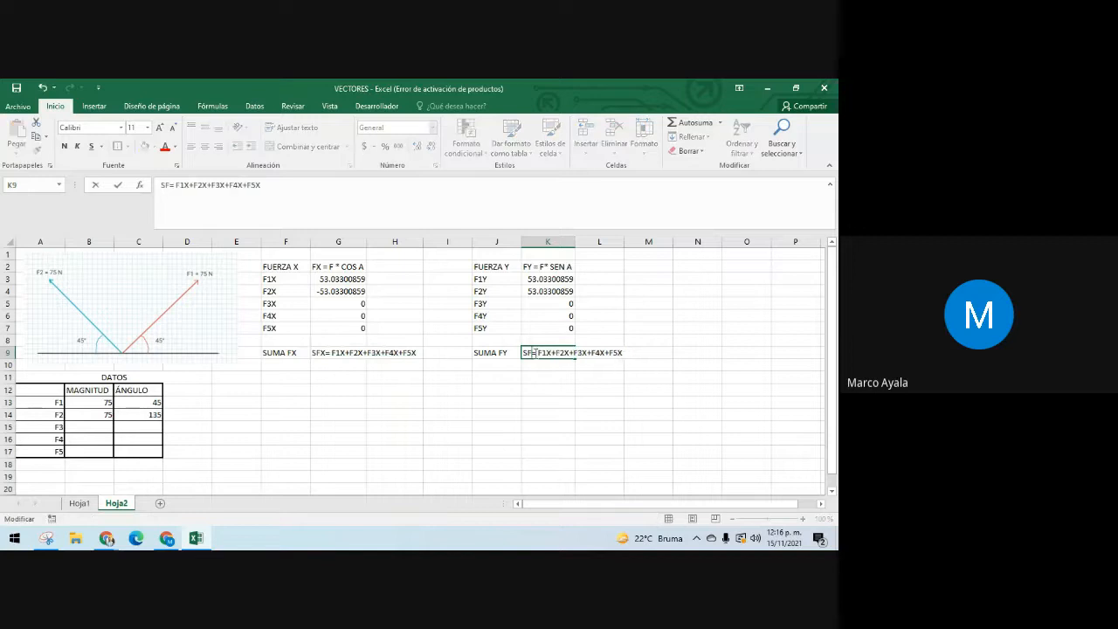
text(Y)
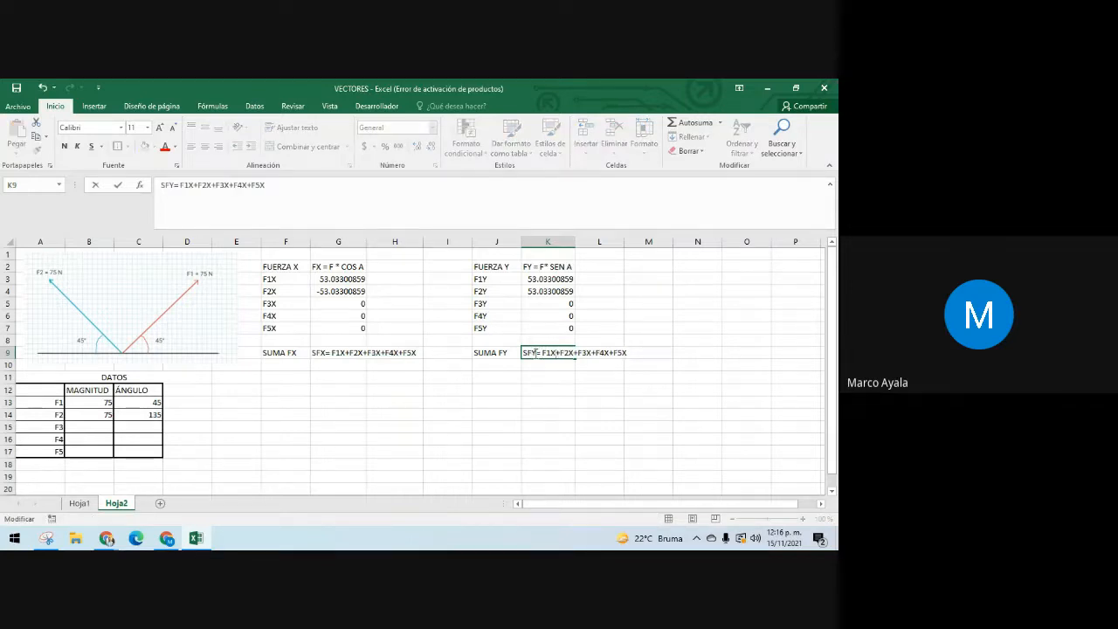
key(BackSpace)
text(Y)
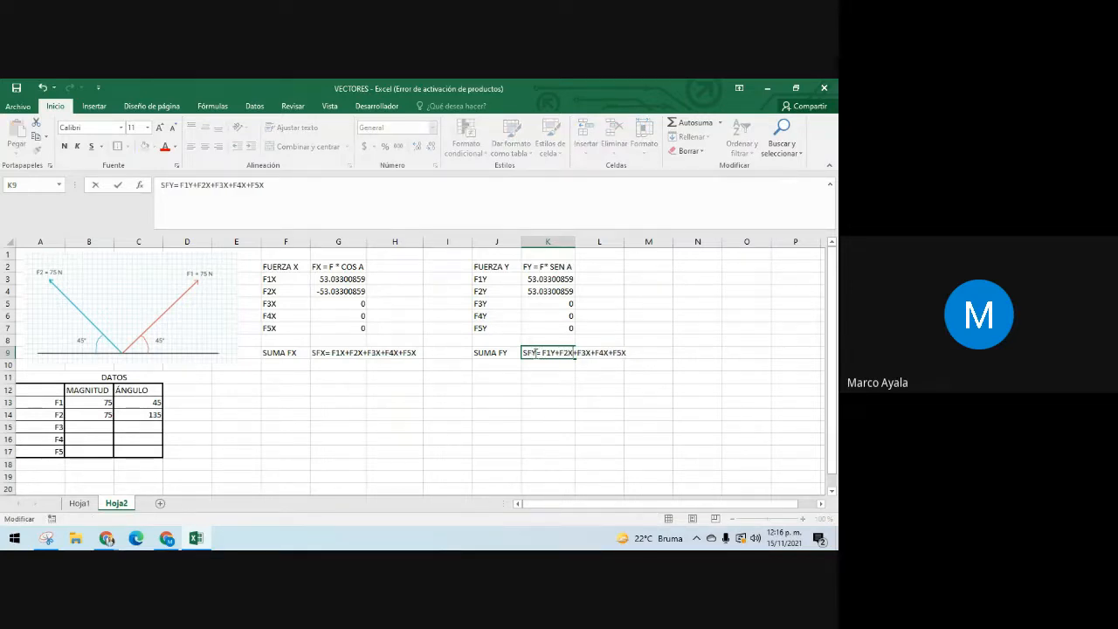
key(Right)
key(Right)
key(Right)
key(Right)
key(BackSpace)
text(Y)
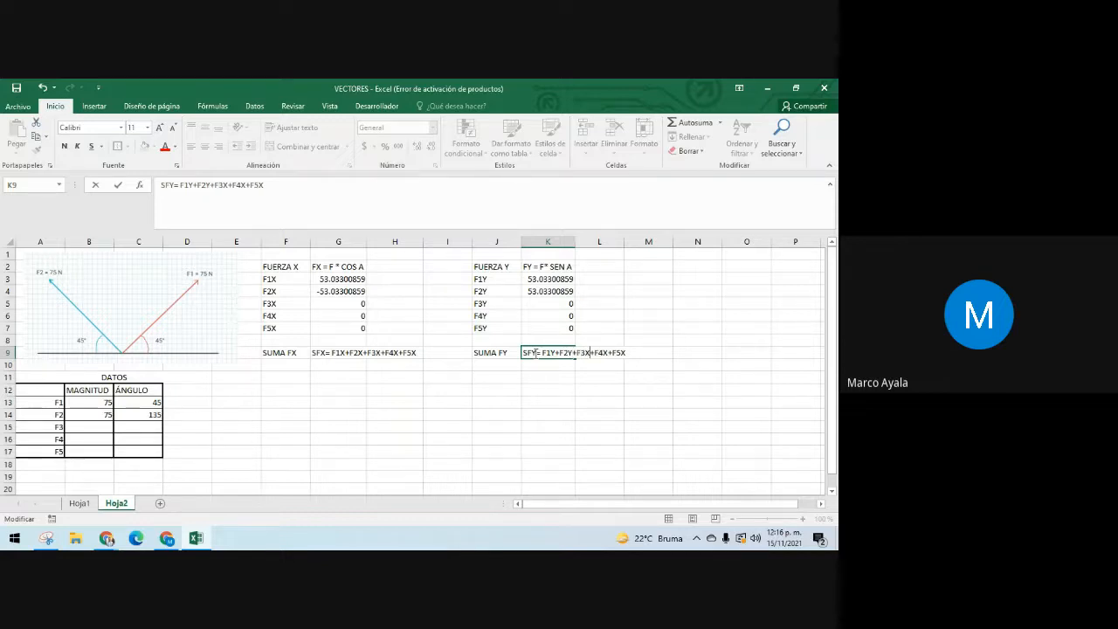
key(BackSpace)
text(Y)
key(Right)
key(BackSpace)
text(Y=F1Y)
click(287, 350)
click(319, 350)
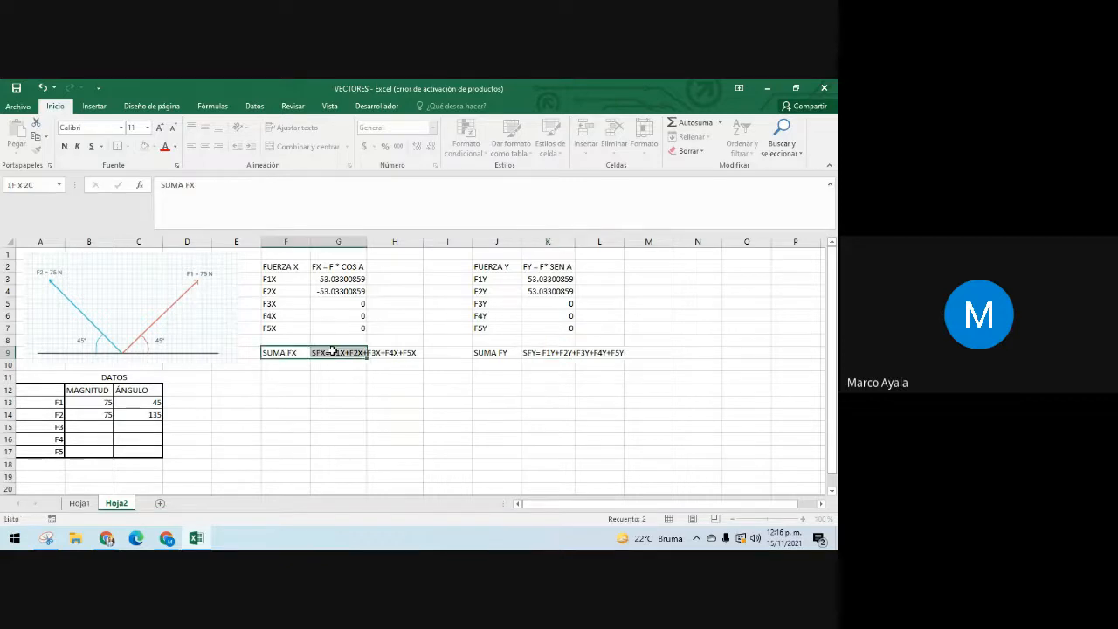
click(294, 351)
click(326, 352)
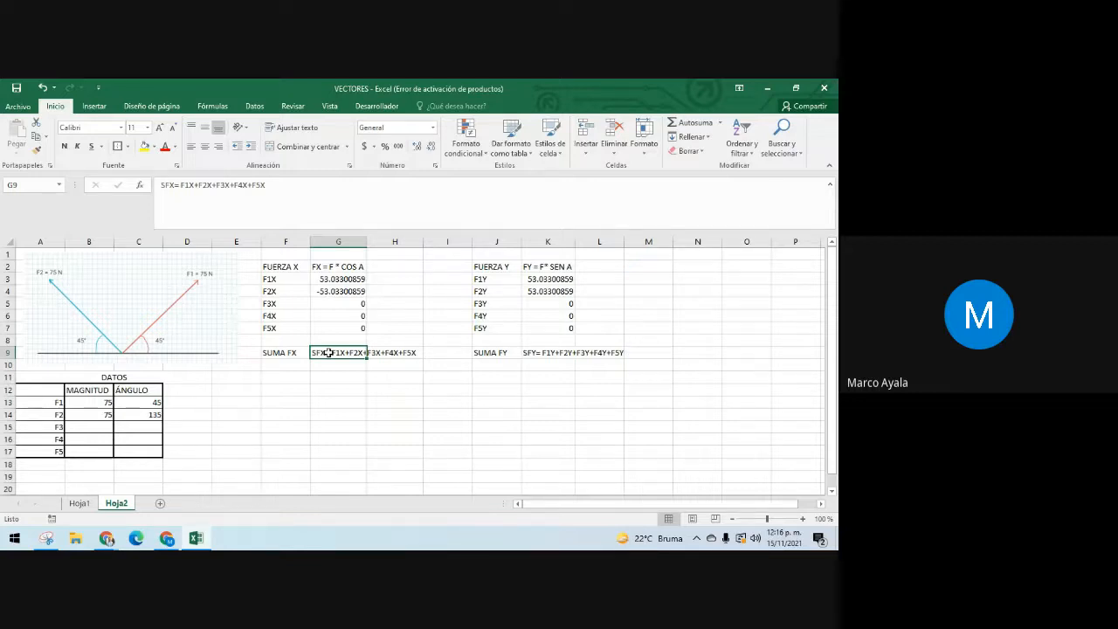
Step: Add the label RESULTADO in cell F11 below SUMA FX and select cell G11 beside it
click(283, 378)
text(RESU)
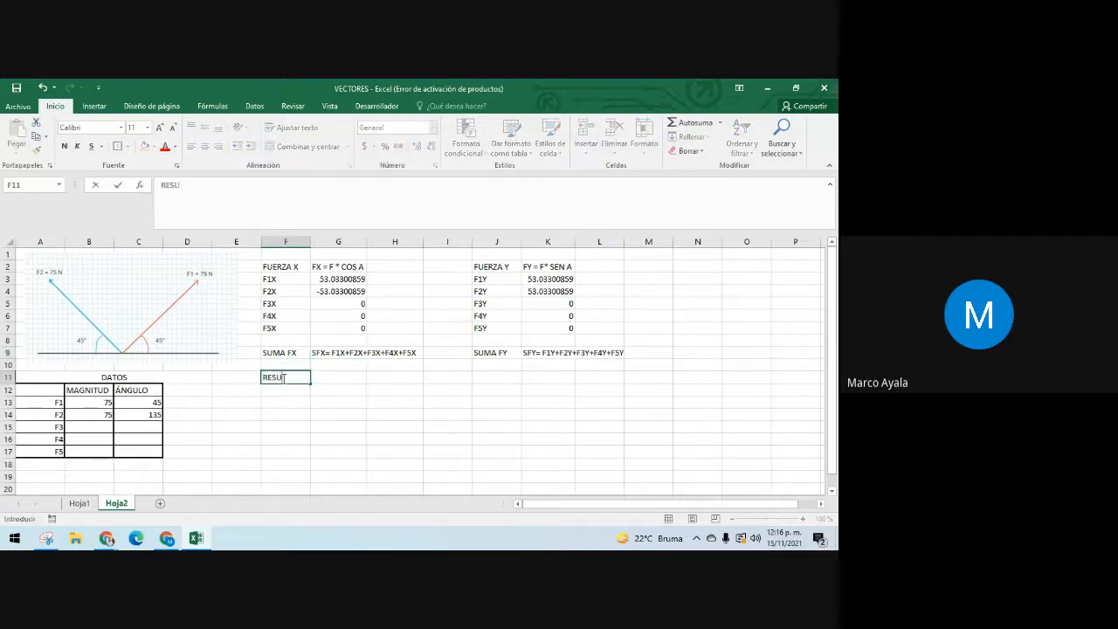
text(LTADO)
key(Return)
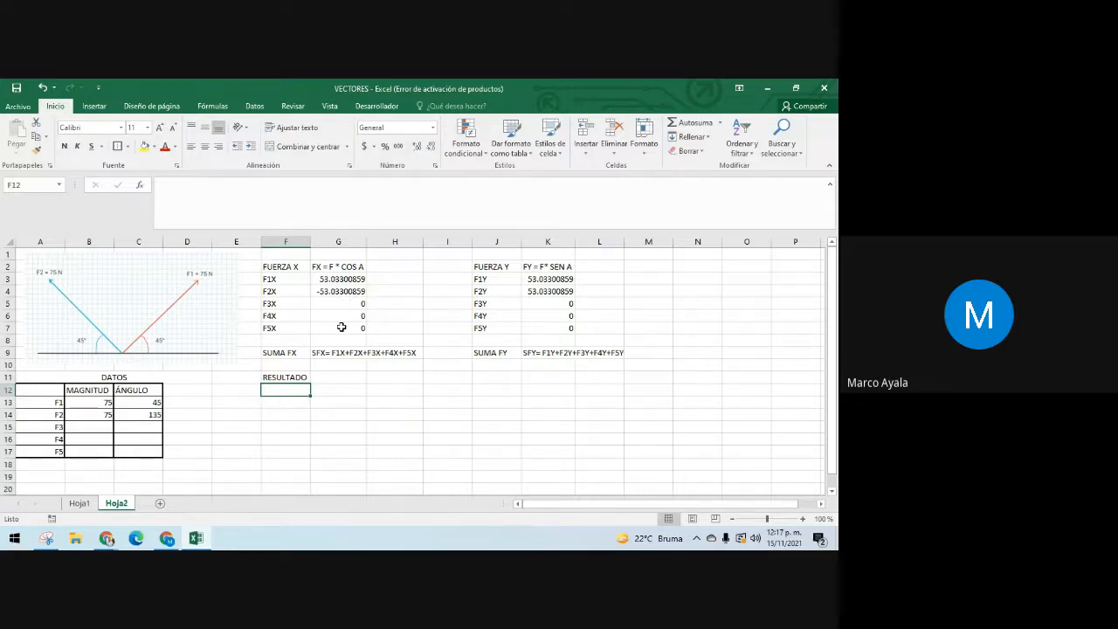
click(340, 376)
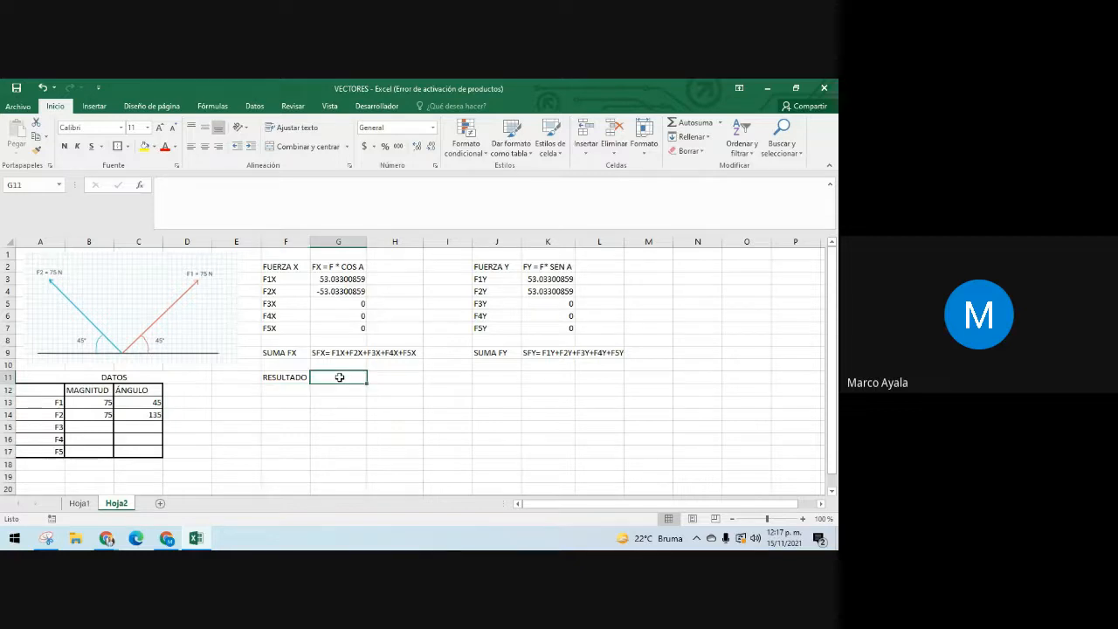
text(=)
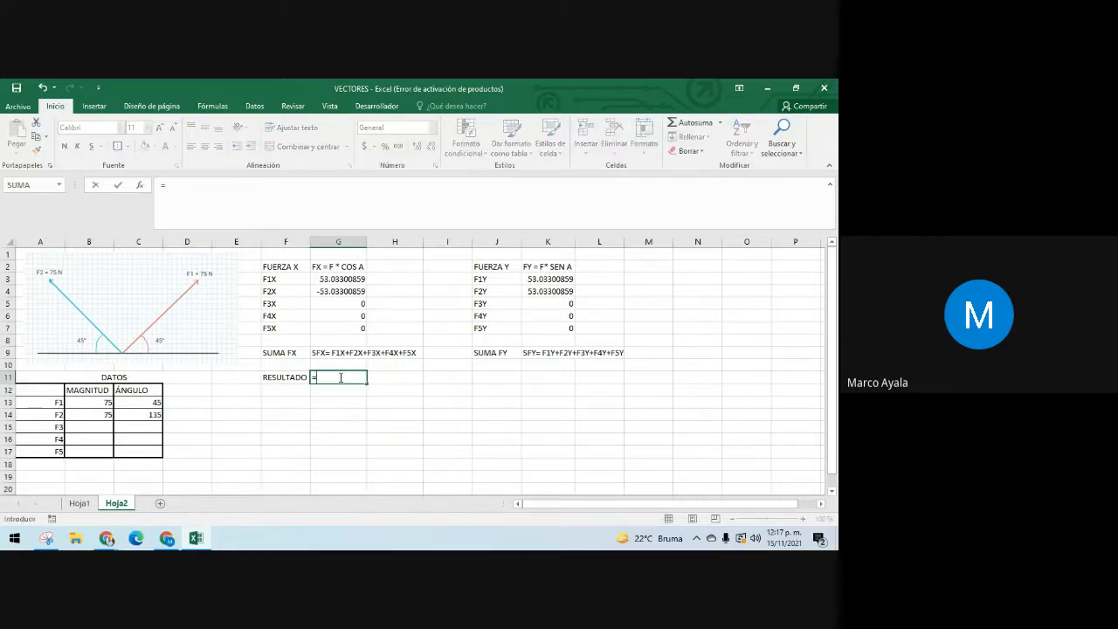
key(BackSpace)
click(688, 126)
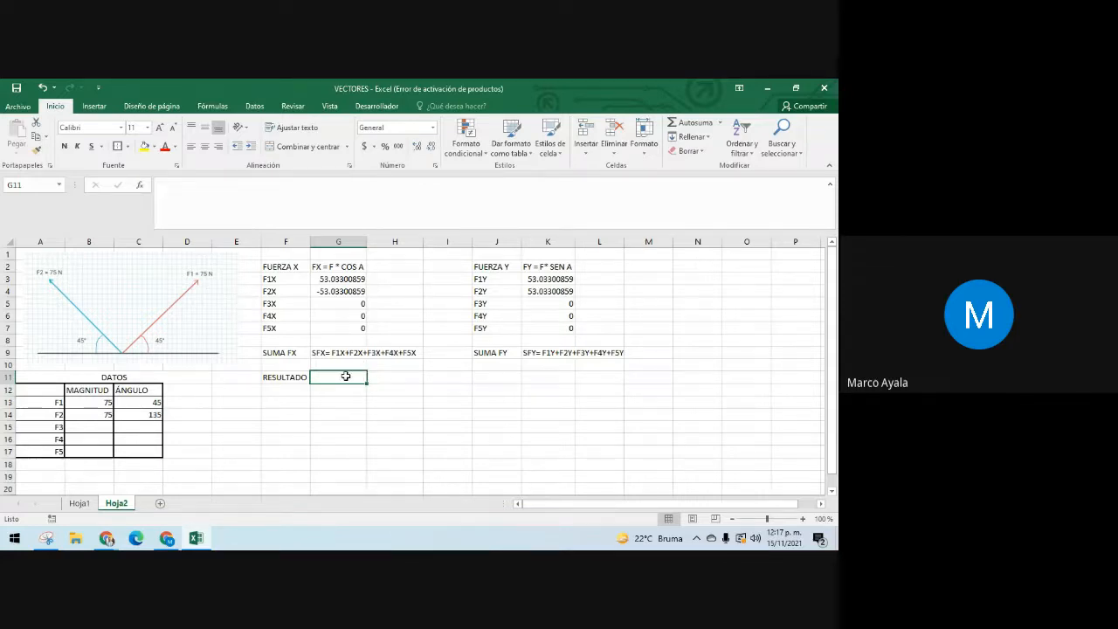
Step: Enter the formula =G3+G4+G5+G6+G7 in cell G11 to sum the X components
text(=)
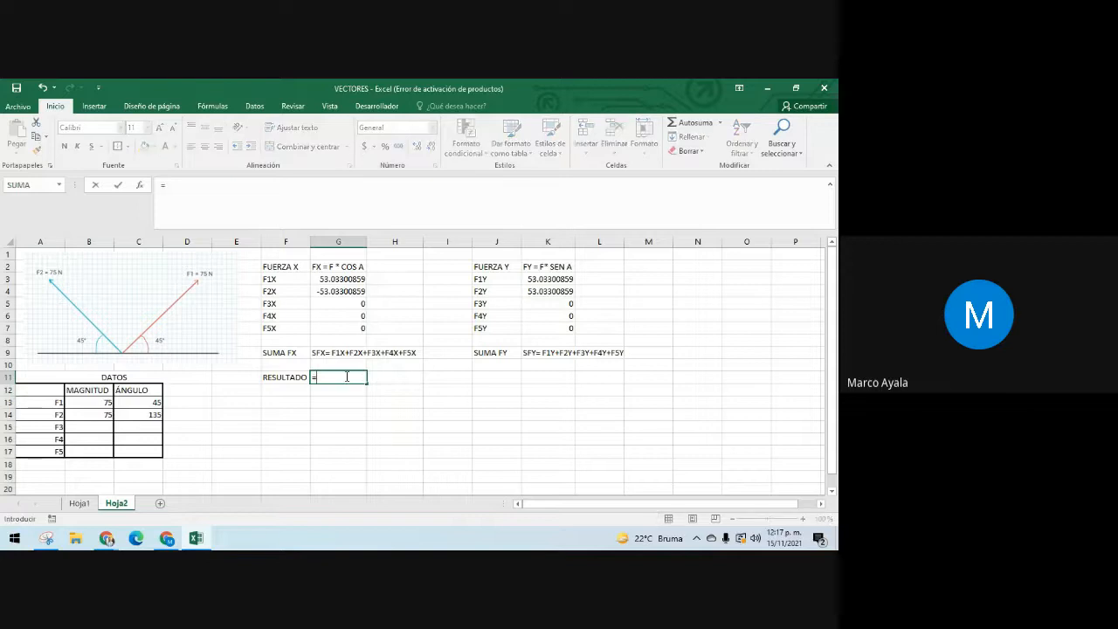
click(342, 279)
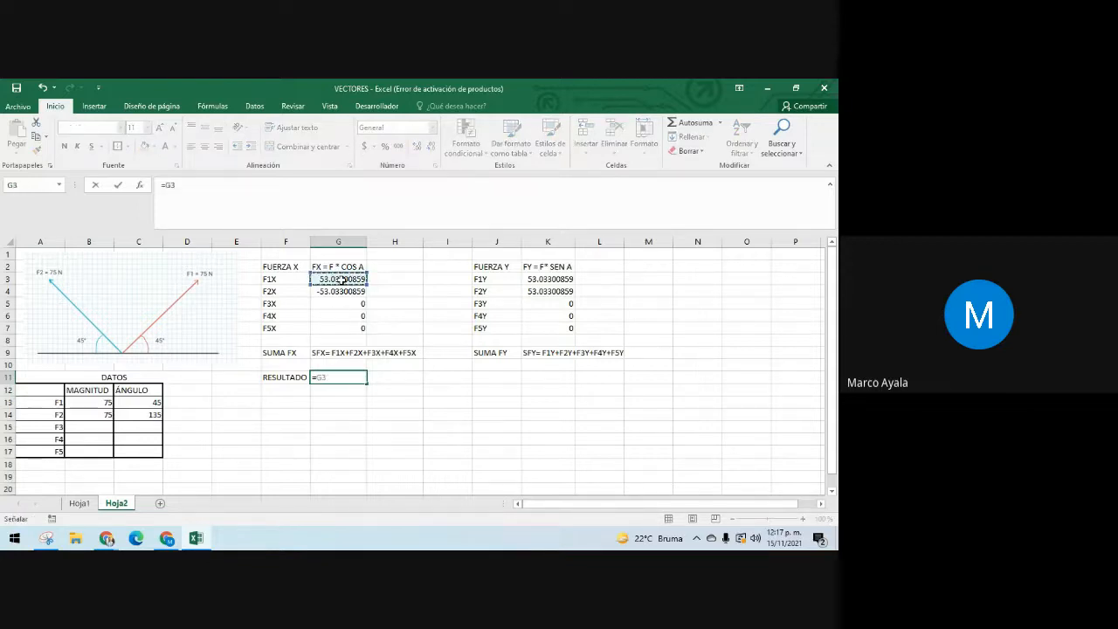
text(+)
click(341, 291)
text(+)
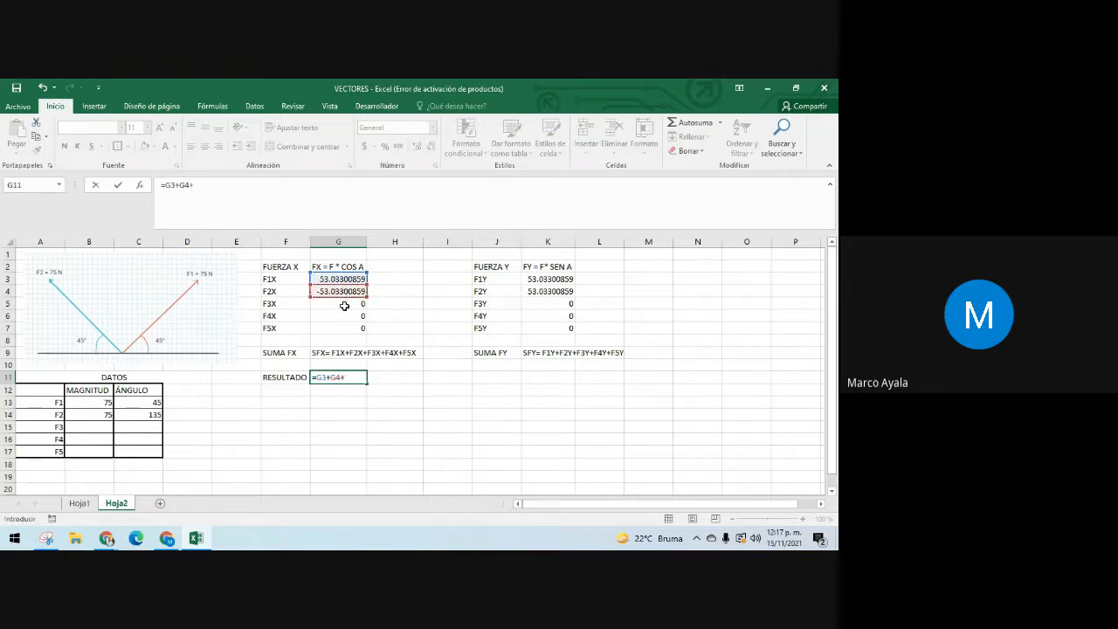
click(344, 304)
text(+)
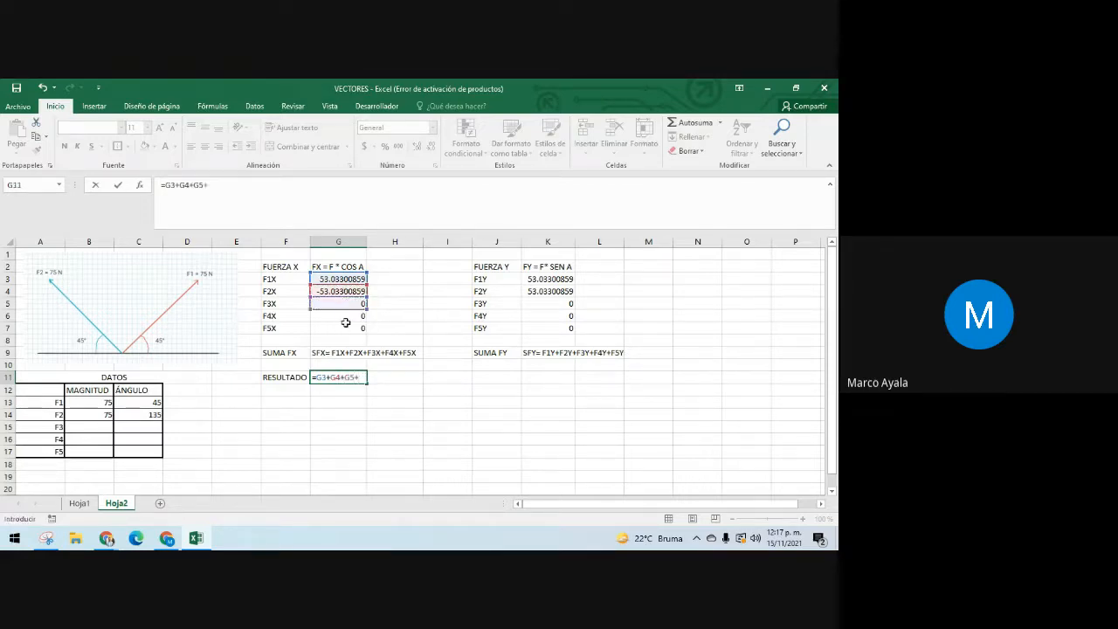
click(345, 317)
text(+)
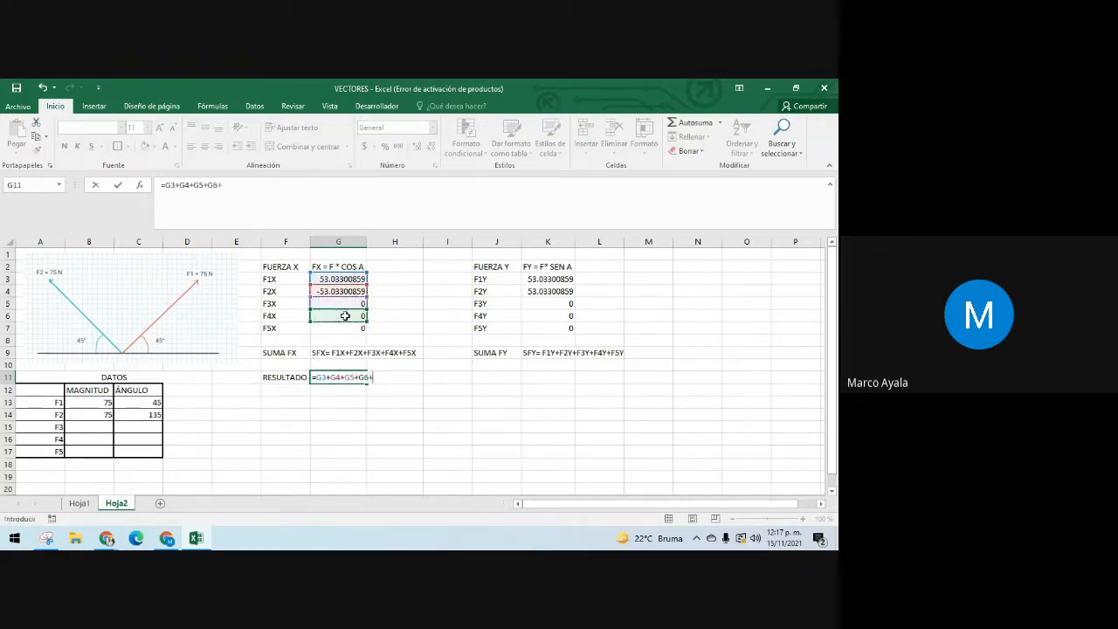
click(342, 328)
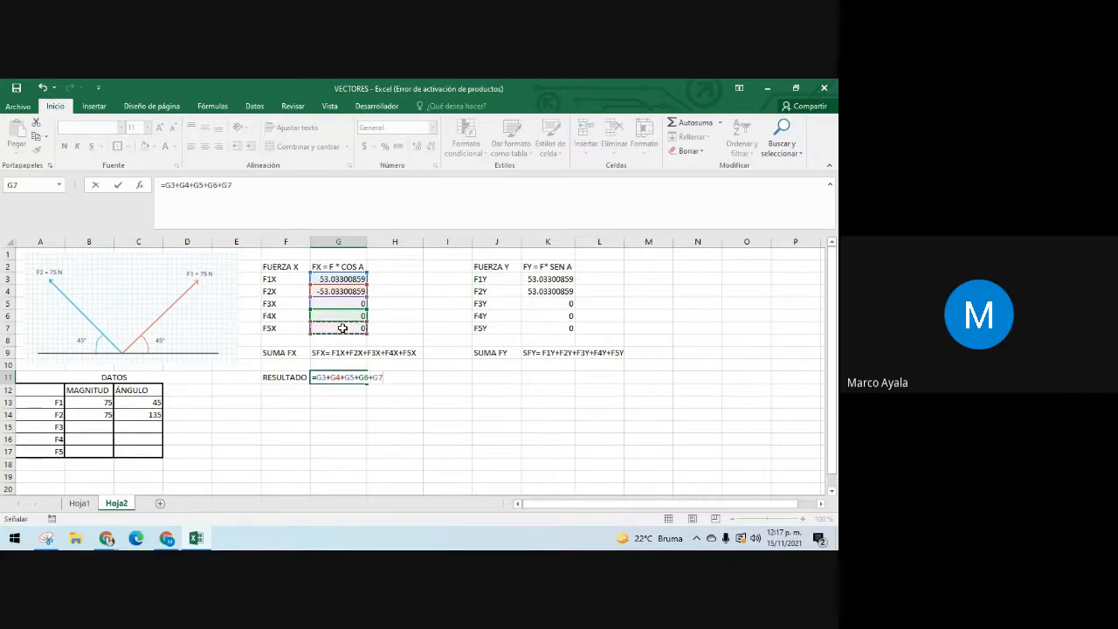
key(Return)
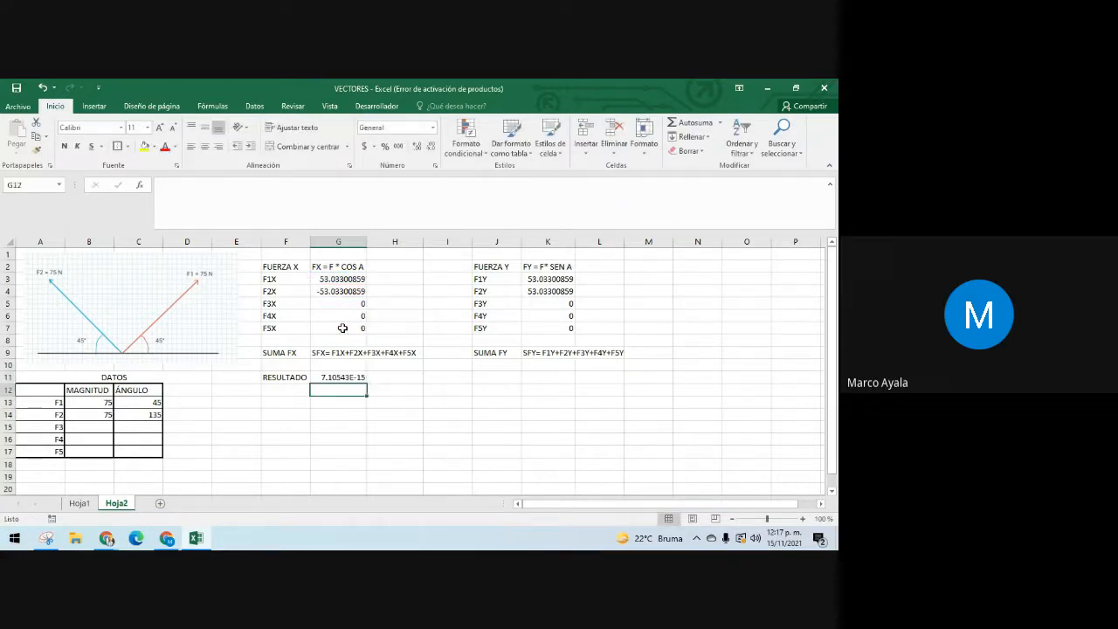
Step: Format the X sum in cell G11 with the Número category and 2 decimal places
click(338, 377)
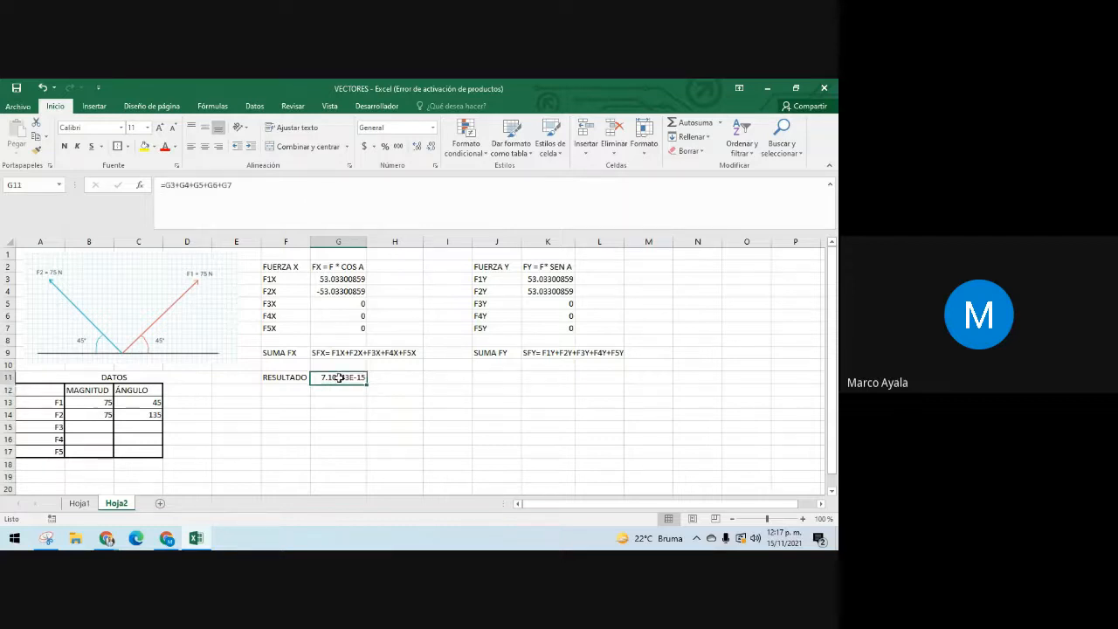
right_click(339, 380)
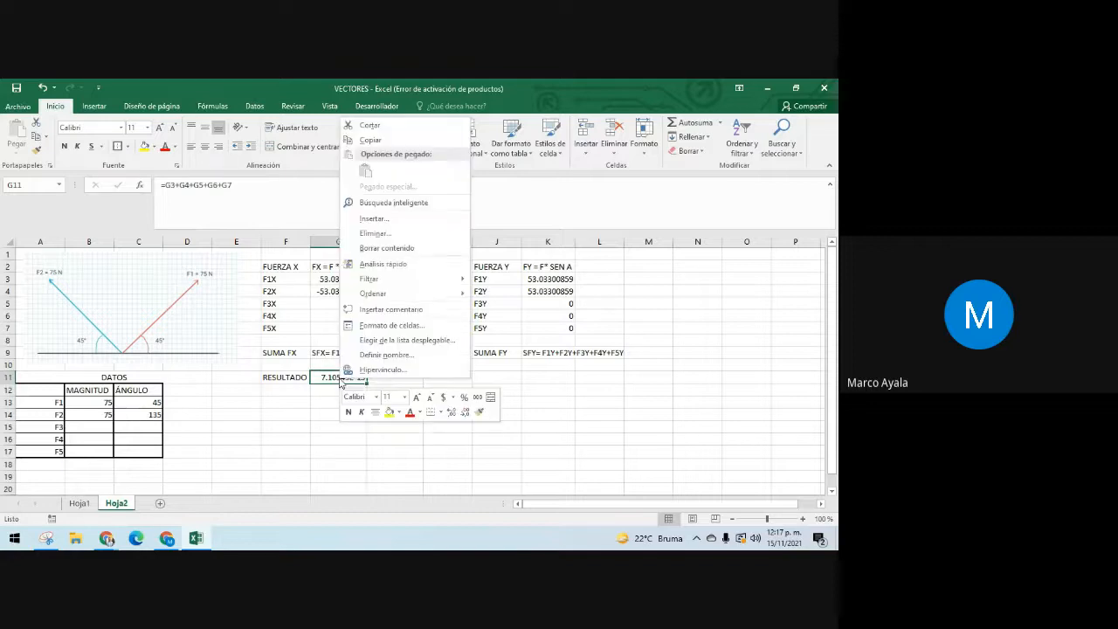
click(377, 326)
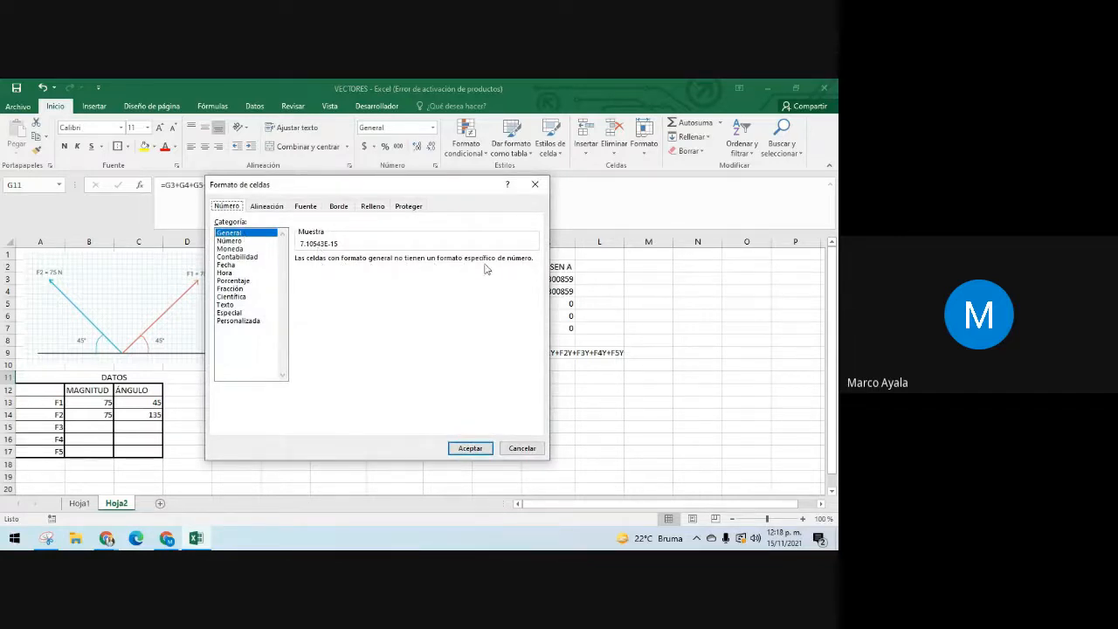
click(229, 242)
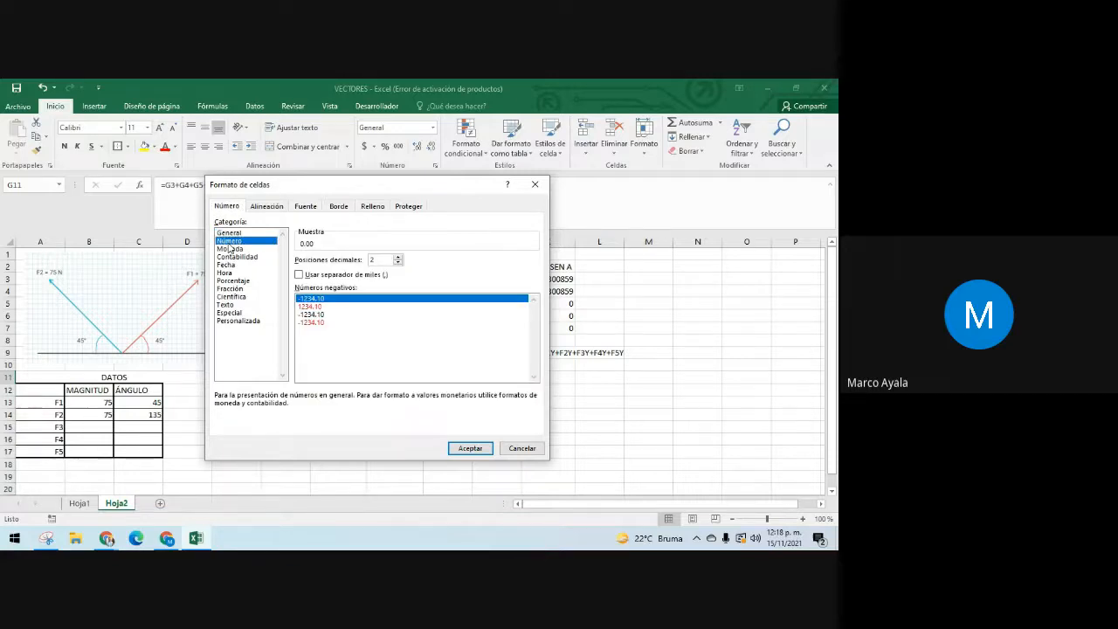
click(470, 449)
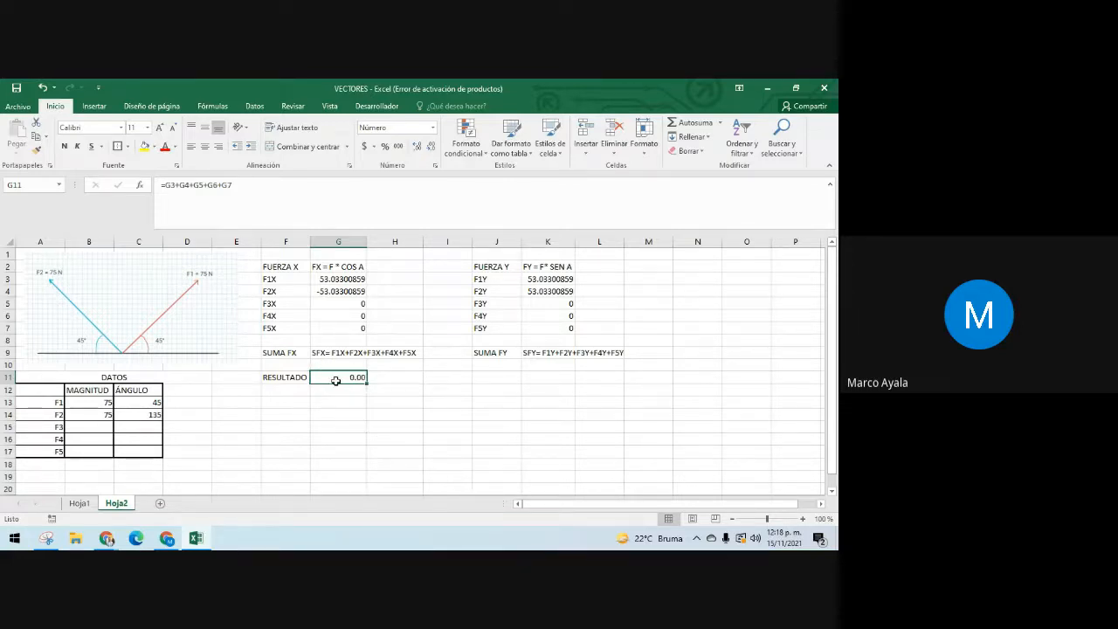
Step: Add the label RESULTADO in cell J11 below SUMA FY and move to cell K11 beside it
click(512, 377)
text(RE)
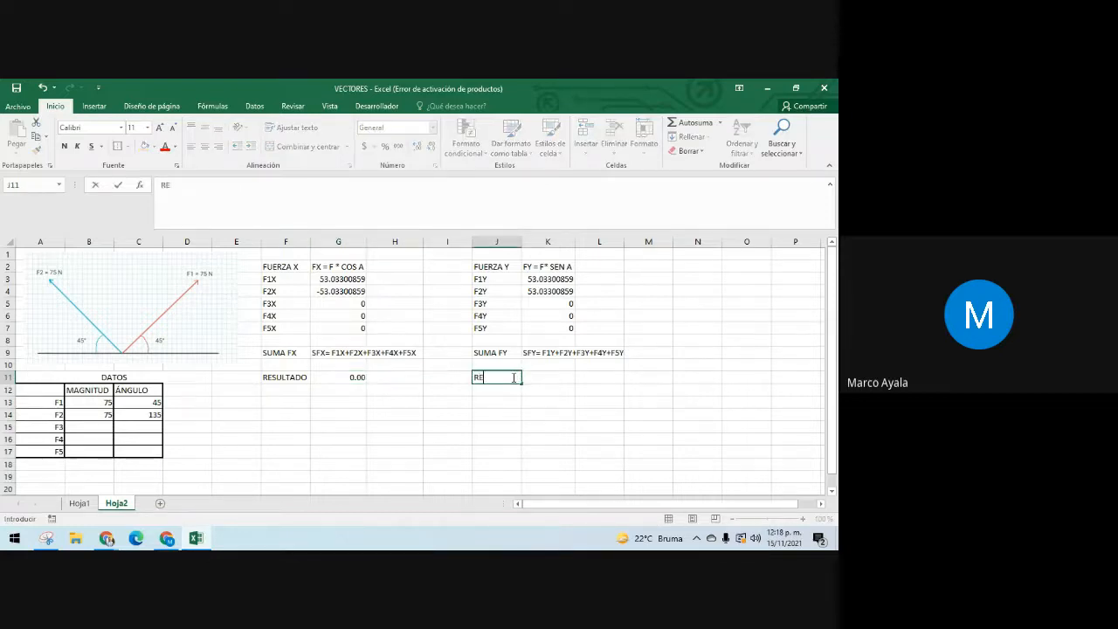
text(SULTADO)
key(Tab)
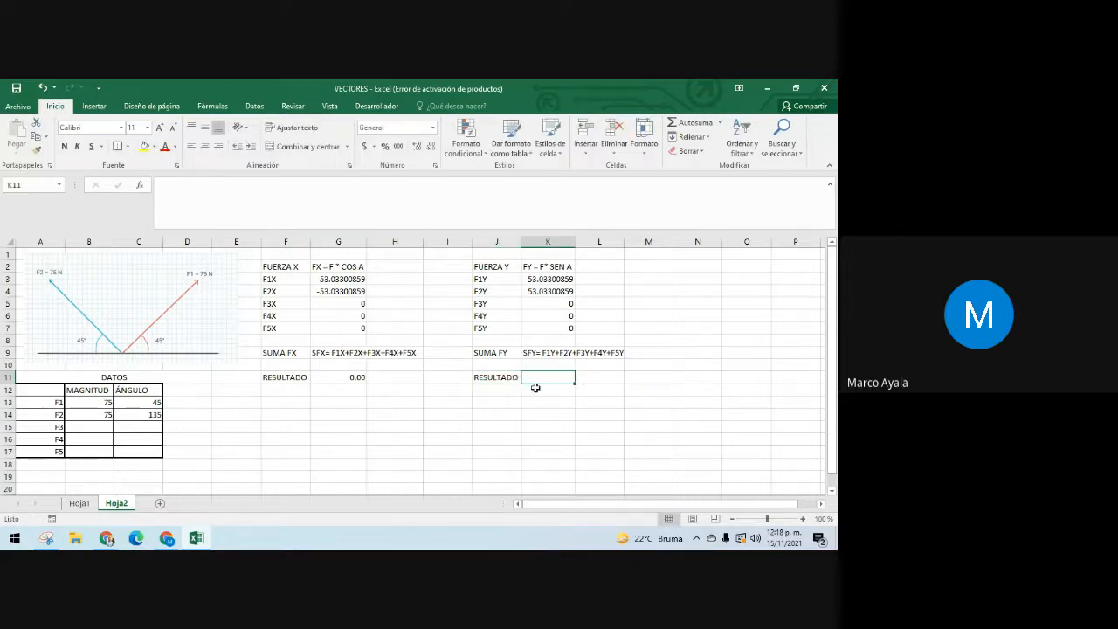
Step: Enter the formula =K3+K4+K5+K6+K7 in cell K11 to sum the Y components
text(=)
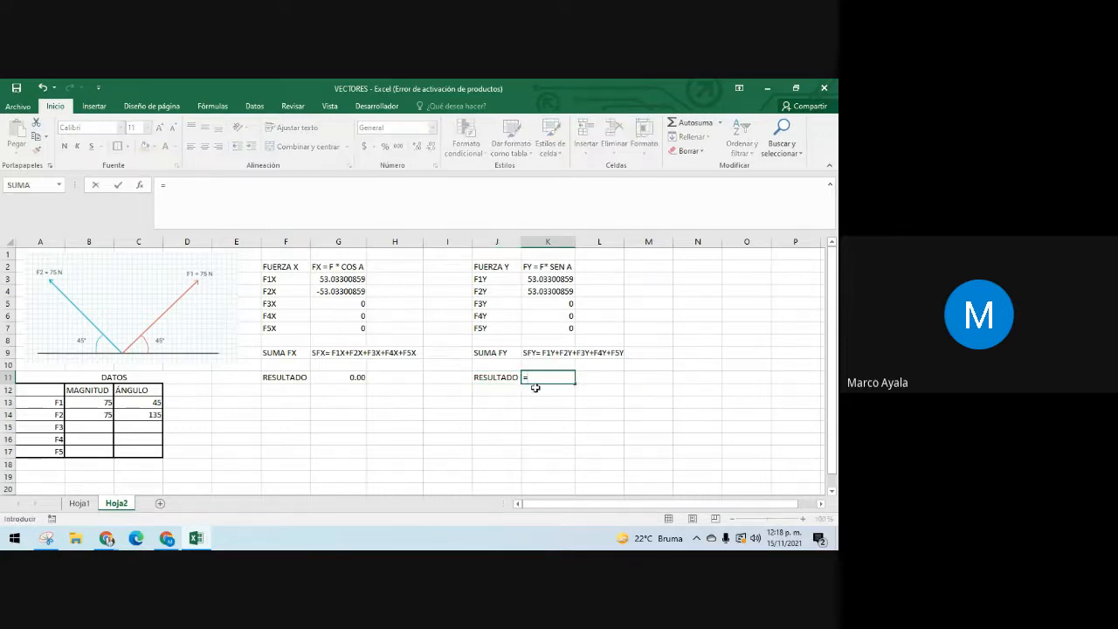
click(557, 278)
text(+)
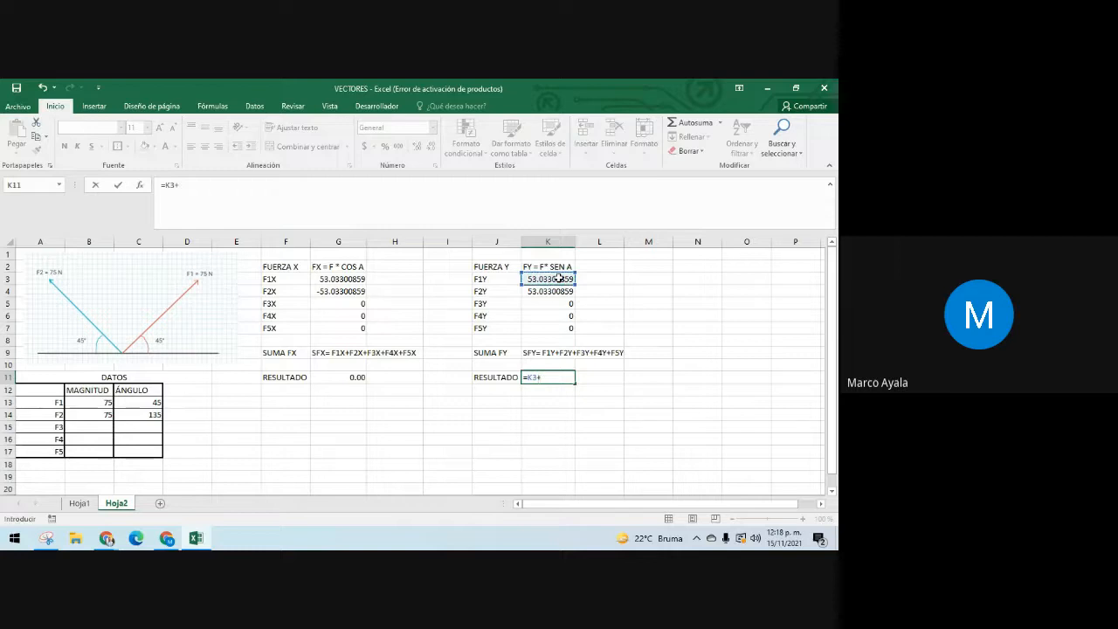
click(559, 291)
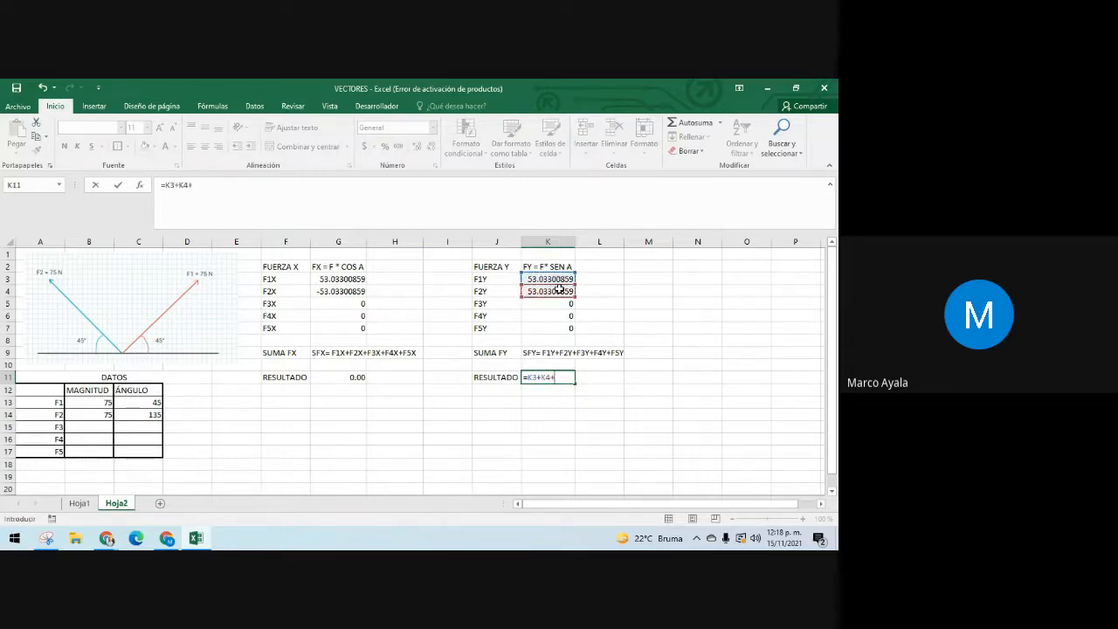
text(+)
click(563, 302)
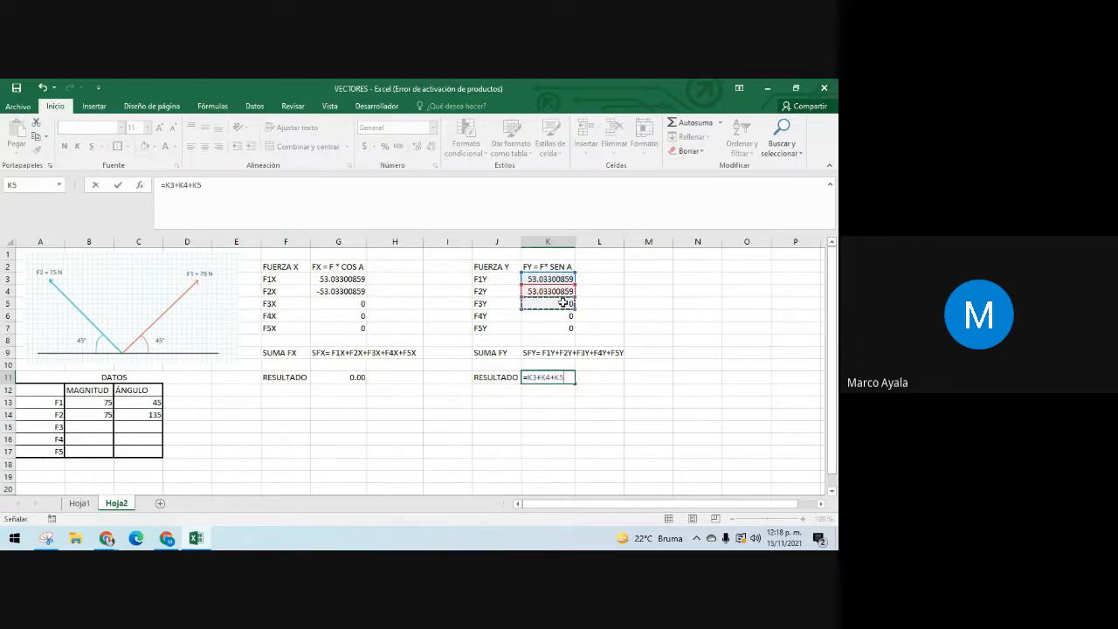
text(+)
click(558, 318)
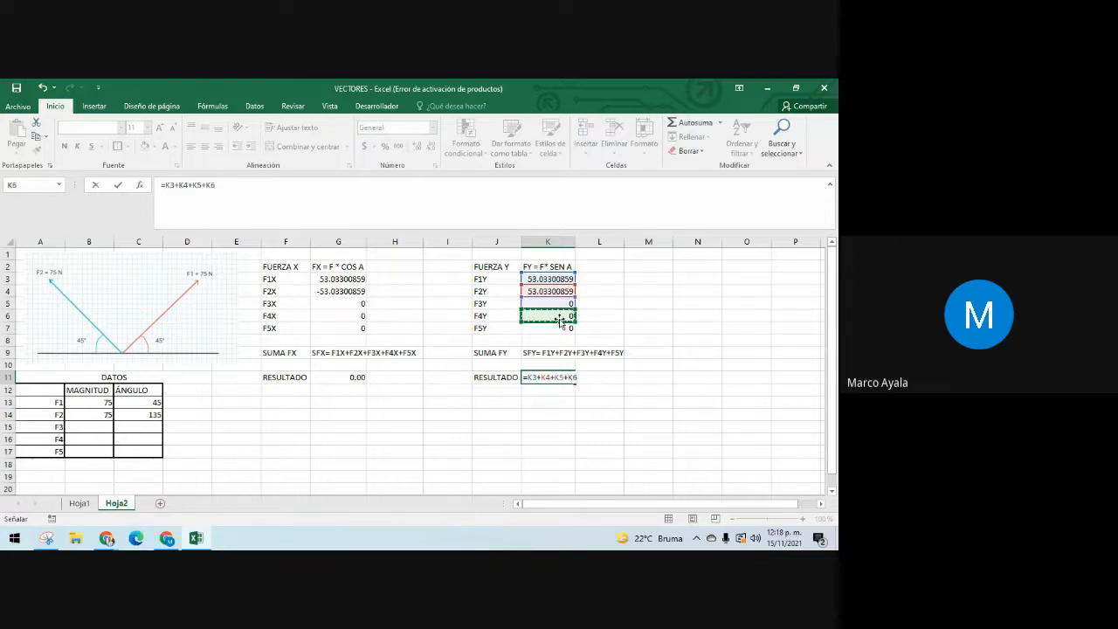
text(+)
click(557, 328)
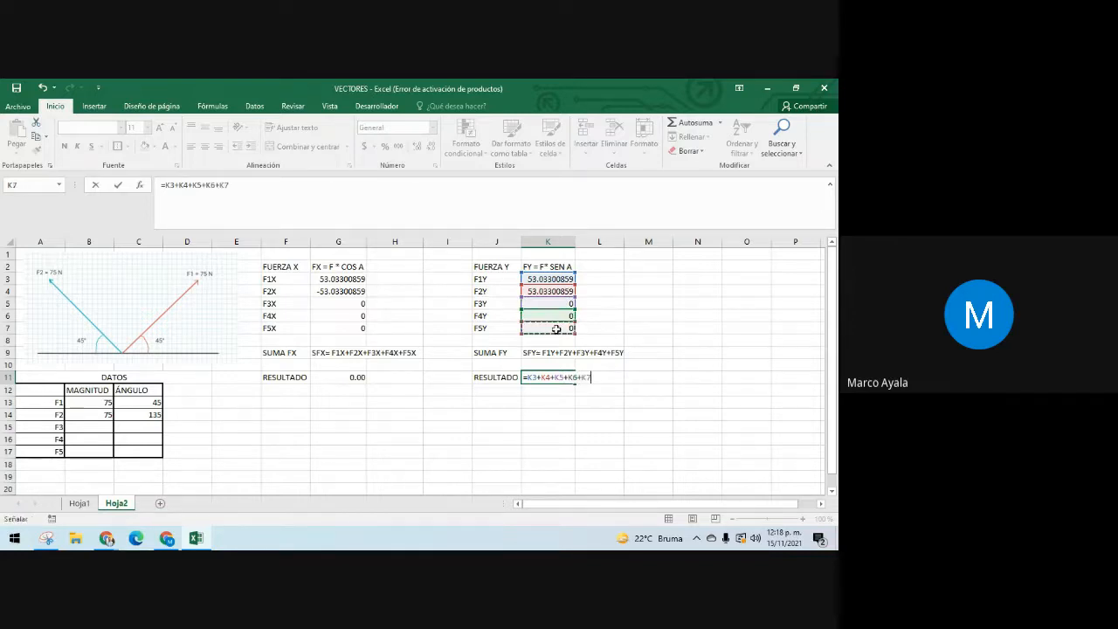
key(Return)
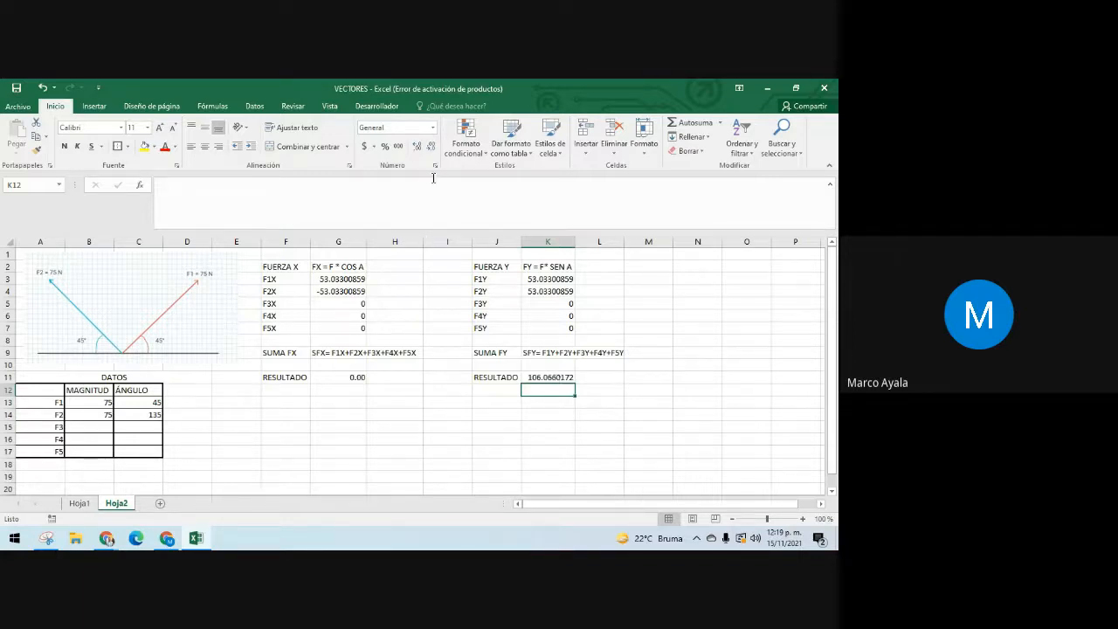
Step: Adjust the number of decimals of the Y sum in cell K11 to 8 decimal places
click(536, 378)
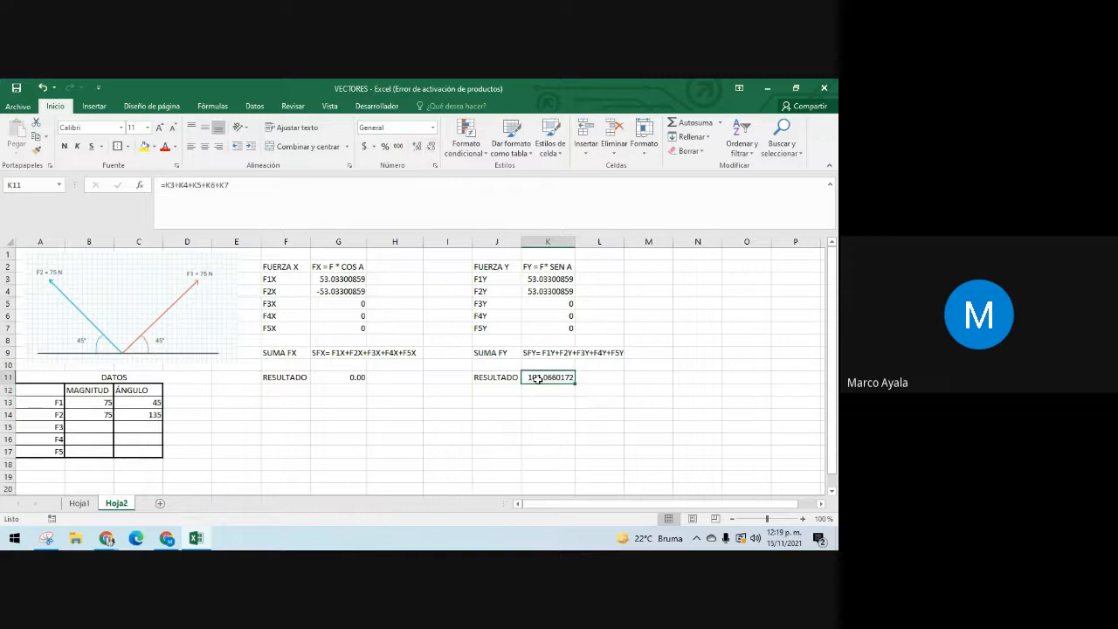
click(432, 147)
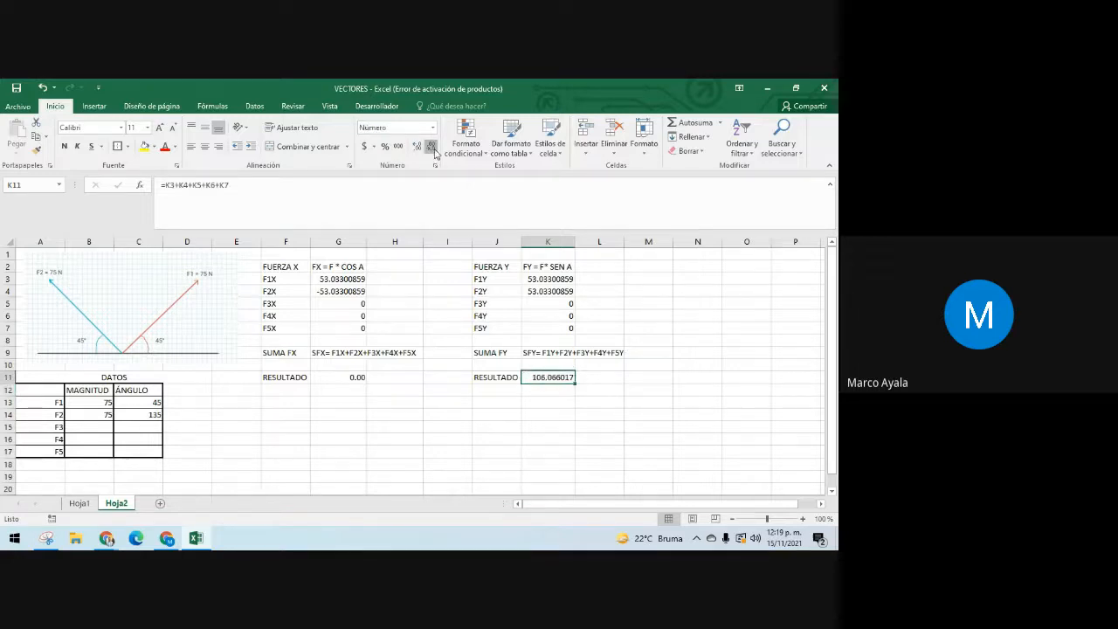
click(432, 147)
click(432, 147)
click(417, 147)
click(416, 146)
click(417, 147)
click(417, 147)
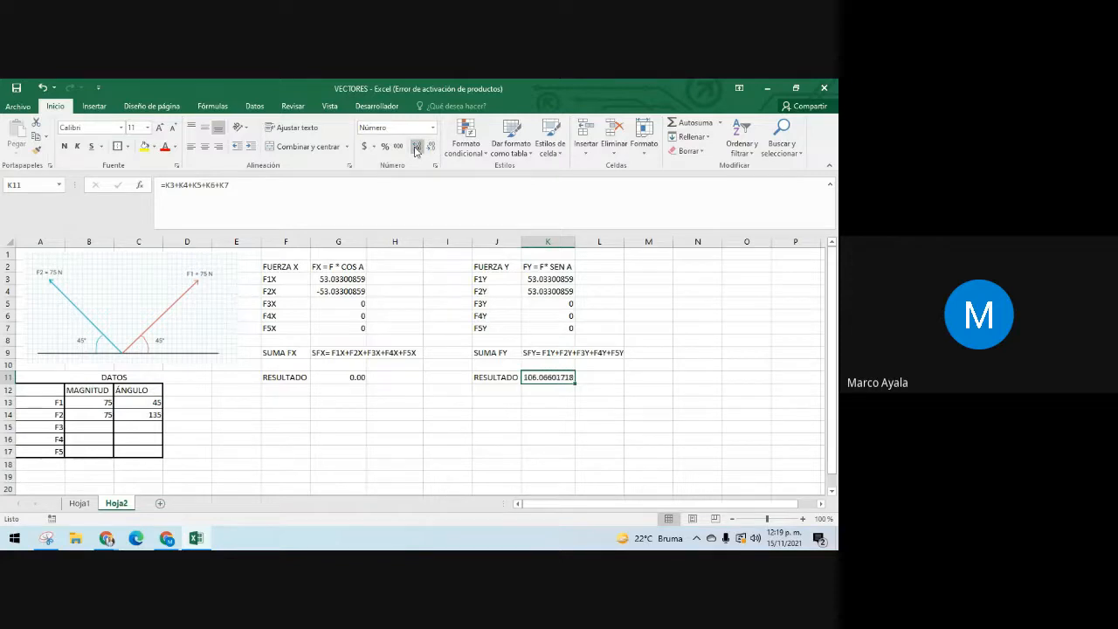
click(416, 147)
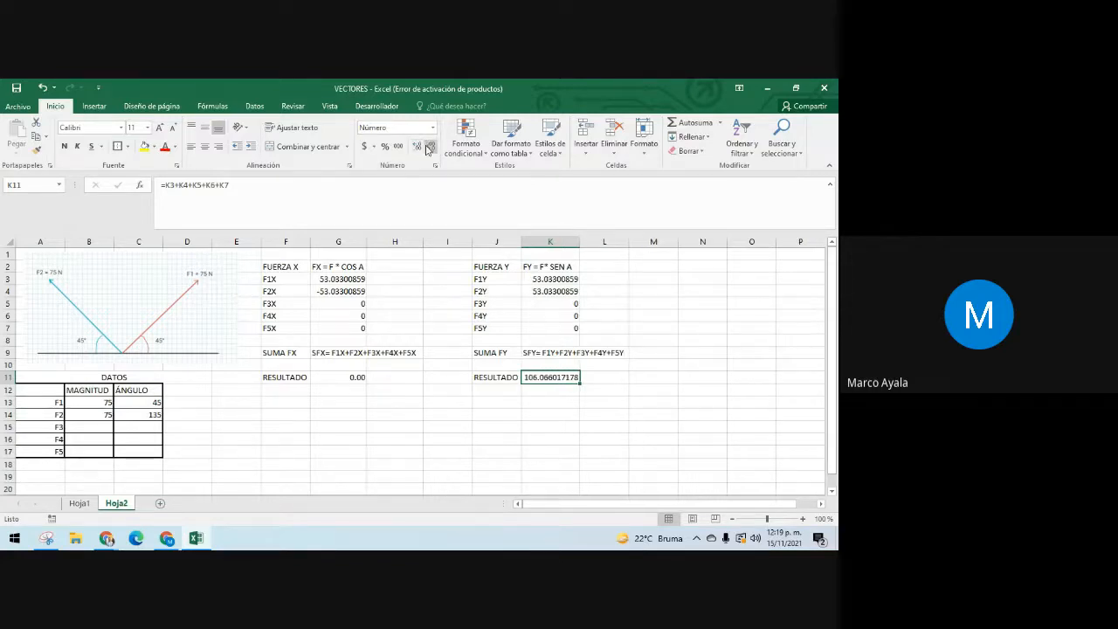
click(430, 147)
Step: Draw a vertical arrow about 3.73 cm long on the vector diagram, pointing up from the common origin of F1 and F2
click(94, 106)
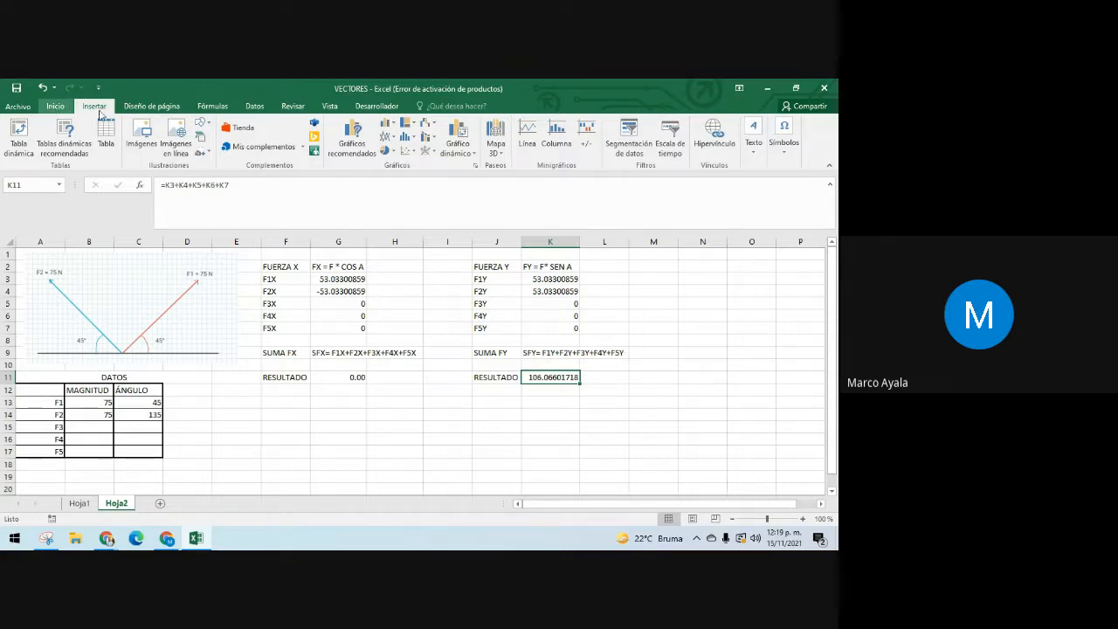
click(201, 125)
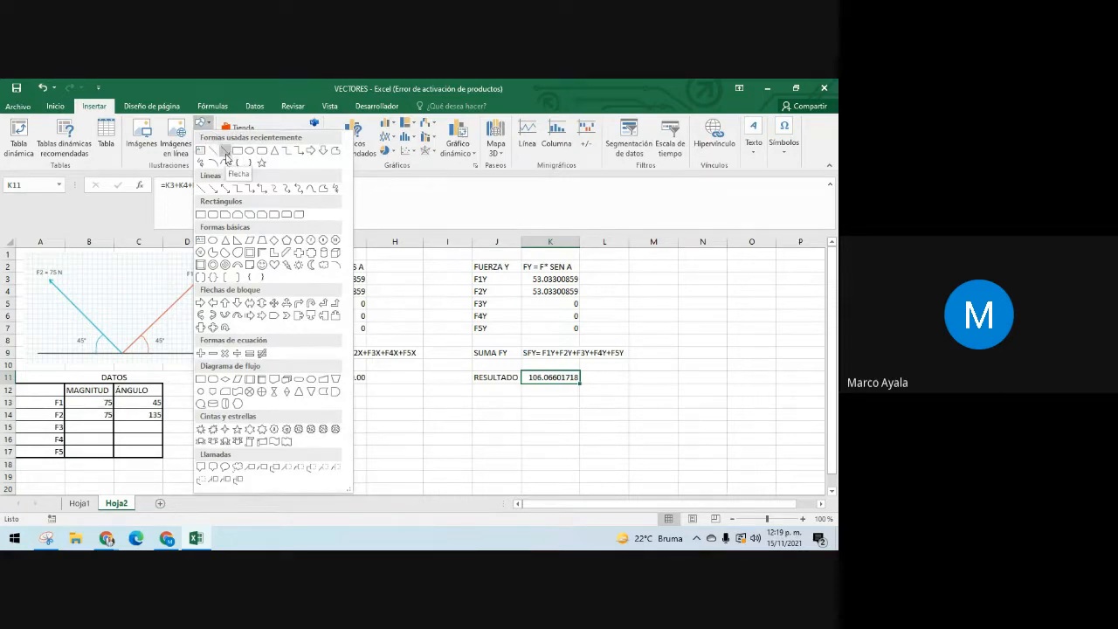
click(225, 154)
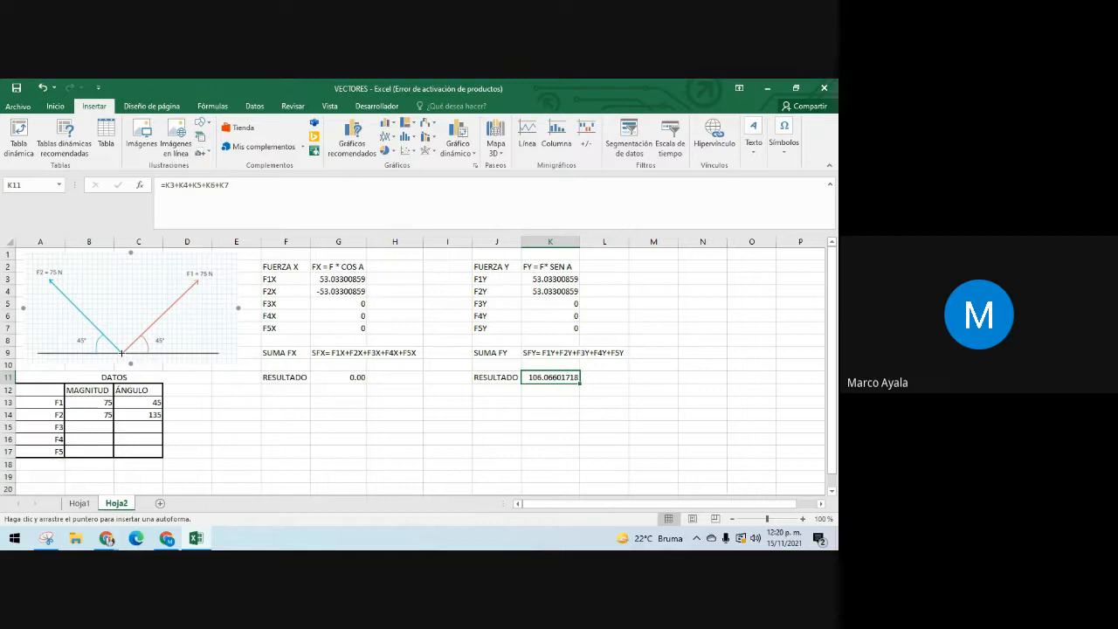
drag(122, 353, 123, 266)
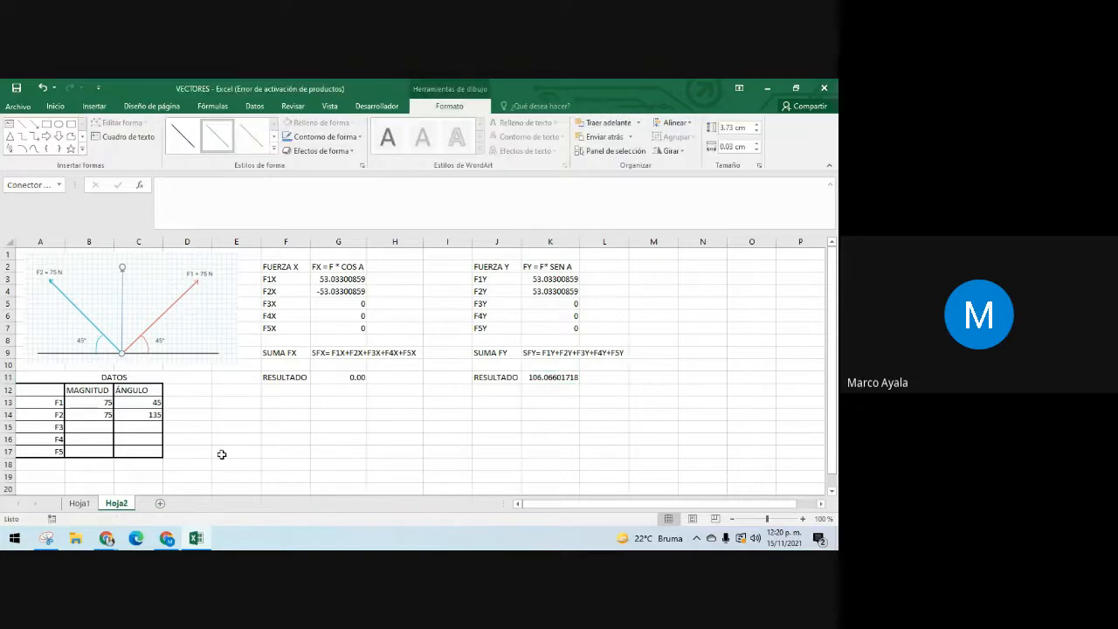
Step: Change the outline colour of the vertical arrow to the standard green and leave its style preset unchanged
right_click(122, 332)
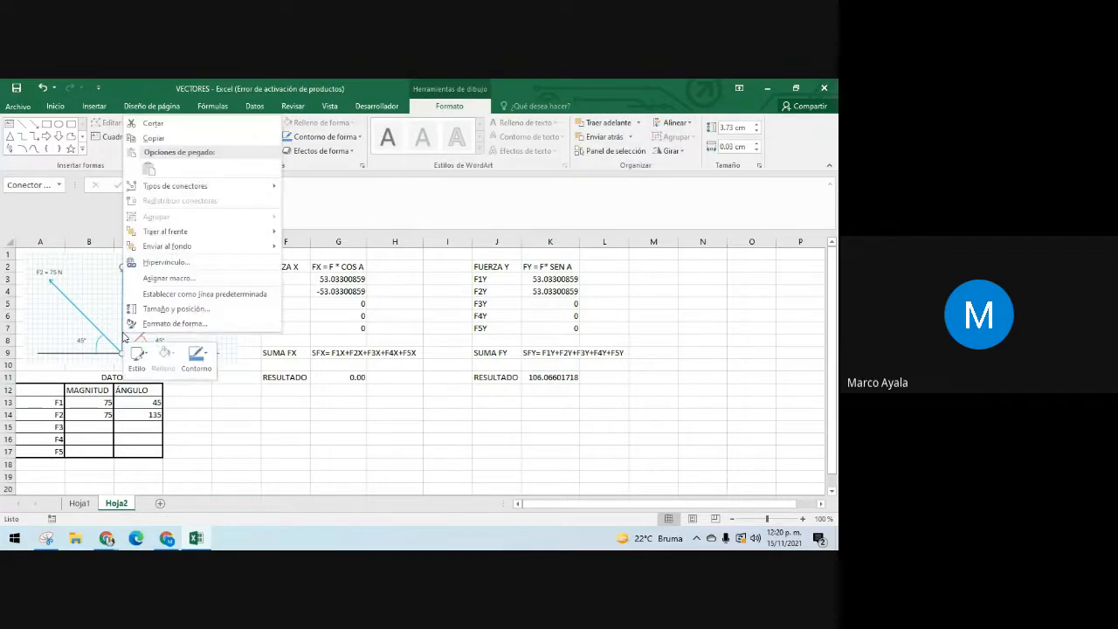
click(206, 358)
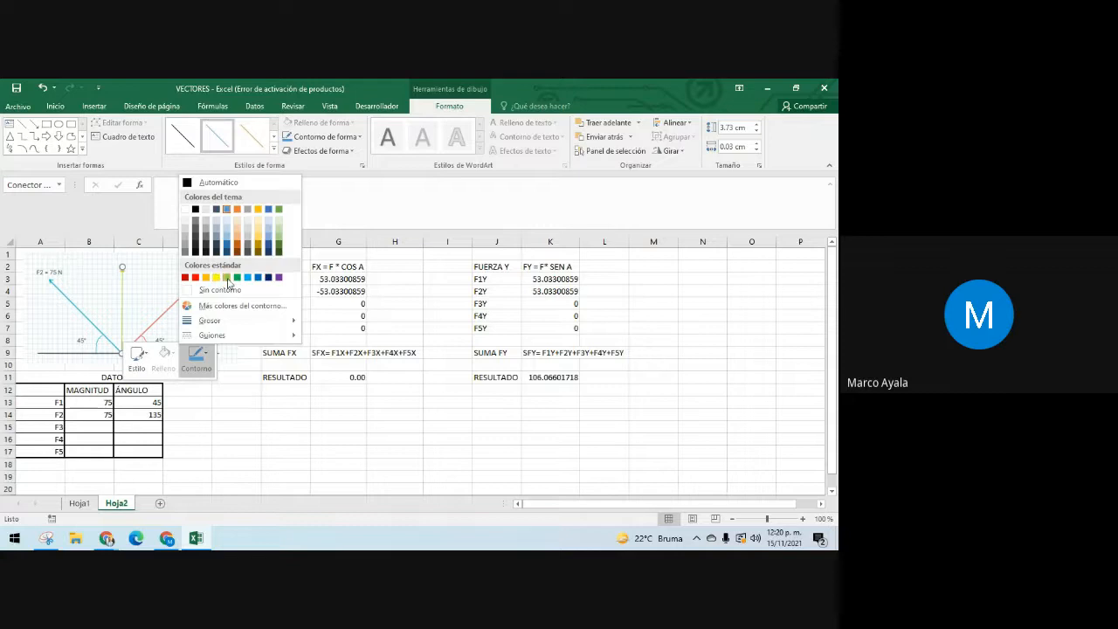
click(241, 280)
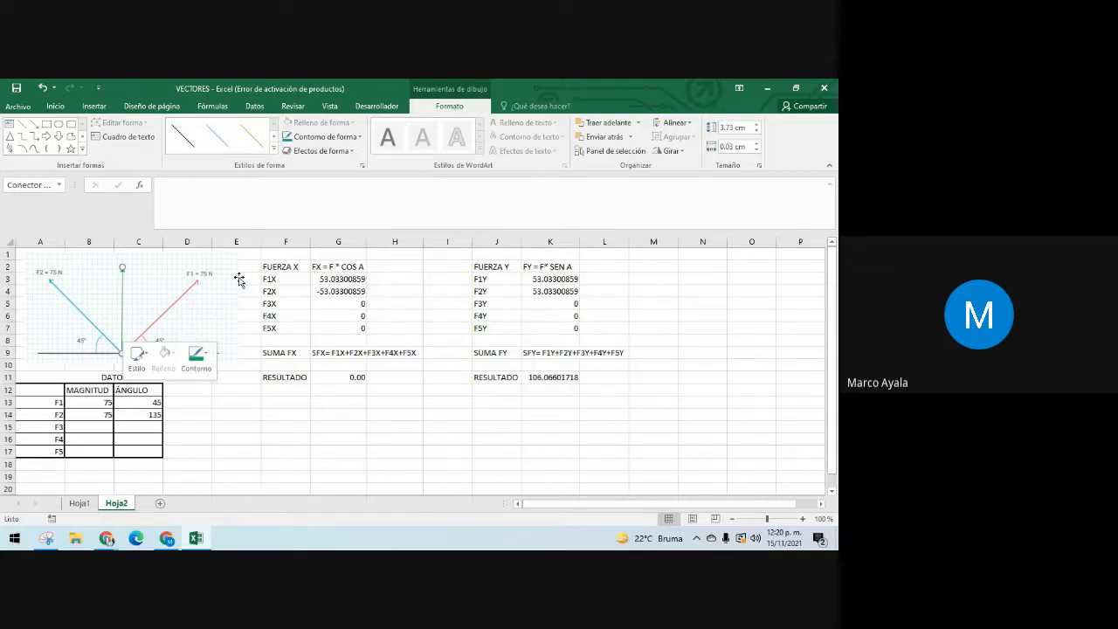
click(139, 358)
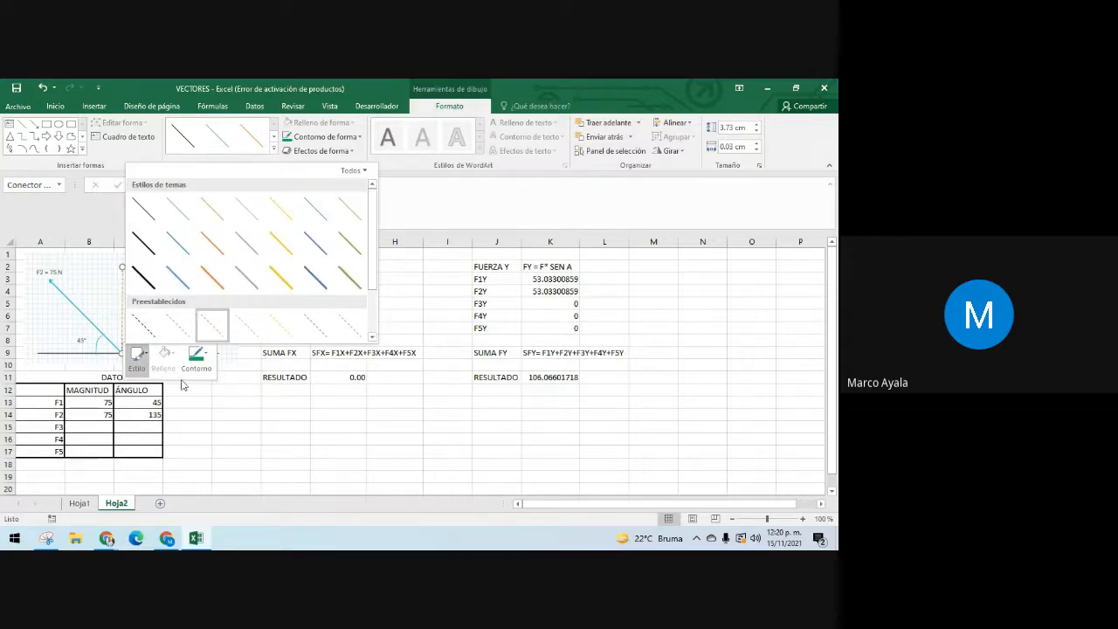
key(Escape)
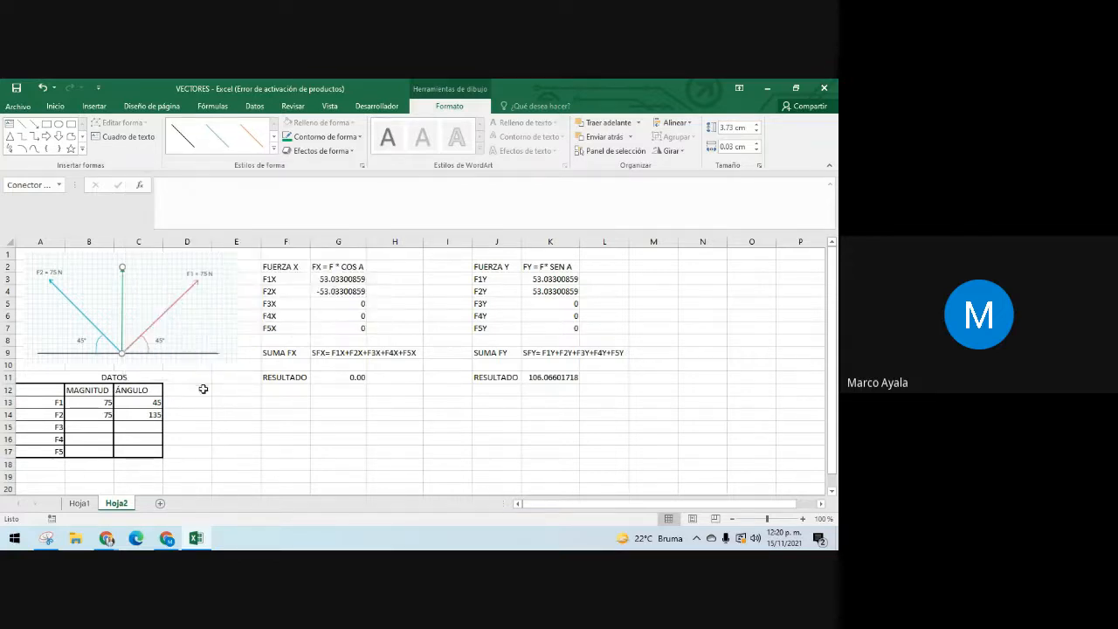
Step: Give the vector diagram picture a solid green border line (Línea sólida) with a width of 2 pt
right_click(121, 310)
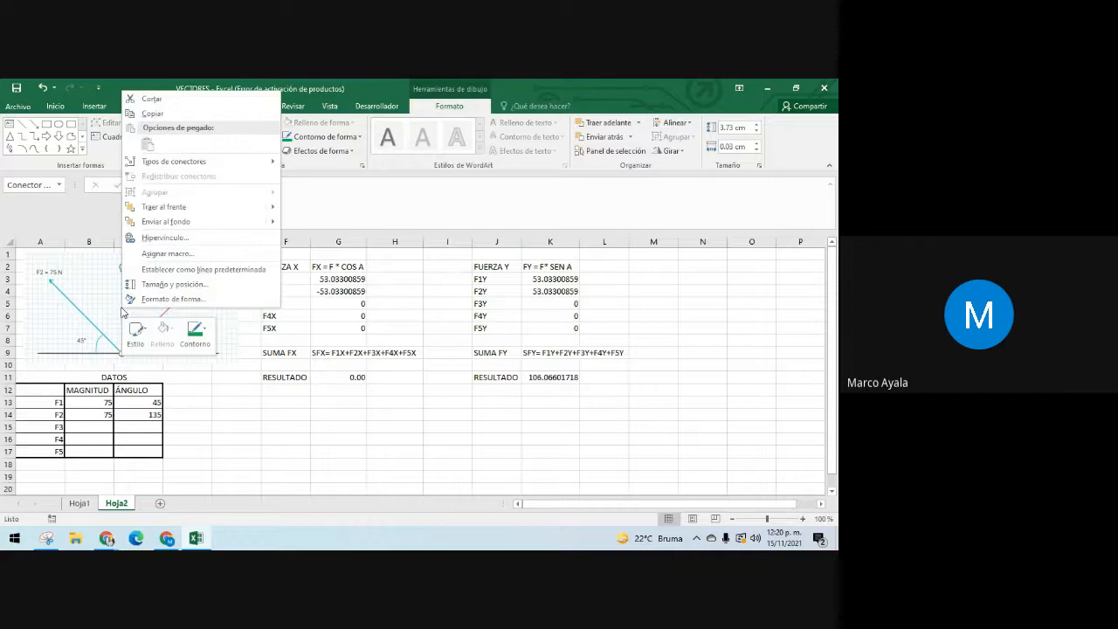
click(172, 299)
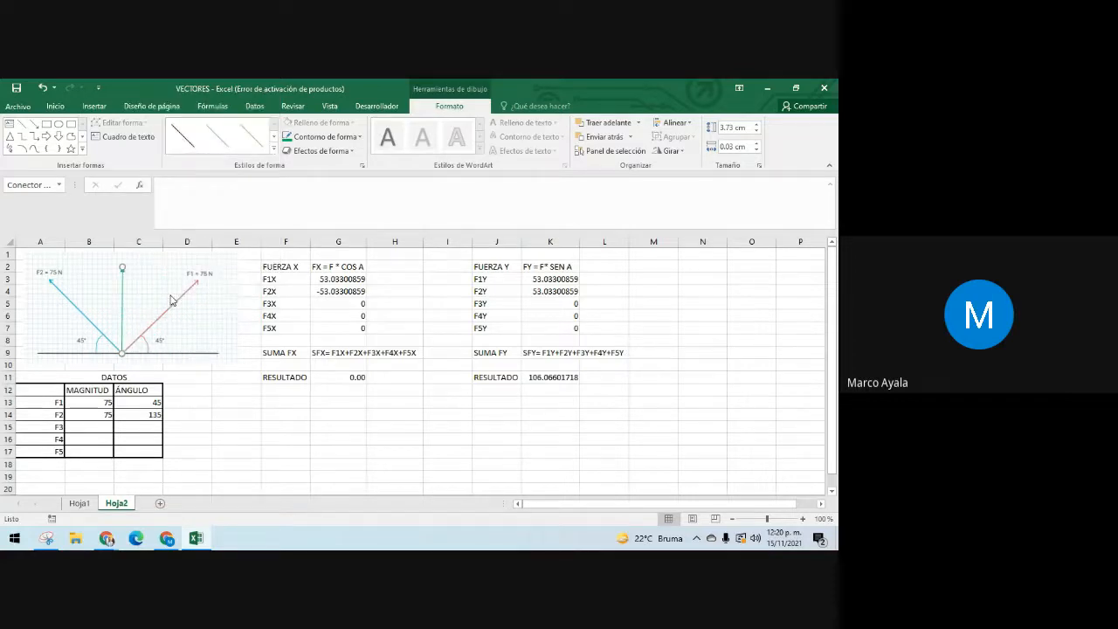
click(172, 301)
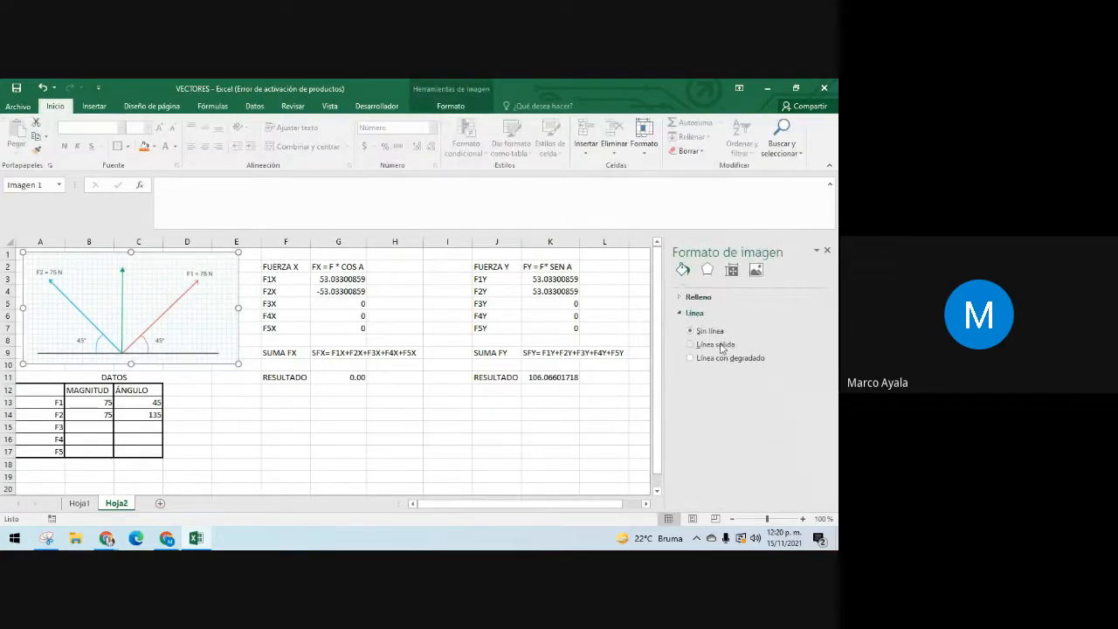
click(706, 272)
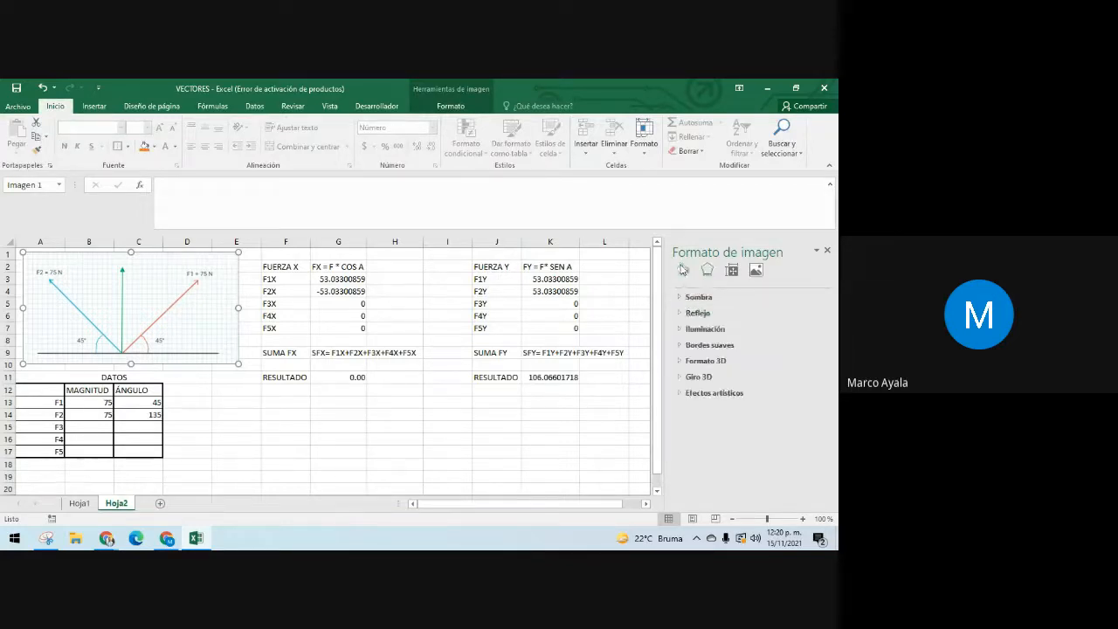
click(683, 269)
click(683, 313)
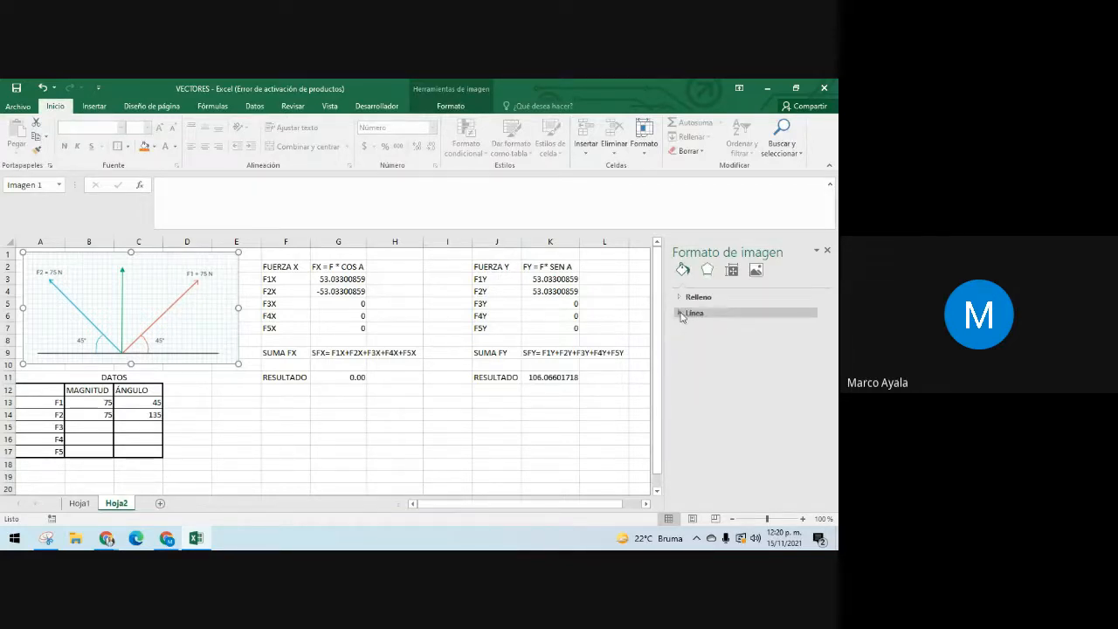
click(682, 315)
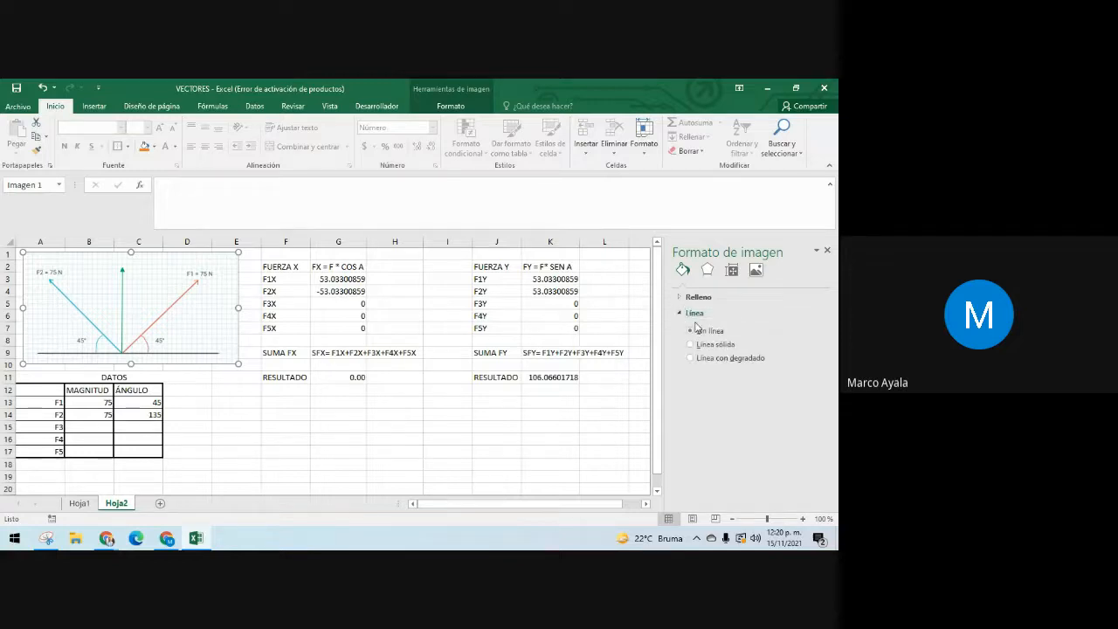
click(708, 345)
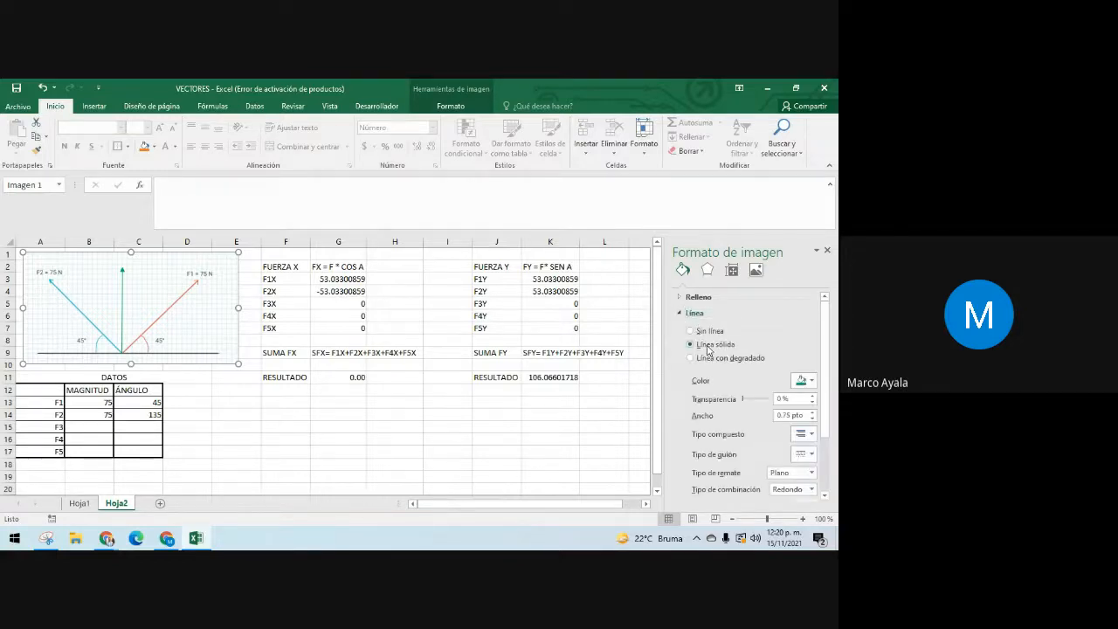
click(812, 412)
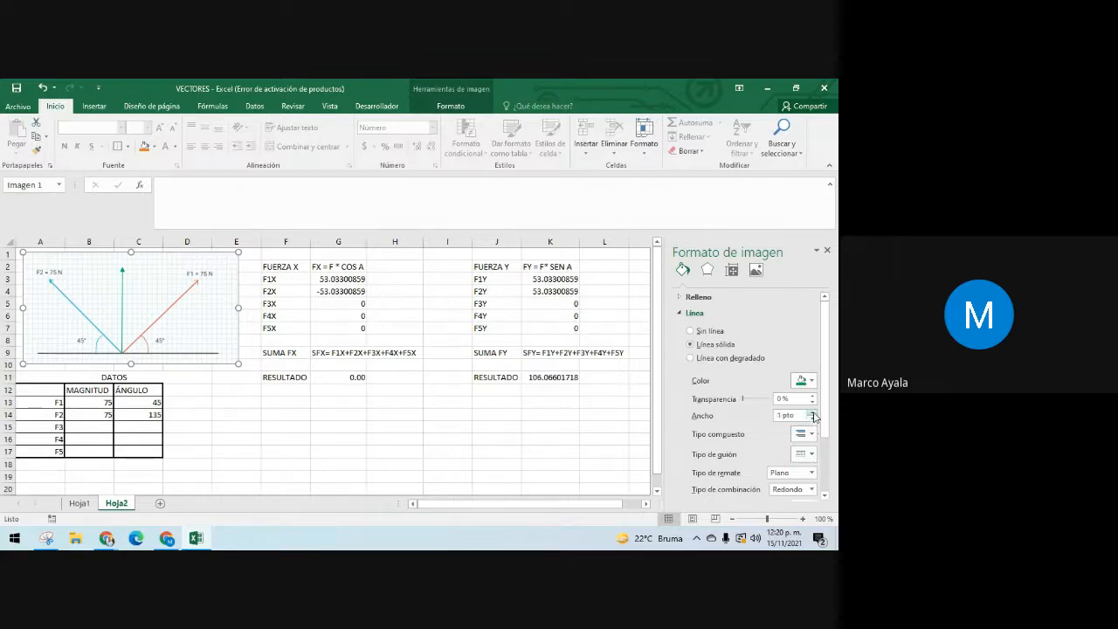
click(812, 412)
click(813, 412)
click(812, 412)
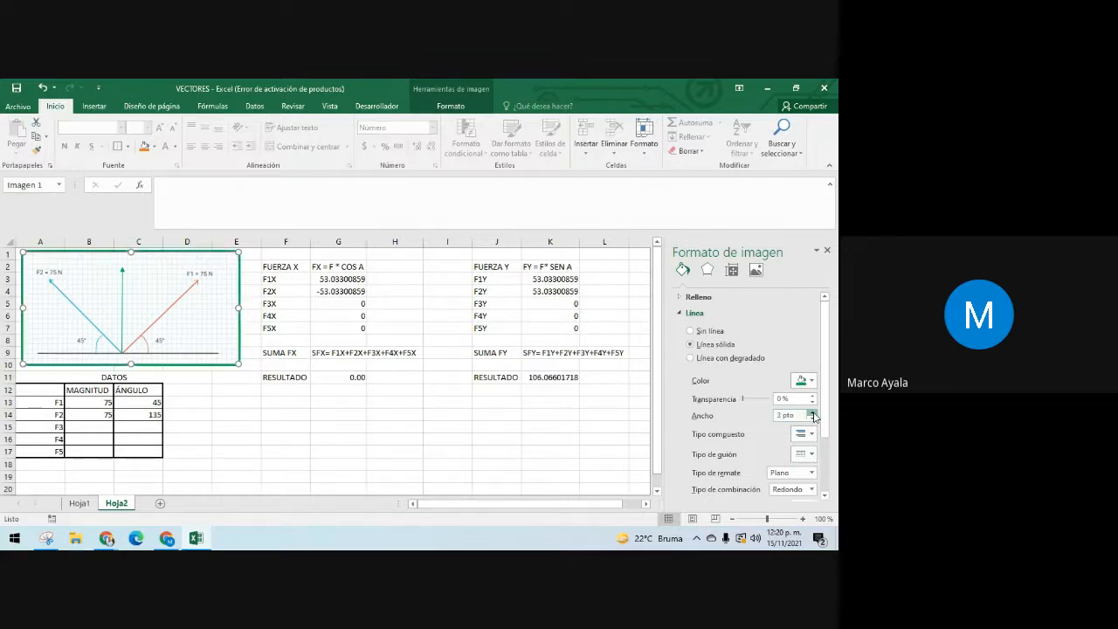
click(812, 413)
click(460, 429)
Step: Thicken the line of the green vertical arrow, then close the shape formatting options and select cell F13
click(121, 319)
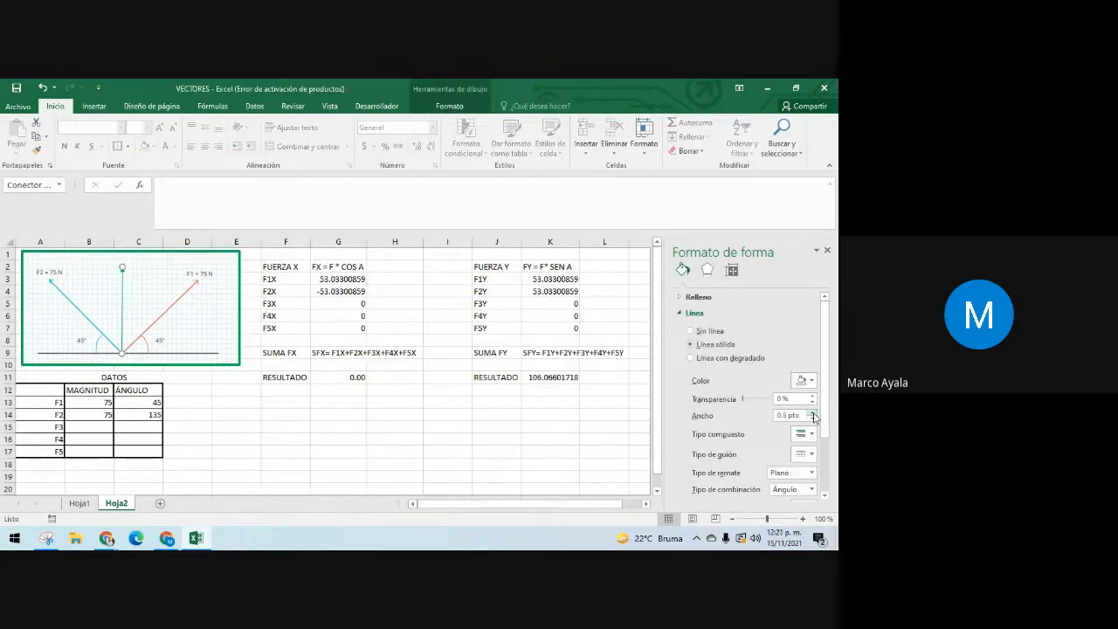
click(812, 411)
click(812, 412)
click(812, 411)
click(812, 411)
click(356, 428)
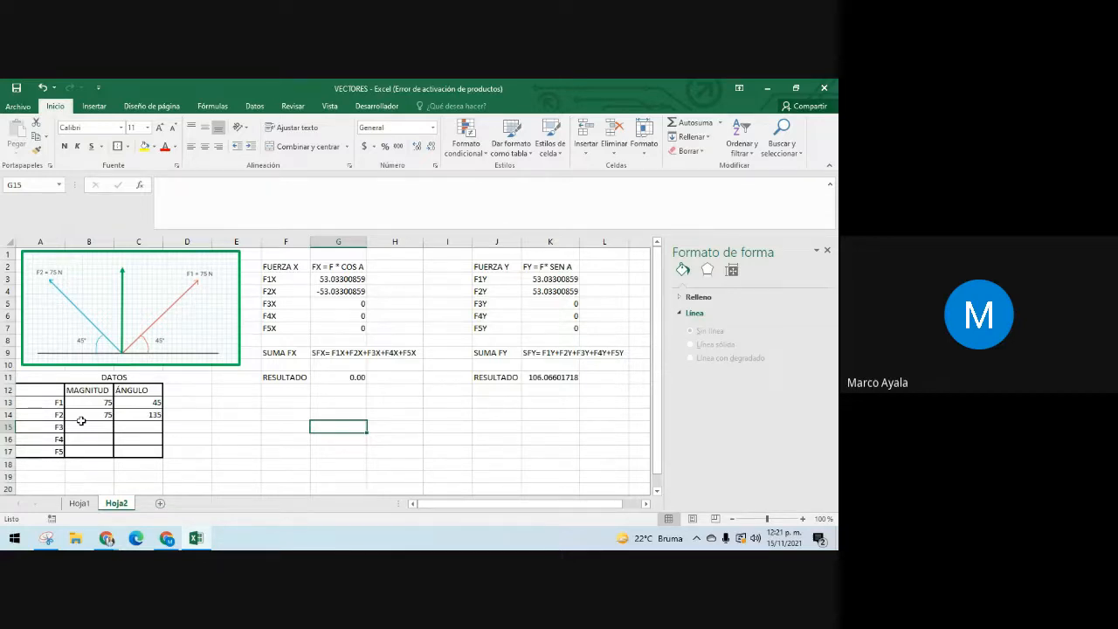
click(826, 251)
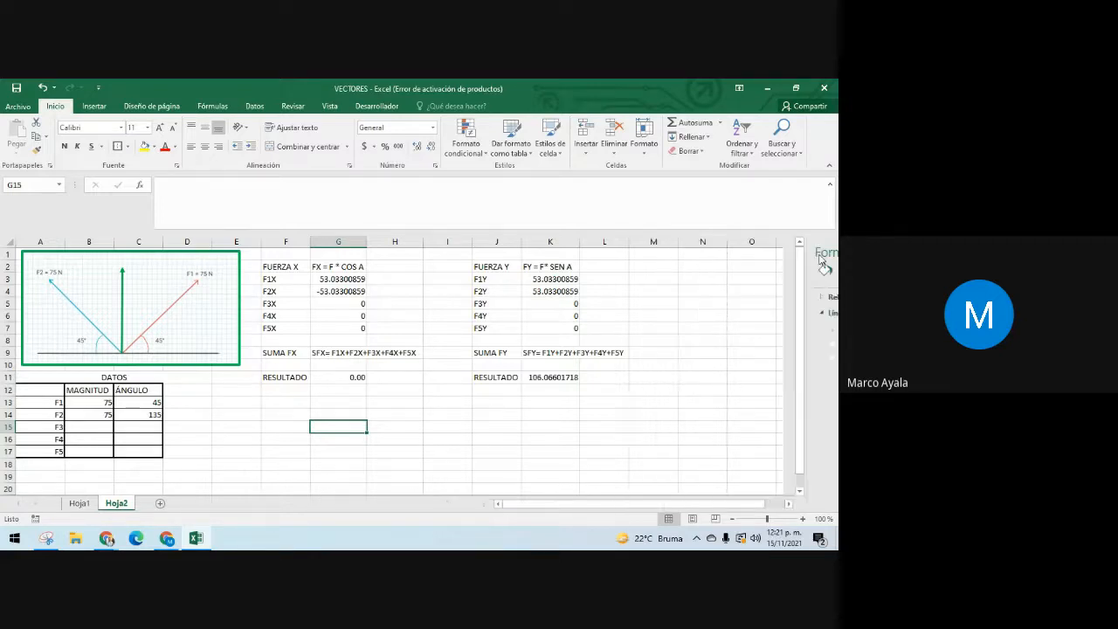
click(279, 403)
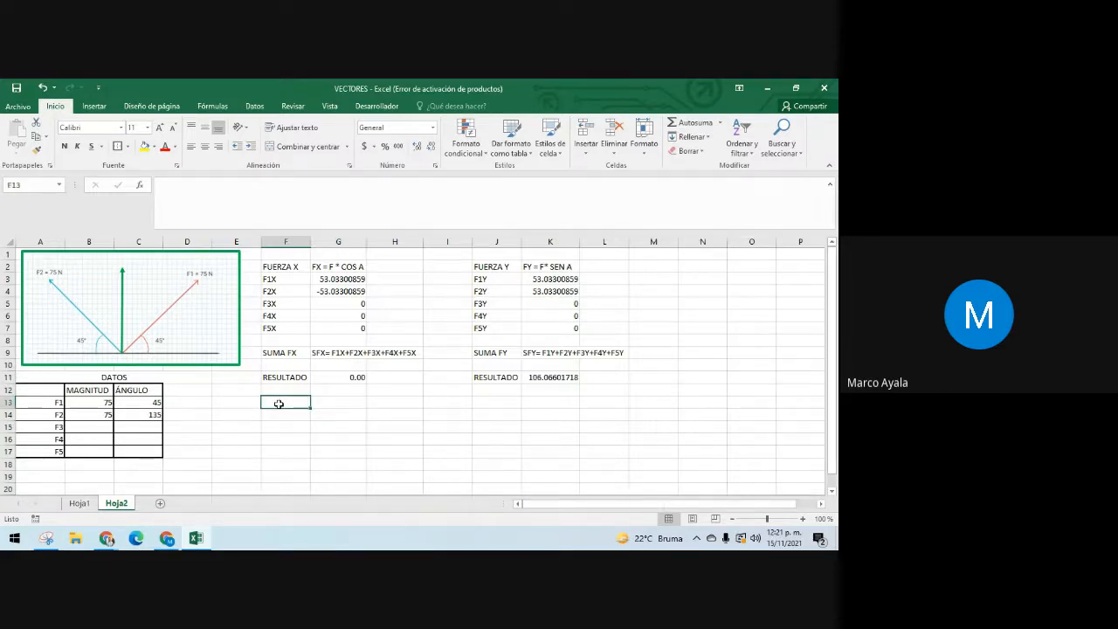
Step: Enter the label MAGNITUD in cell F13 and TEOREMA DE PITAGORAS in G13
text(M)
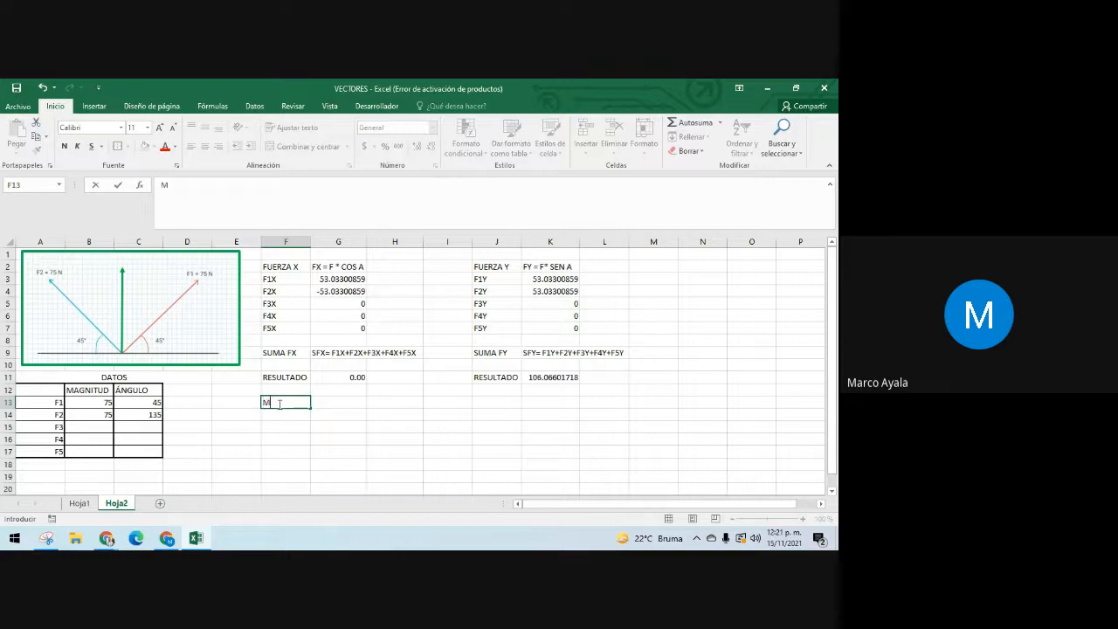
text(AGNITUD)
key(Tab)
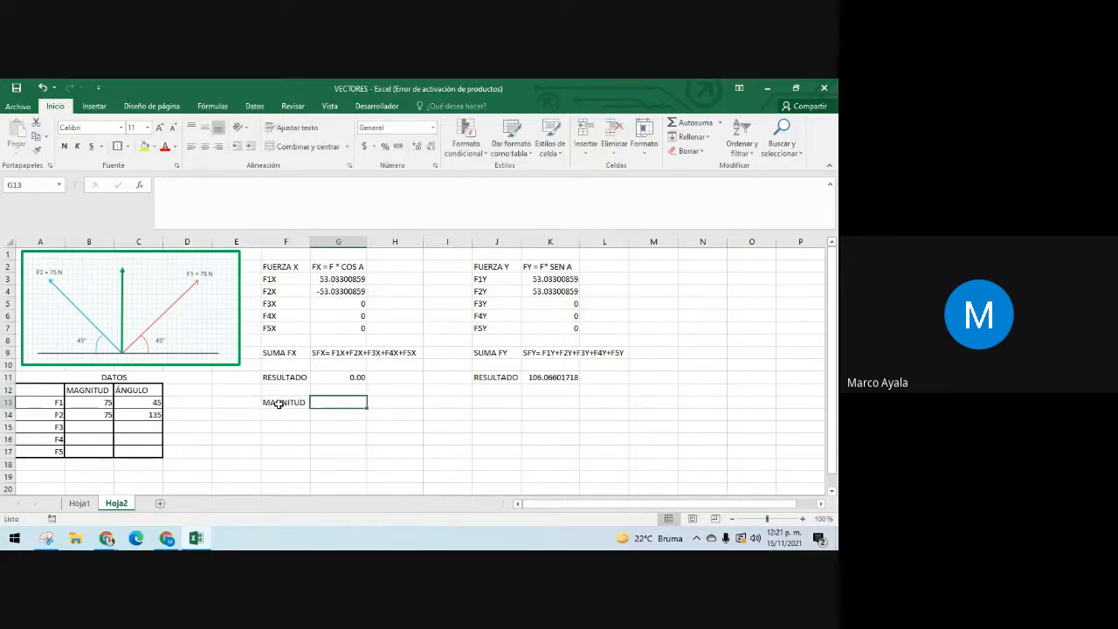
text(TEOREMA DE)
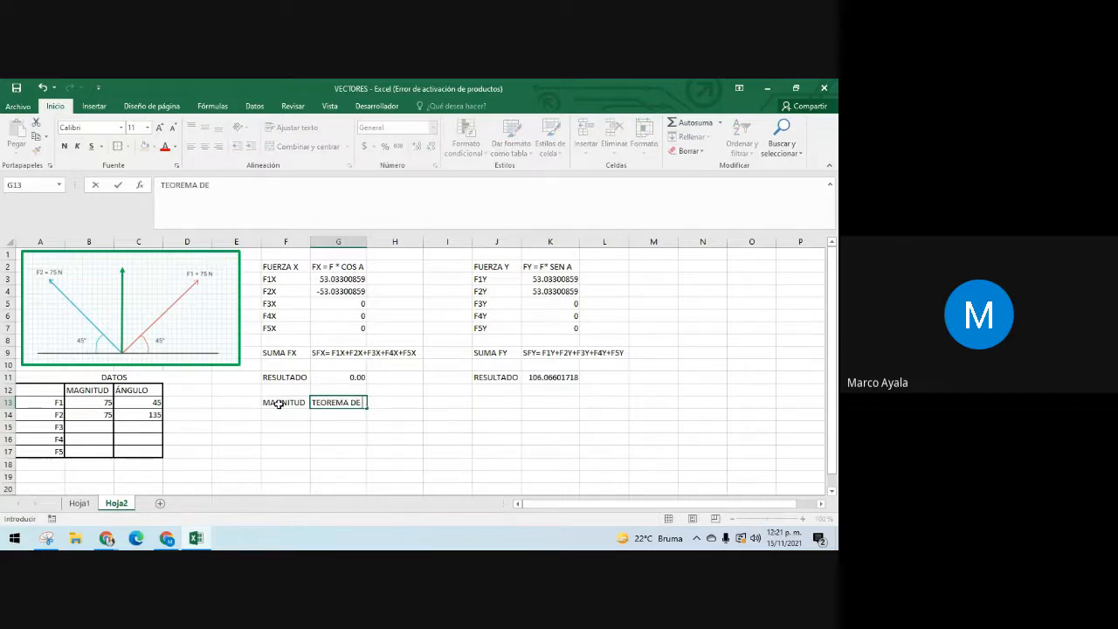
text( PITA)
key(BackSpace)
key(BackSpace)
text(GORAS)
key(ctrl+Return)
key(Return)
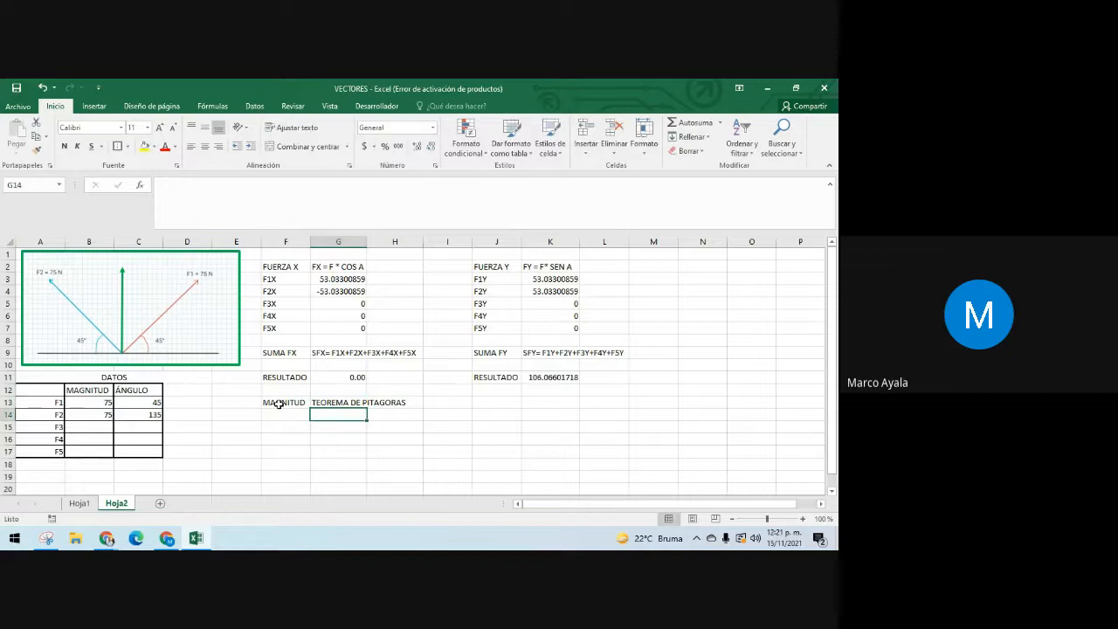
Step: Enter the text C2 = A2 + B2 in cell G14 and format the 2 after C as superscript
text(c)
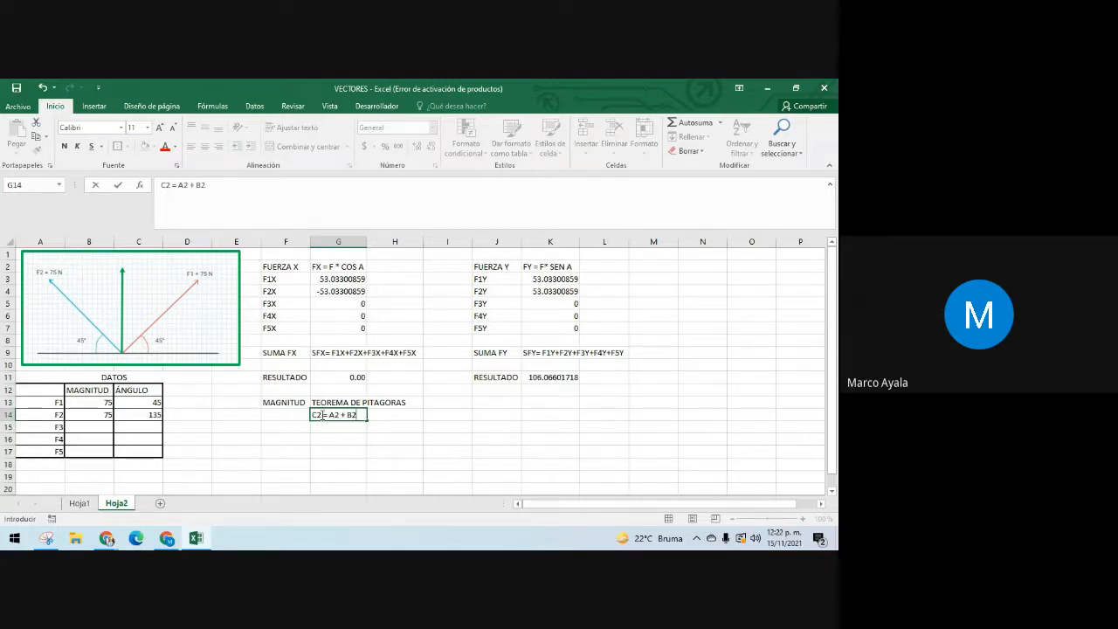
drag(321, 415, 318, 414)
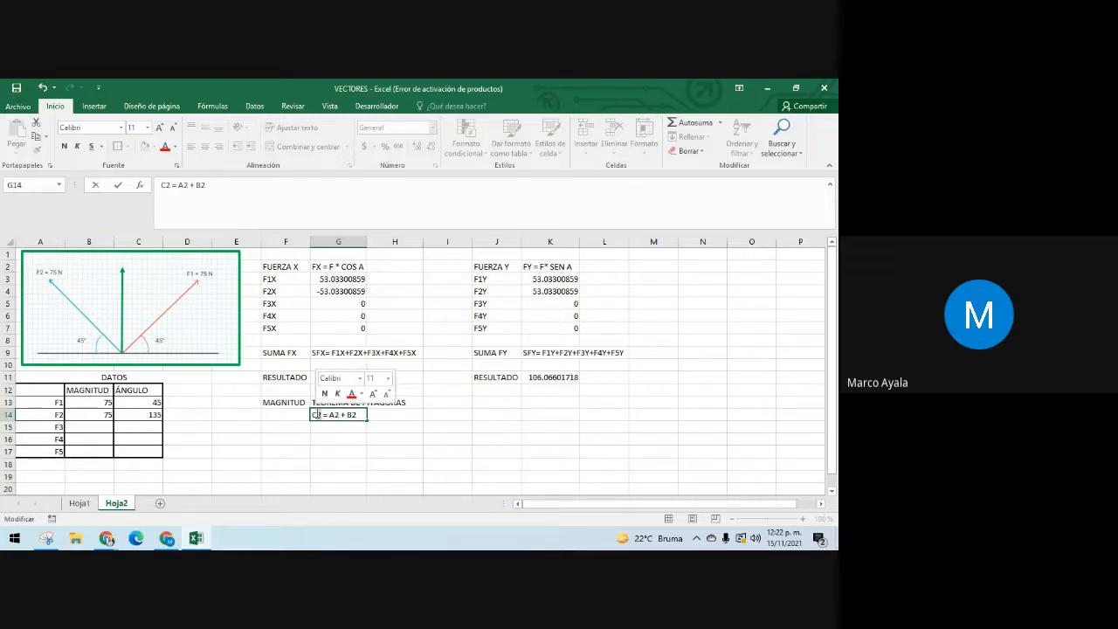
right_click(317, 415)
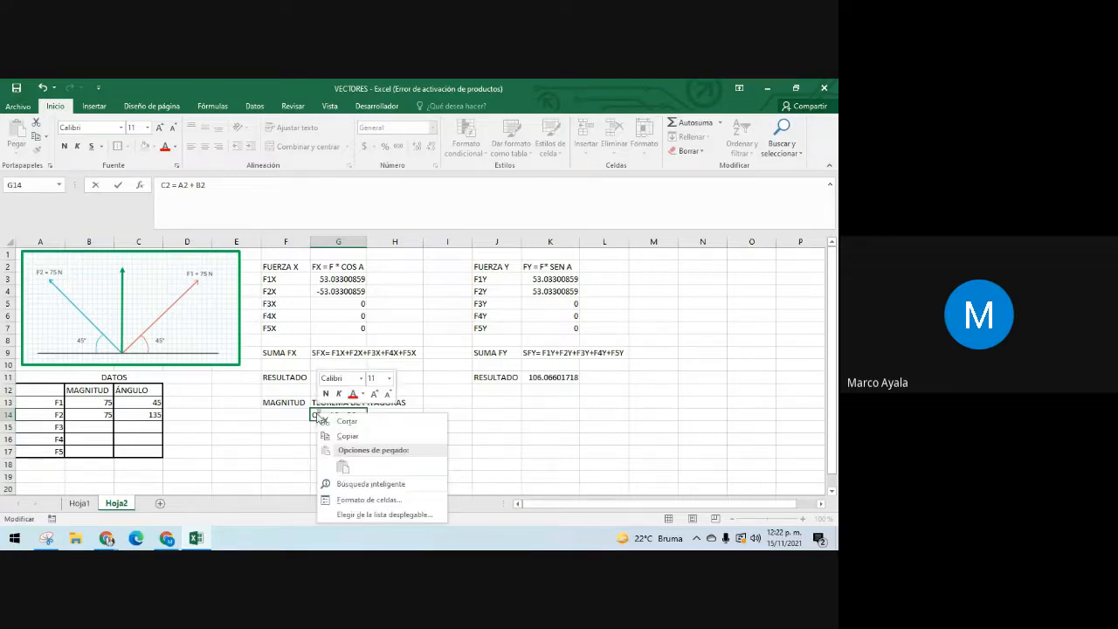
click(373, 500)
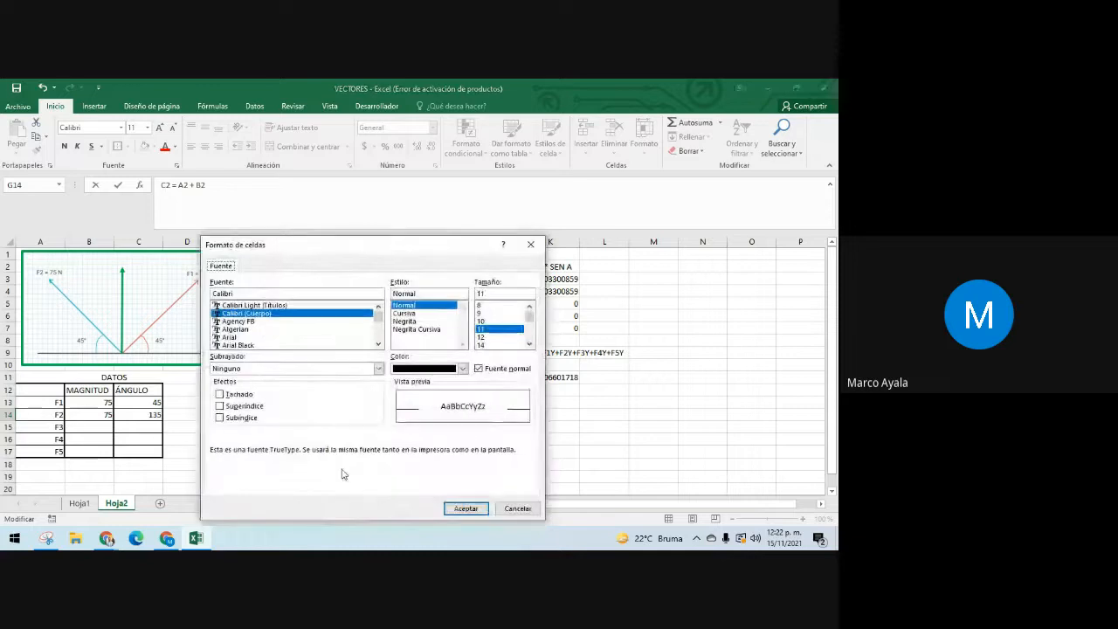
click(220, 406)
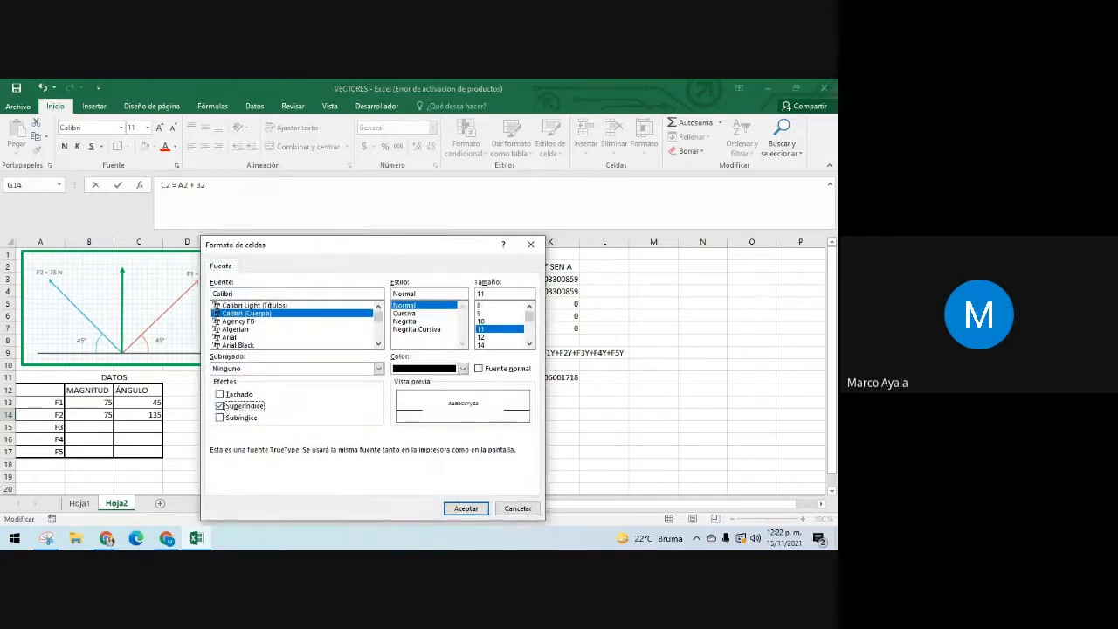
click(466, 509)
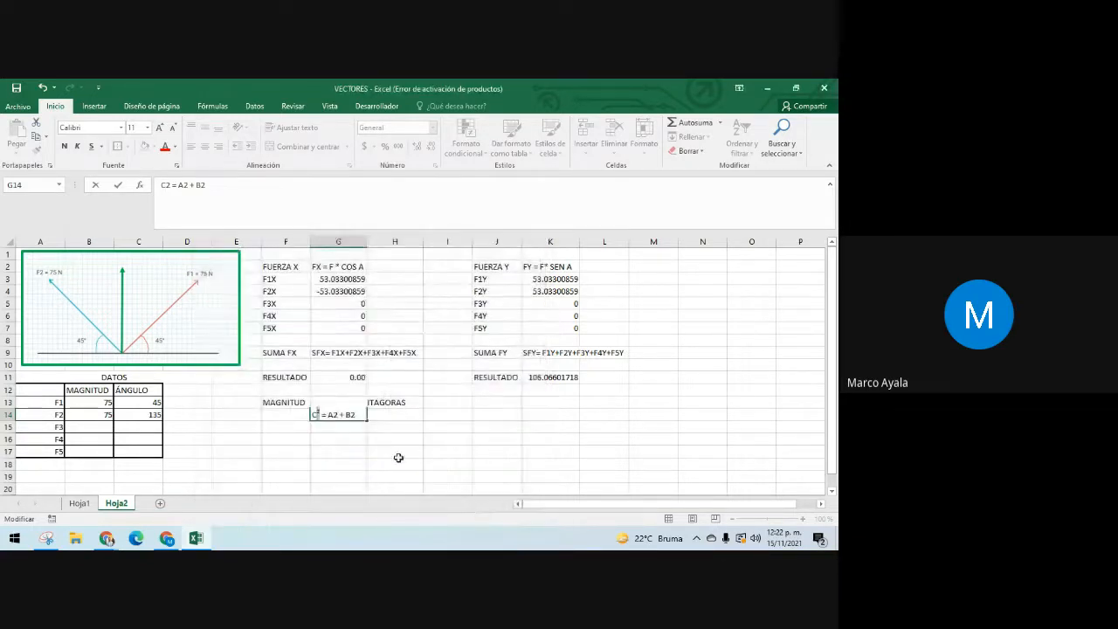
Step: Format the 2 after A and the 2 after B in cell G14 as superscripts and commit the entry
right_click(336, 415)
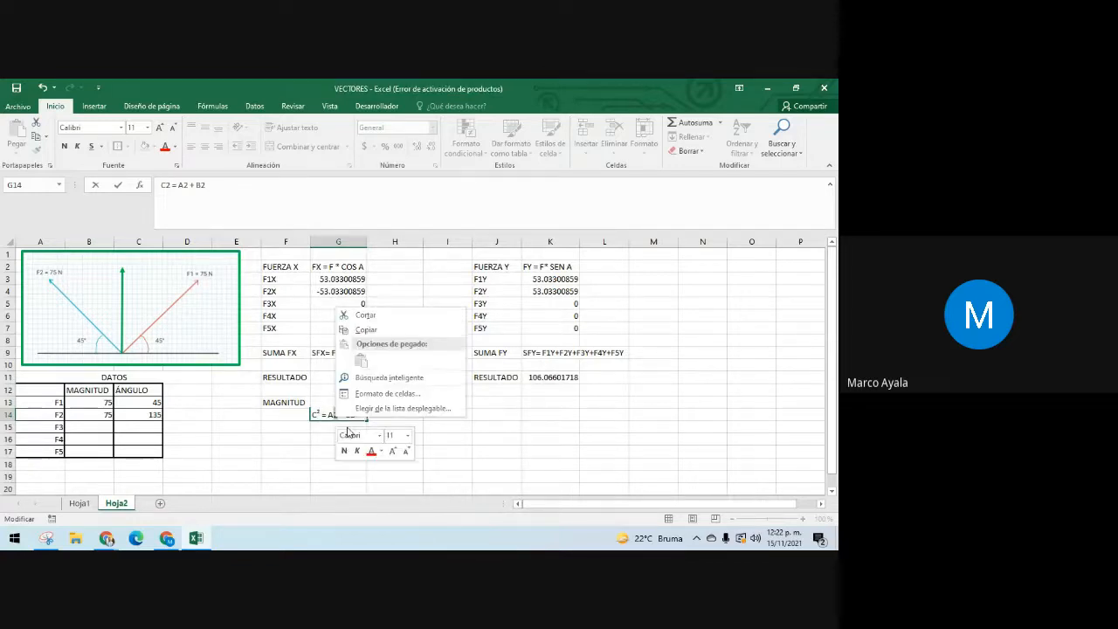
click(358, 393)
click(208, 405)
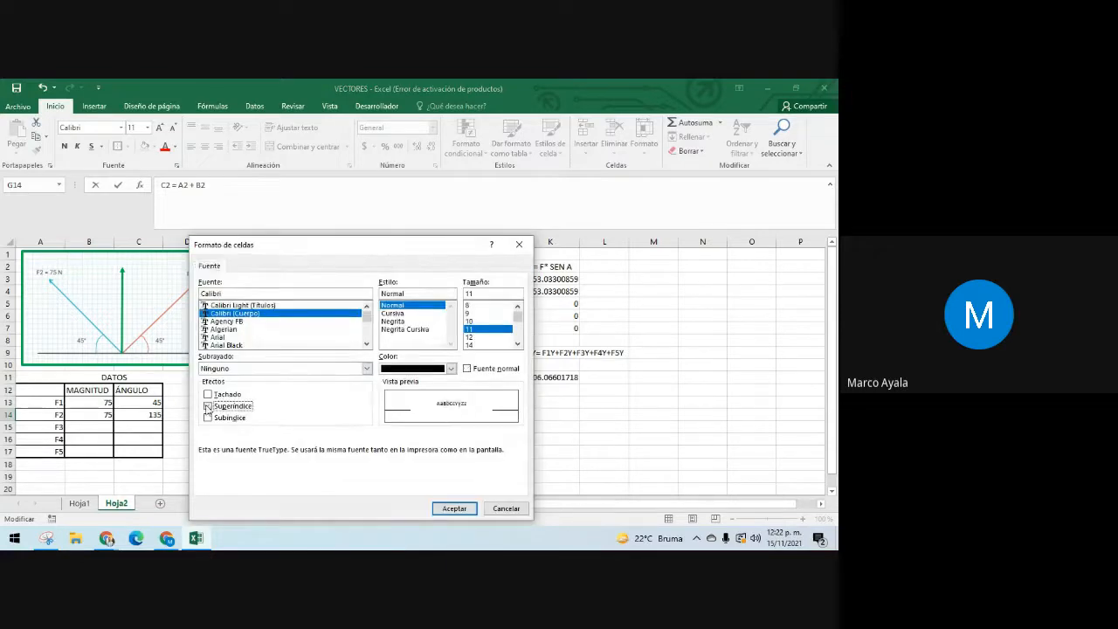
click(454, 508)
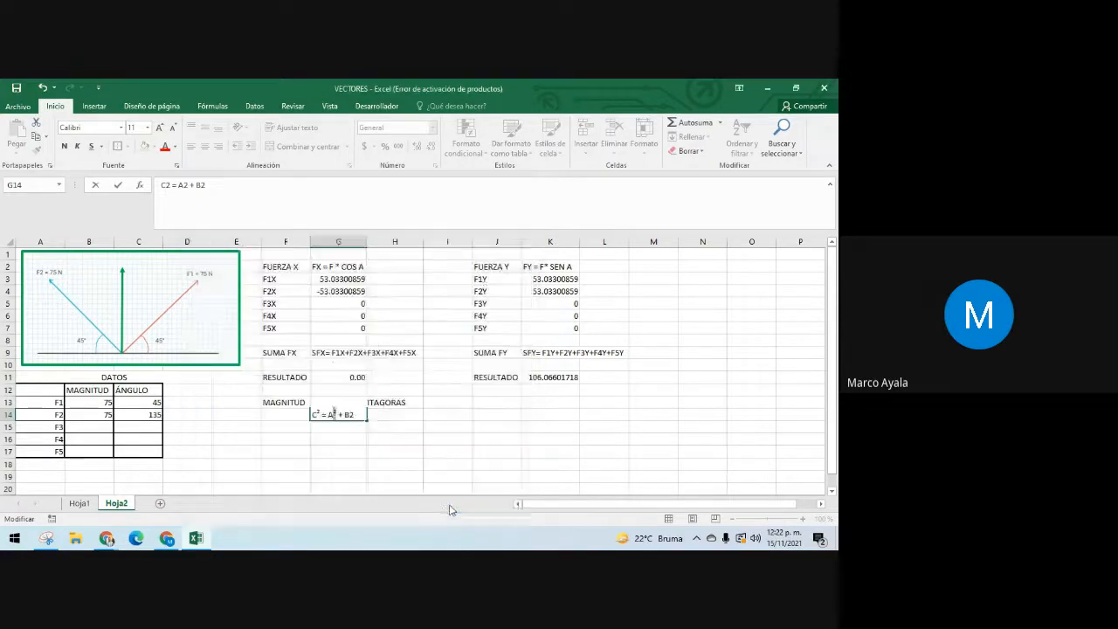
drag(354, 414, 349, 413)
right_click(350, 419)
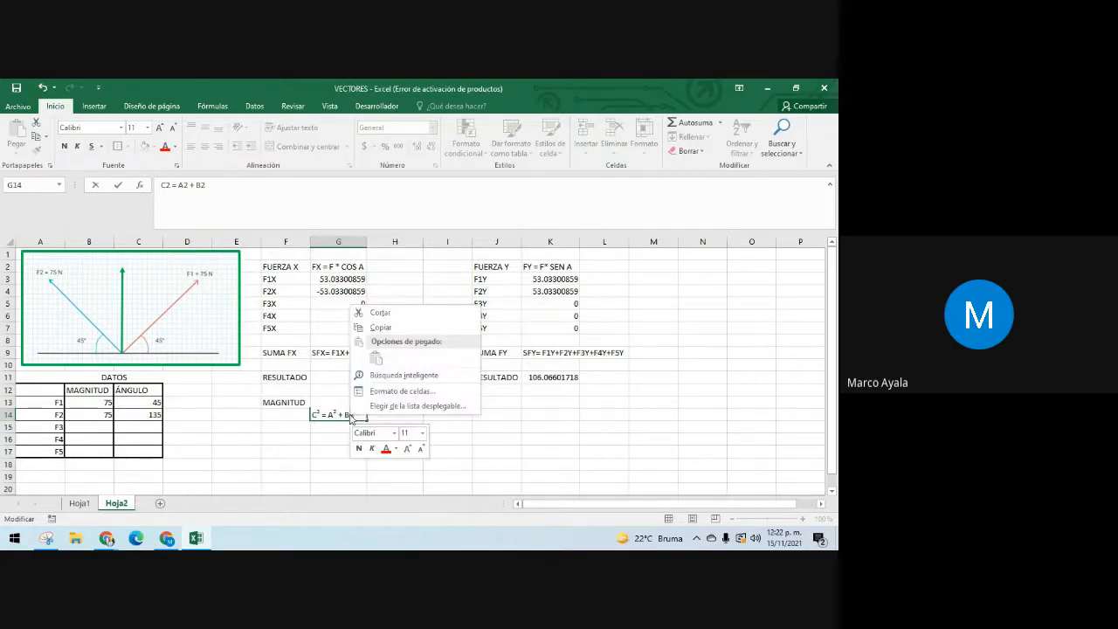
click(402, 390)
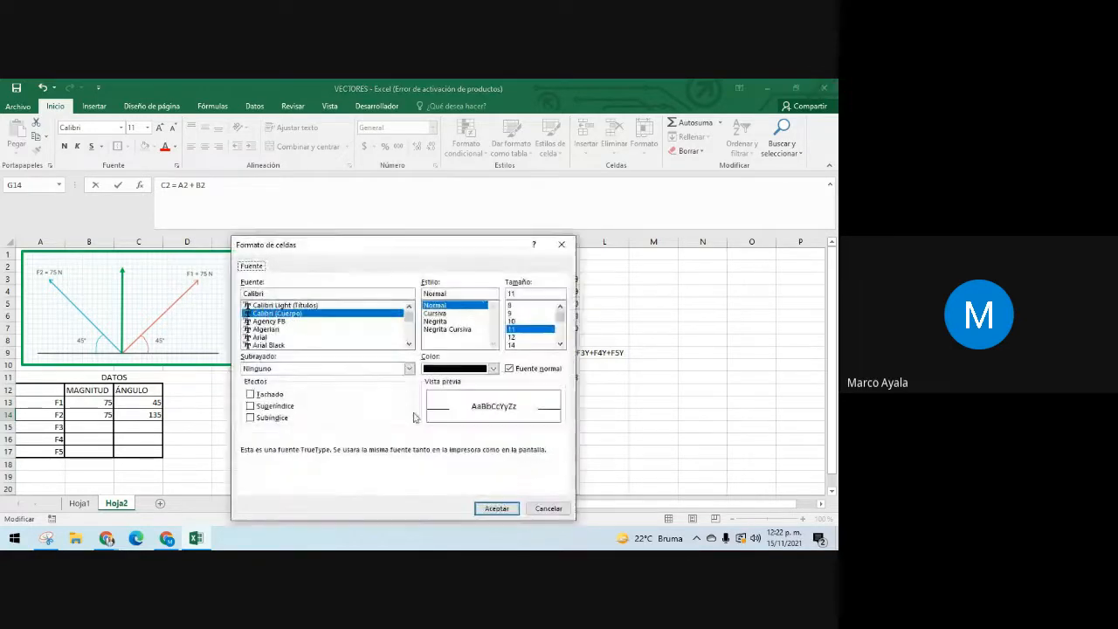
click(251, 405)
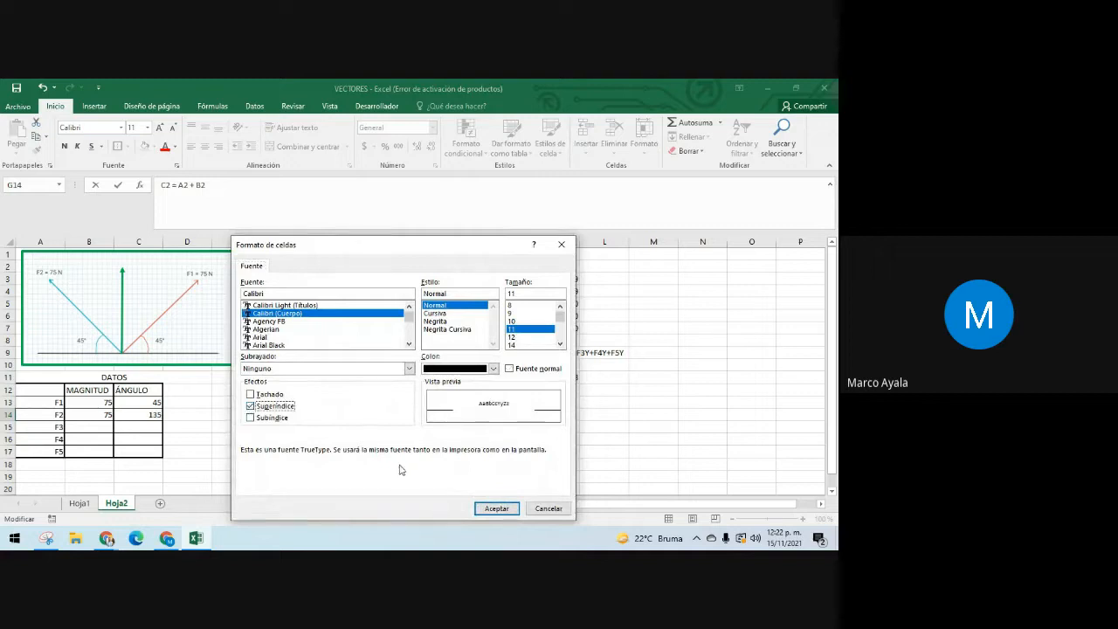
click(495, 508)
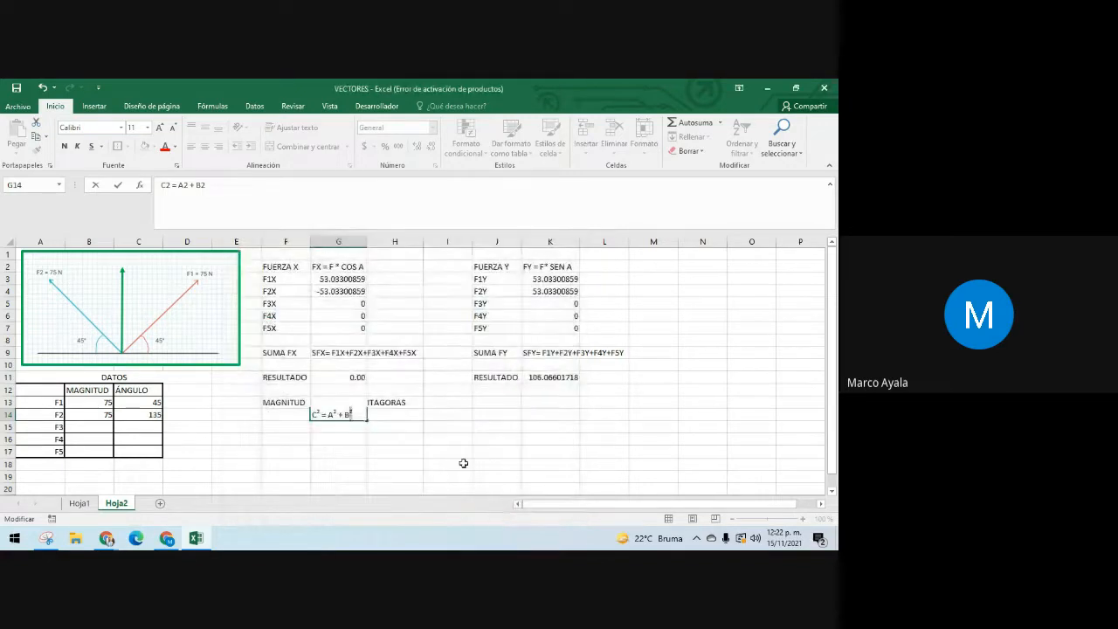
click(420, 440)
Step: Make the Pythagorean expression in cell G14 bold, then select cell H14
click(341, 416)
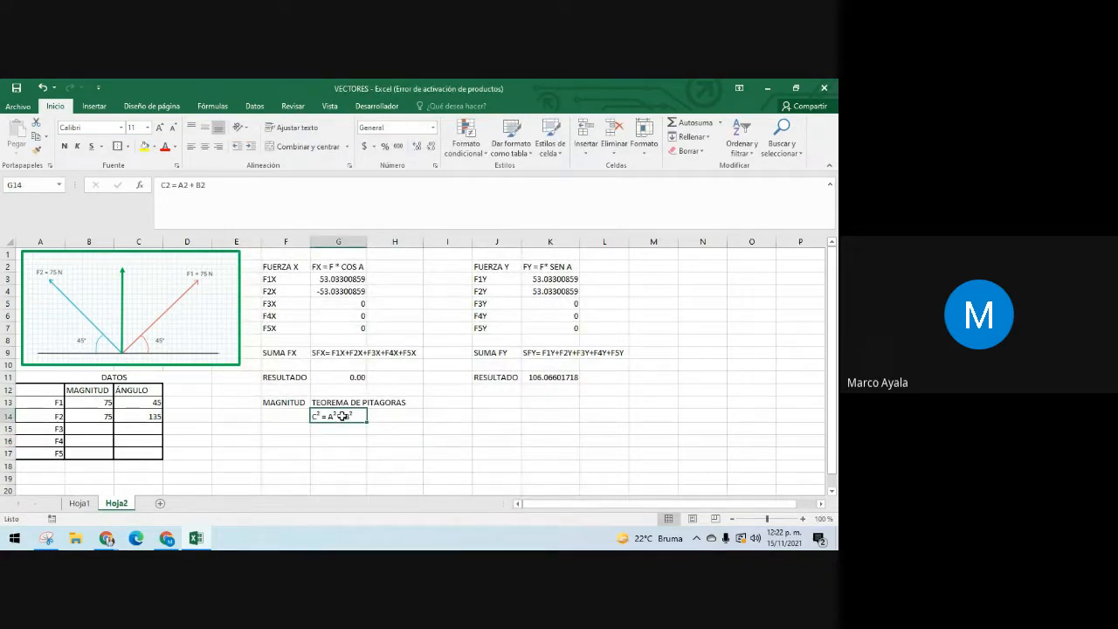
click(64, 146)
click(394, 420)
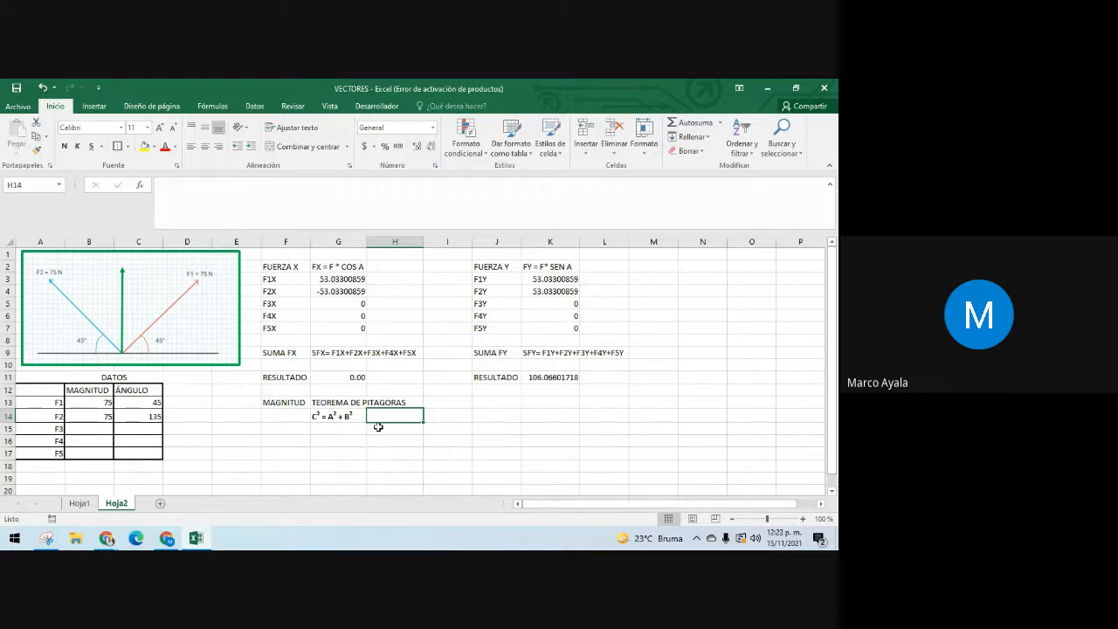
Step: Label the two force sums by entering A in cell G10 and B in cell K10
click(348, 364)
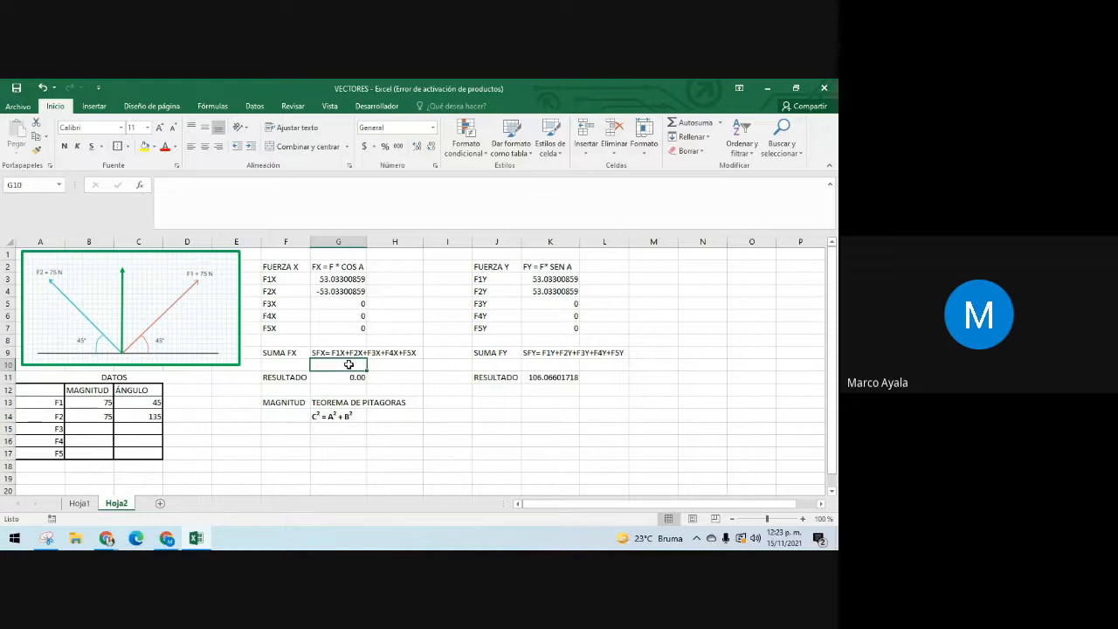
text(A)
click(561, 363)
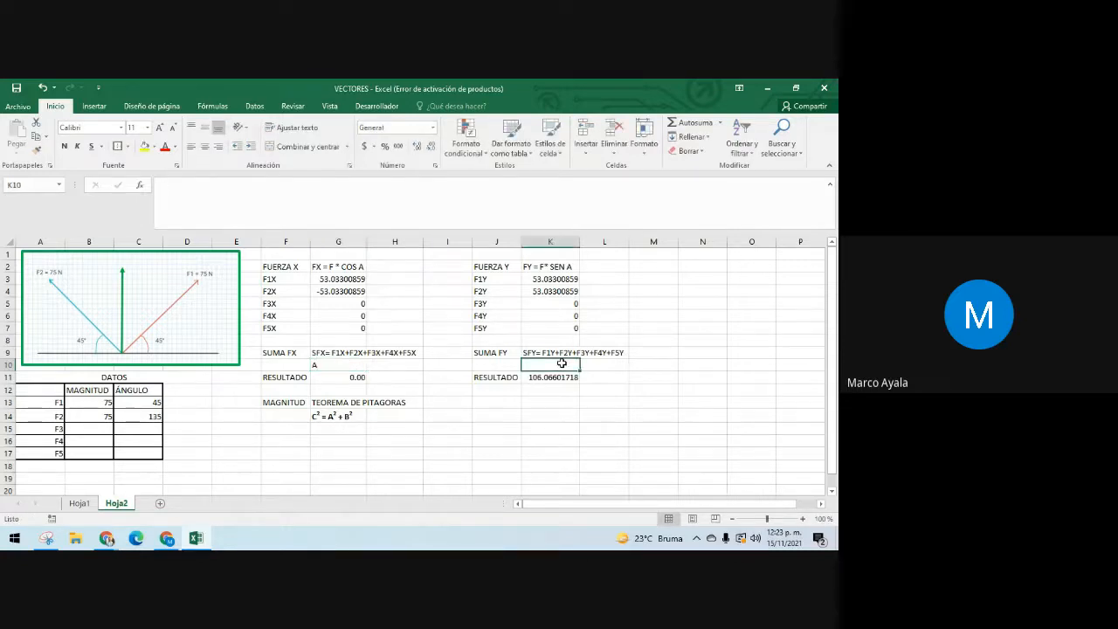
text(B)
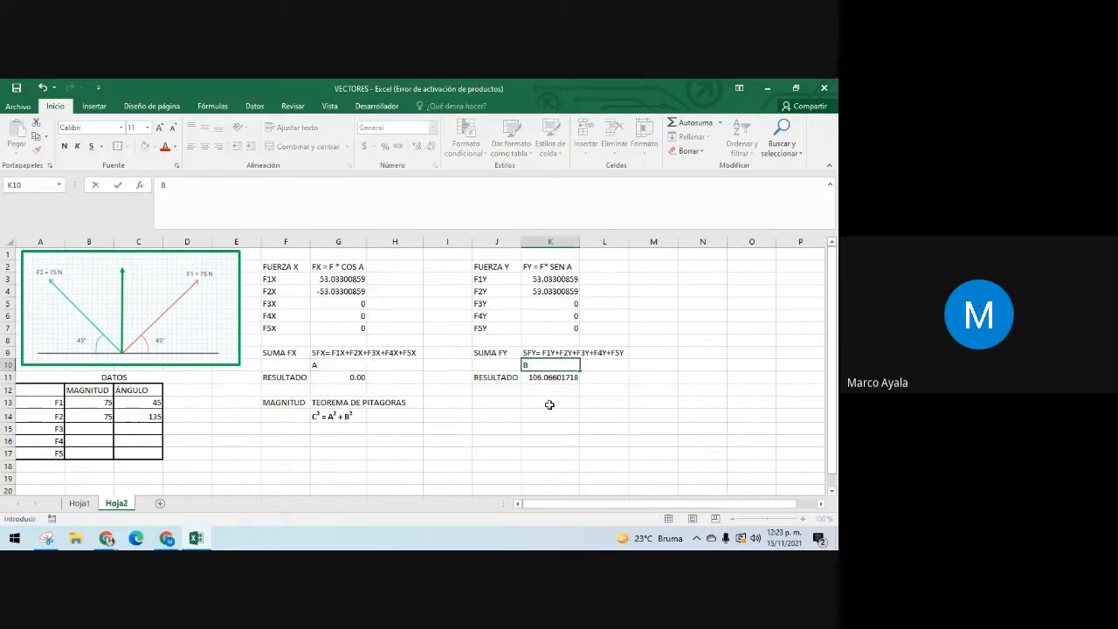
click(537, 431)
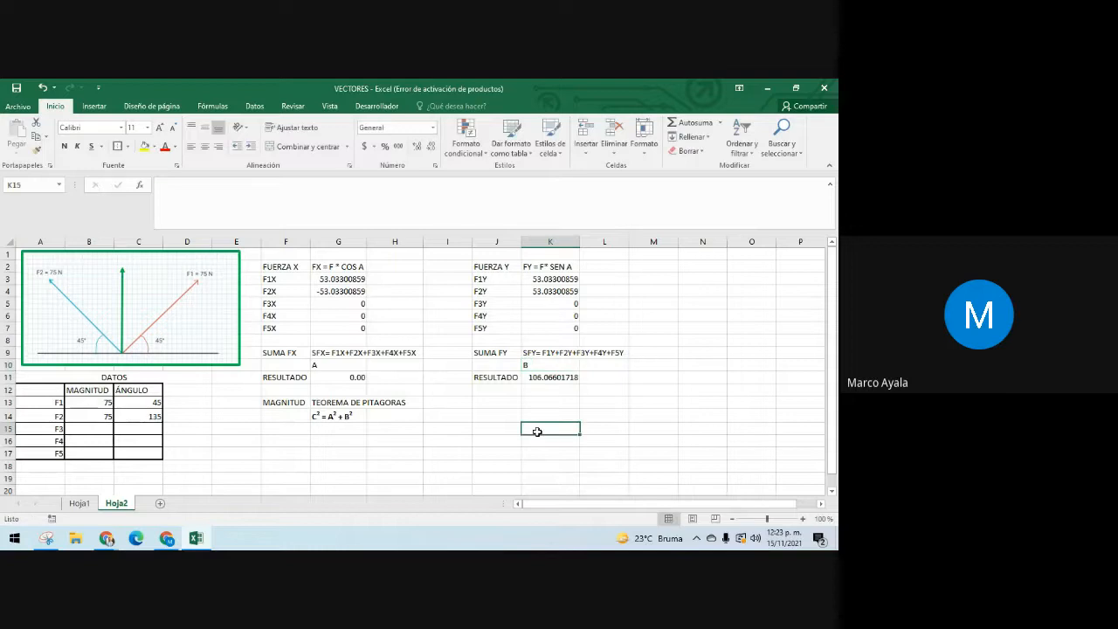
Step: Enter the formula =(G11^2)+(K11^2) in cell H14 to add the squares of the X and Y sums
click(385, 418)
text(=)
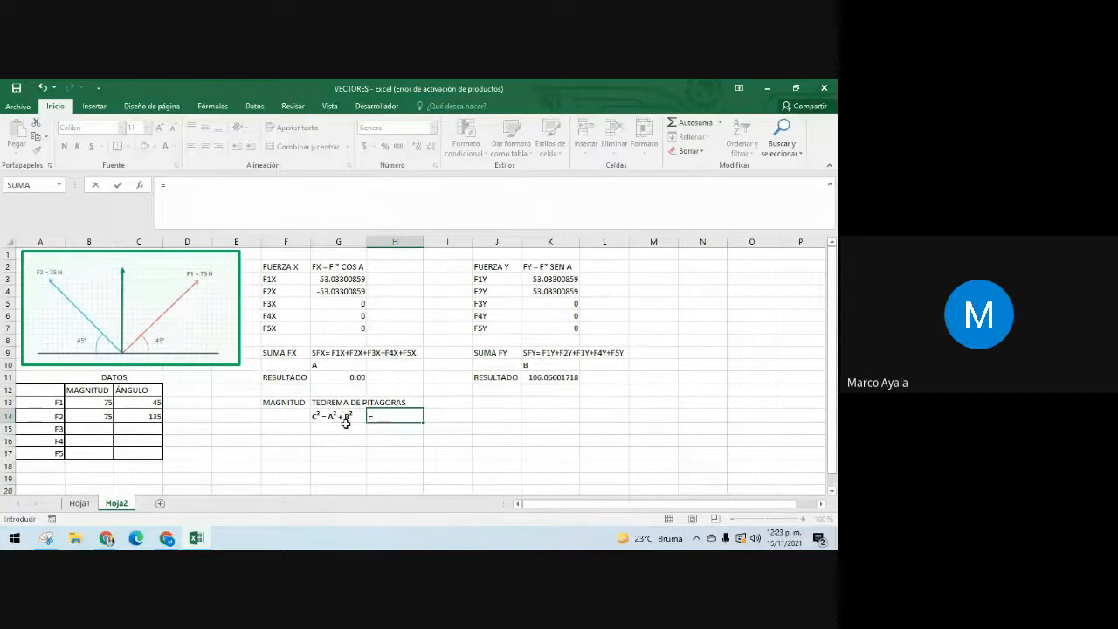
text(()
click(340, 378)
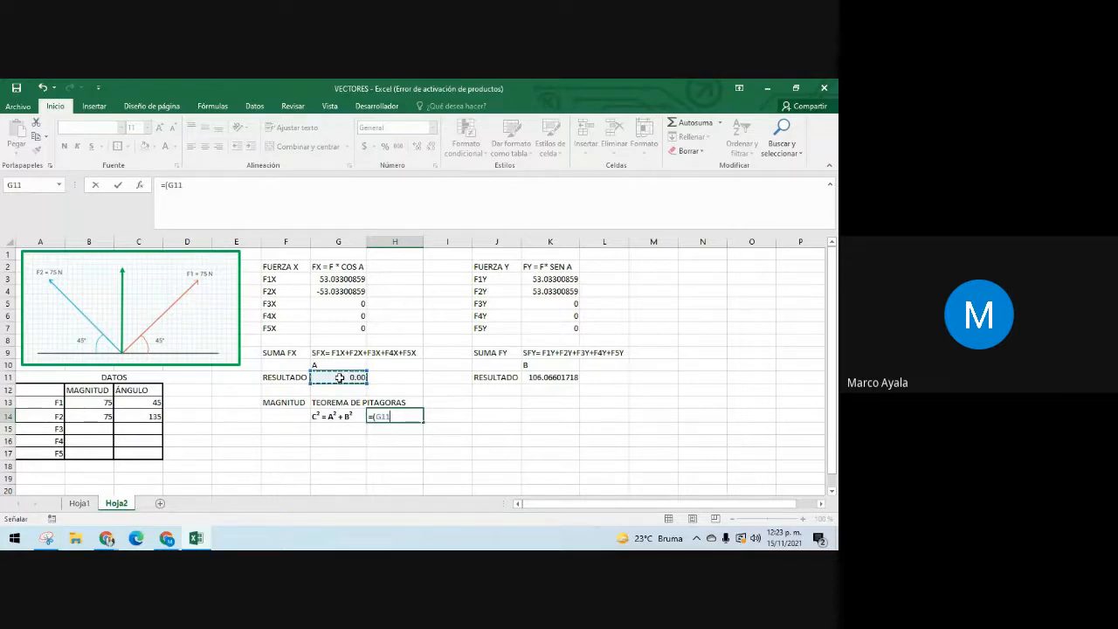
text(^2)
text(+()
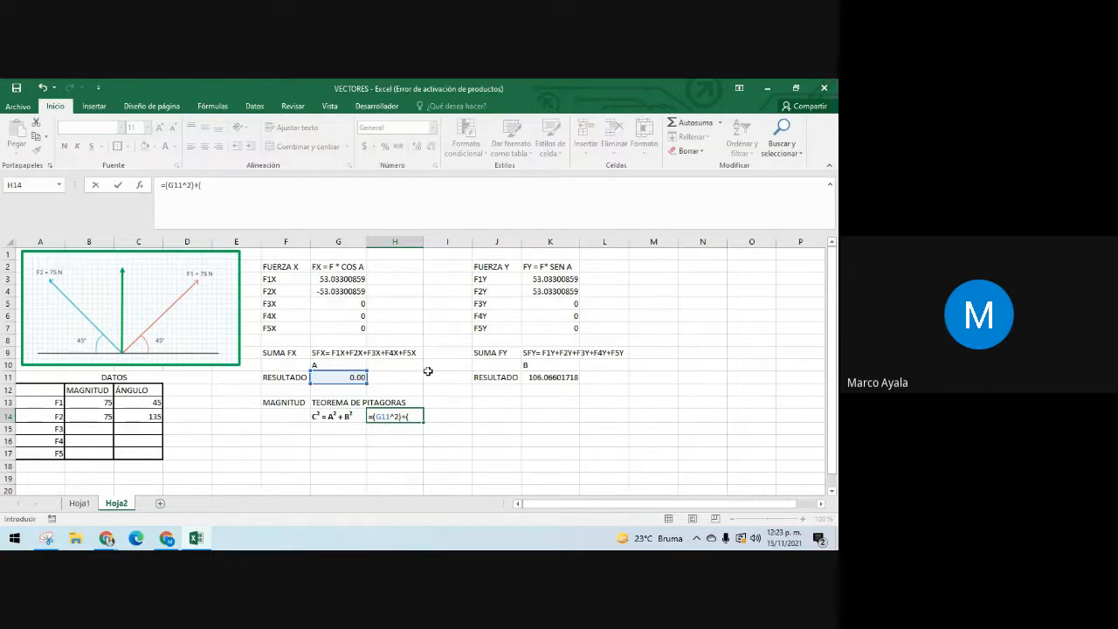
click(546, 378)
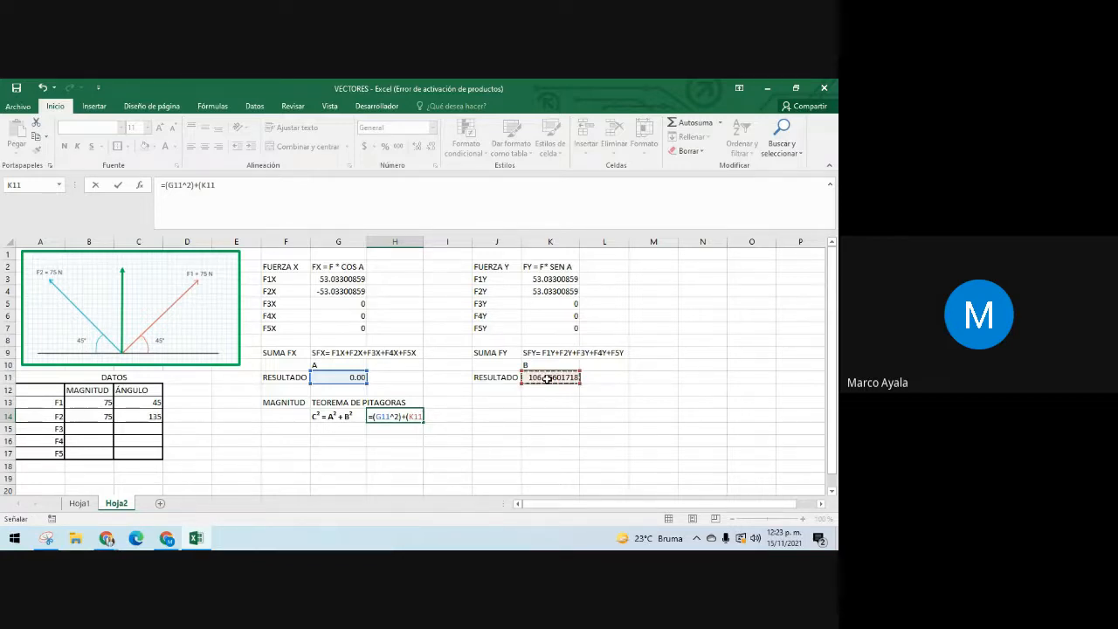
text(^2))
key(Return)
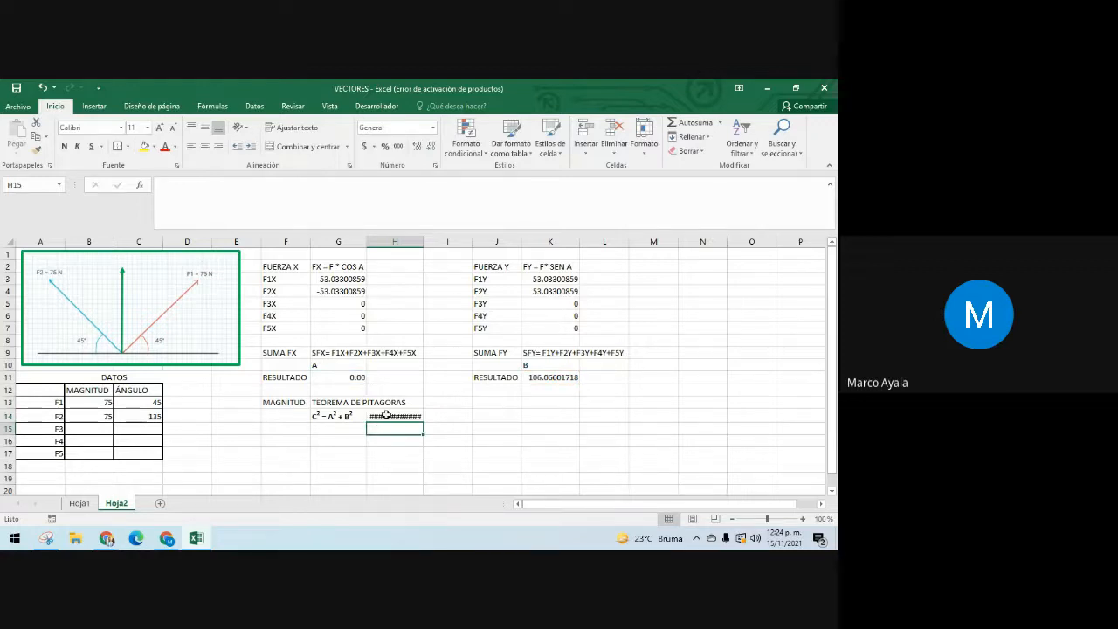
Step: Reduce the number format of cell H14 to three decimal places
click(387, 413)
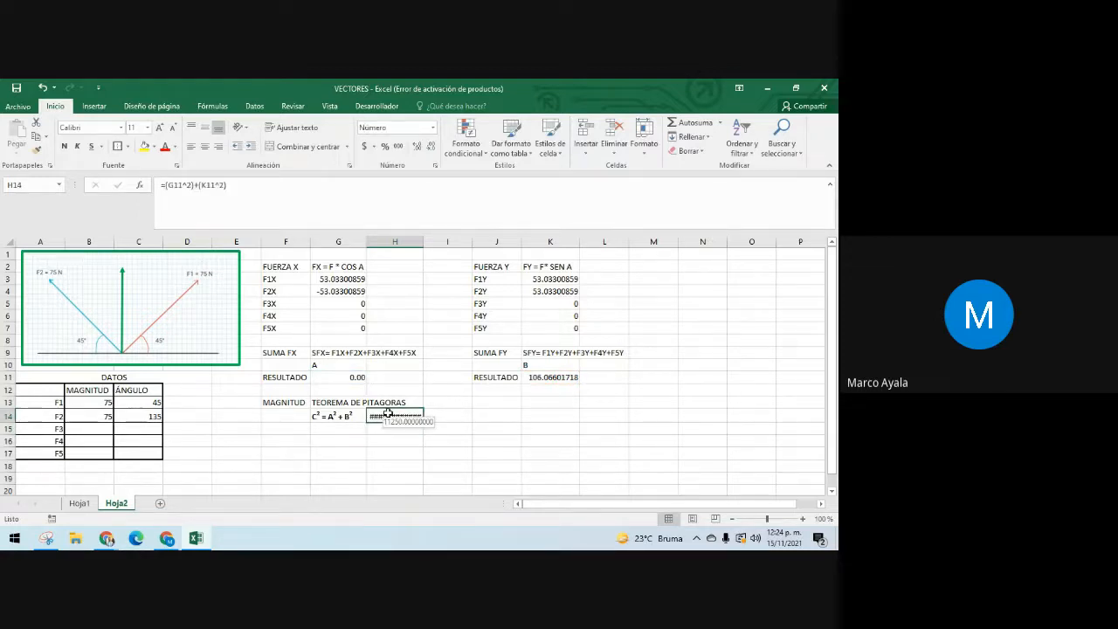
right_click(389, 415)
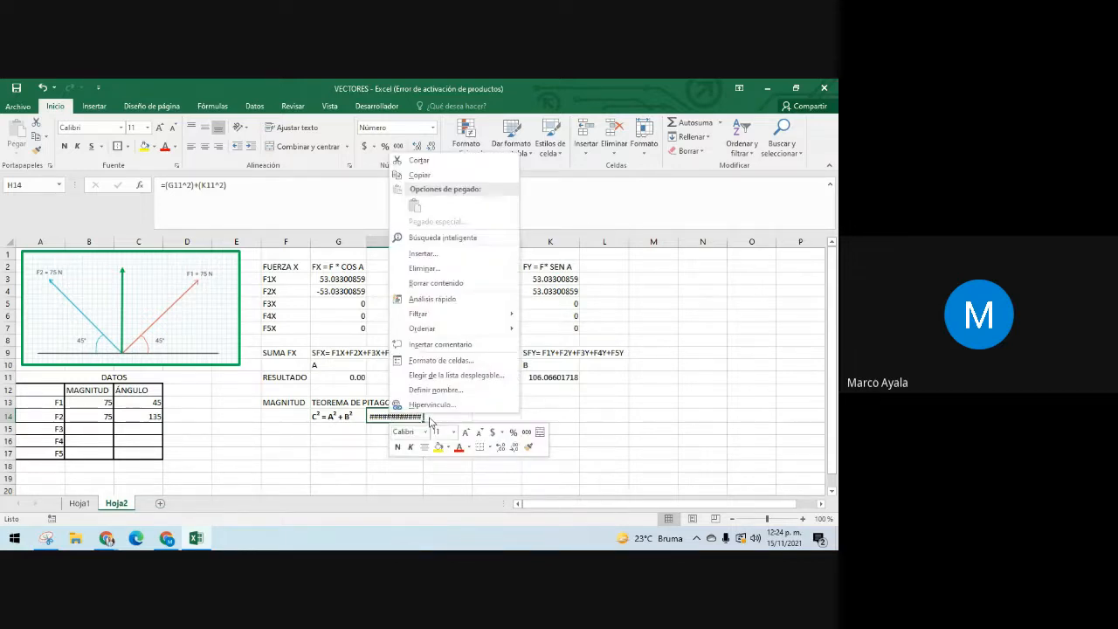
click(568, 424)
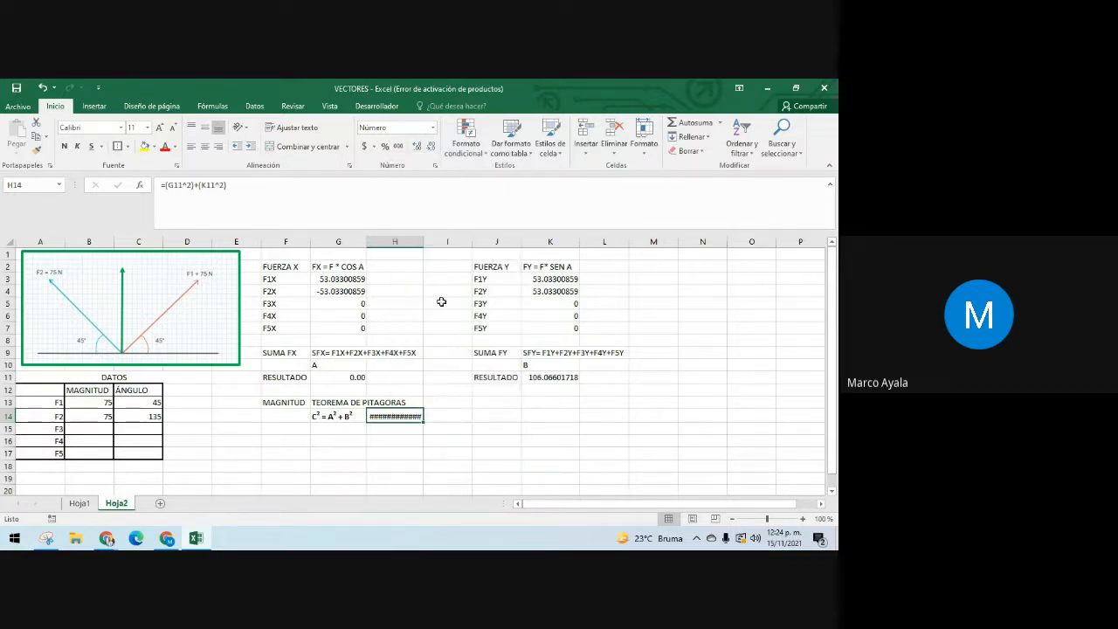
click(431, 148)
click(415, 147)
click(432, 149)
click(431, 148)
click(431, 149)
click(431, 149)
click(432, 148)
click(417, 149)
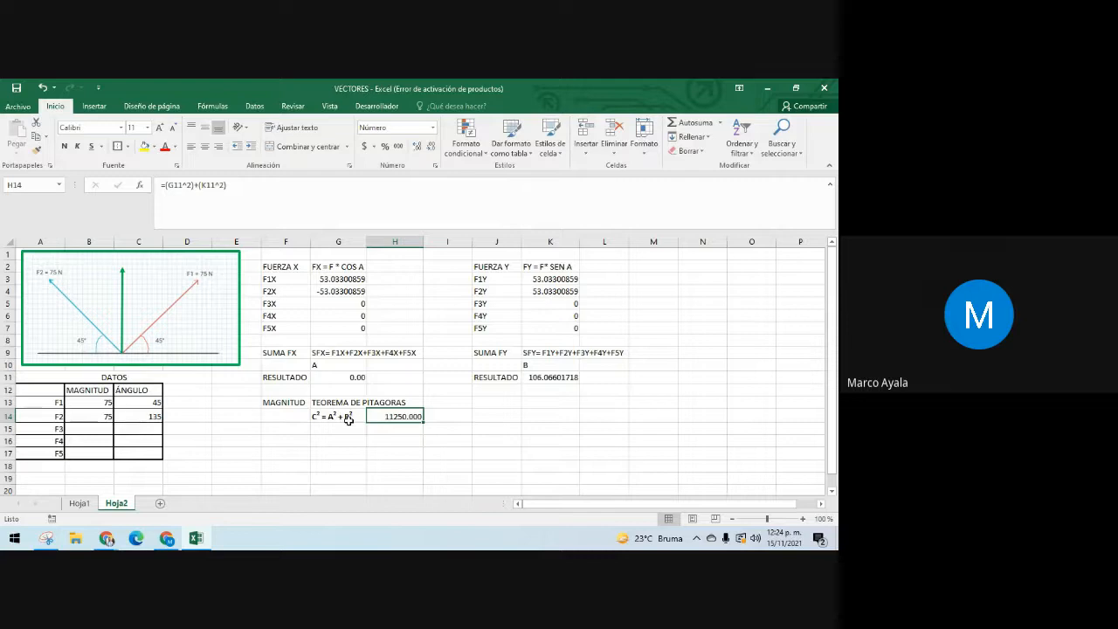
Step: Enter the label RESULTADO in cell F16 and select cell G16 beside it
click(301, 441)
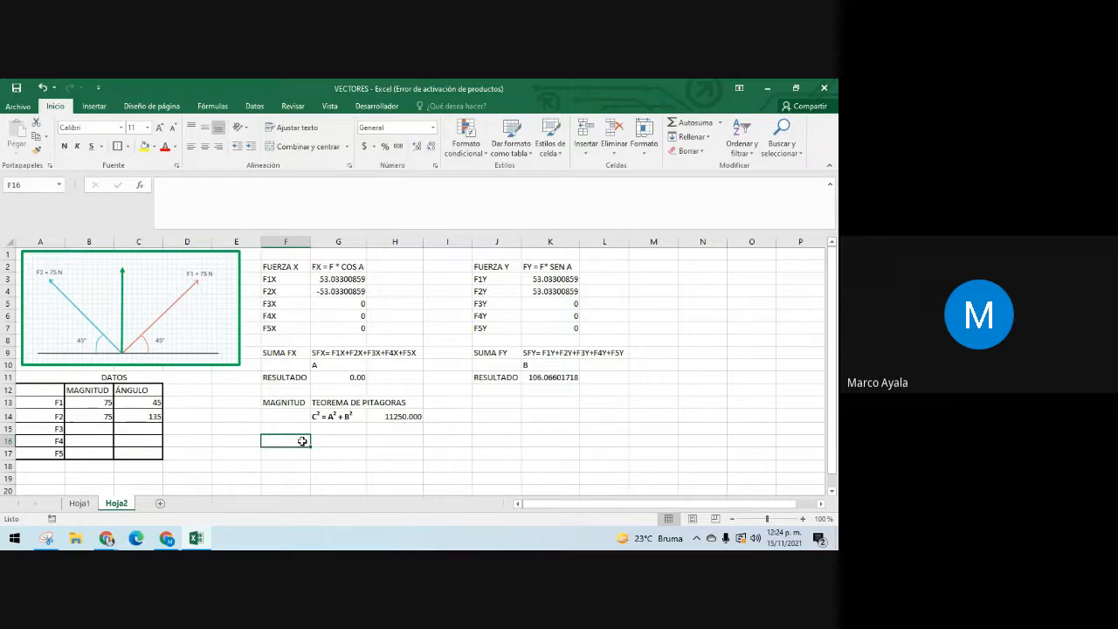
text(RESU)
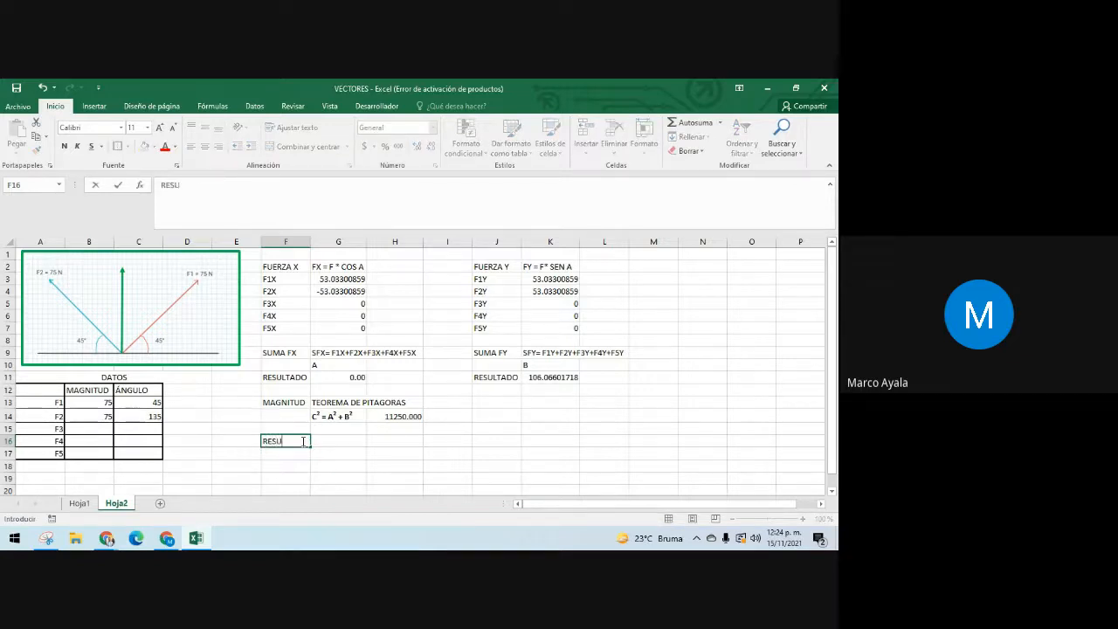
text(LTADO)
click(334, 439)
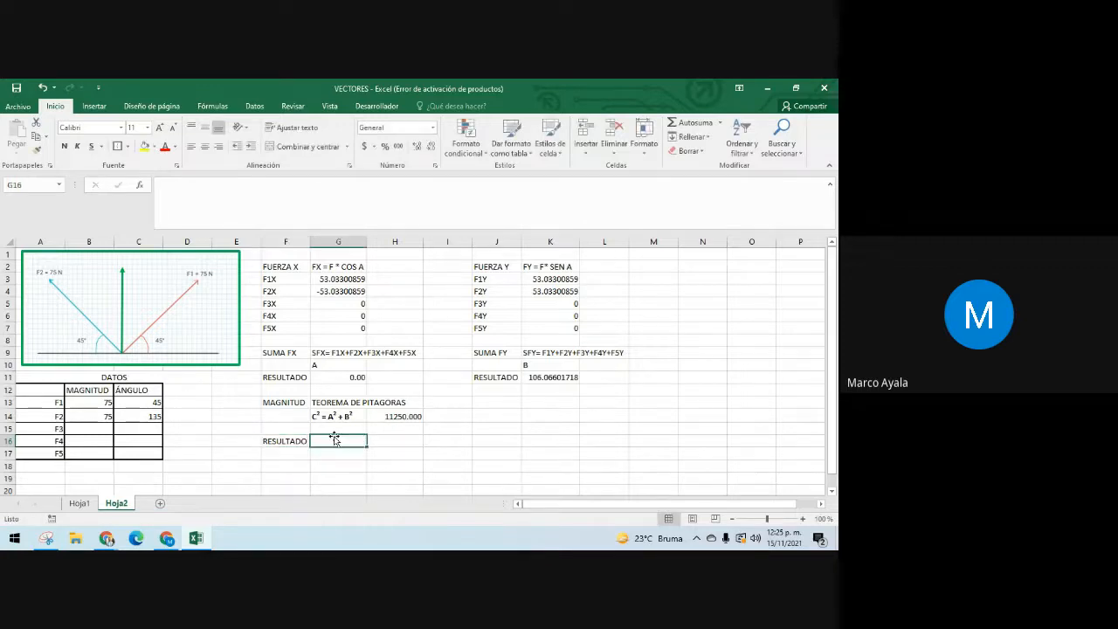
Step: Enter the formula =RAIZ(H14) in cell G16 to get the resultant's magnitude and make the result bold
text(=)
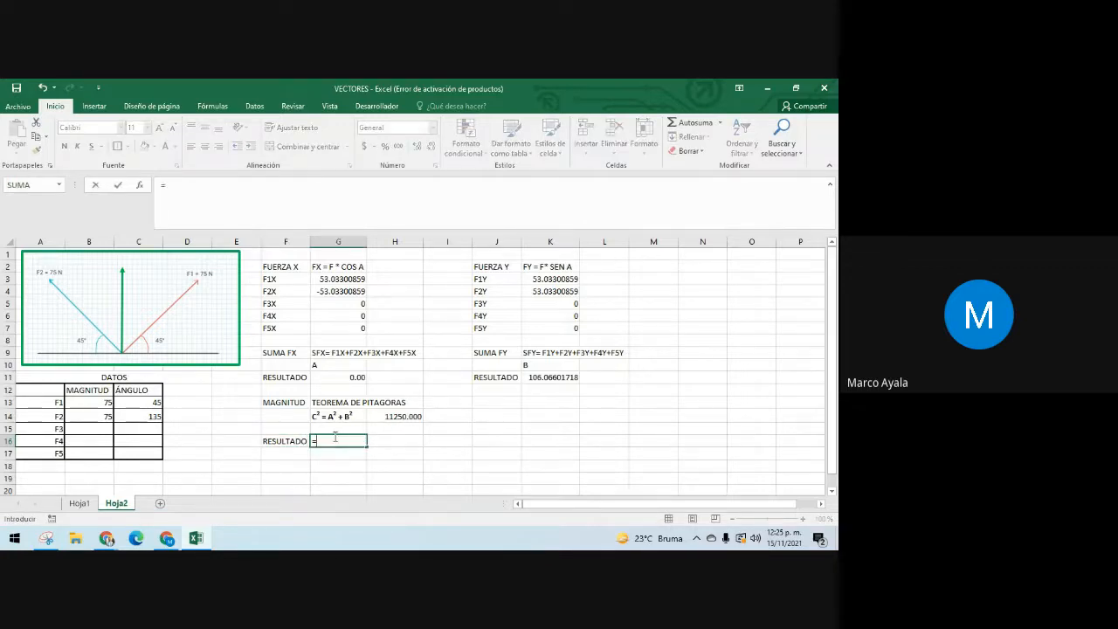
text(RA)
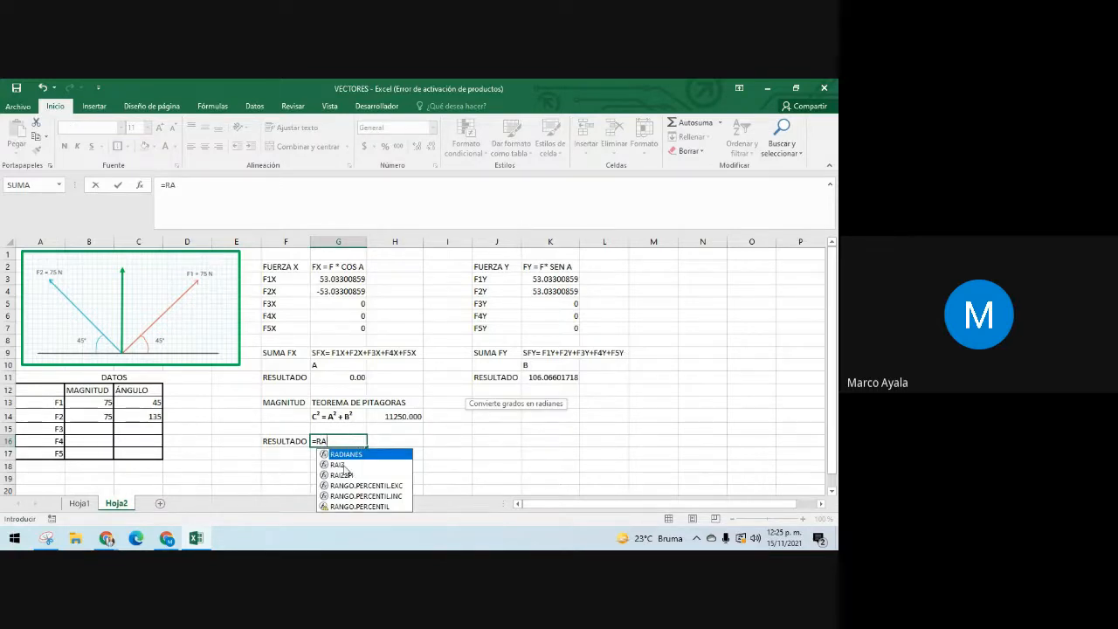
click(340, 466)
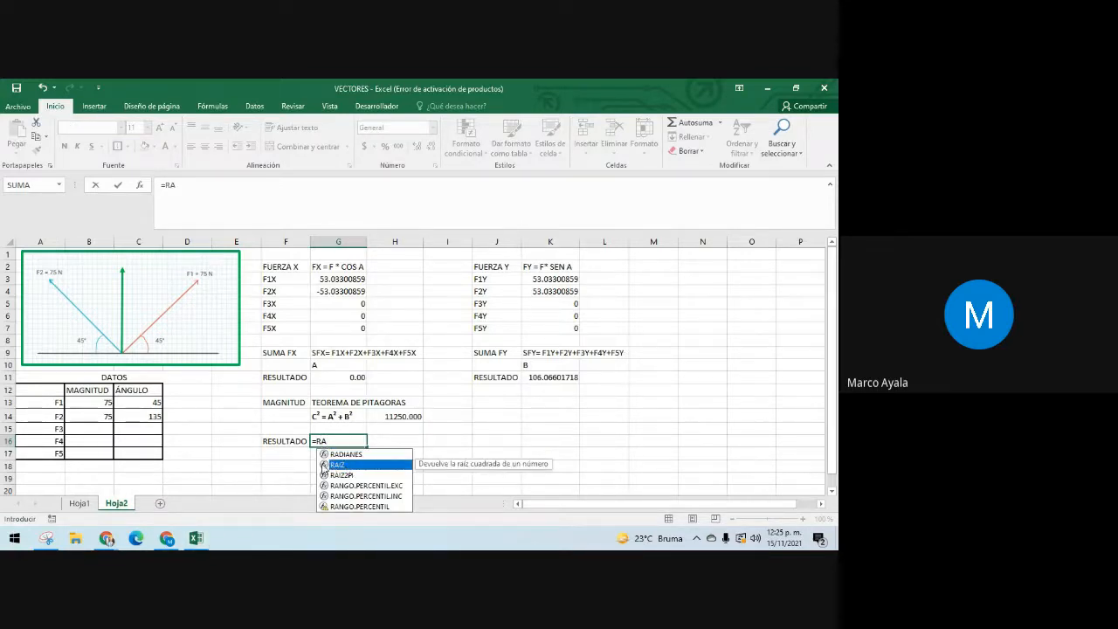
double_click(324, 465)
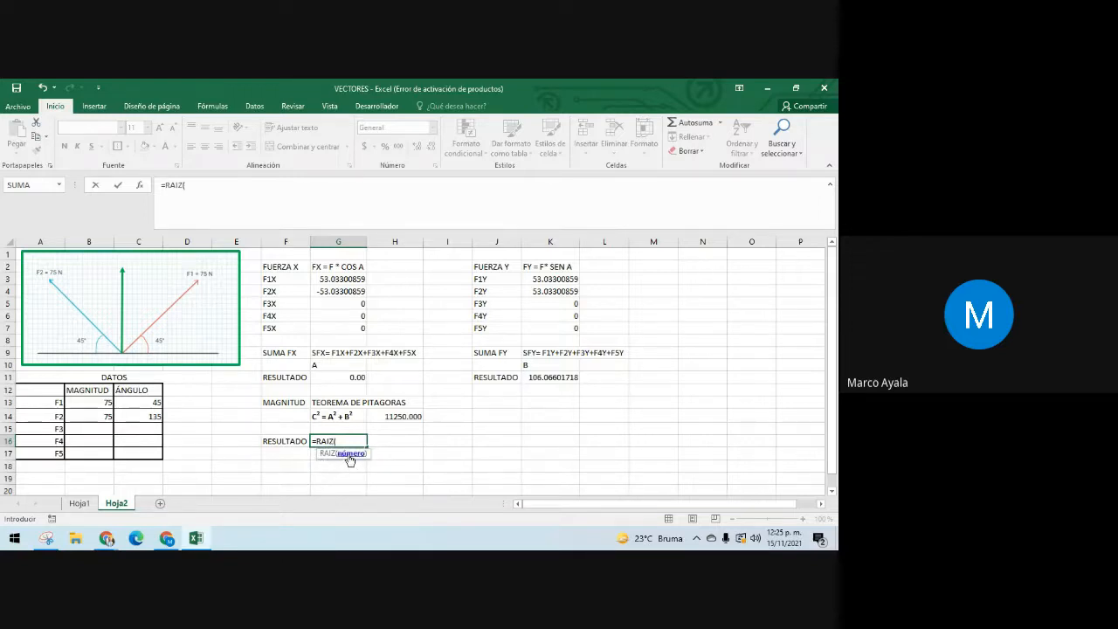
click(398, 416)
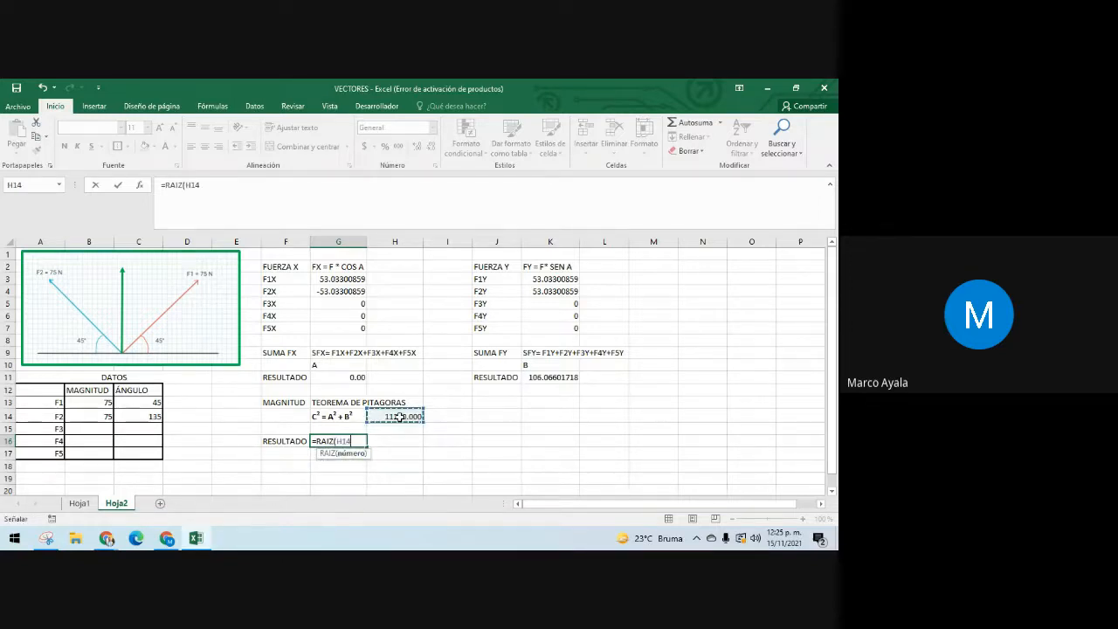
key(Return)
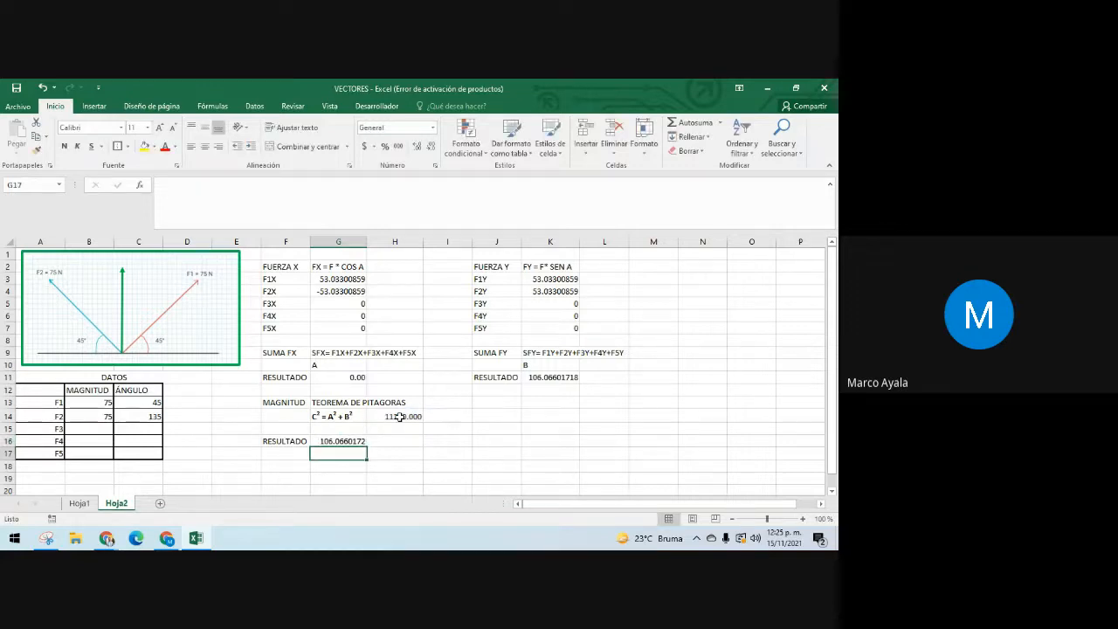
click(340, 440)
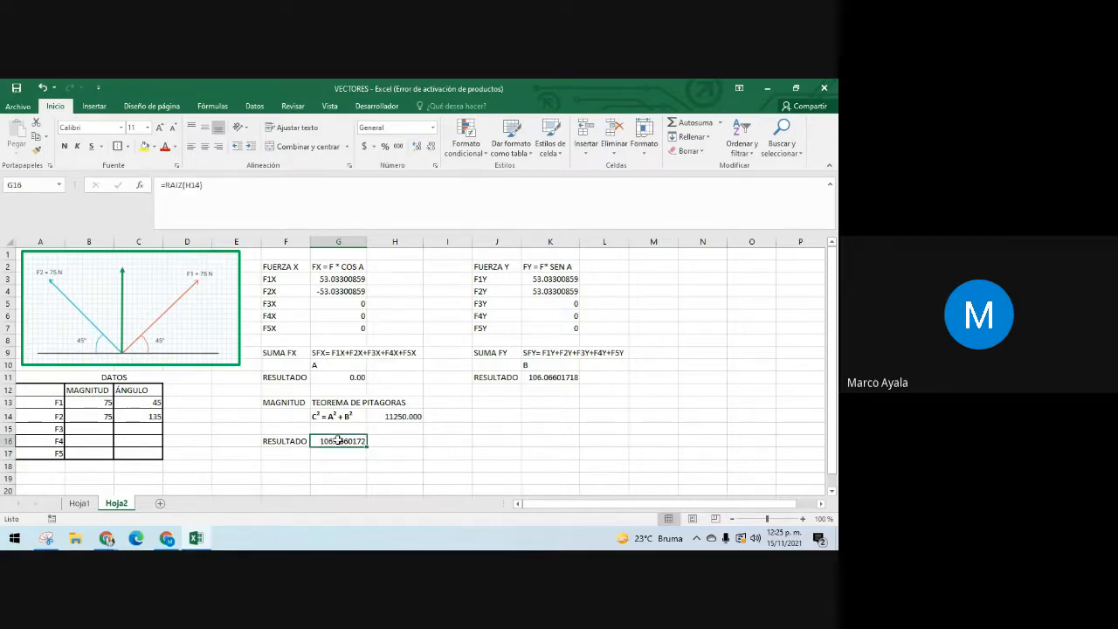
click(64, 147)
Step: Merge and center cells M2 to P2 and enter the heading RESULTADOS FINALES
click(668, 270)
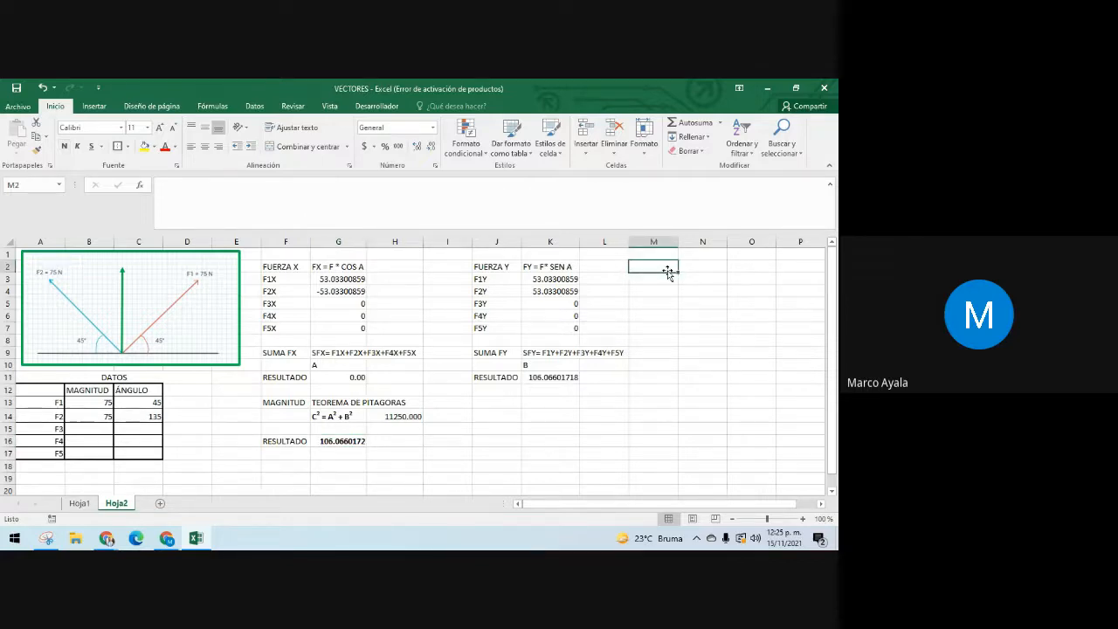
drag(668, 270, 786, 267)
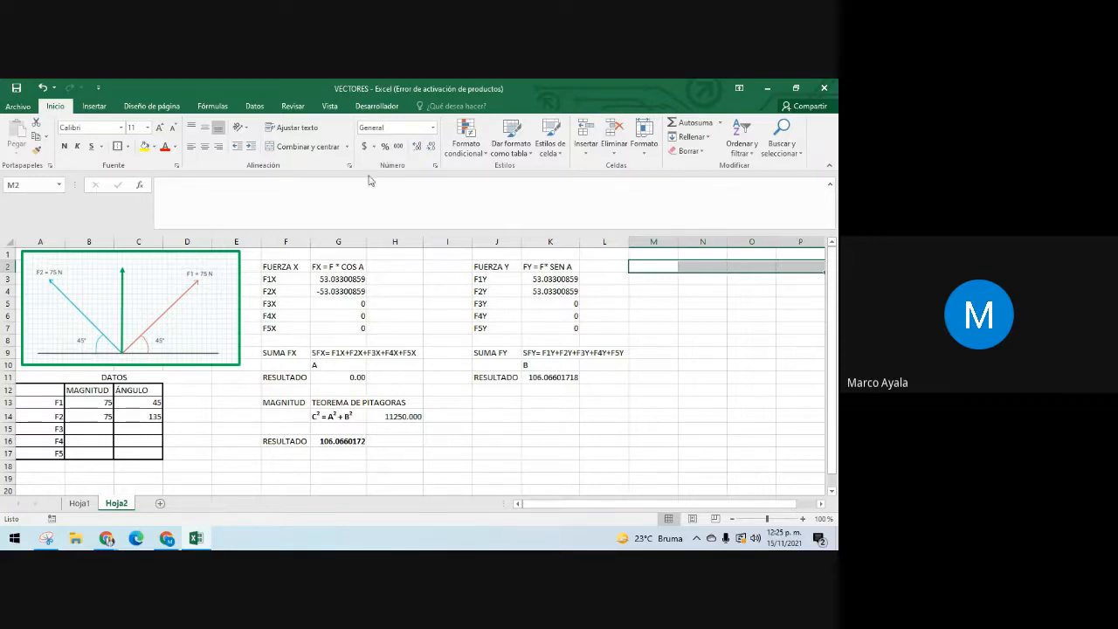
click(276, 152)
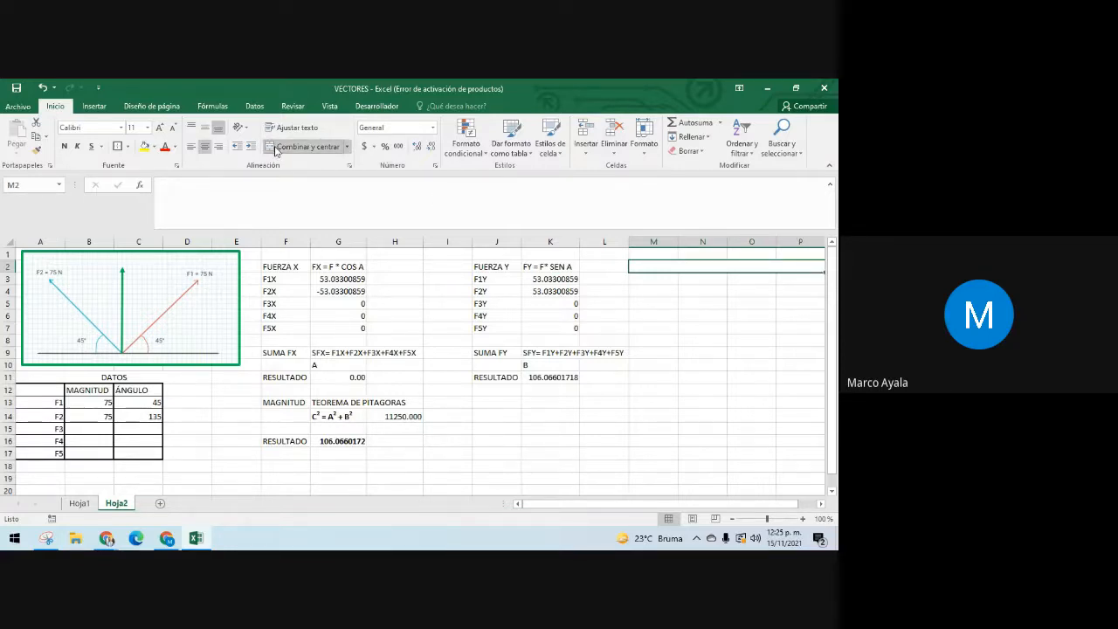
text(RESULTADOS)
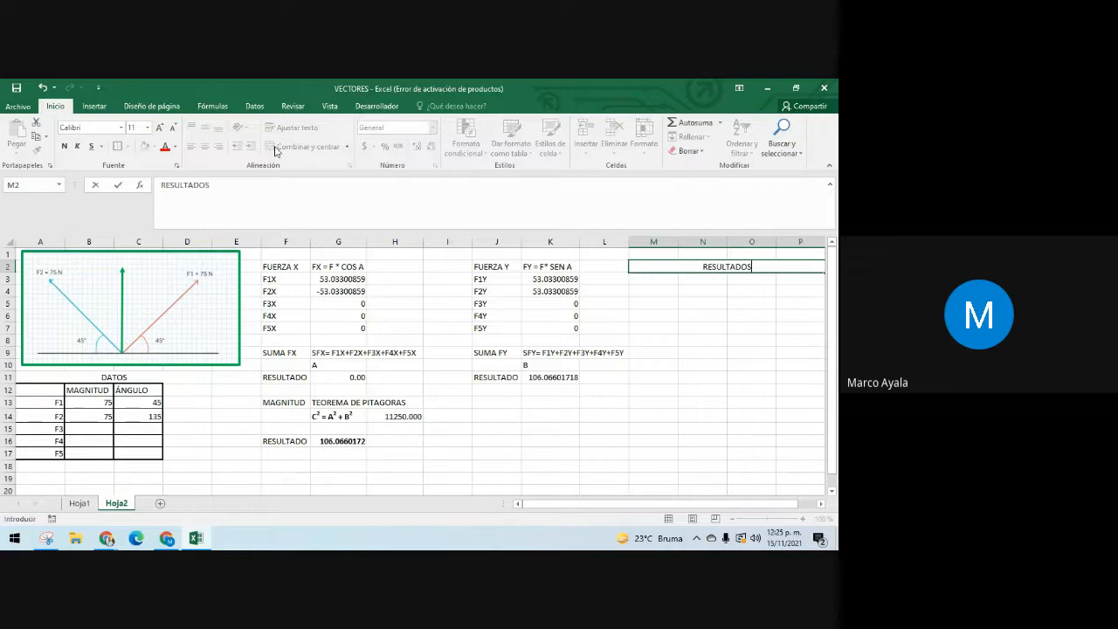
text( FINALES)
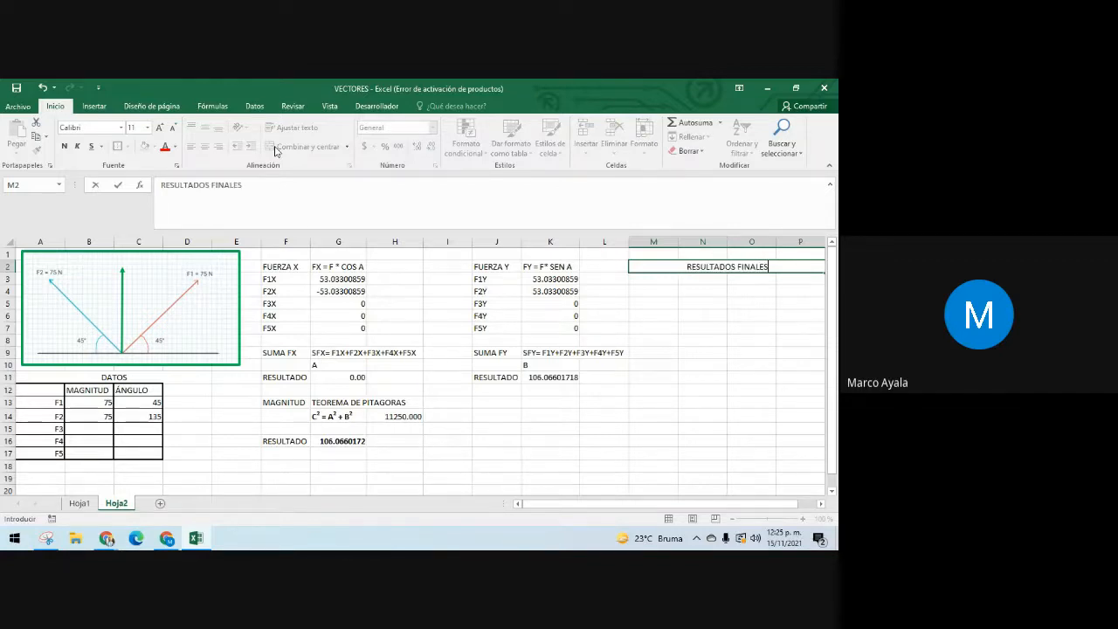
Step: Enter the label VECTOR RE. in cell M4 under the final results heading
click(656, 288)
text(FR)
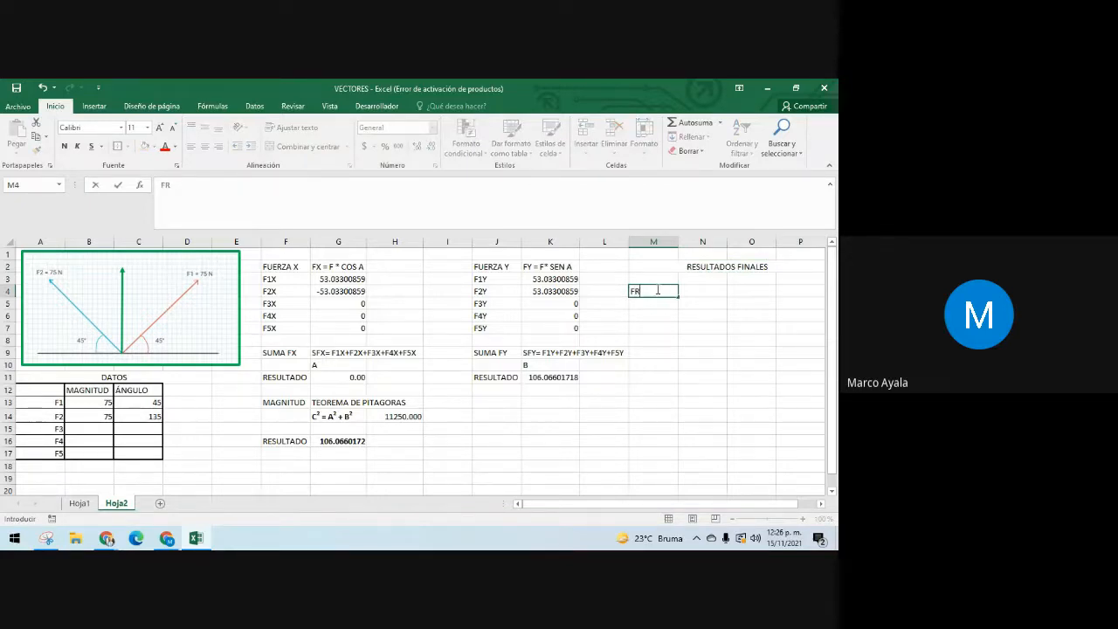
key(BackSpace)
key(BackSpace)
text(VECTOR RE.)
Step: Enter the column headings MAGNITUD in cell N4 and ÁNGULO in cell O4
click(703, 292)
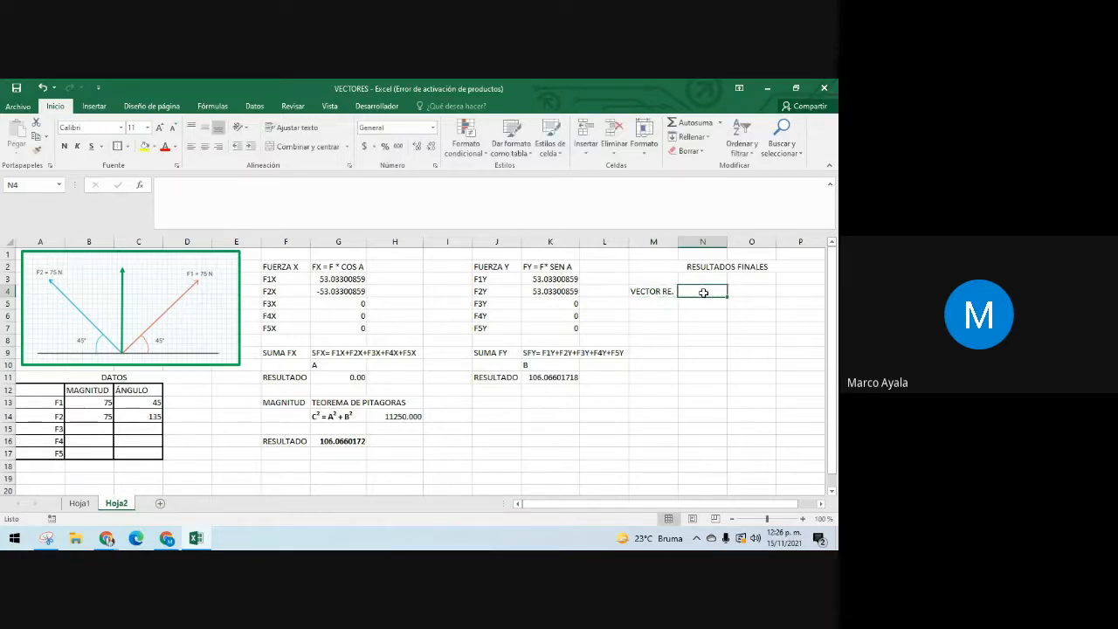
text(MAG)
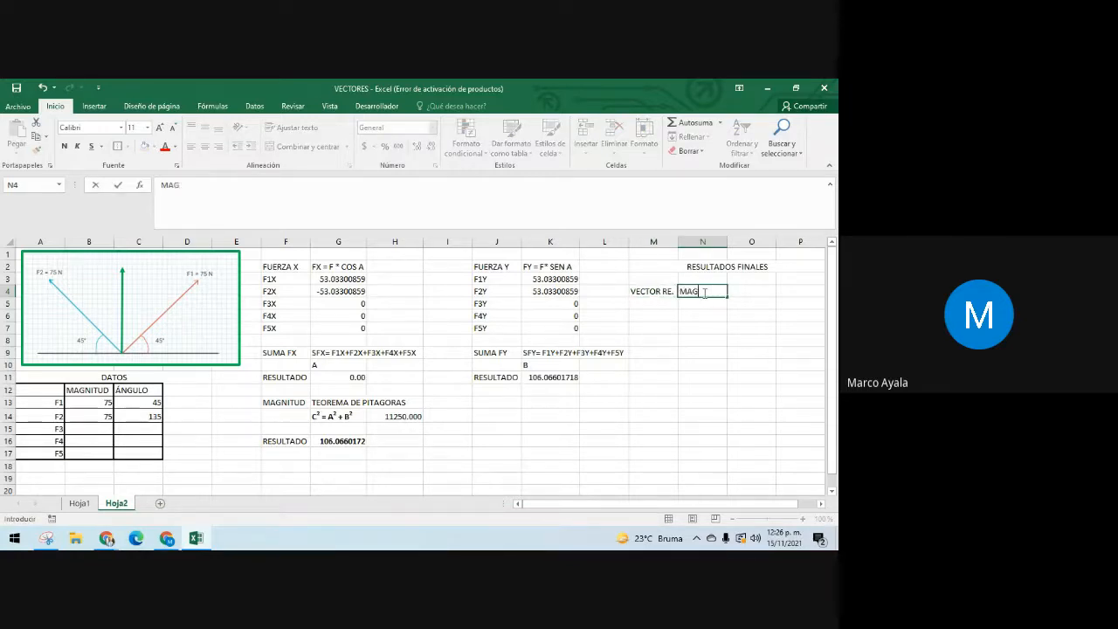
text(NITUD)
key(Tab)
text(ANG)
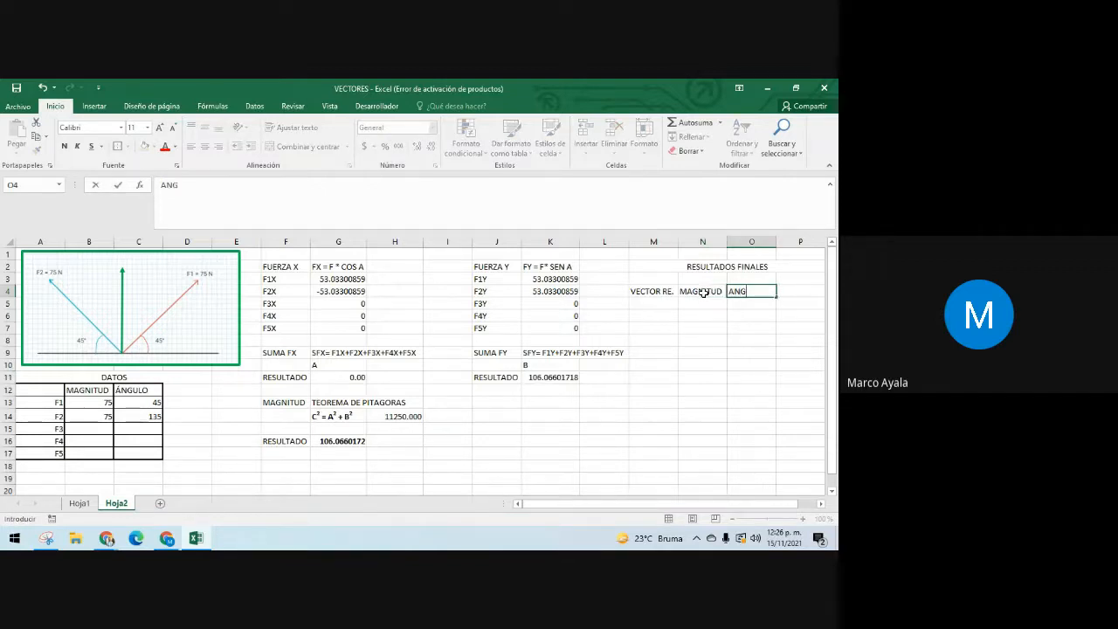
key(BackSpace)
key(BackSpace)
key(BackSpace)
text(ÁNGULO)
key(Return)
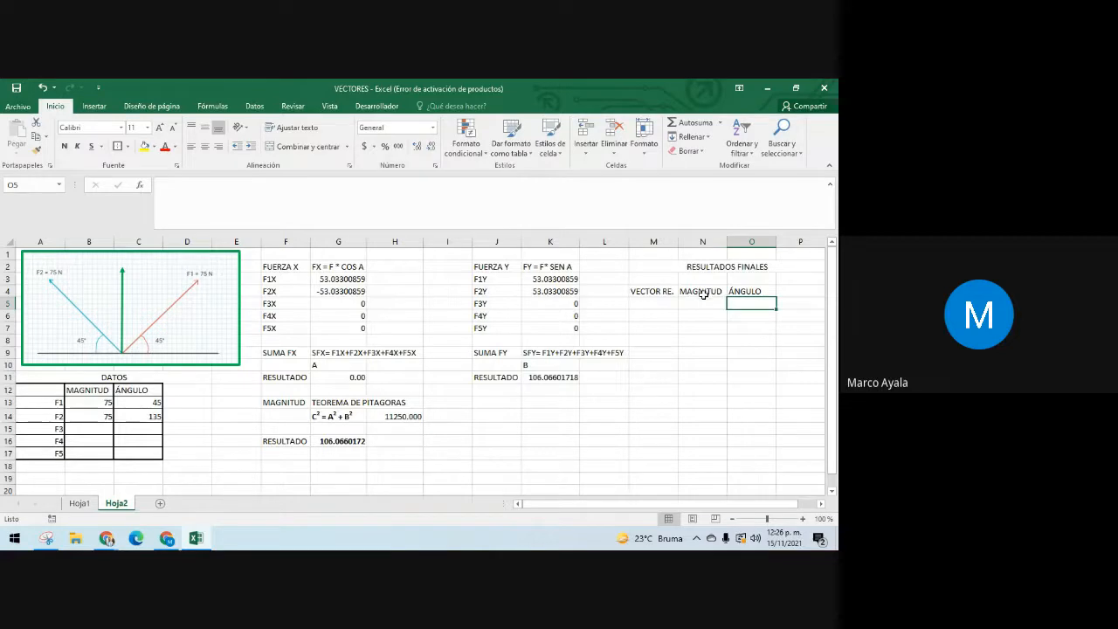
Step: Try to bring the magnitude result into cell N5 with the formula =G16:G17
click(714, 301)
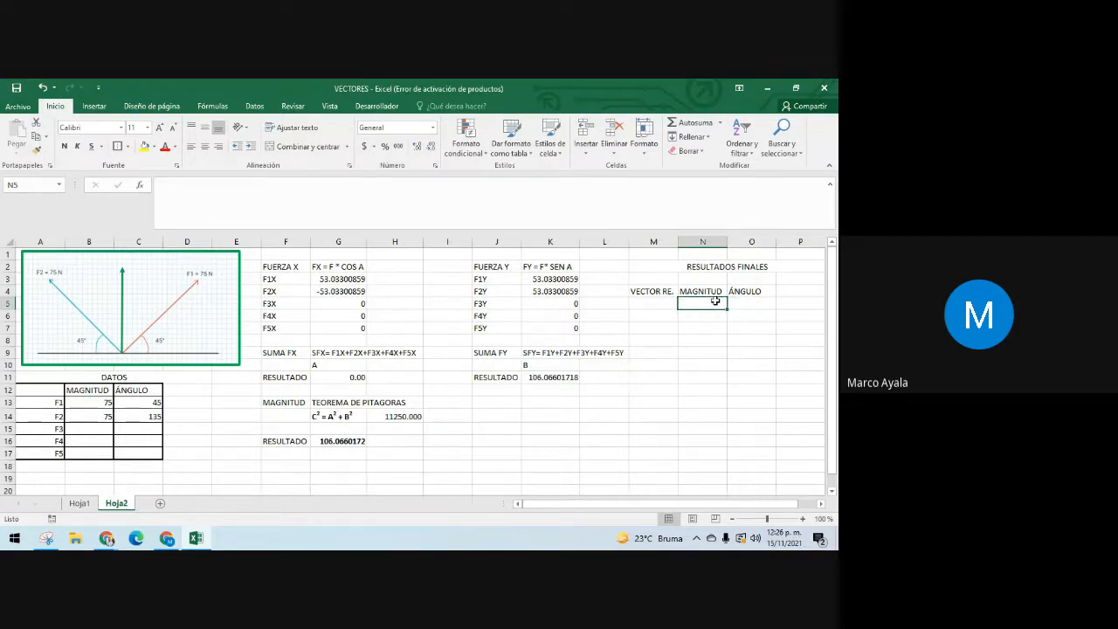
text(=)
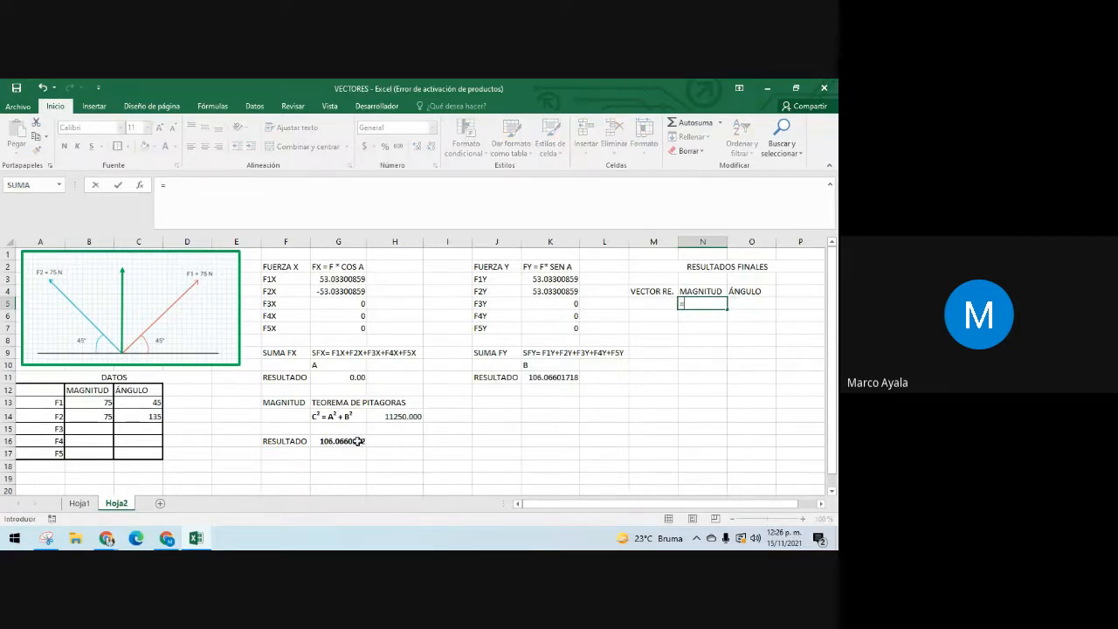
click(357, 441)
key(Return)
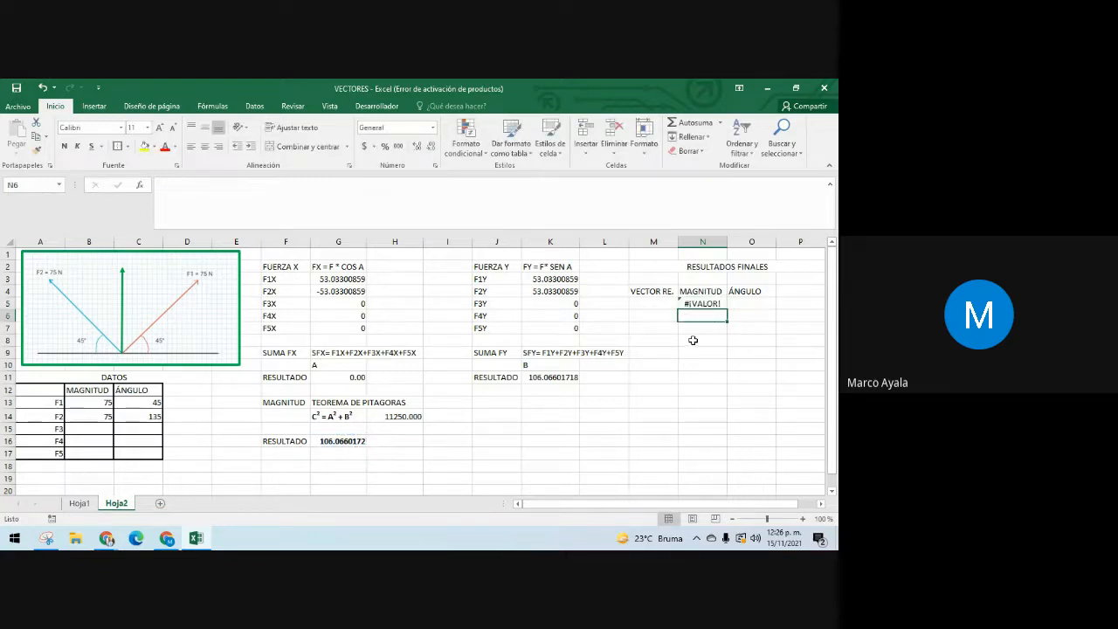
Step: Set the cell format of N5 to the Número category
click(696, 303)
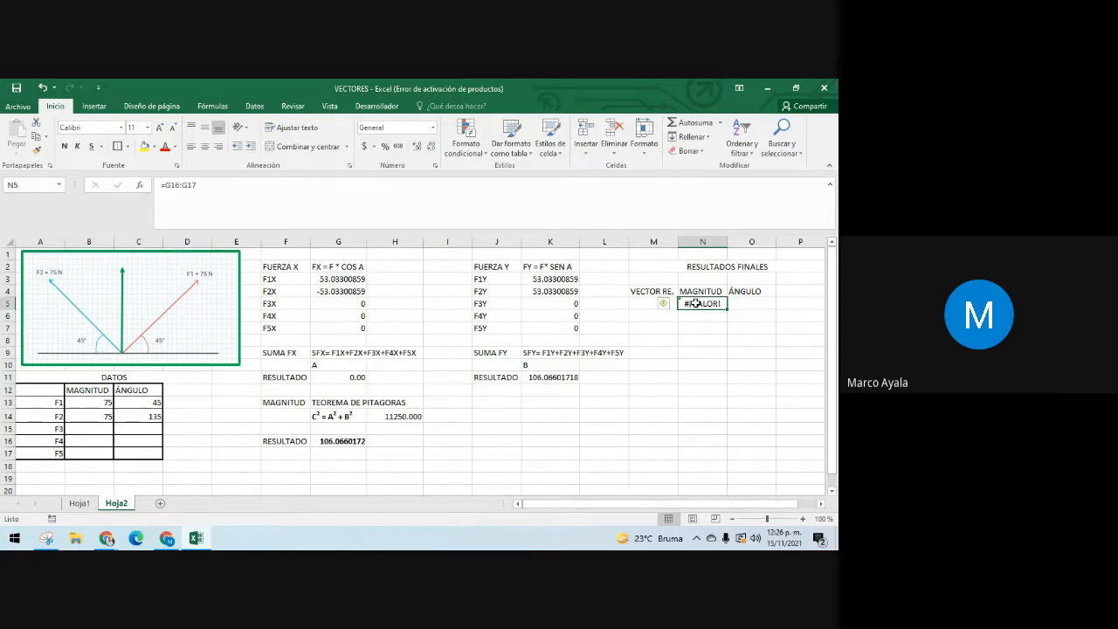
right_click(696, 303)
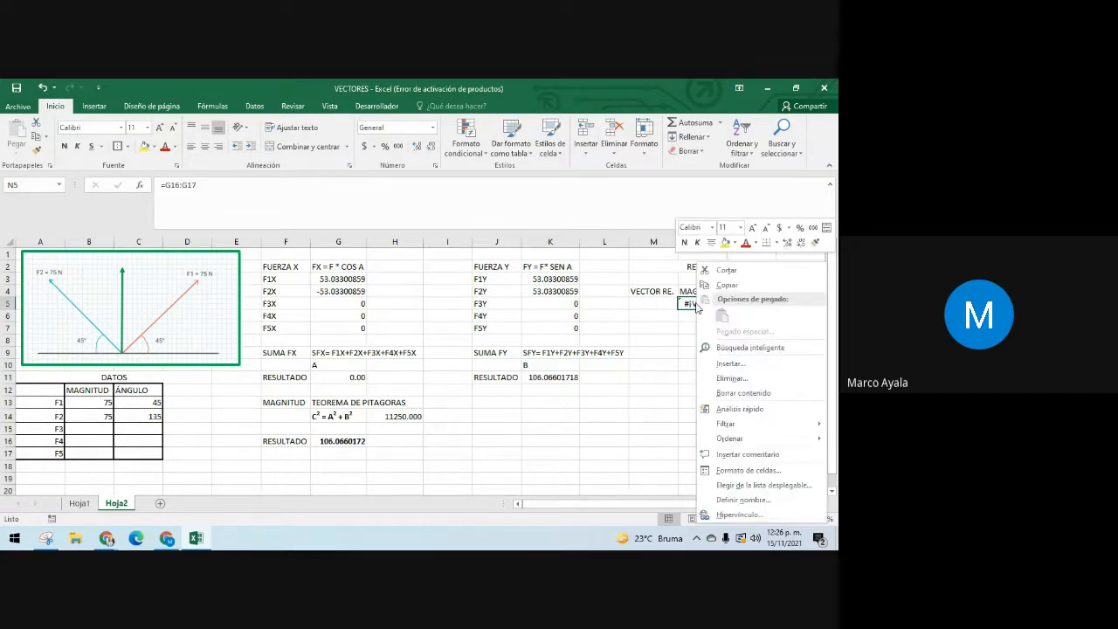
click(730, 472)
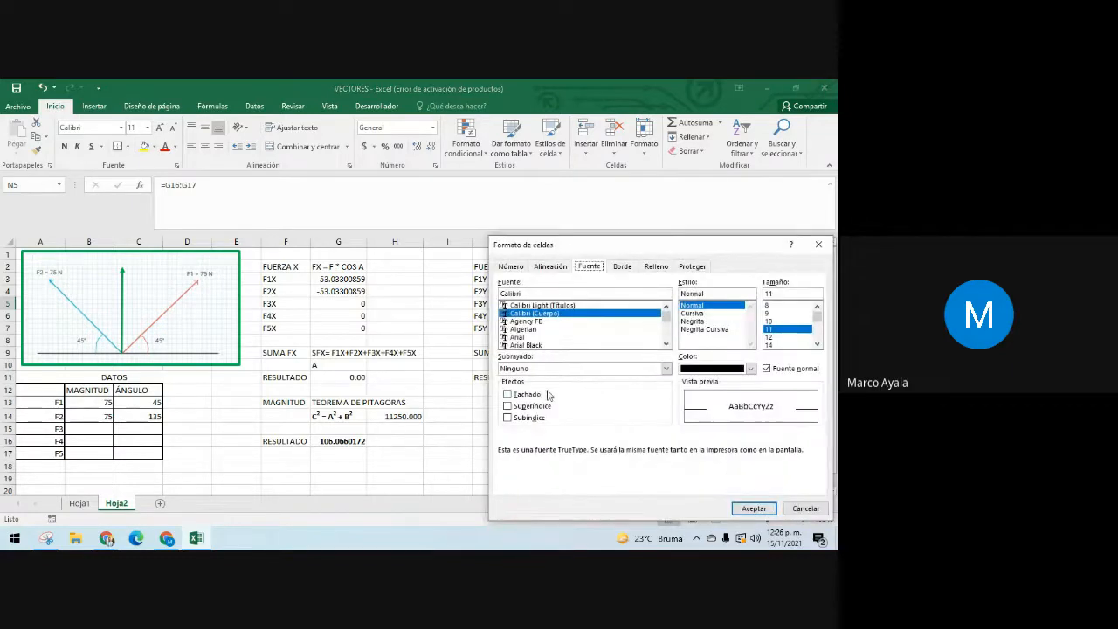
click(511, 267)
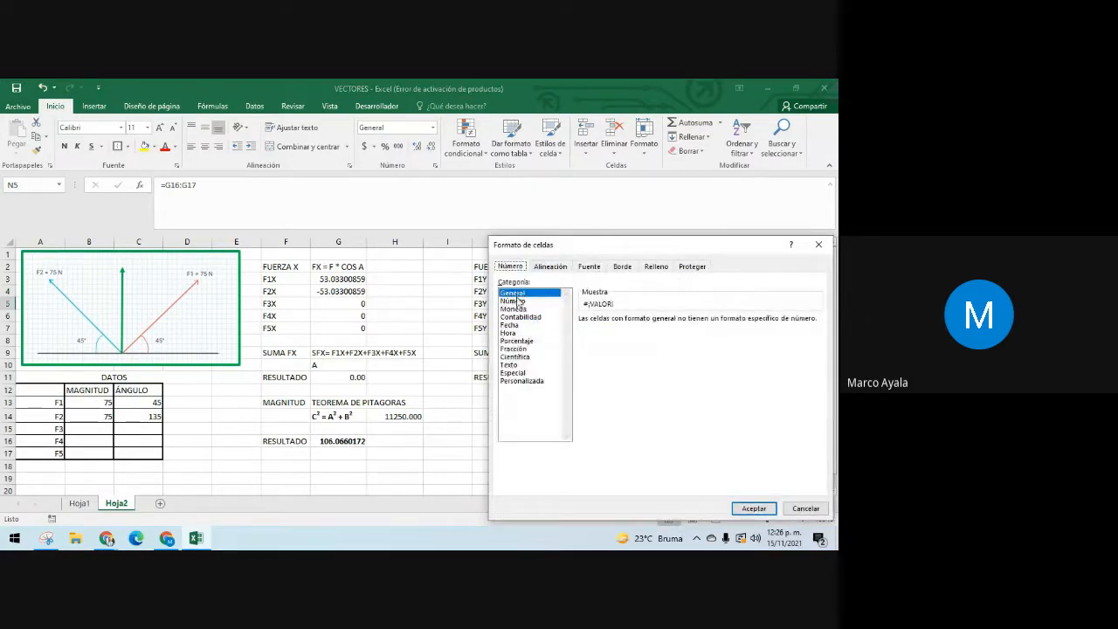
click(516, 300)
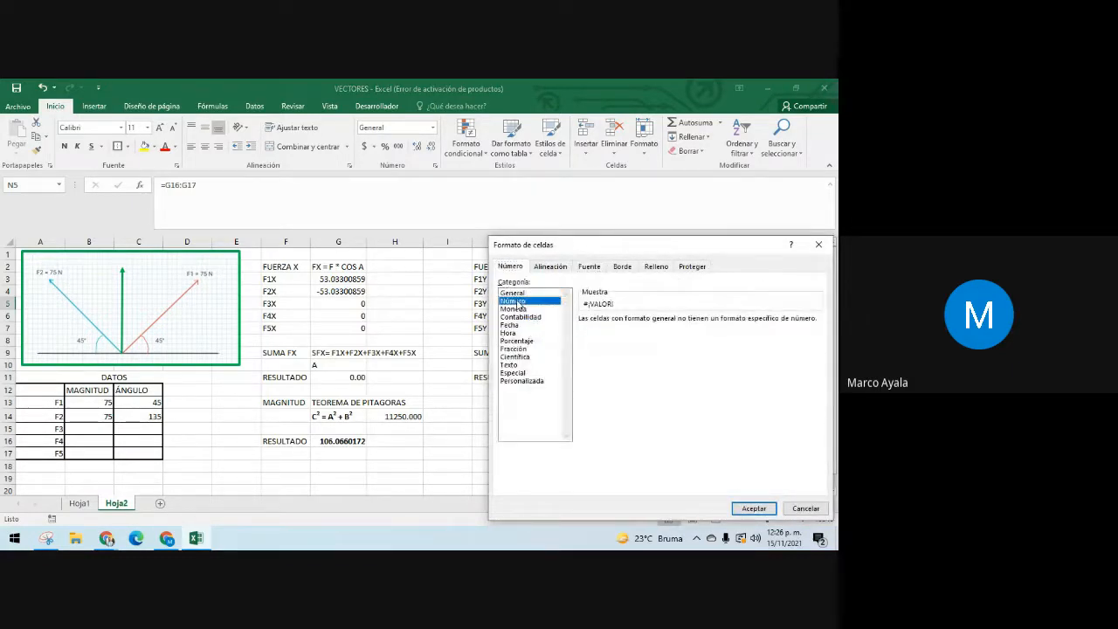
click(754, 508)
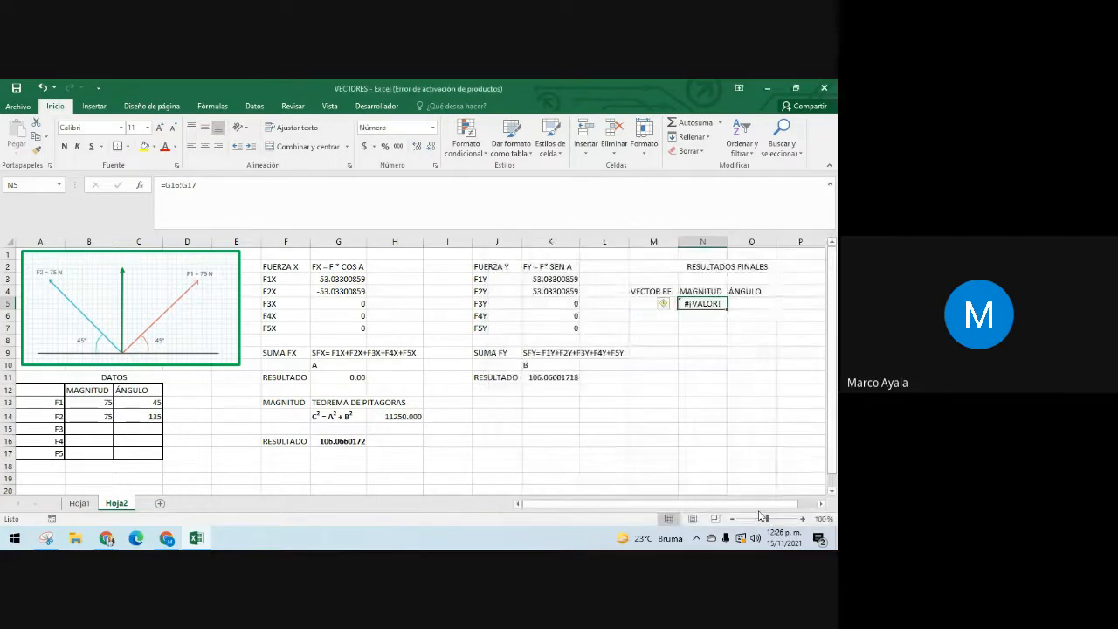
Step: Check the formula in cell N5 and clear it
double_click(703, 304)
click(683, 368)
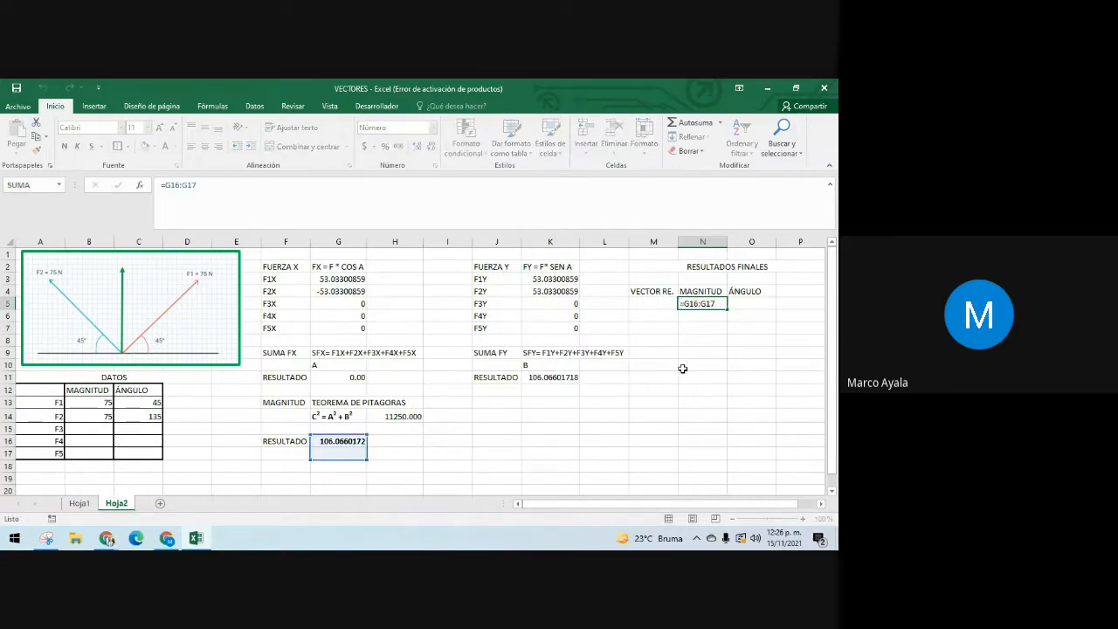
click(694, 306)
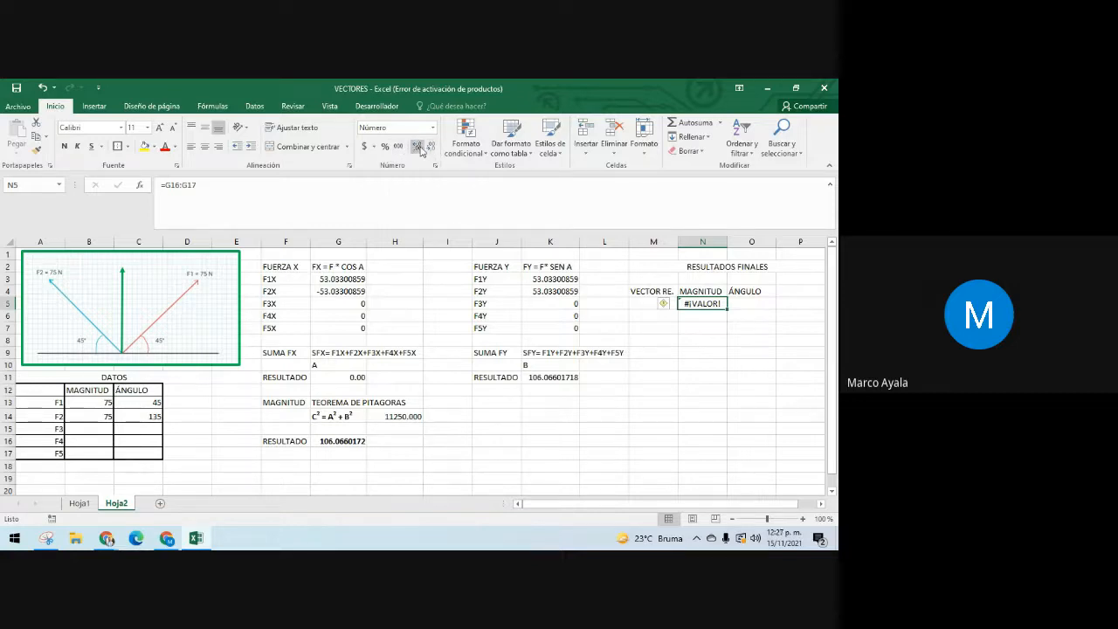
key(BackSpace)
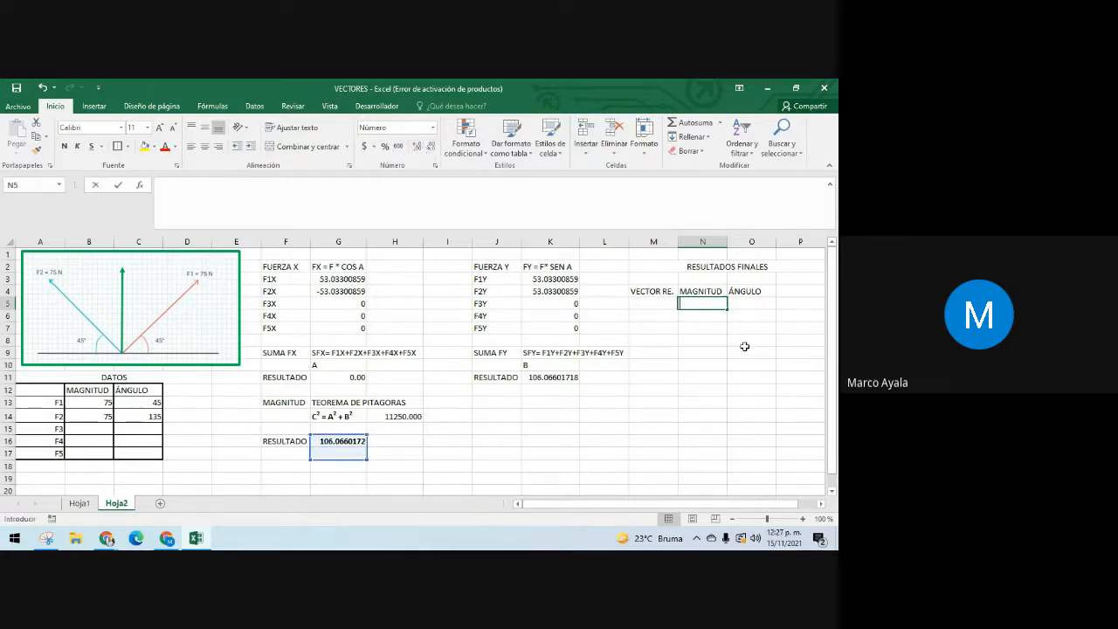
click(714, 380)
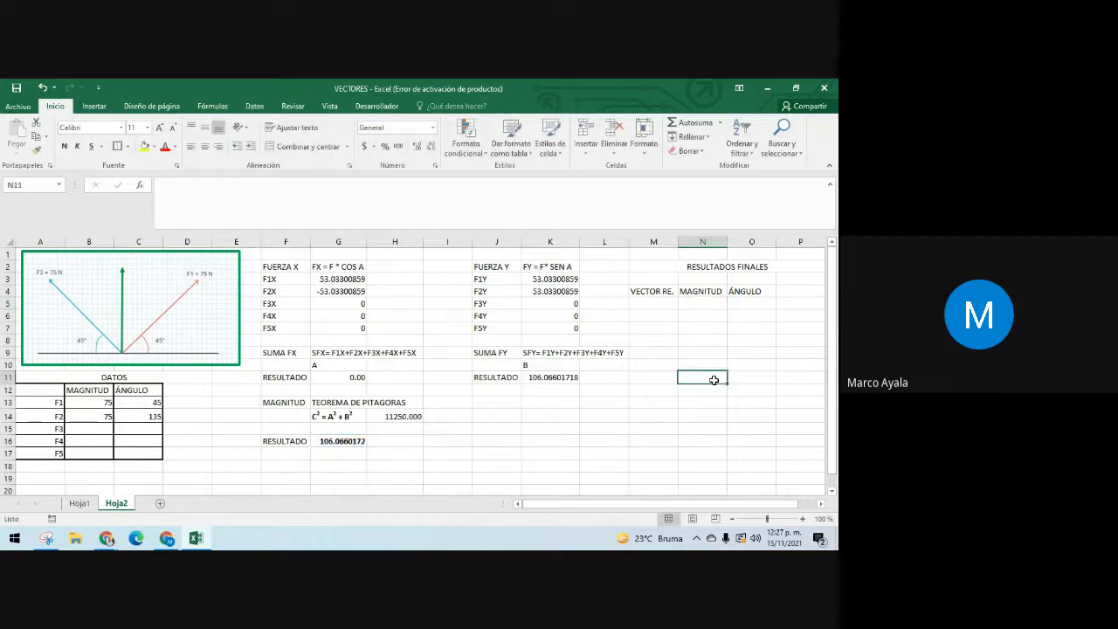
Step: Enter the formula =G16 in cell N5 to show the magnitude and select the range N5:O5
click(702, 303)
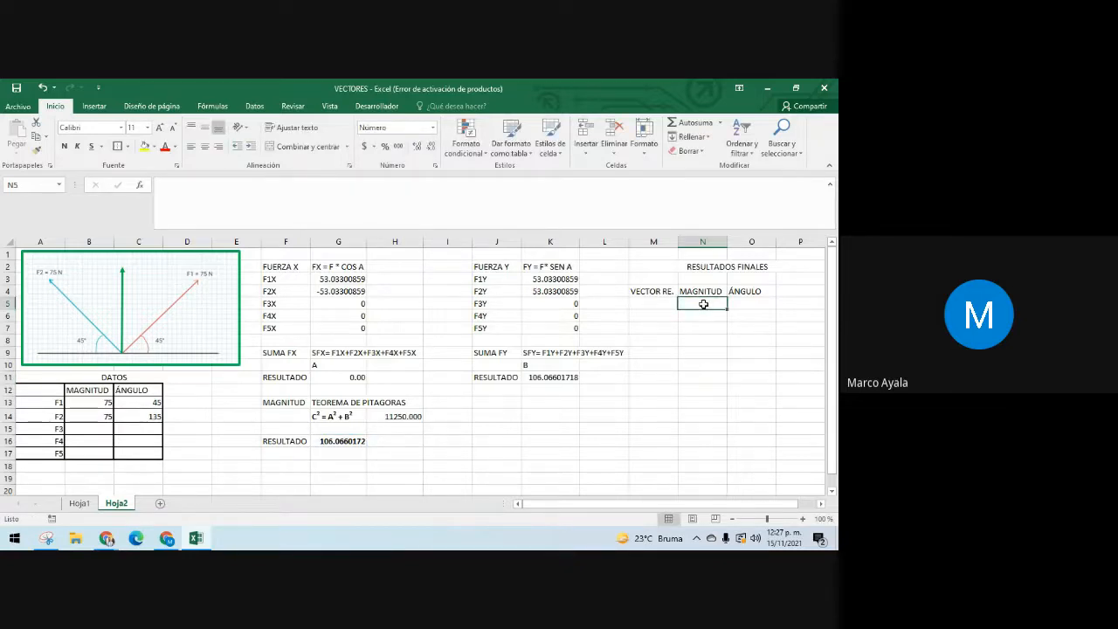
text(=)
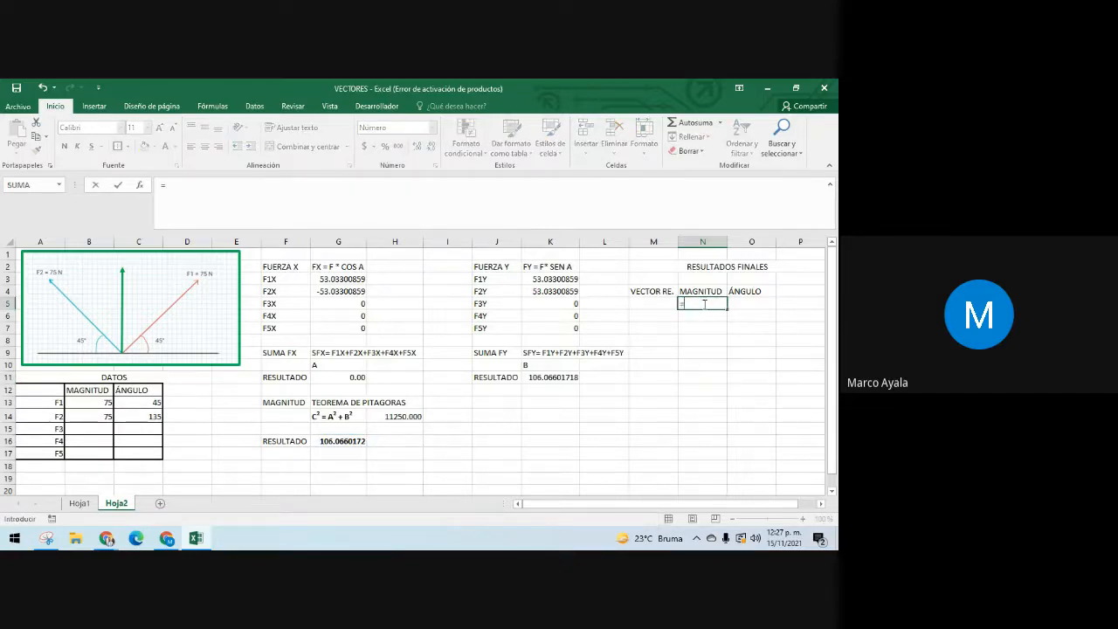
click(343, 438)
key(Return)
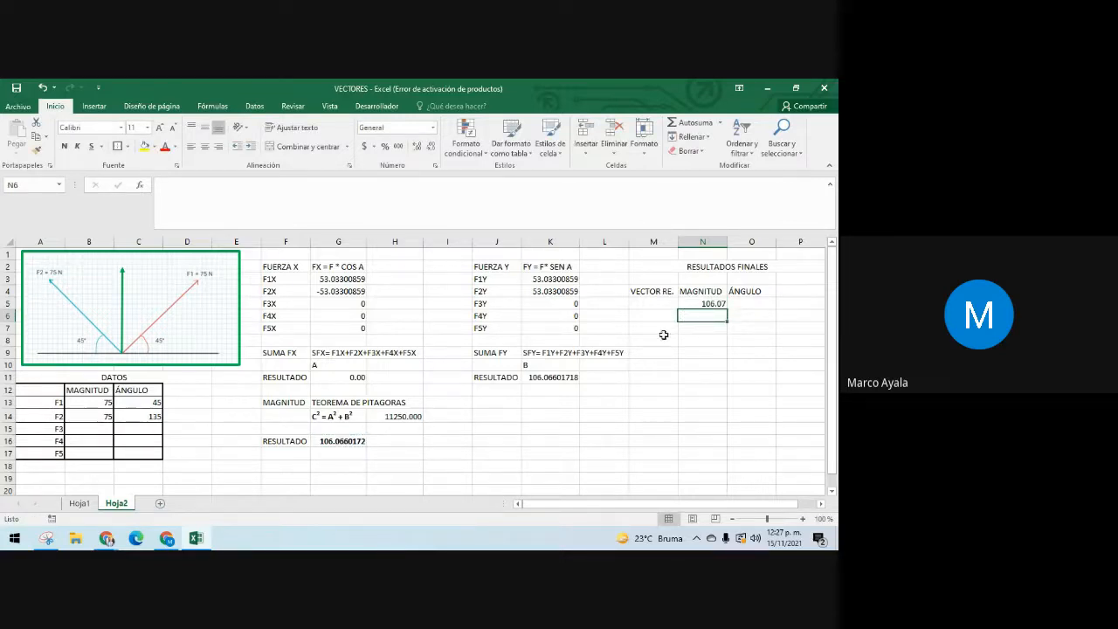
click(701, 304)
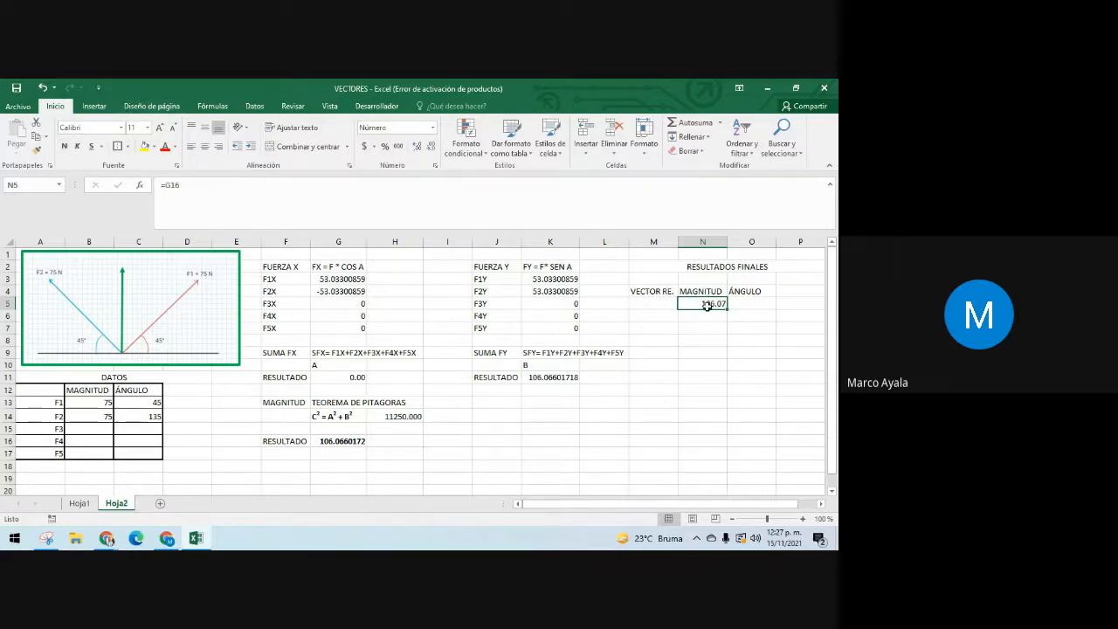
drag(710, 303, 743, 303)
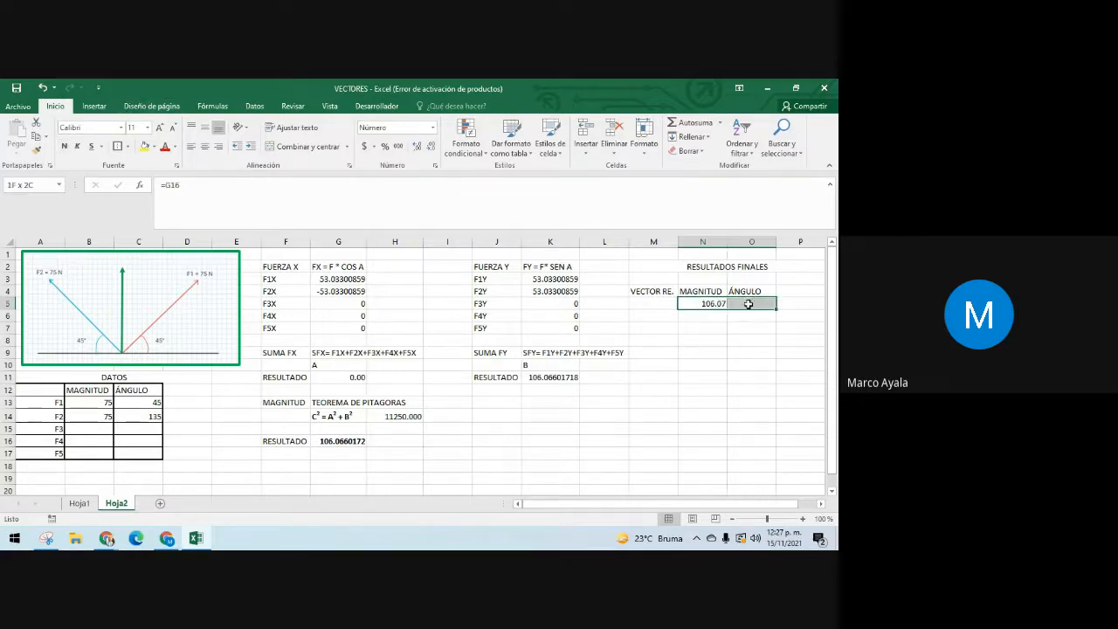
Step: Make the final results cells N5:O5 bold with font size 18
click(64, 146)
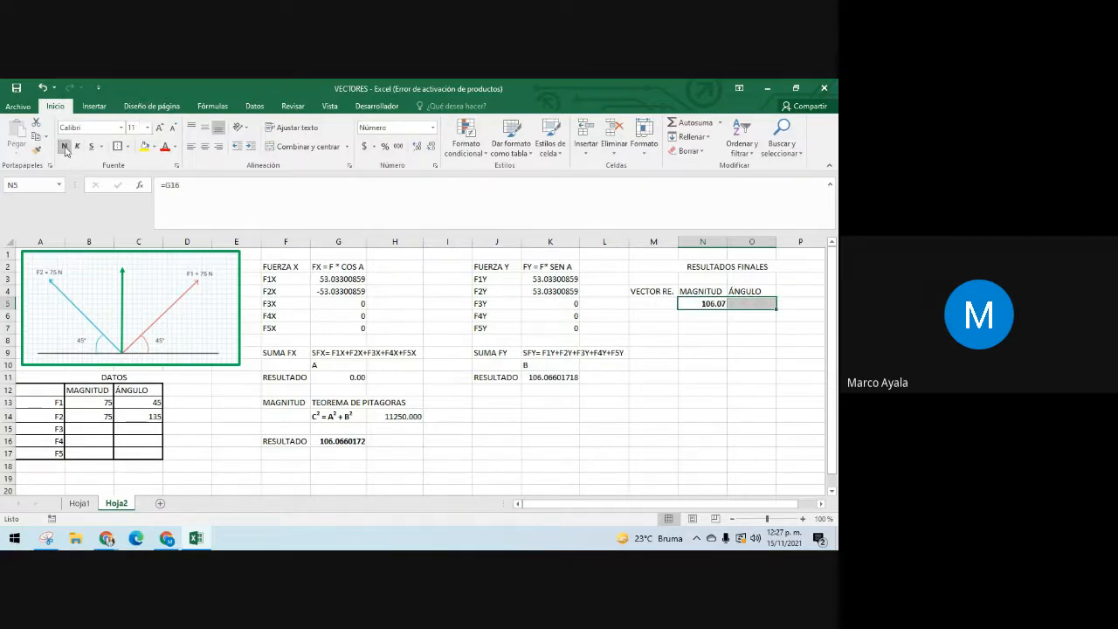
click(148, 128)
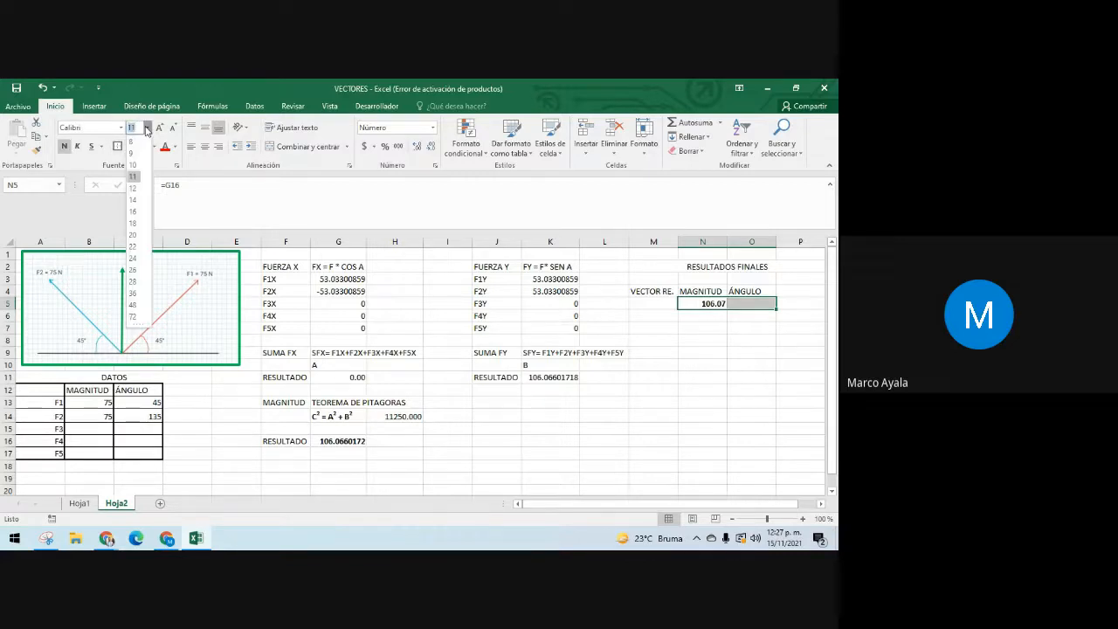
click(134, 225)
click(611, 376)
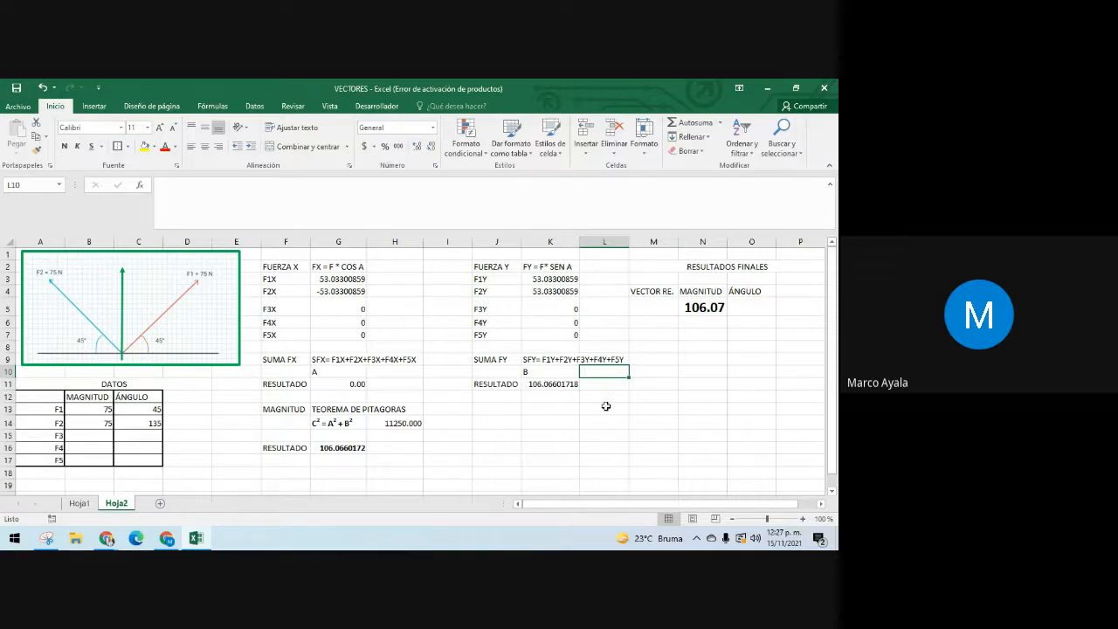
Step: Enter the label ÁNGULO in cell J13, below the SUMA FY result row
click(496, 412)
text(ÁNGULO)
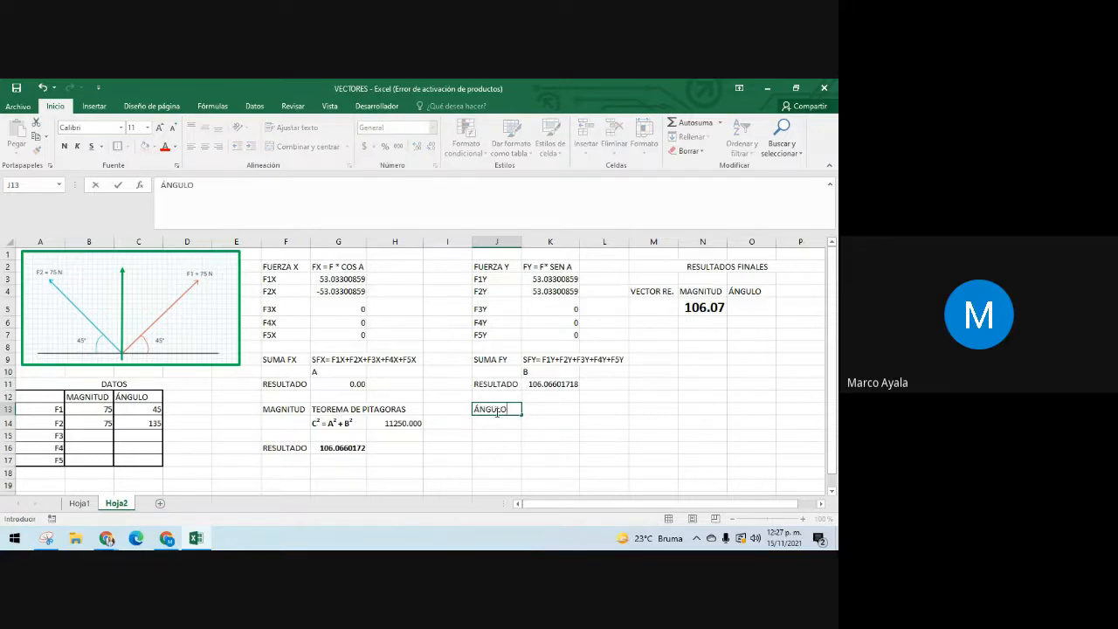
key(Tab)
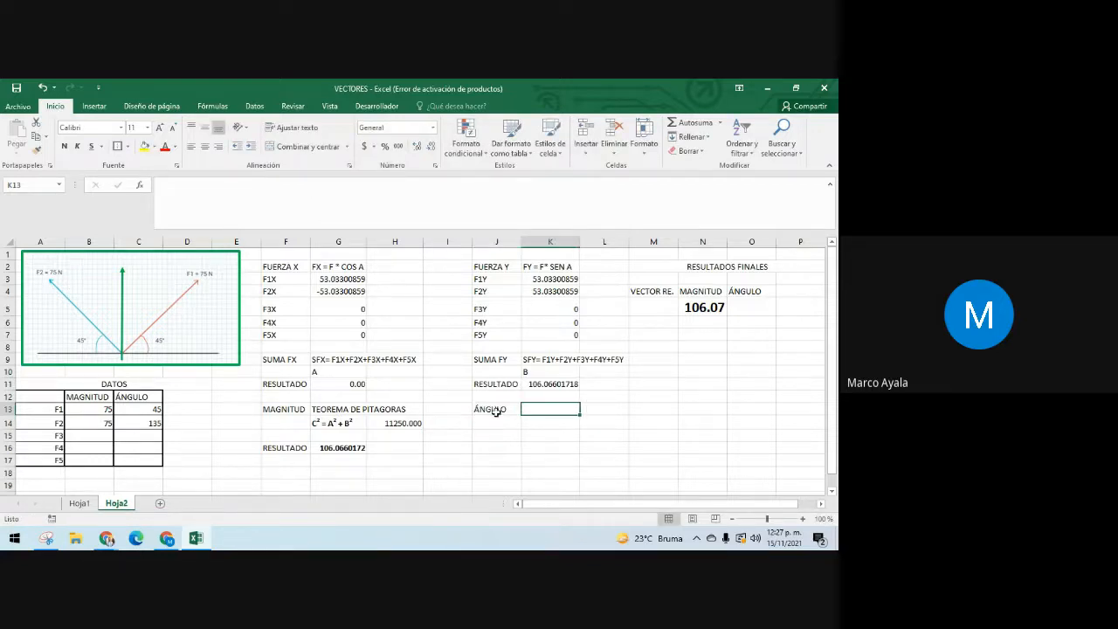
Step: Write the angle expression TAN-1(SFY/SFX) as text in cell K13, beside the ÁNGULO label
text(TAN)
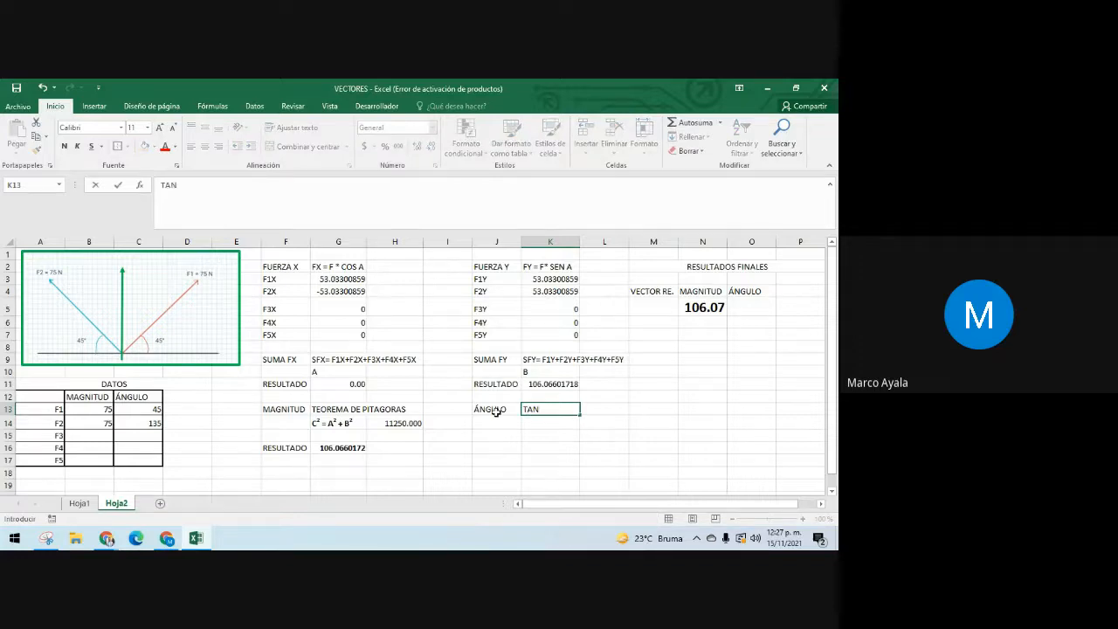
text(-1*)
key(BackSpace)
text(()
text(FY/)
text(SF)
text(Y)
text(/)
text(SFX)
text())
key(Return)
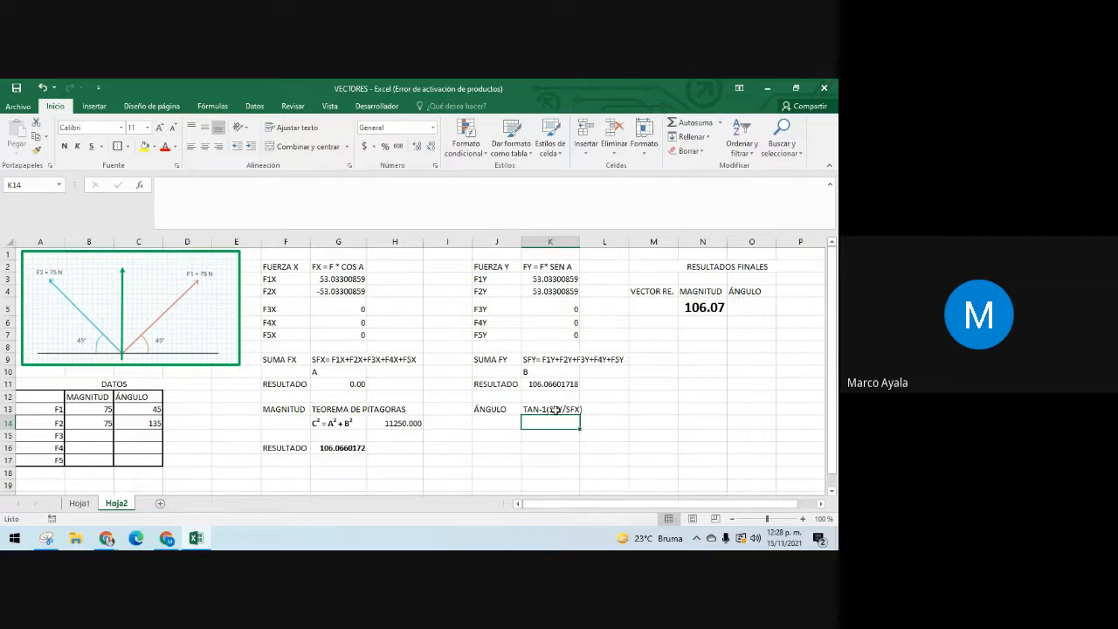
Step: Check the component sums in K11 and G11, and enter the label RESULTADO in cell J15
click(547, 384)
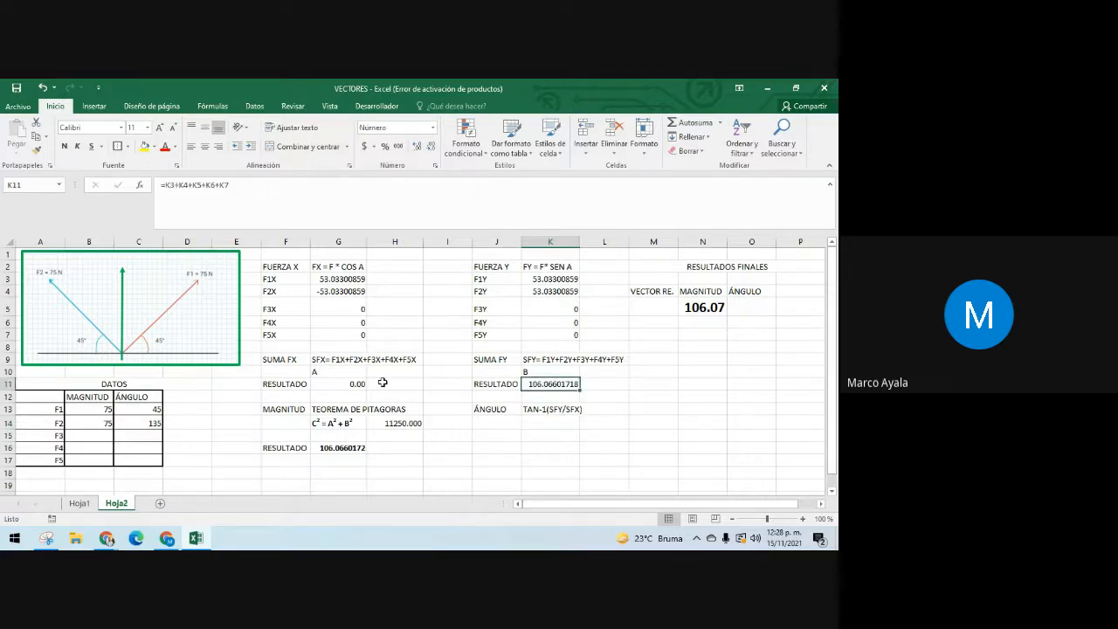
click(344, 384)
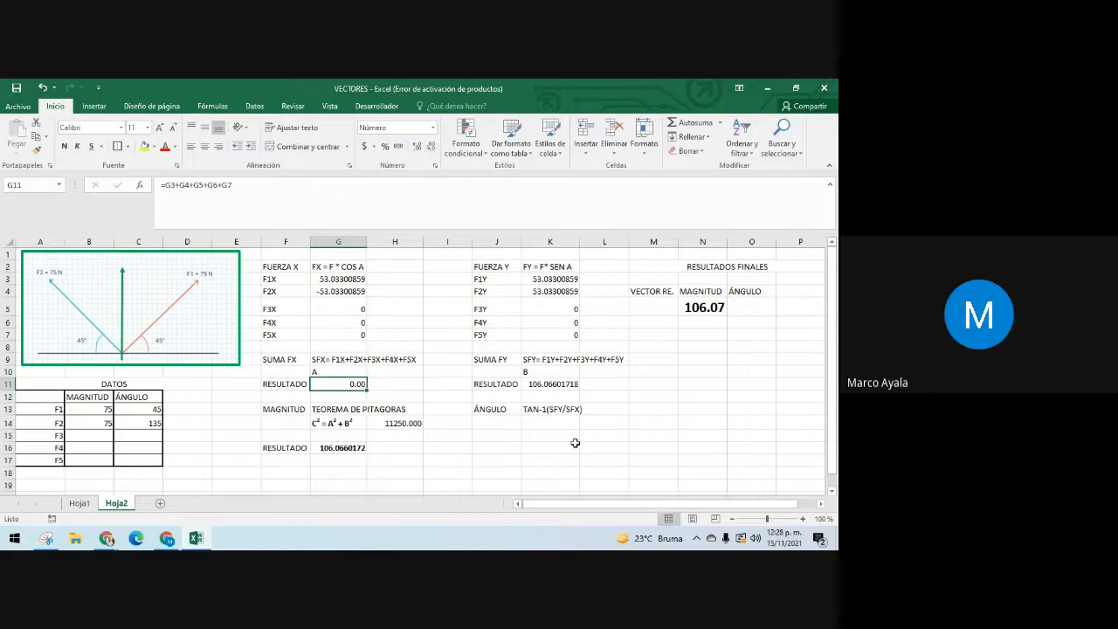
click(497, 434)
text(RESULTADO)
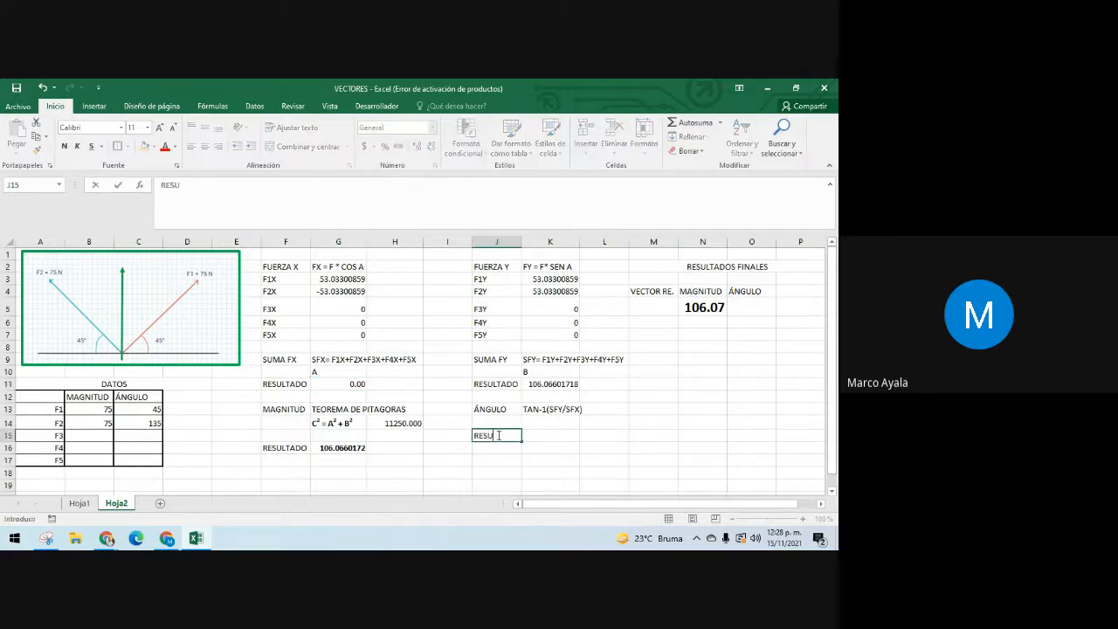
Step: Enter the formula =K11/G11 in cell K14 to divide the Y sum by the X sum
click(567, 424)
text(=)
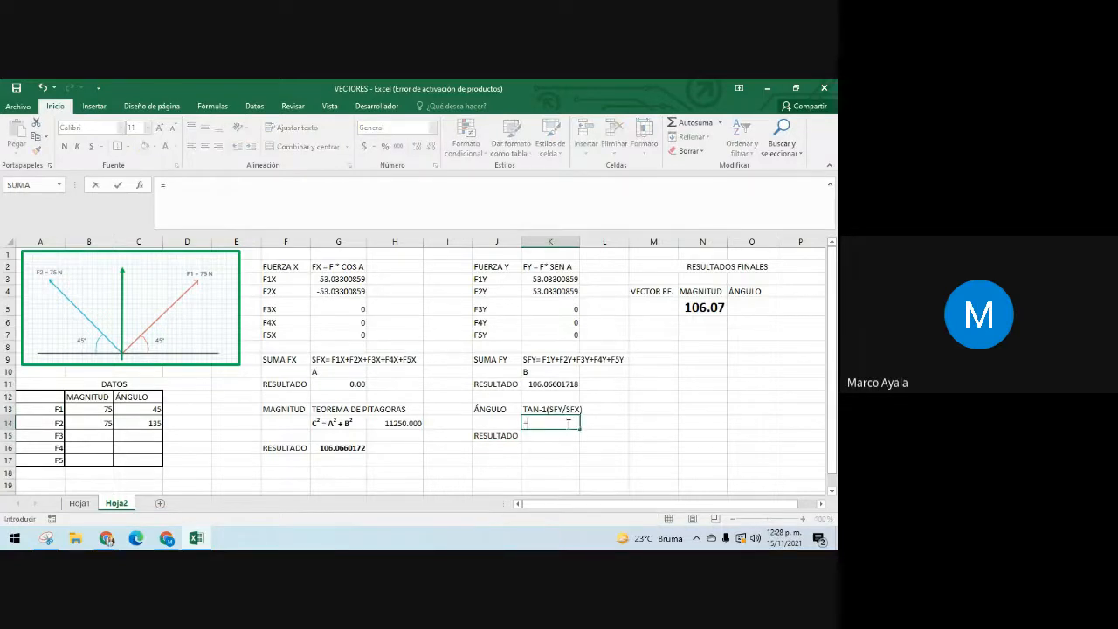
click(542, 385)
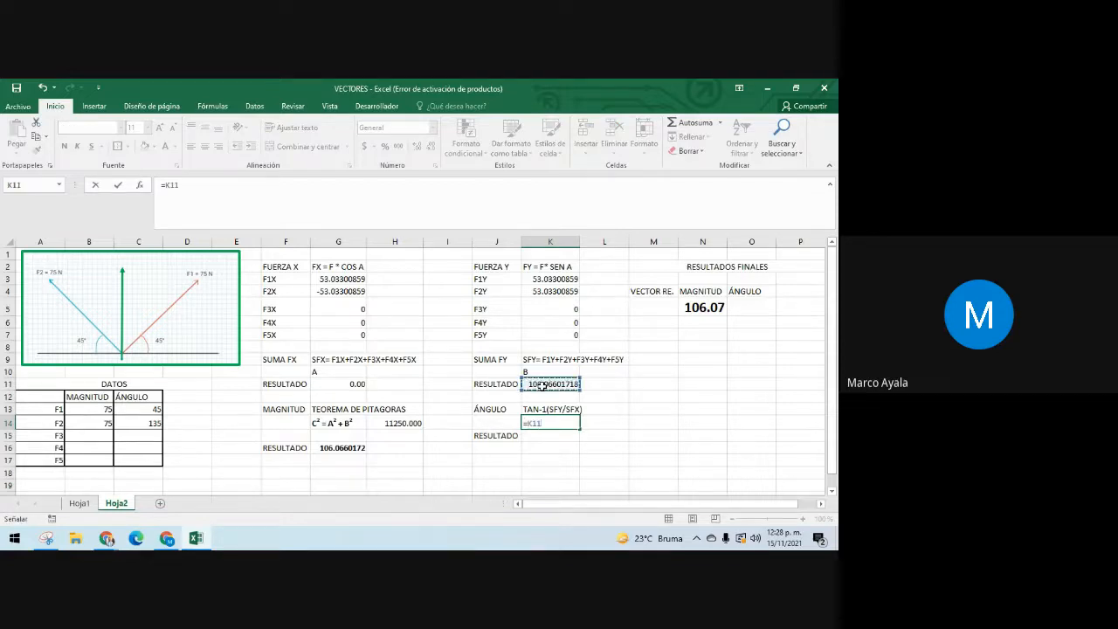
text(/)
mouse_move(348, 384)
mouse_down()
mouse_move(347, 398)
mouse_move(364, 396)
mouse_up()
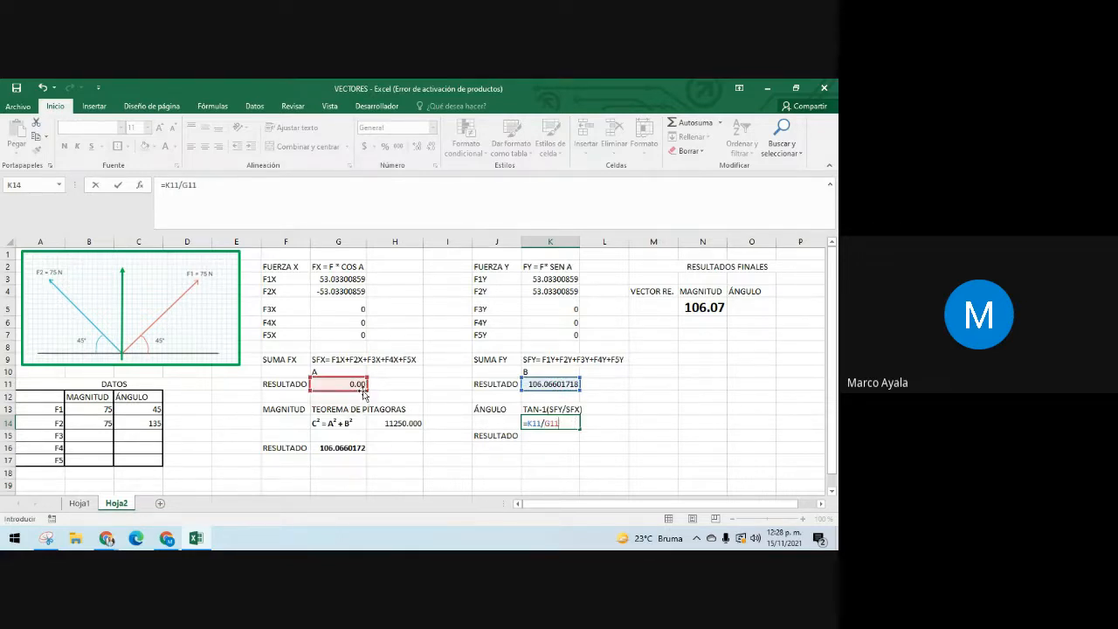
key(Return)
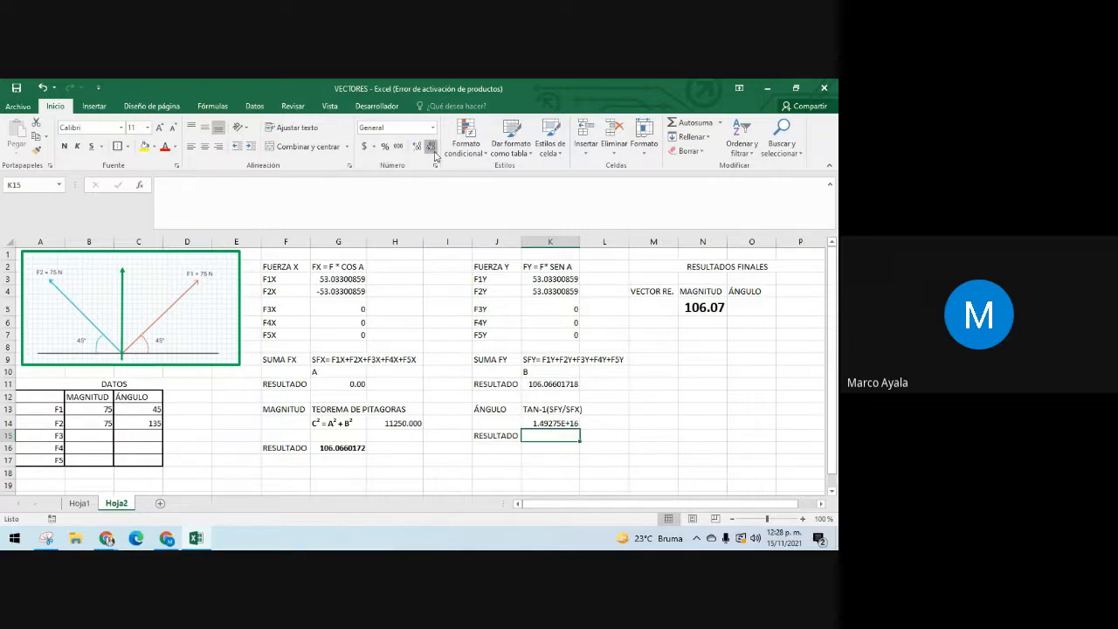
Step: Set the cell format of K14 to the Número category with 4 decimal places
click(538, 425)
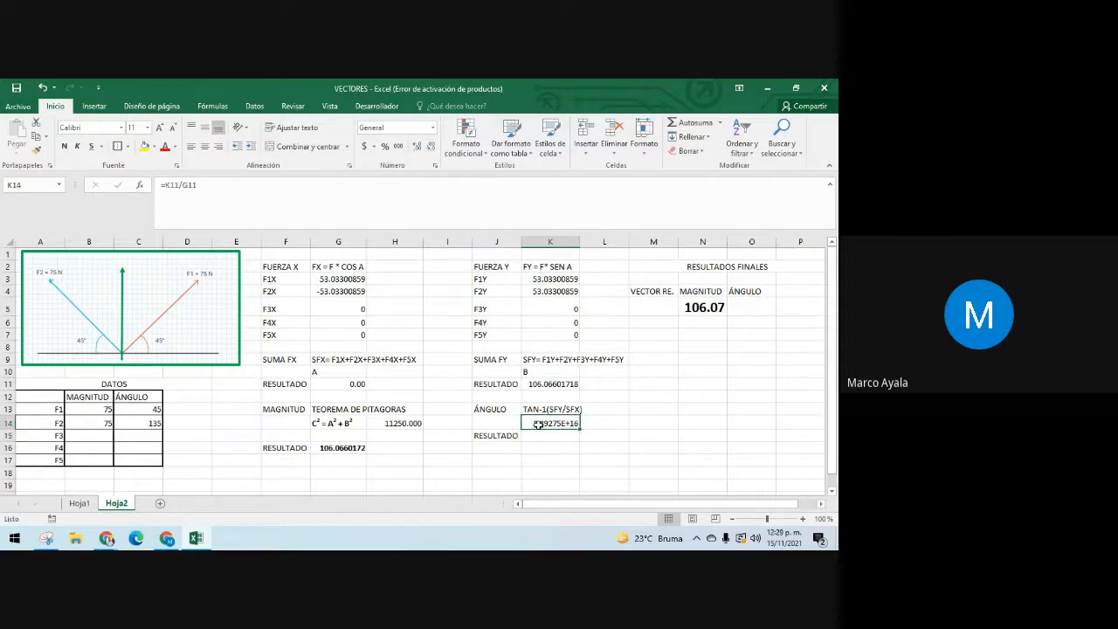
click(435, 151)
click(432, 149)
click(417, 150)
right_click(563, 422)
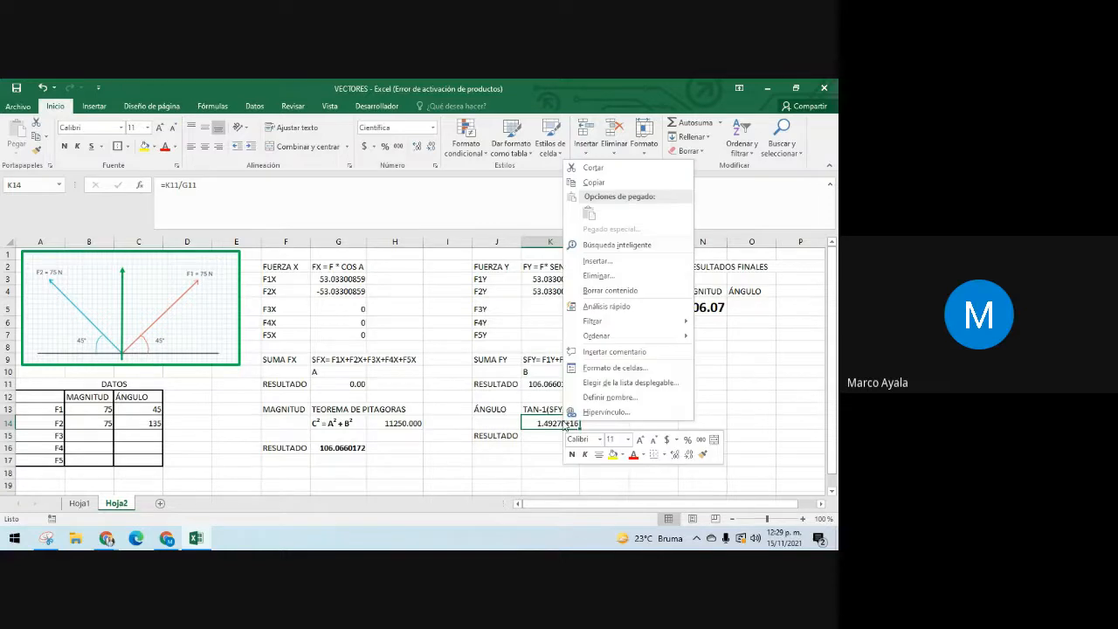
click(612, 370)
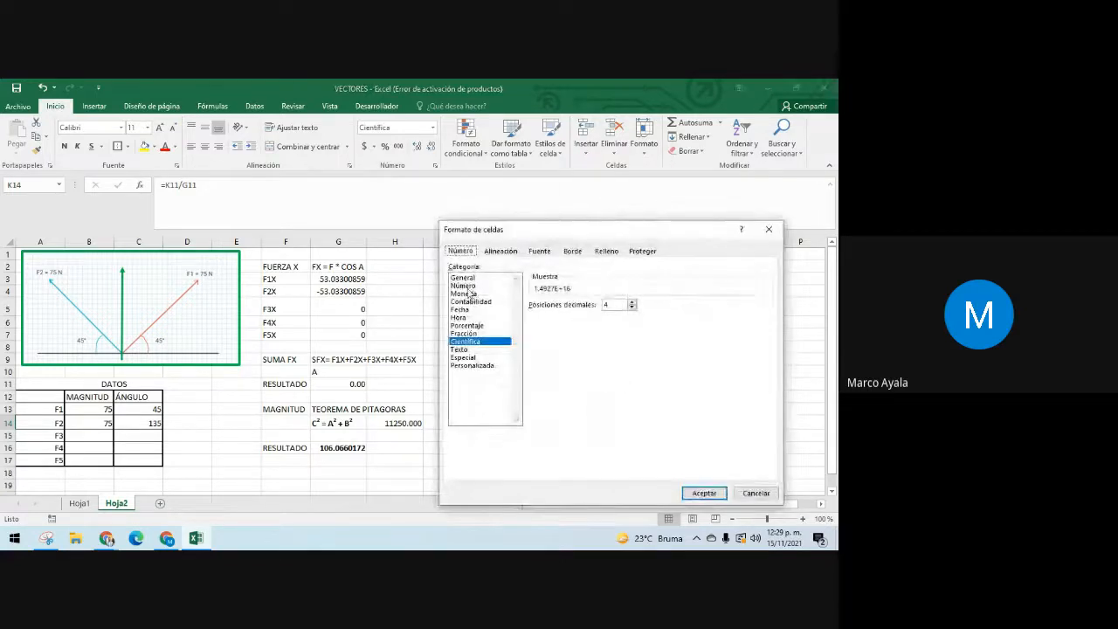
click(467, 287)
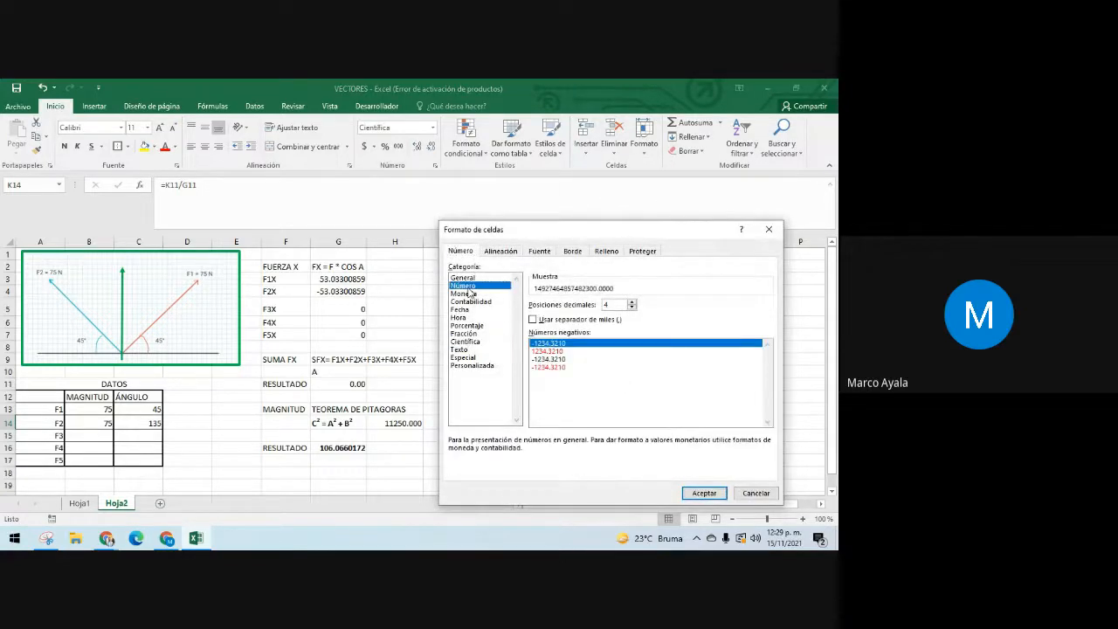
click(694, 492)
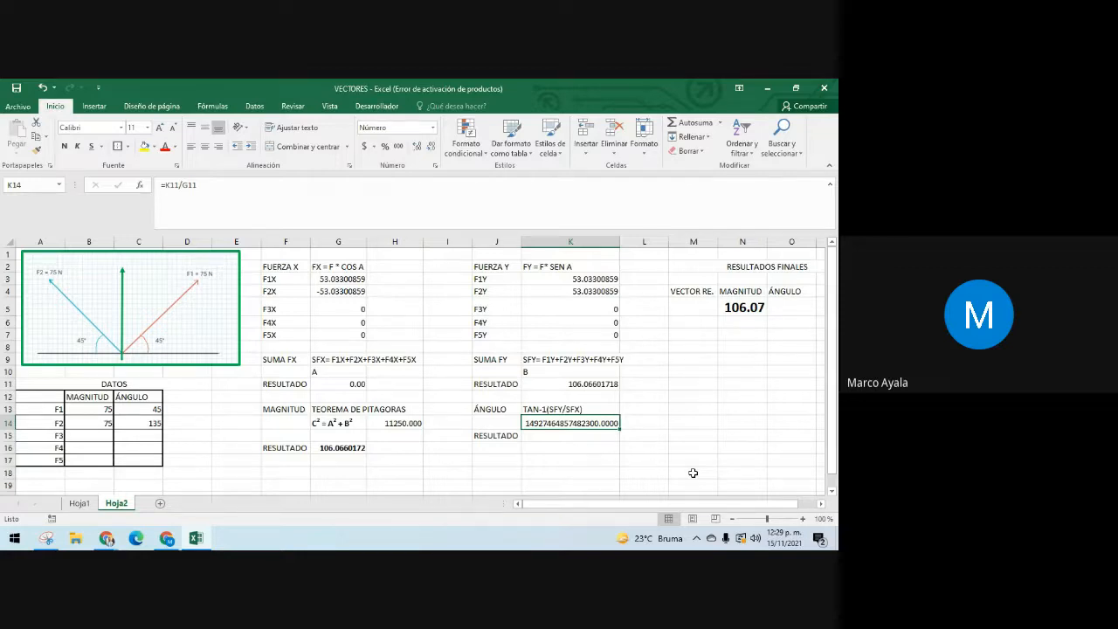
Step: Enter the formula =ATAN(K14)*180/PI() in cell K15 to compute the angle in degrees, and check it
click(552, 436)
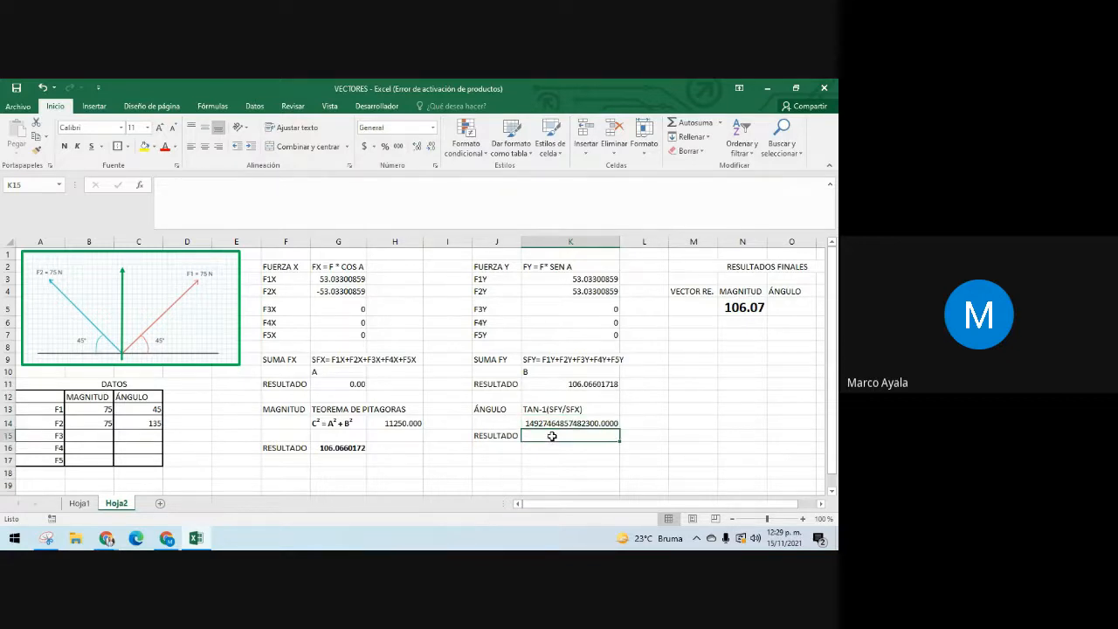
text(=)
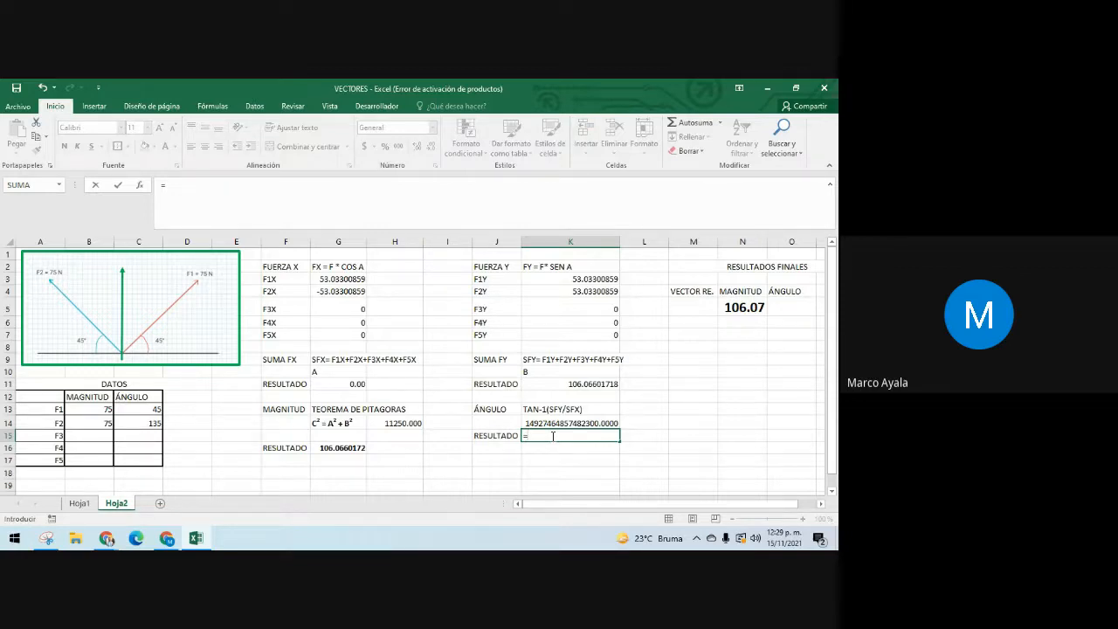
text(A)
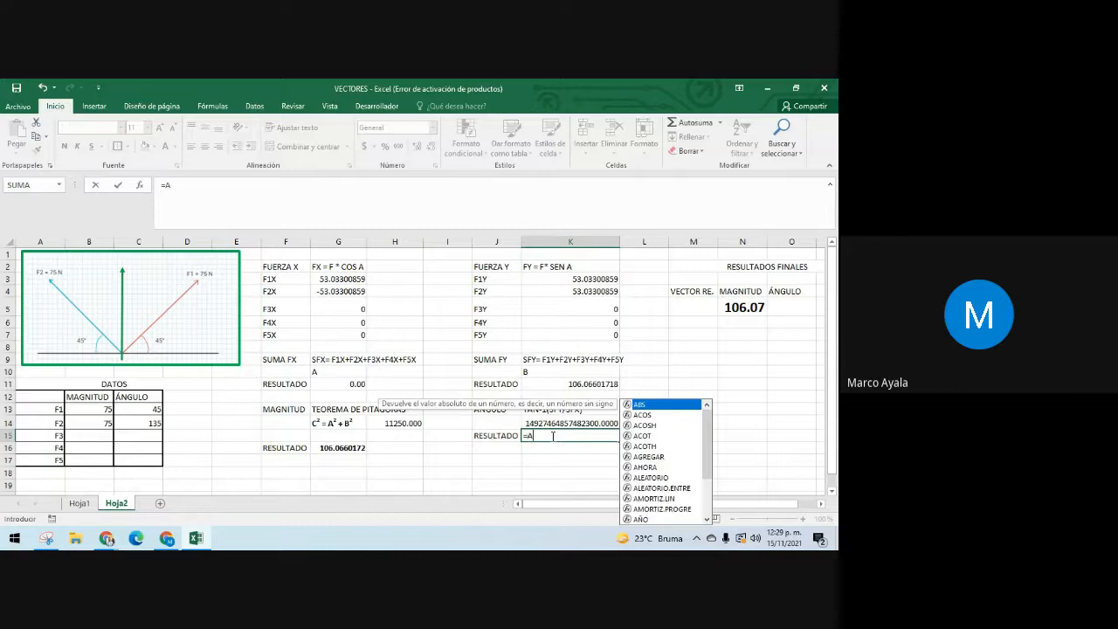
text(TA)
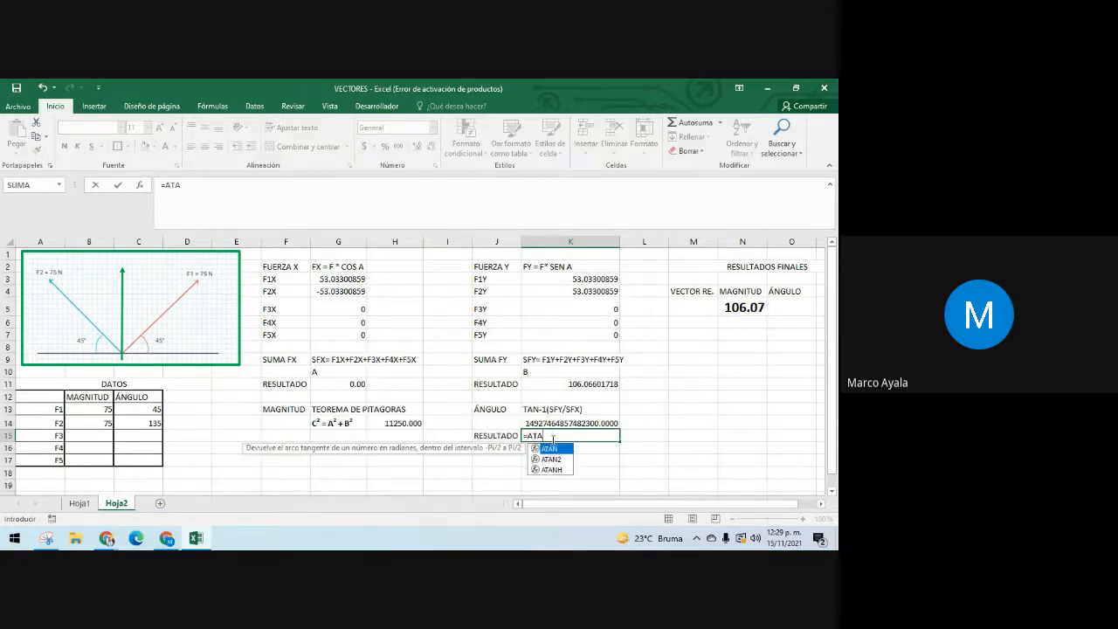
double_click(540, 449)
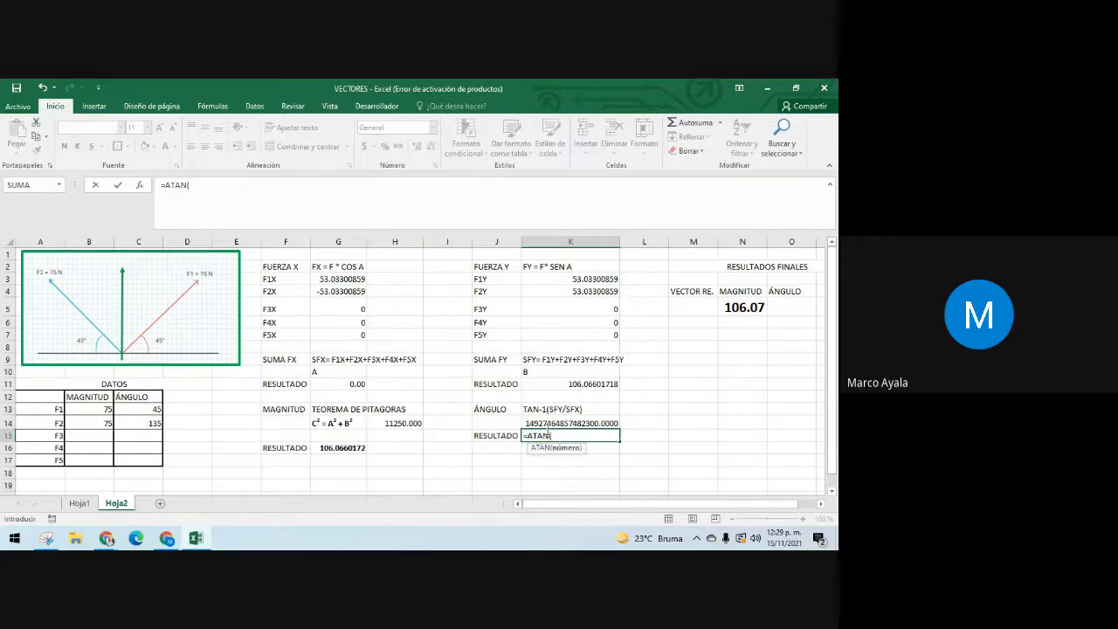
click(548, 423)
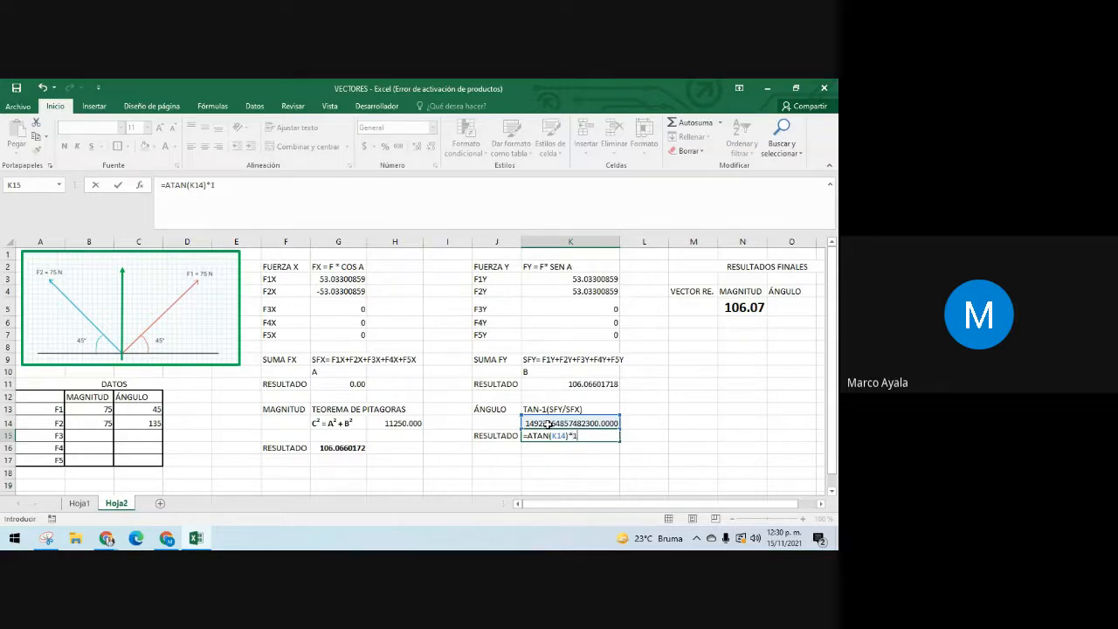
text(80)
text(/P)
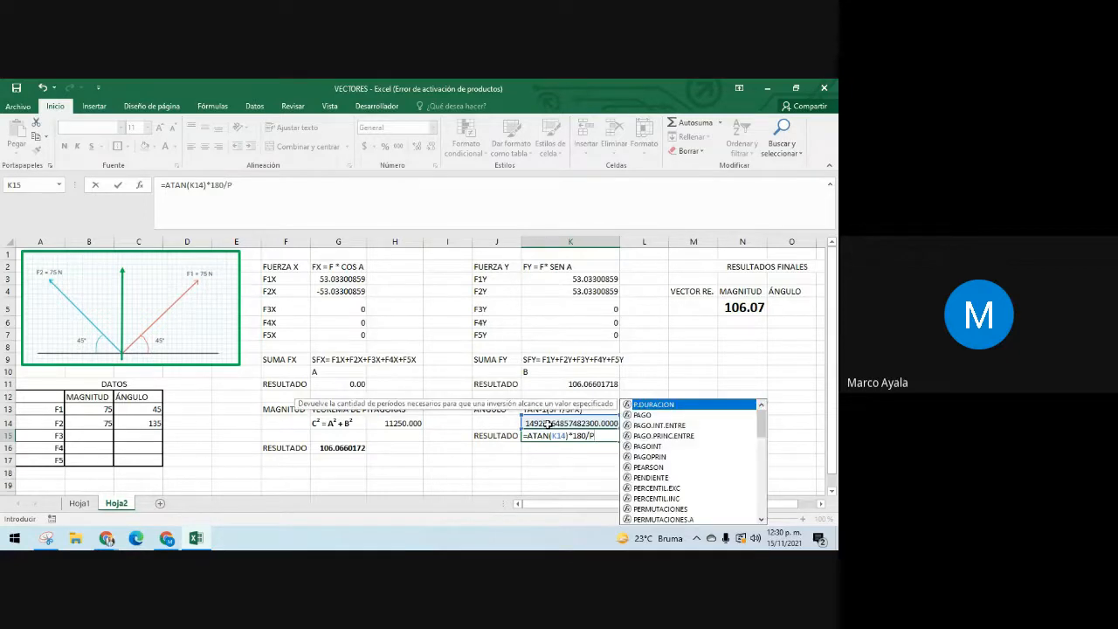
text(I)
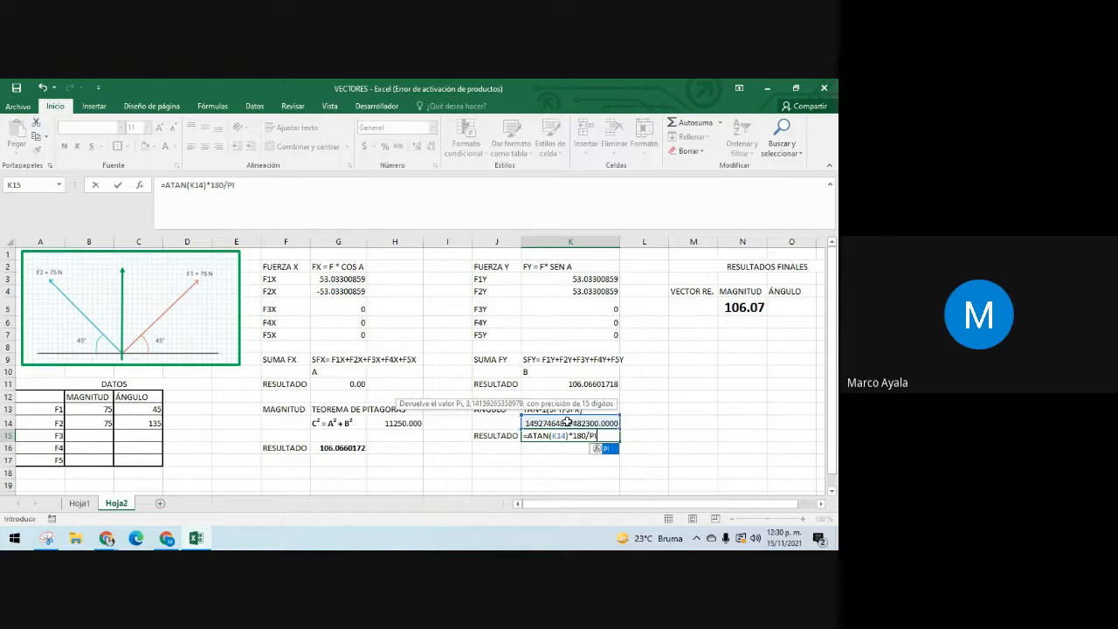
double_click(598, 450)
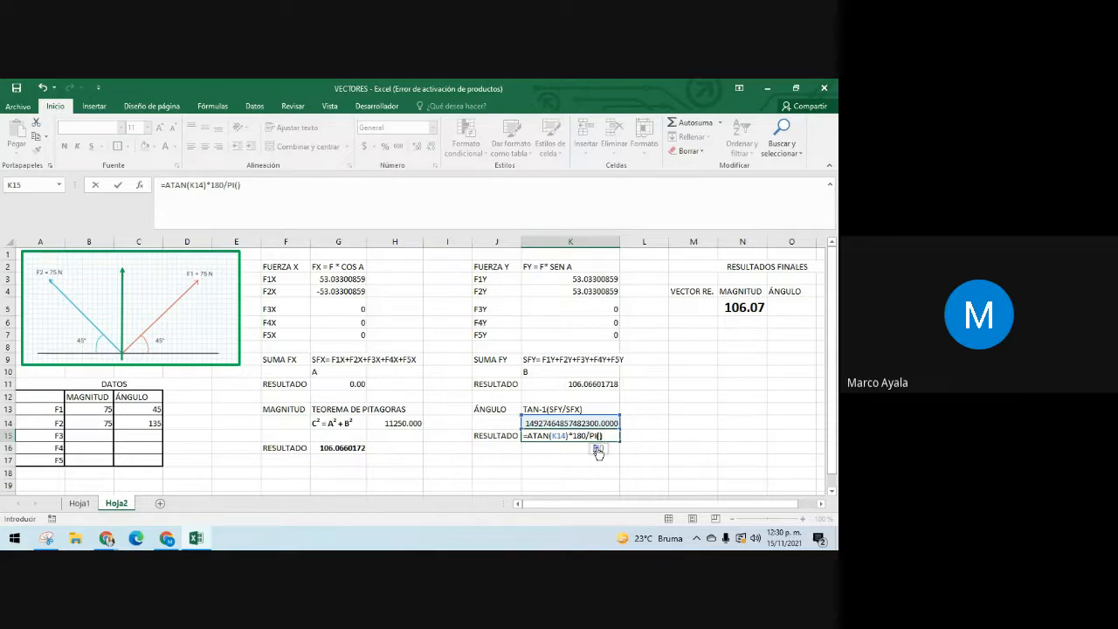
key(Return)
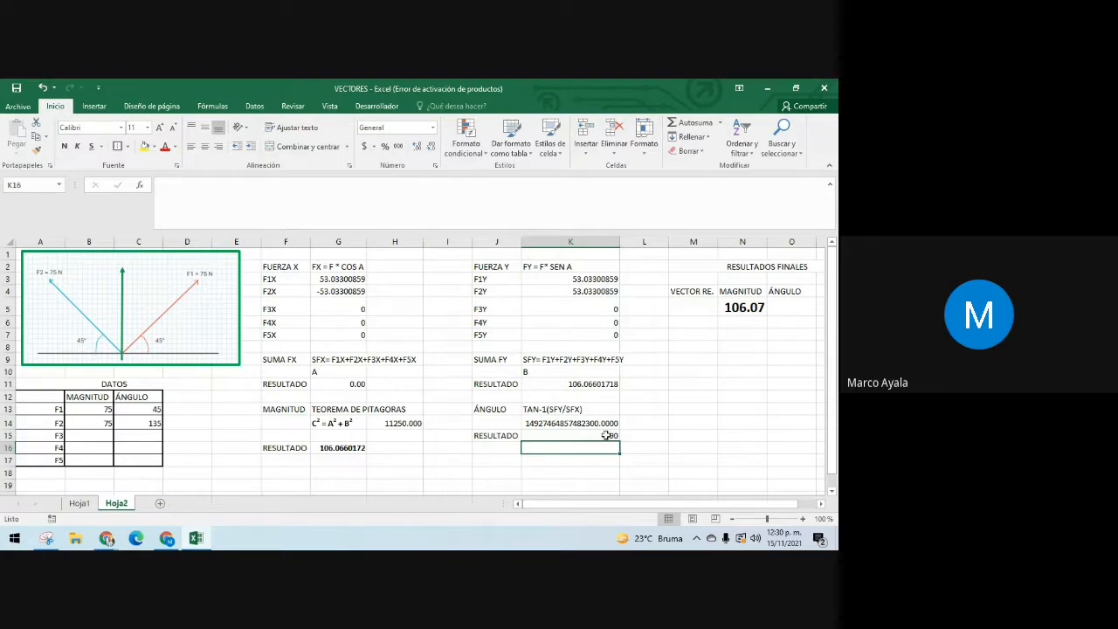
click(606, 434)
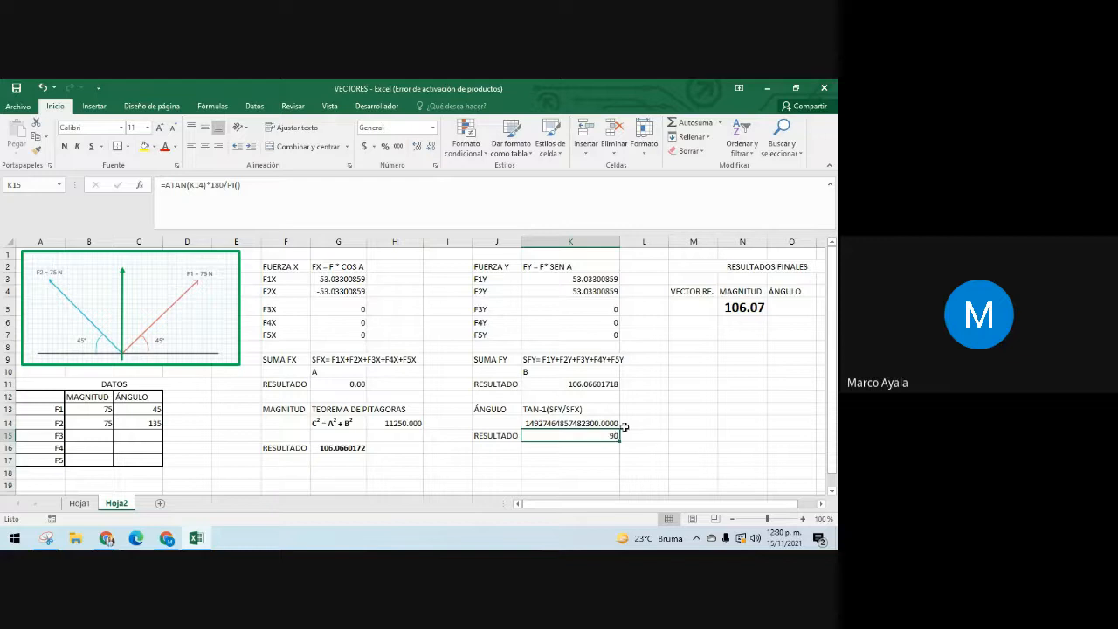
Step: Enter the formula =K15 in cell O5 to bring the angle into the final results table
click(795, 305)
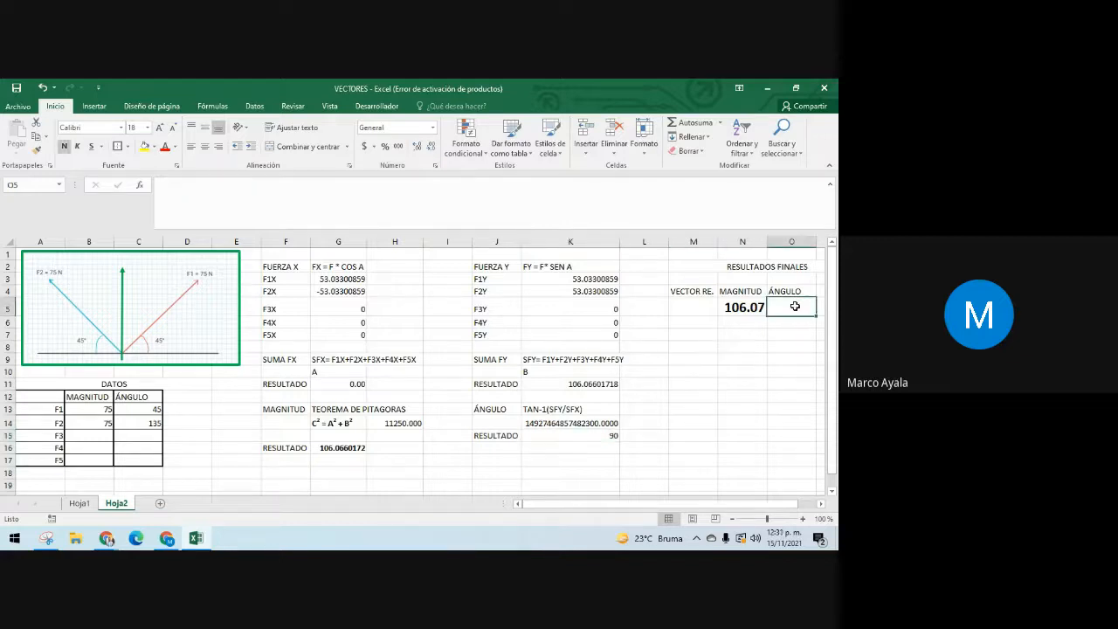
text(=)
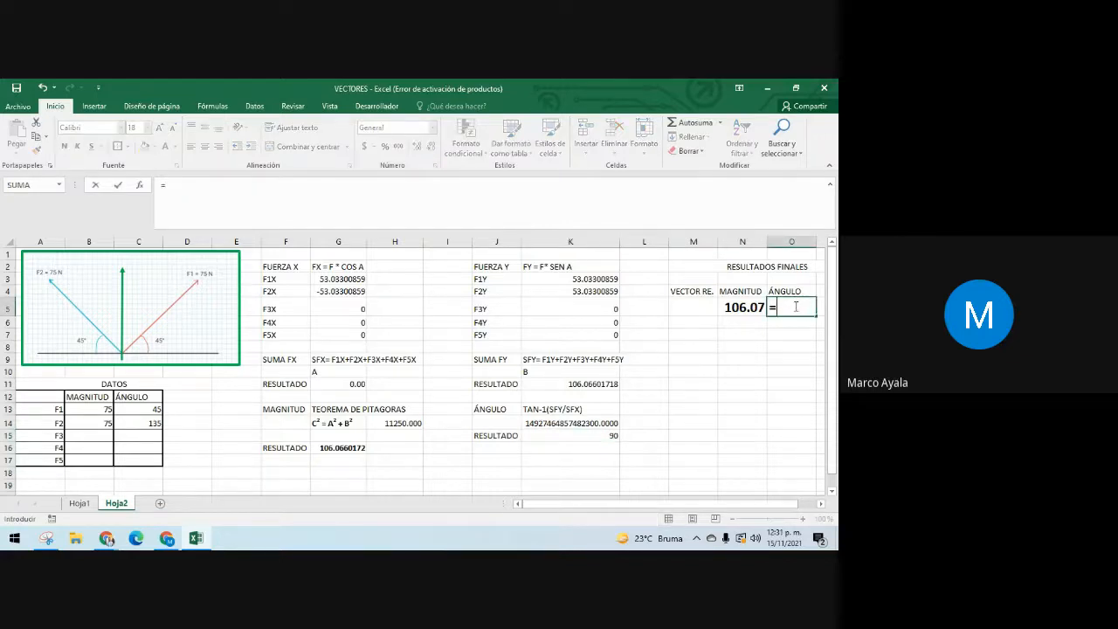
click(597, 434)
key(Return)
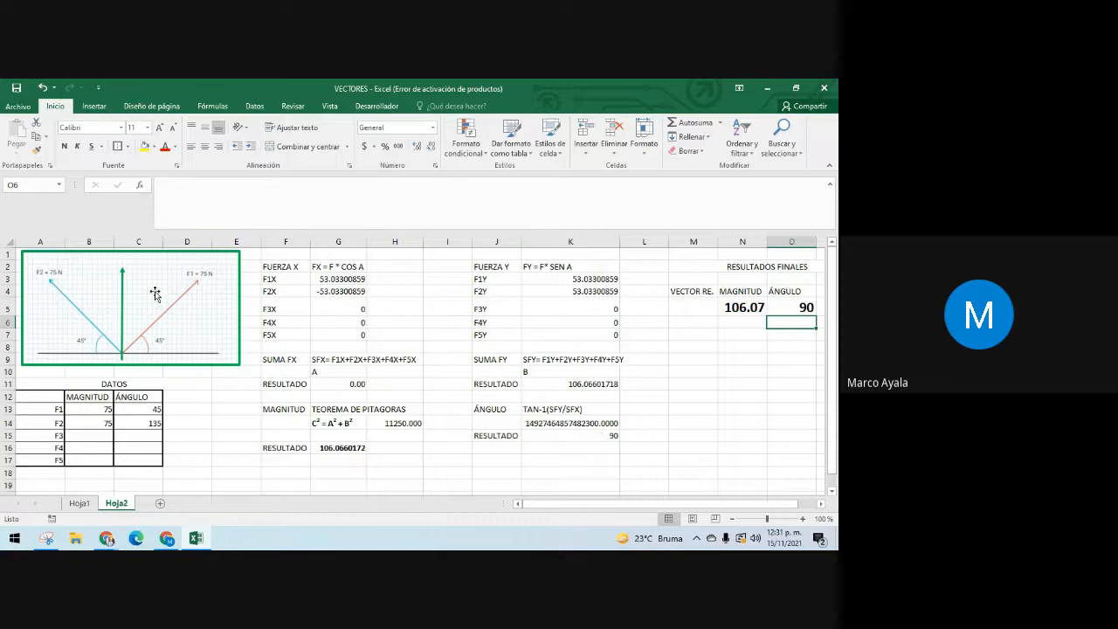
Step: Set the magnitude of F1 in the DATOS table to 100
click(103, 409)
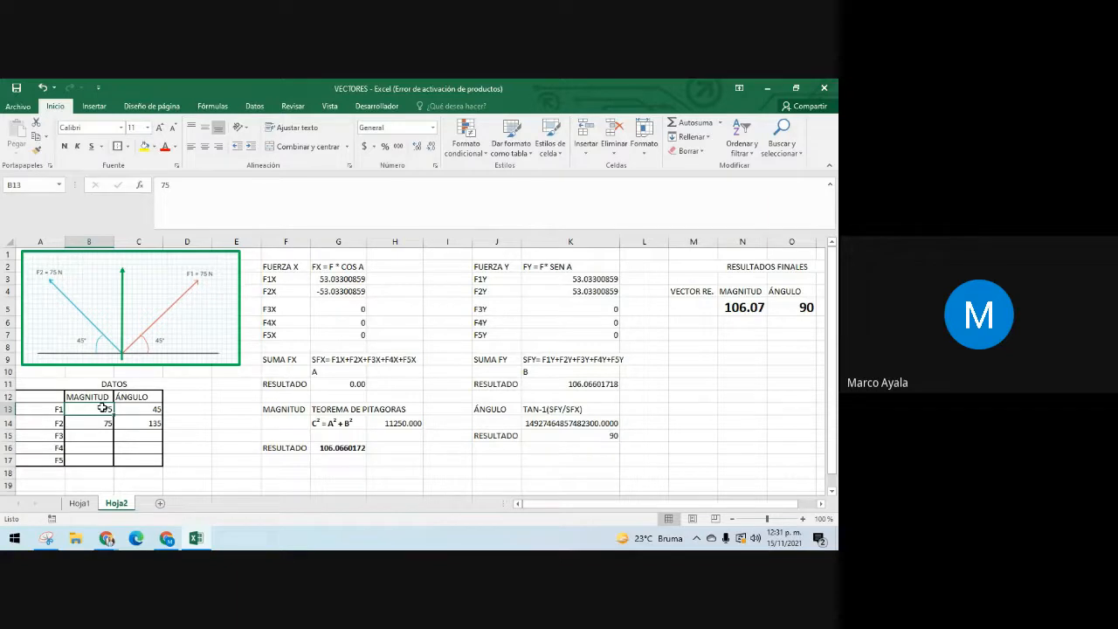
text(100)
key(Tab)
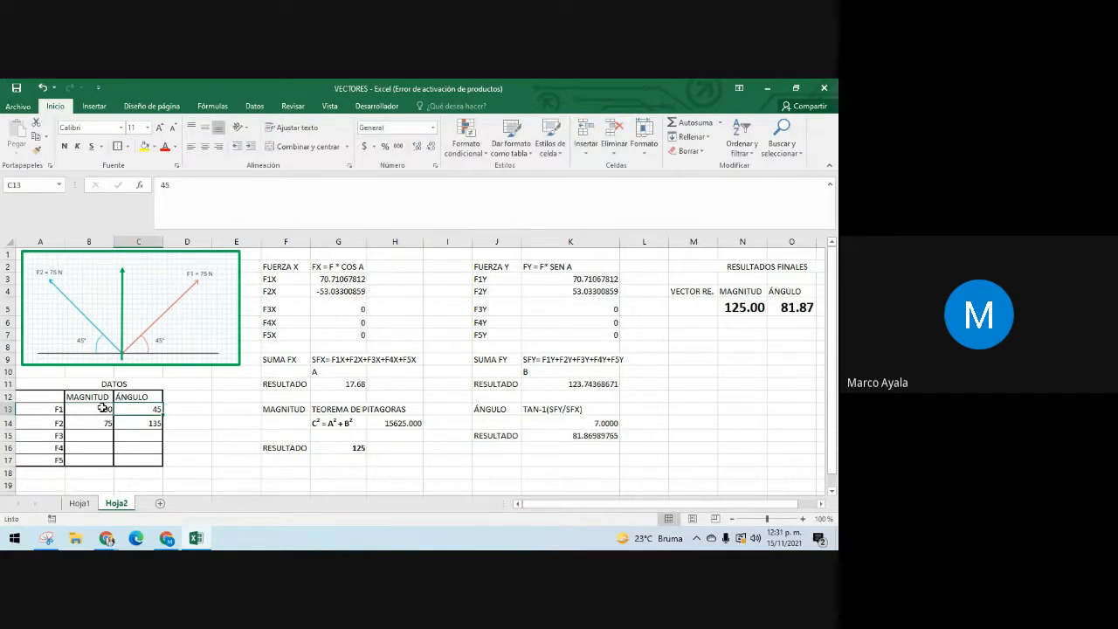
Step: Set the angle of F1 in the DATOS table to 30
text(3)
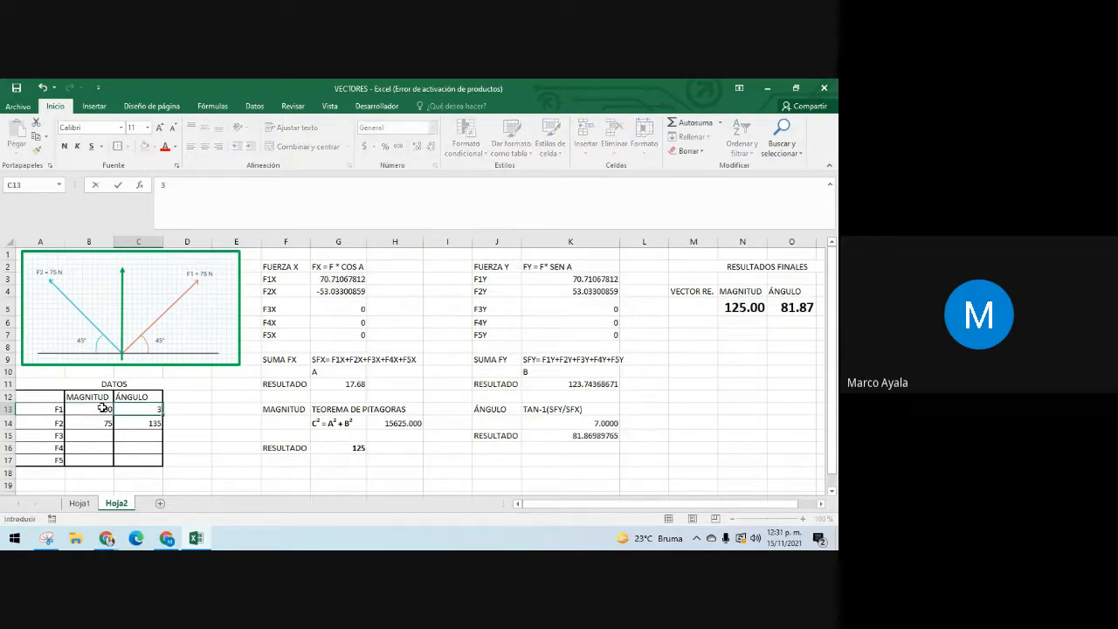
text(0)
key(Return)
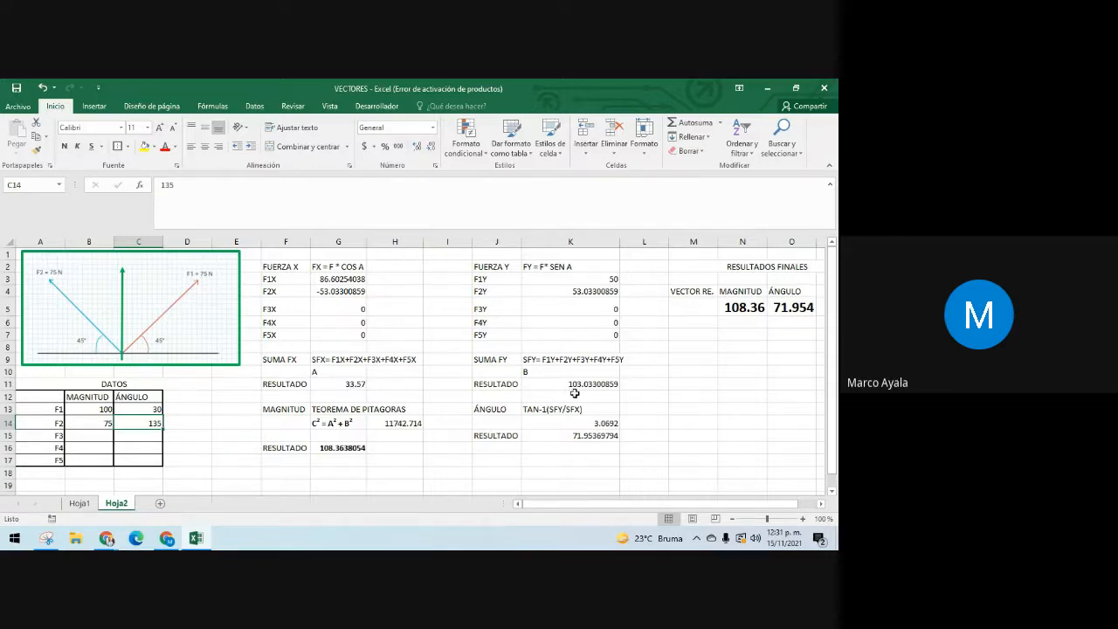
Step: Tilt the green resultant arrow in the diagram toward F1 and place its tail at the vectors' common origin
click(123, 267)
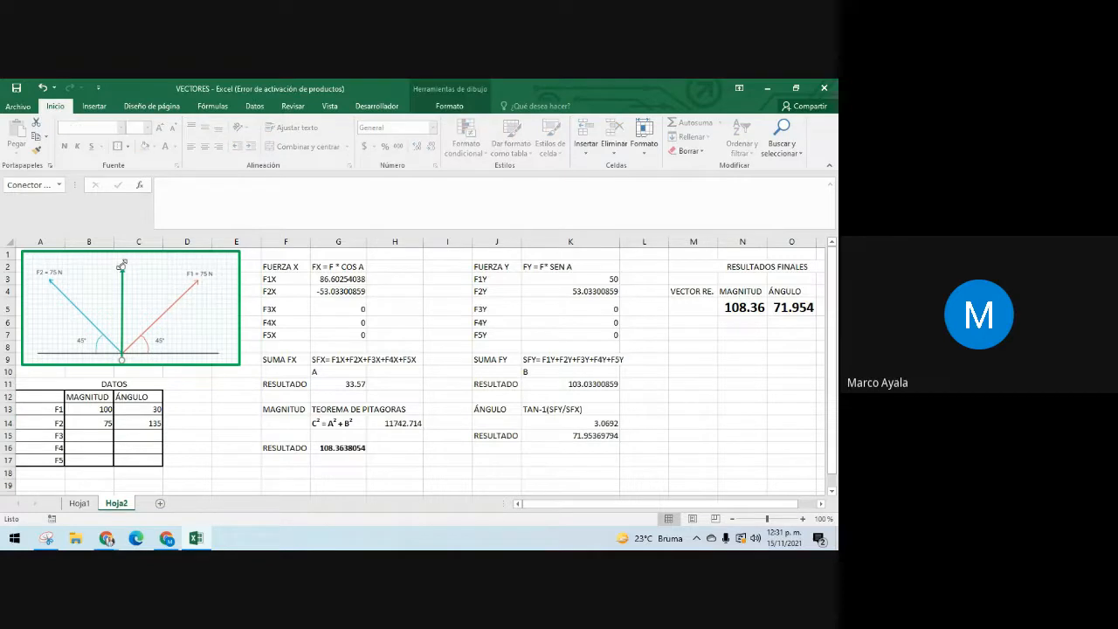
drag(124, 267, 164, 274)
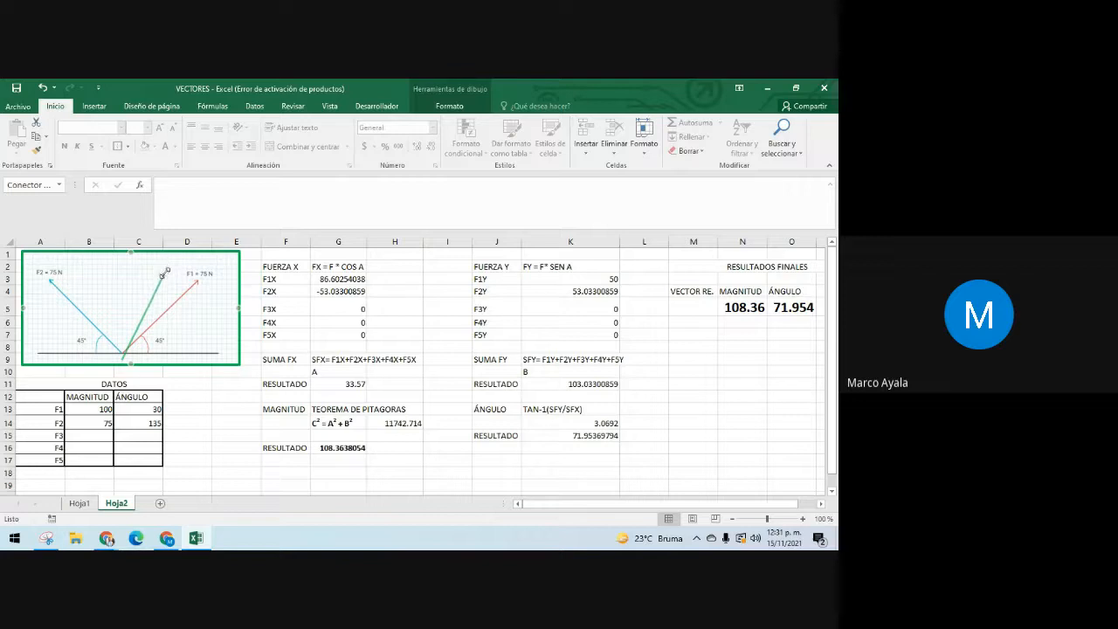
drag(123, 357, 122, 353)
Step: Set F2 in the DATOS table to magnitude 150 and angle 125
click(107, 422)
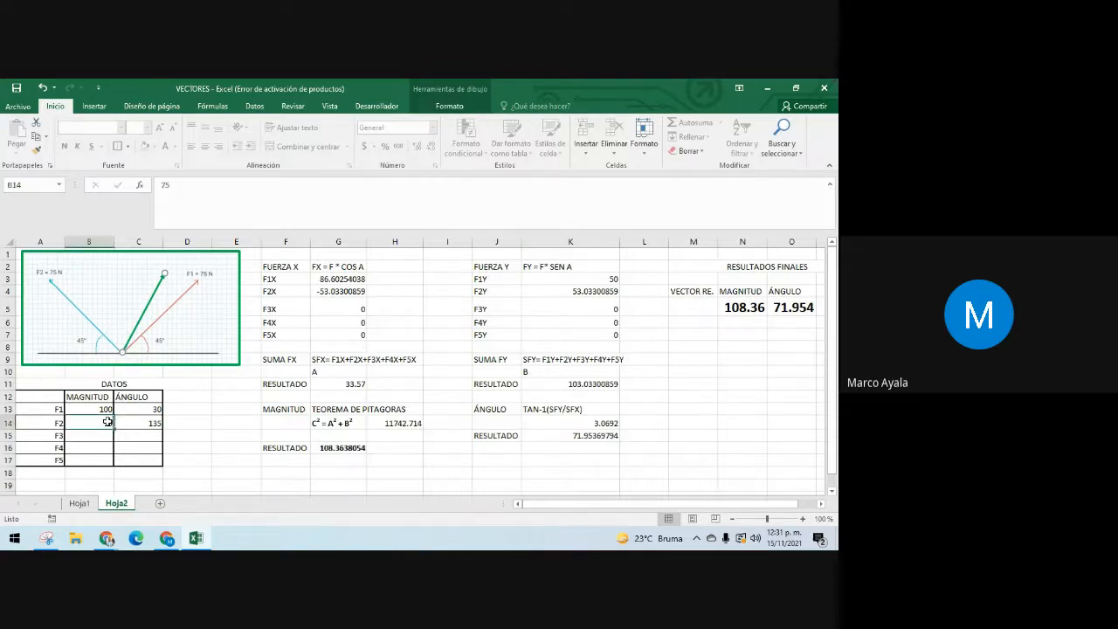
text(150)
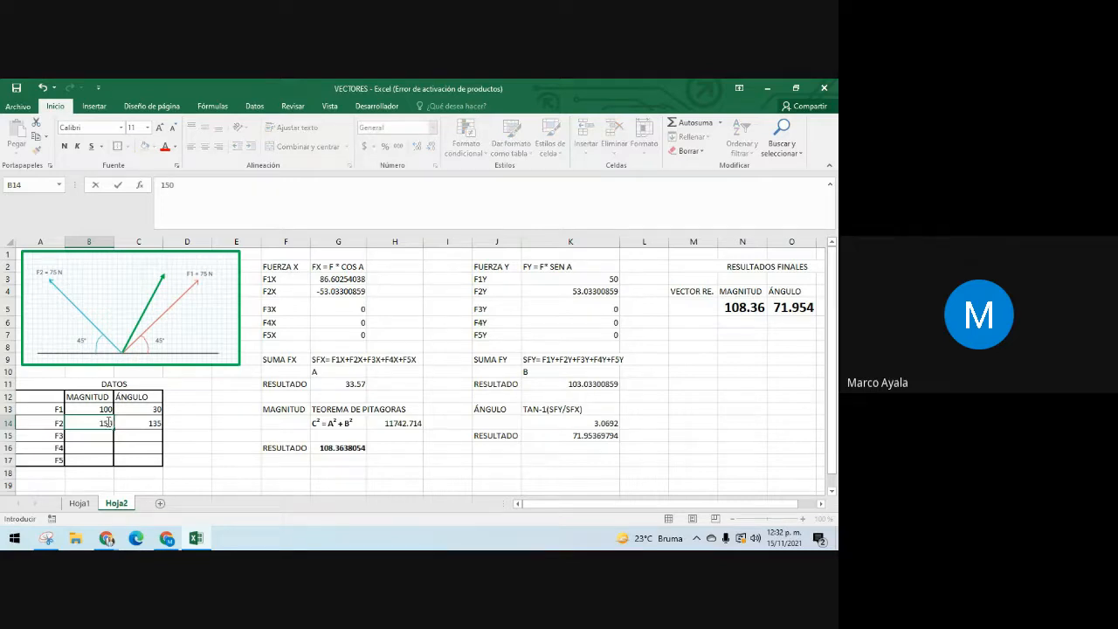
key(Tab)
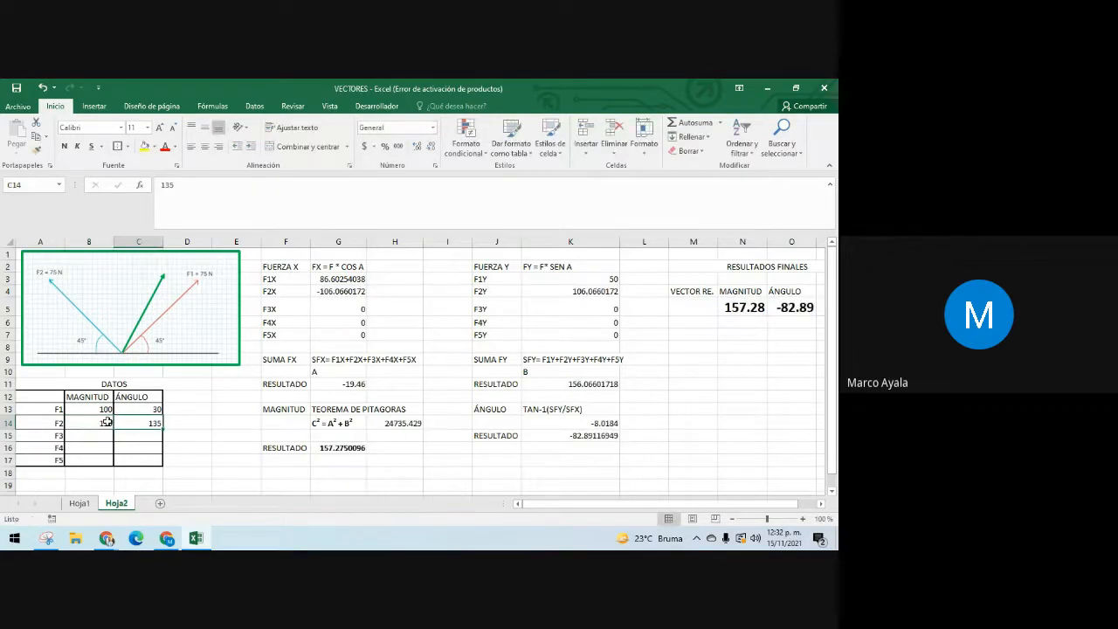
text(125)
key(Return)
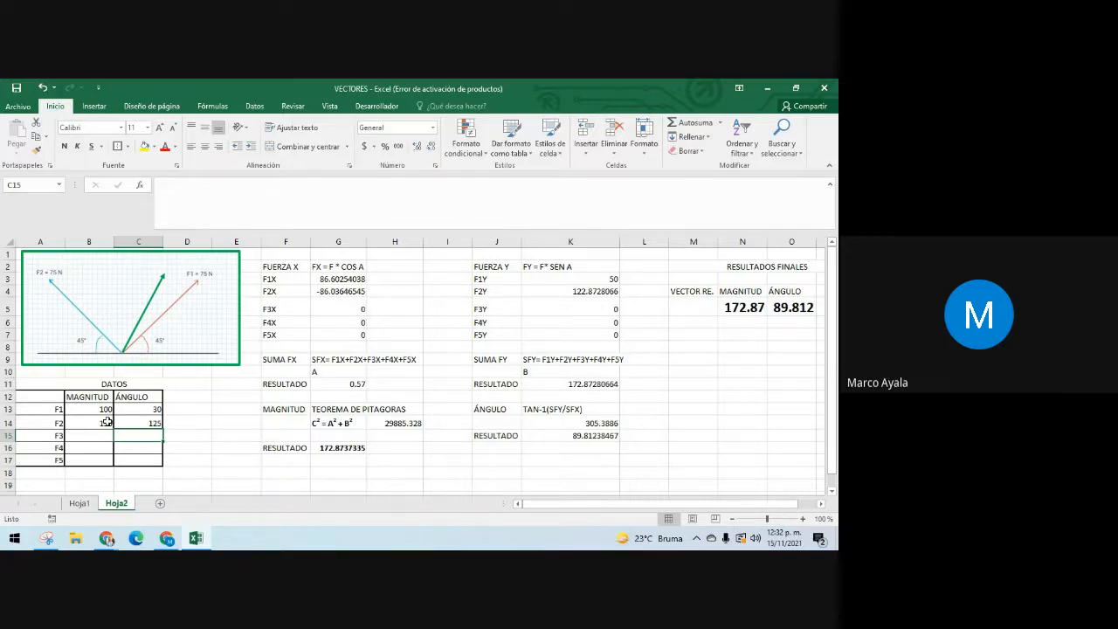
Step: Enter magnitude 120 and angle 210 for F3 in the DATOS table
key(Left)
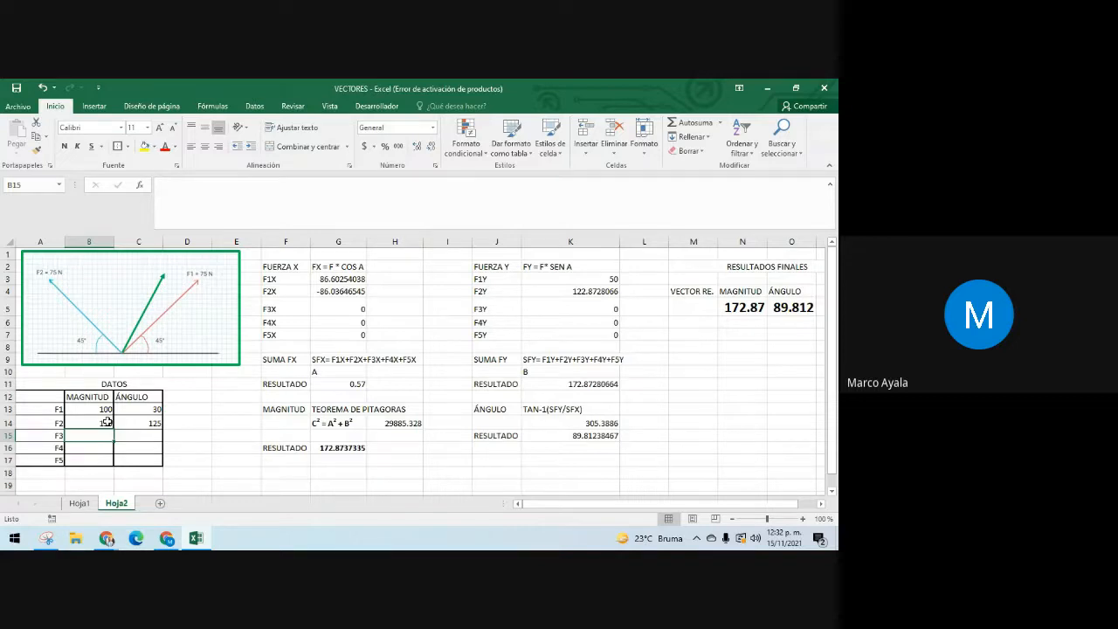
text(120)
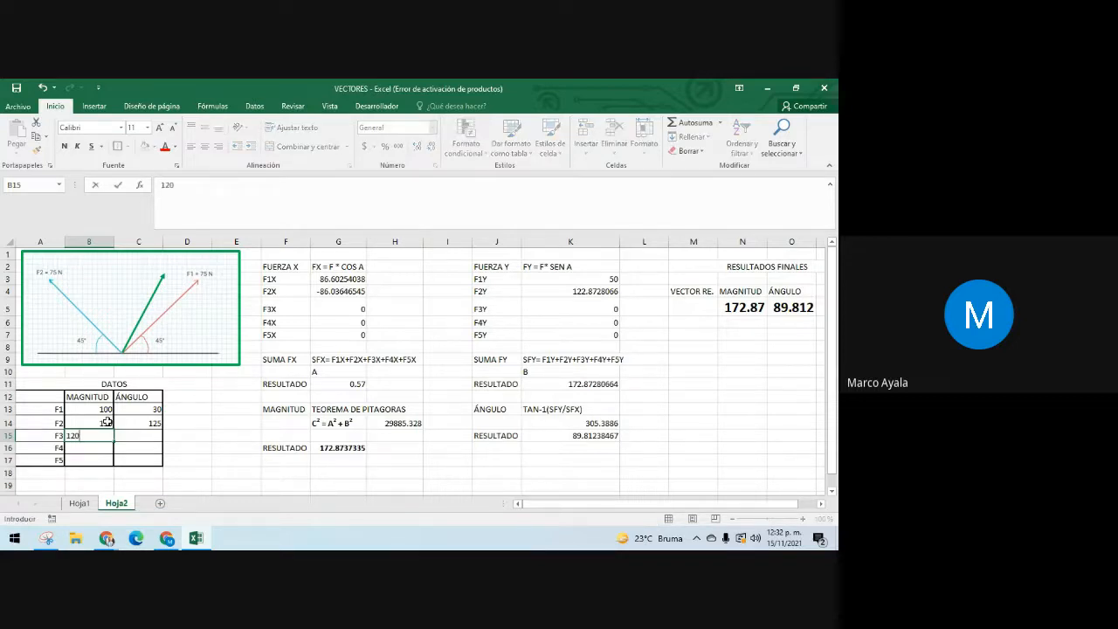
key(Tab)
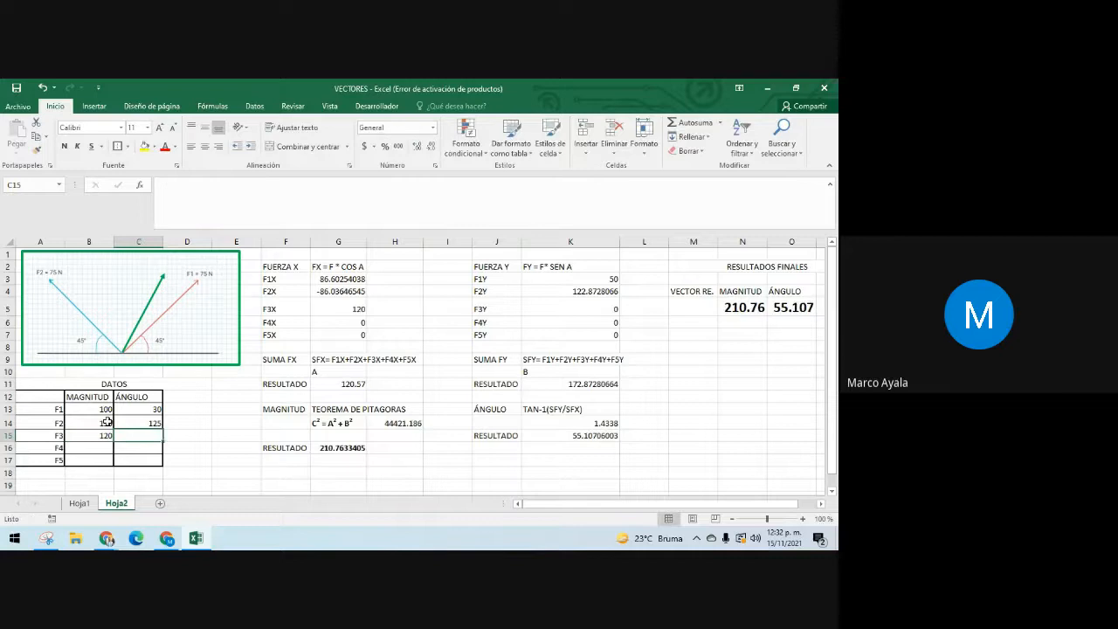
text(210)
key(Return)
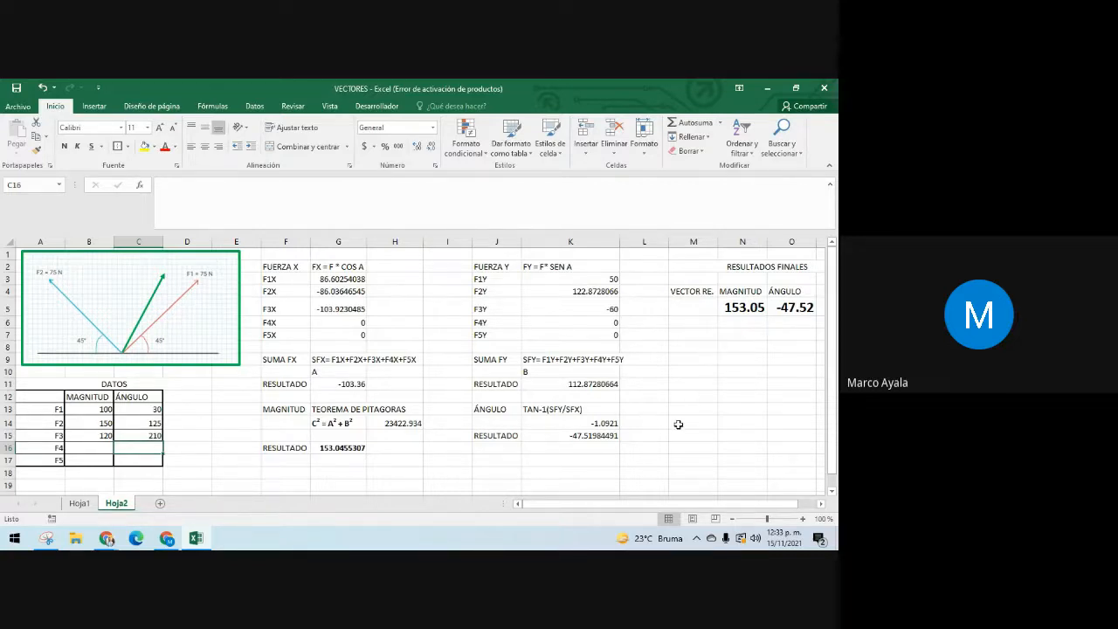
Step: Try to enter an SI formula in cell K17 that tests K15<0 and applies -180
click(511, 460)
key(Right)
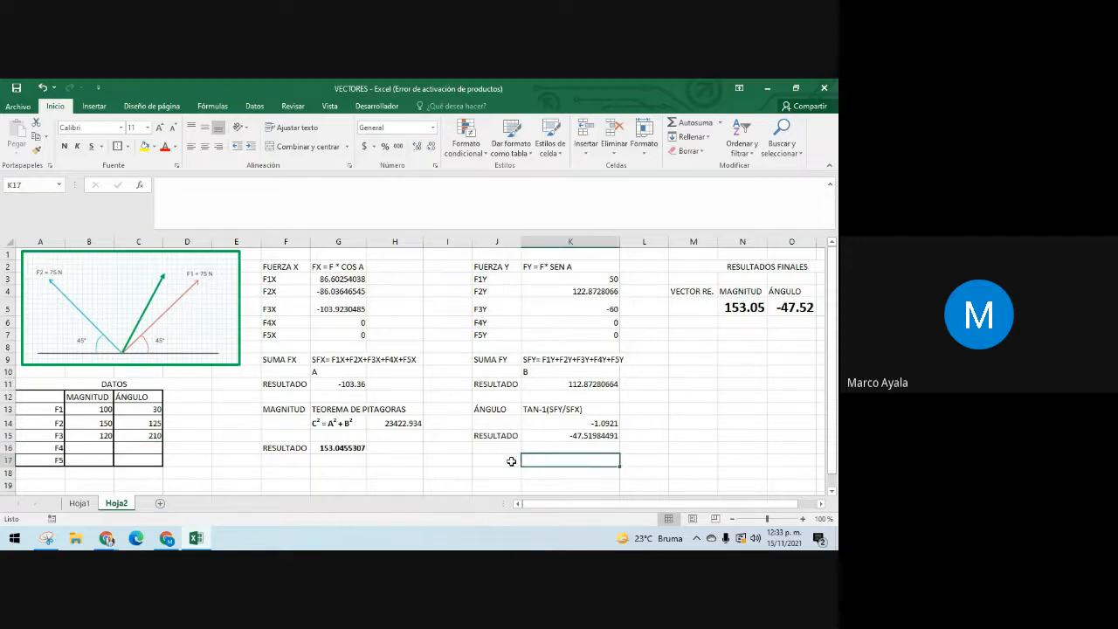
text(=)
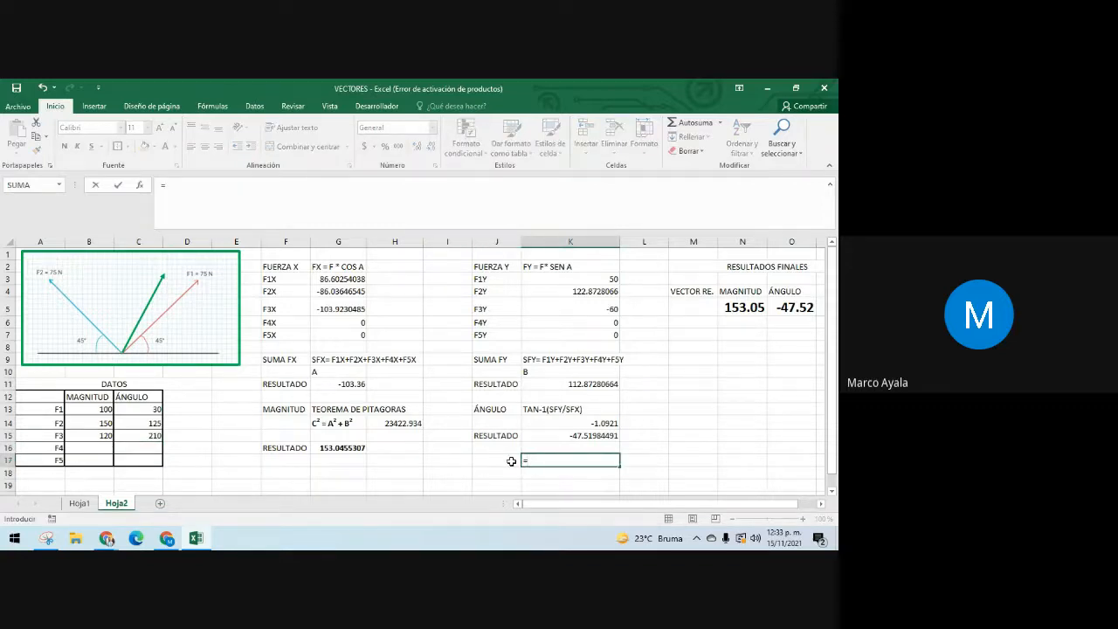
text(SI)
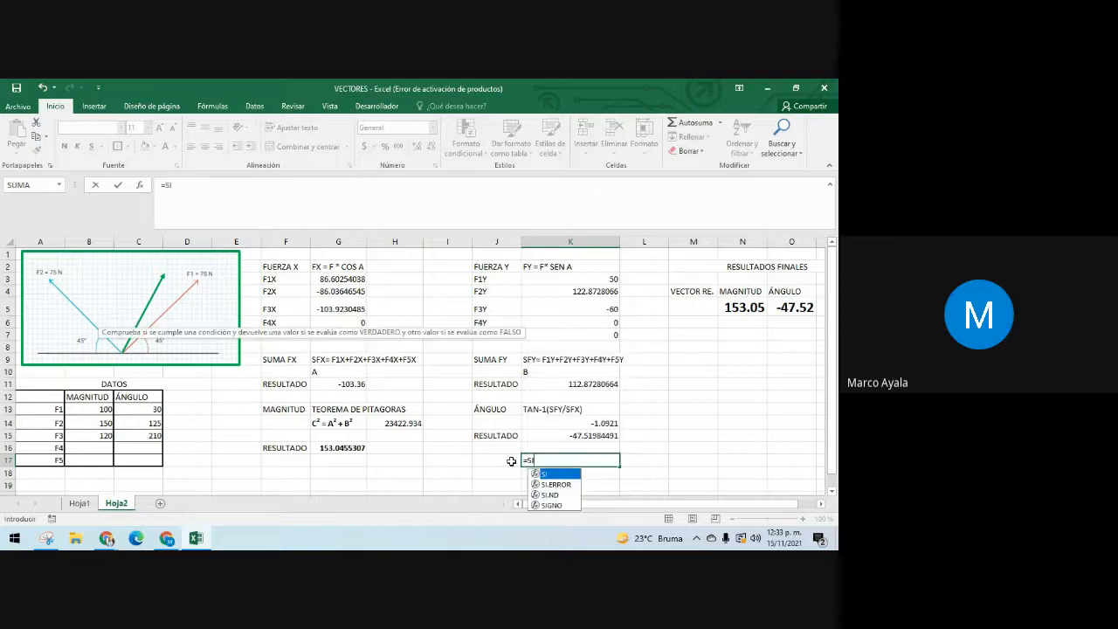
click(588, 434)
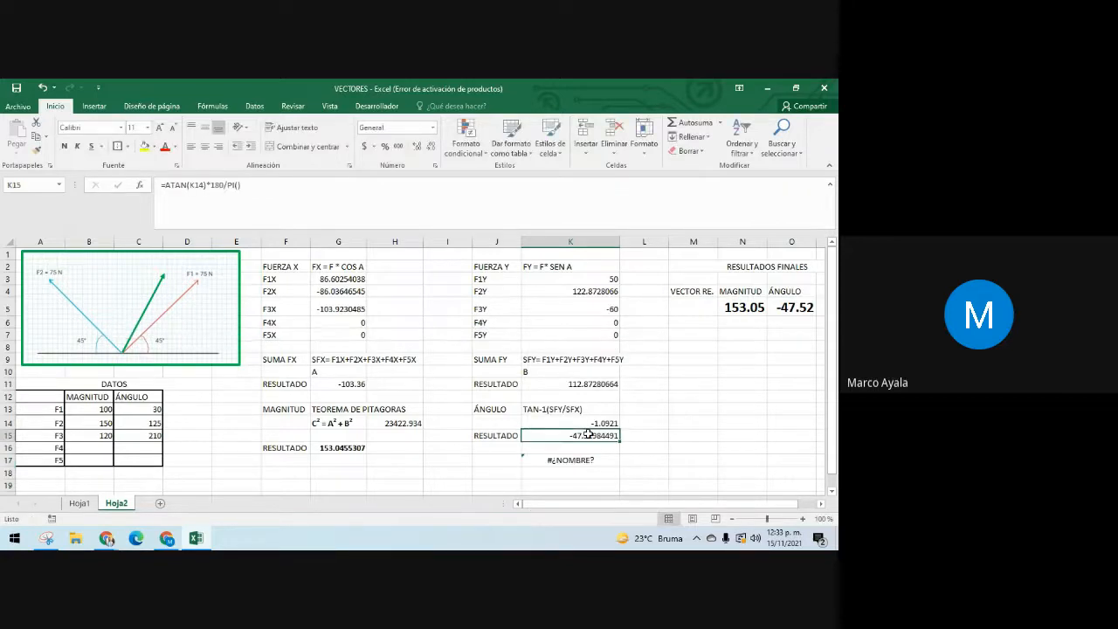
click(570, 459)
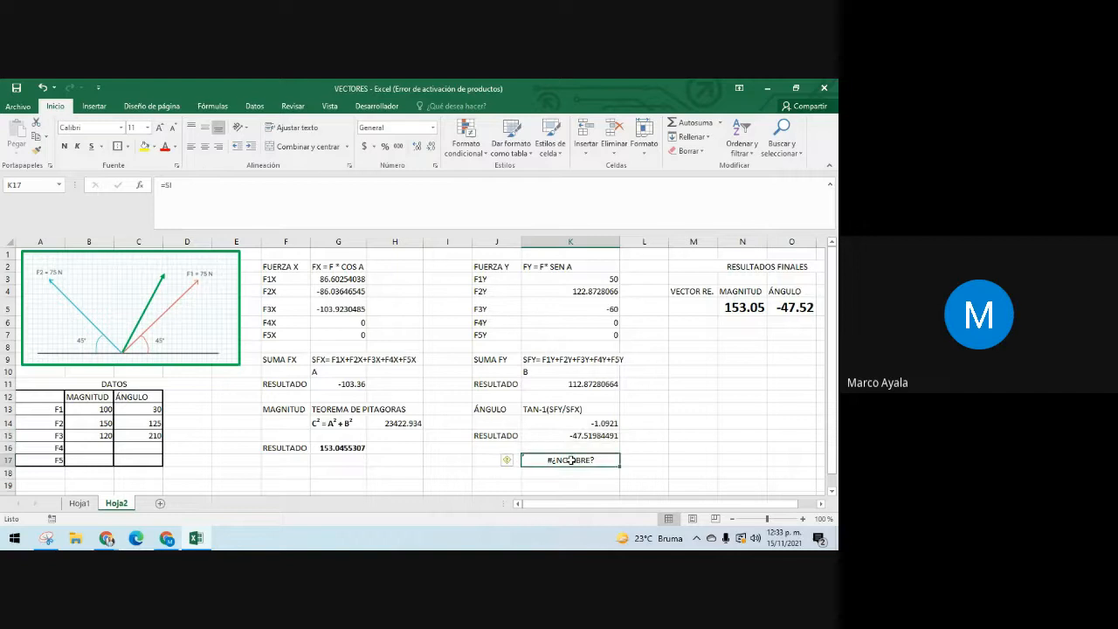
text(=)
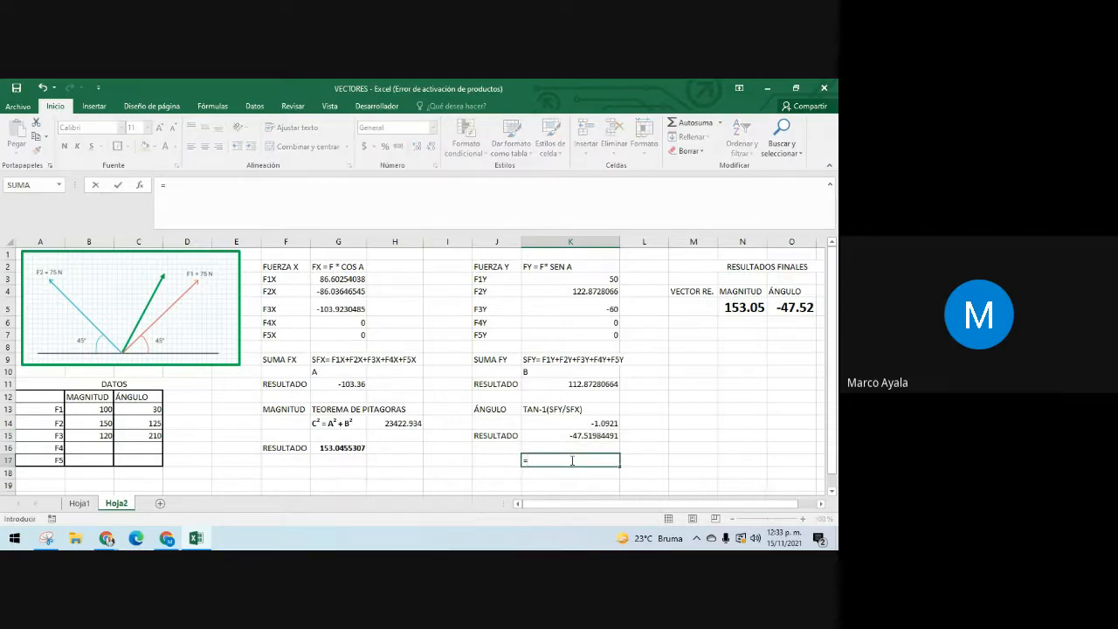
text(S)
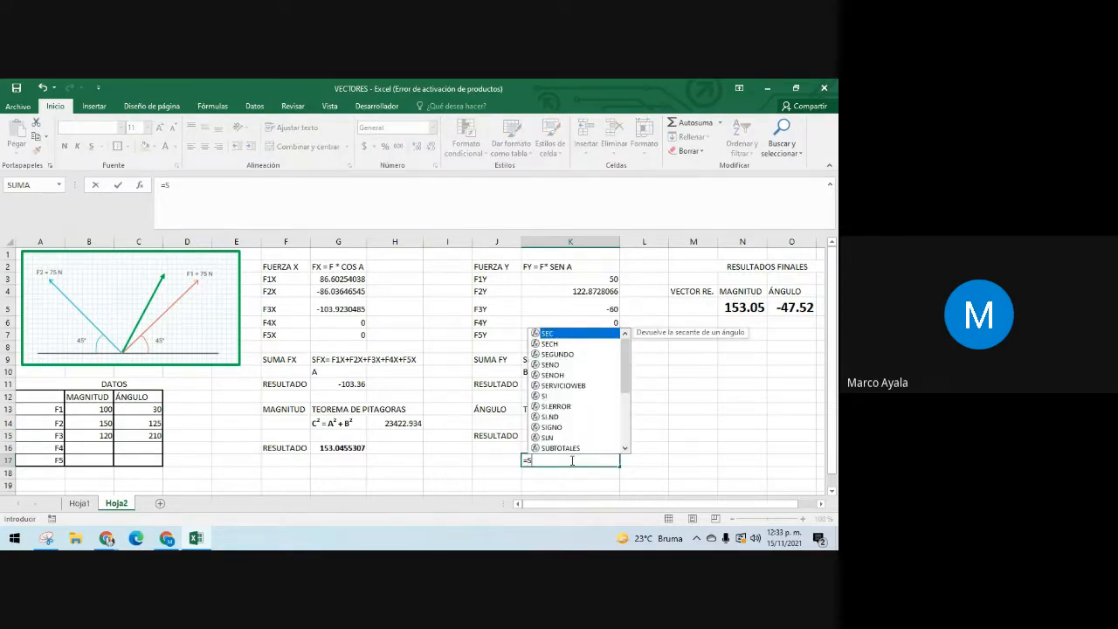
text(I)
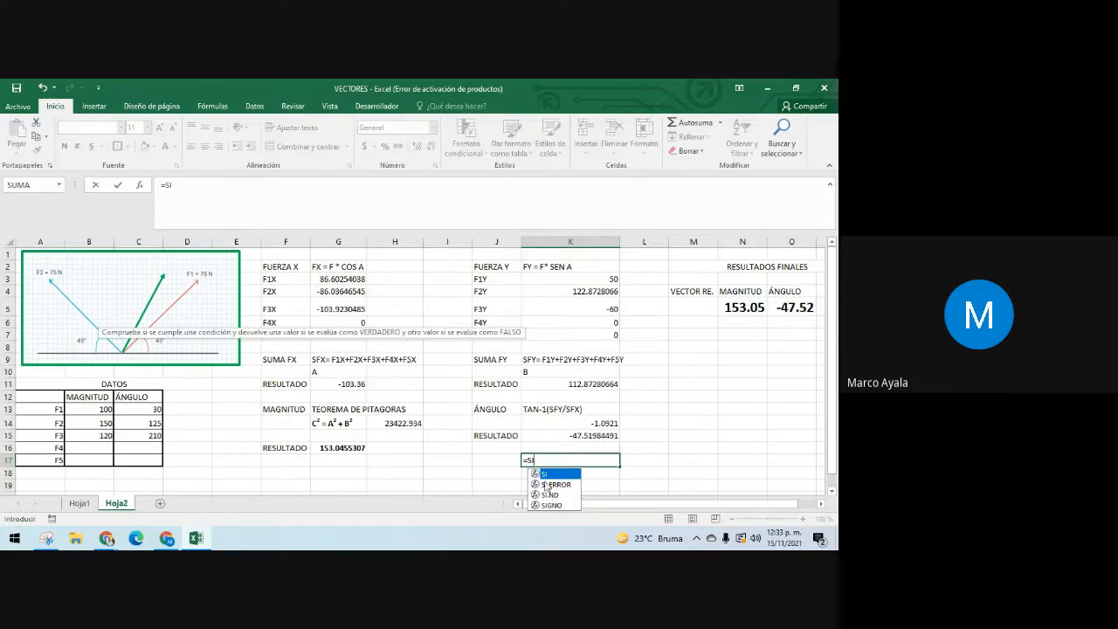
double_click(536, 474)
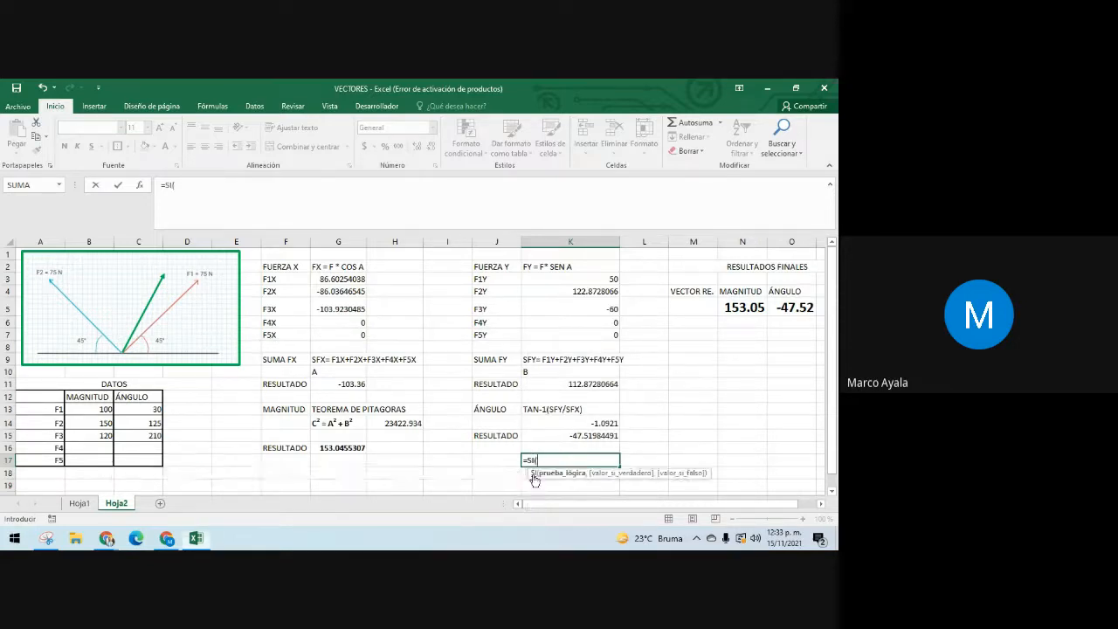
click(596, 437)
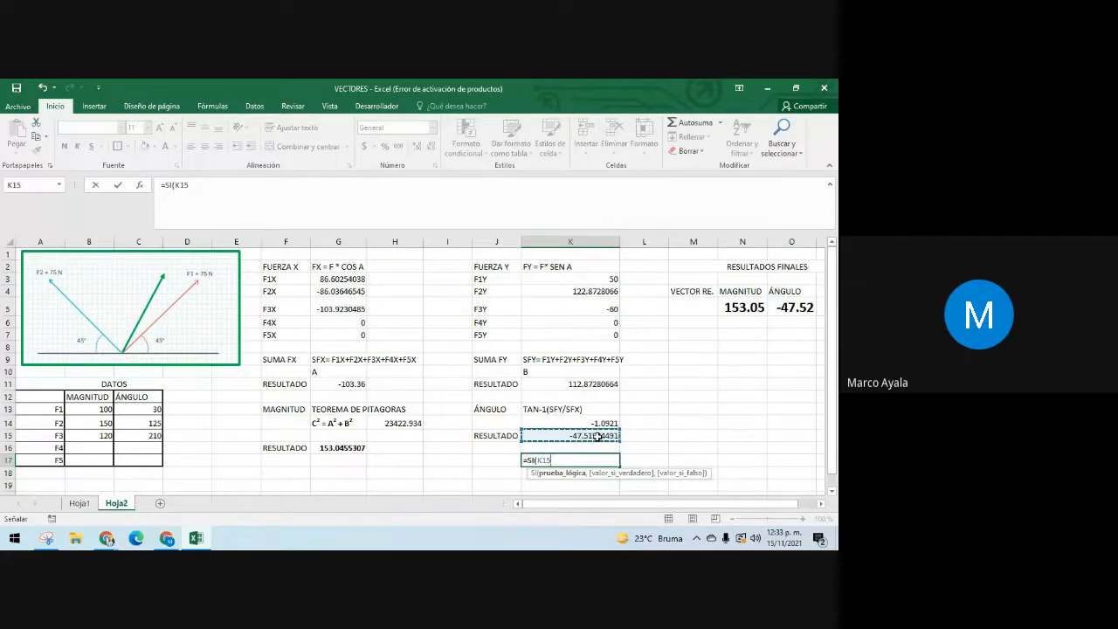
text(<0),-)
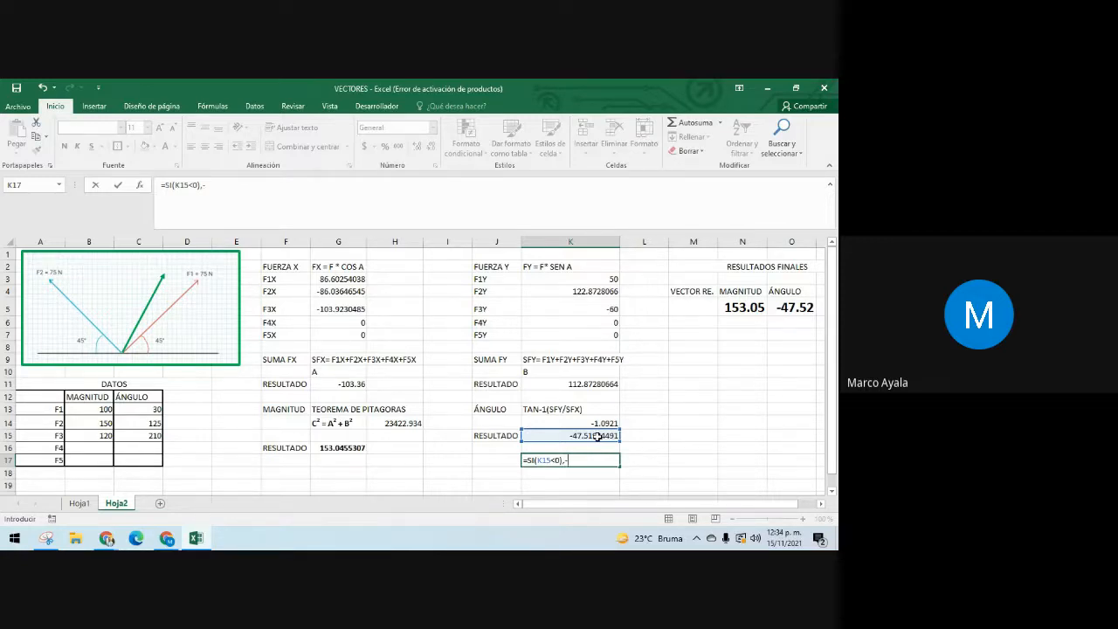
text(180)
key(Return)
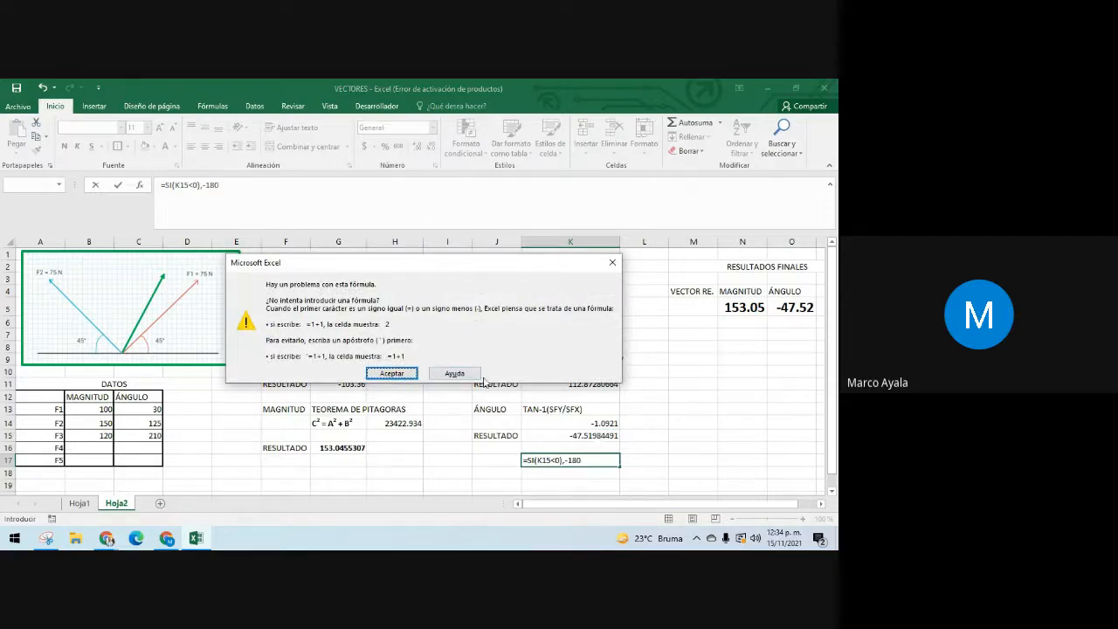
click(392, 374)
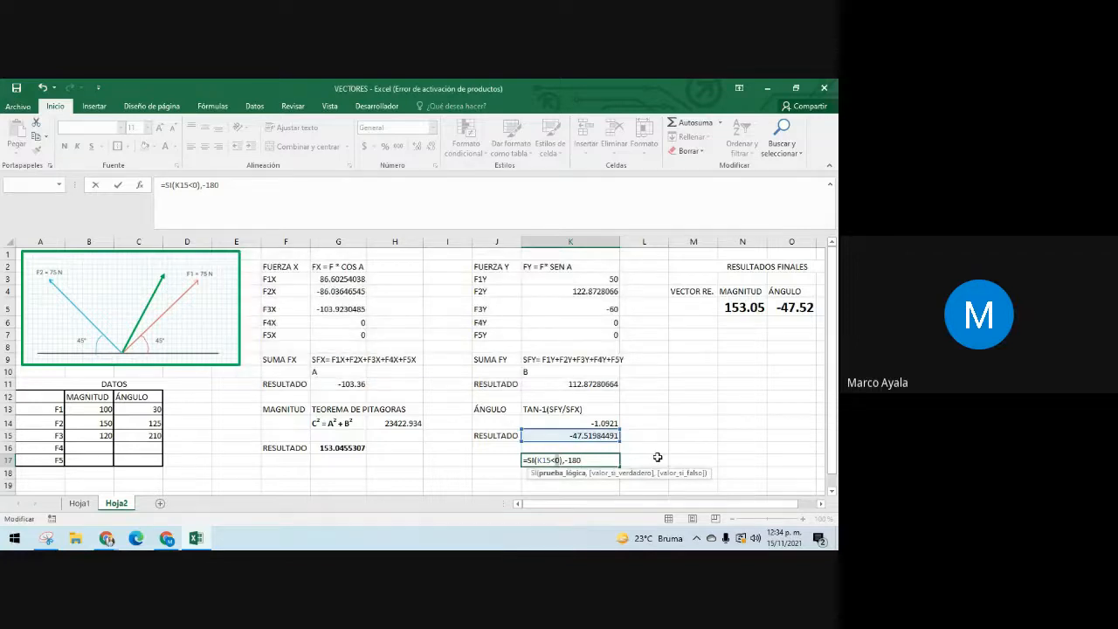
Step: Remove the faulty SI formula from cell K17
click(600, 461)
key(BackSpace)
key(BackSpace)
key(BackSpace)
key(BackSpace)
key(BackSpace)
key(BackSpace)
key(BackSpace)
key(BackSpace)
key(BackSpace)
key(BackSpace)
key(BackSpace)
key(BackSpace)
key(BackSpace)
key(BackSpace)
key(BackSpace)
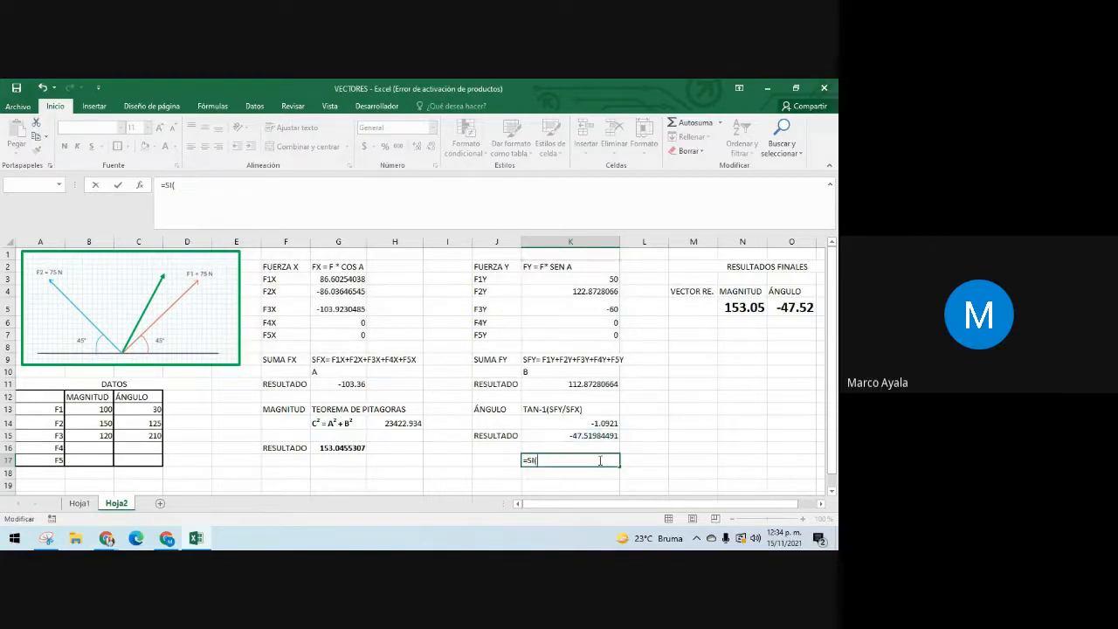
key(Return)
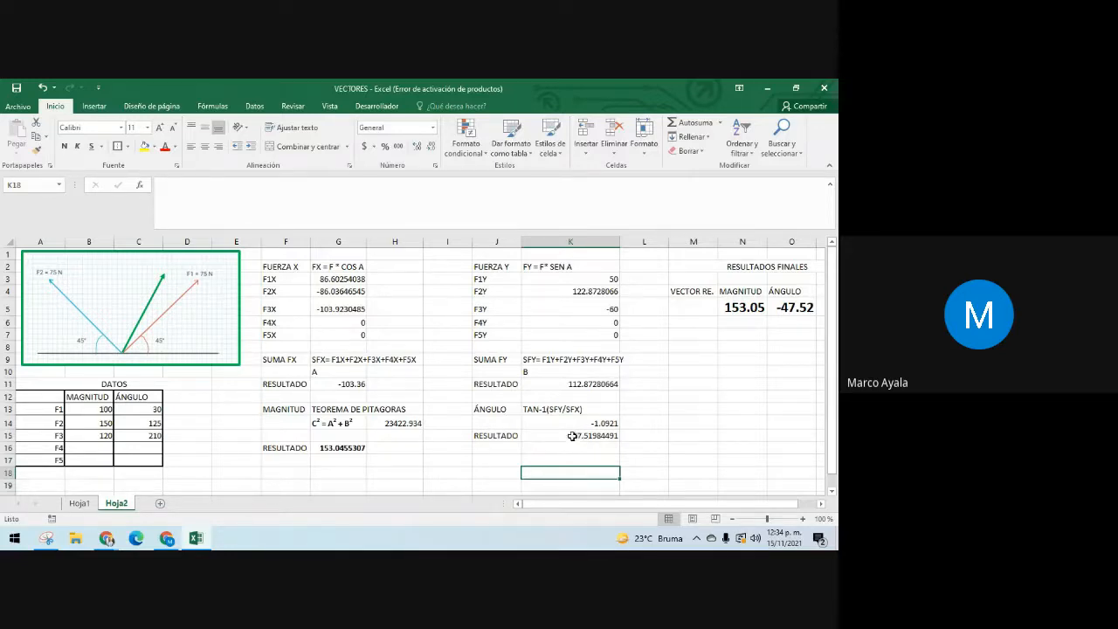
click(574, 437)
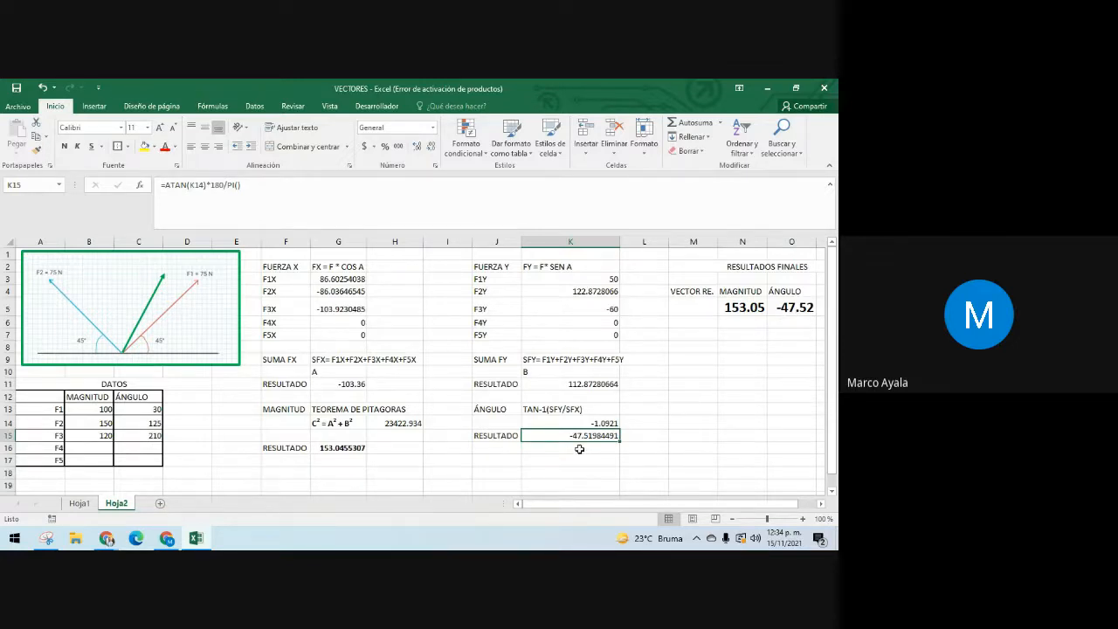
click(789, 311)
text(=)
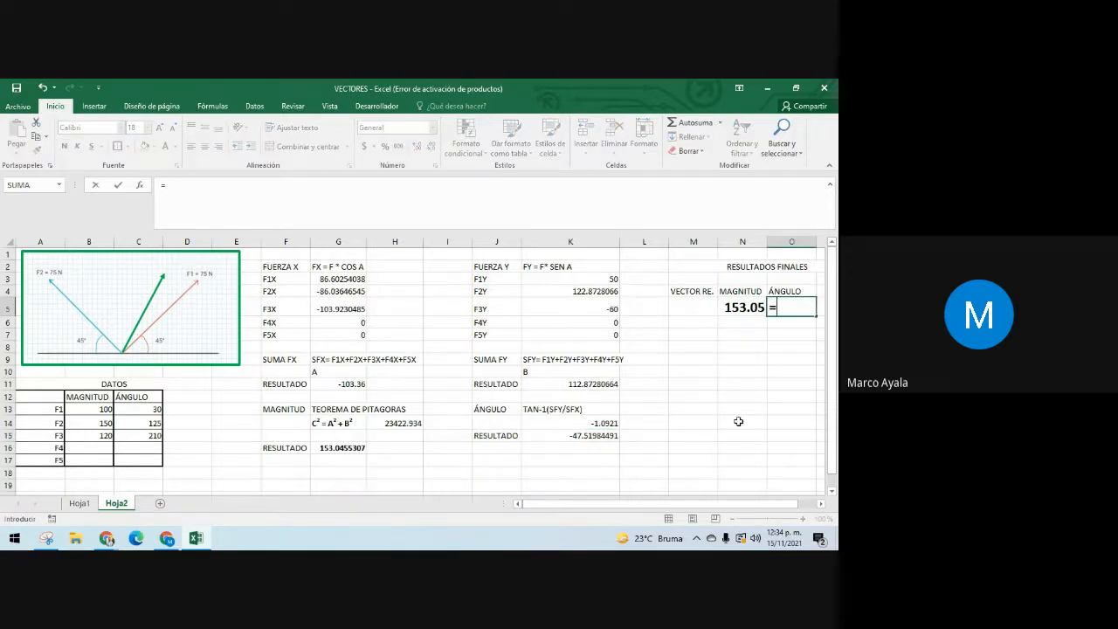
click(779, 395)
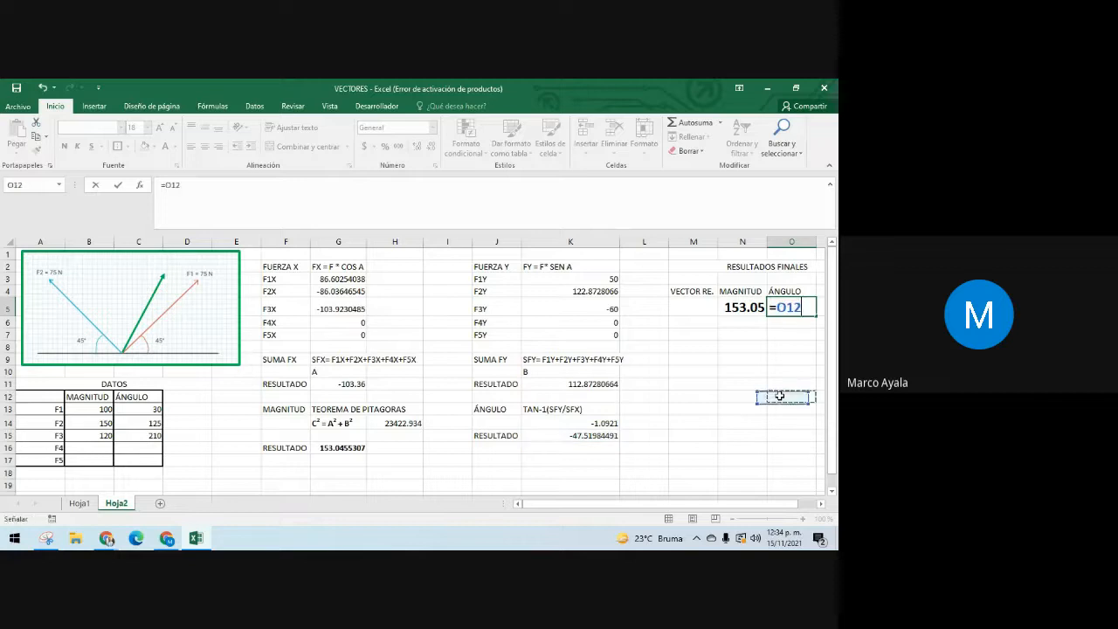
key(BackSpace)
key(BackSpace)
key(BackSpace)
text(K15)
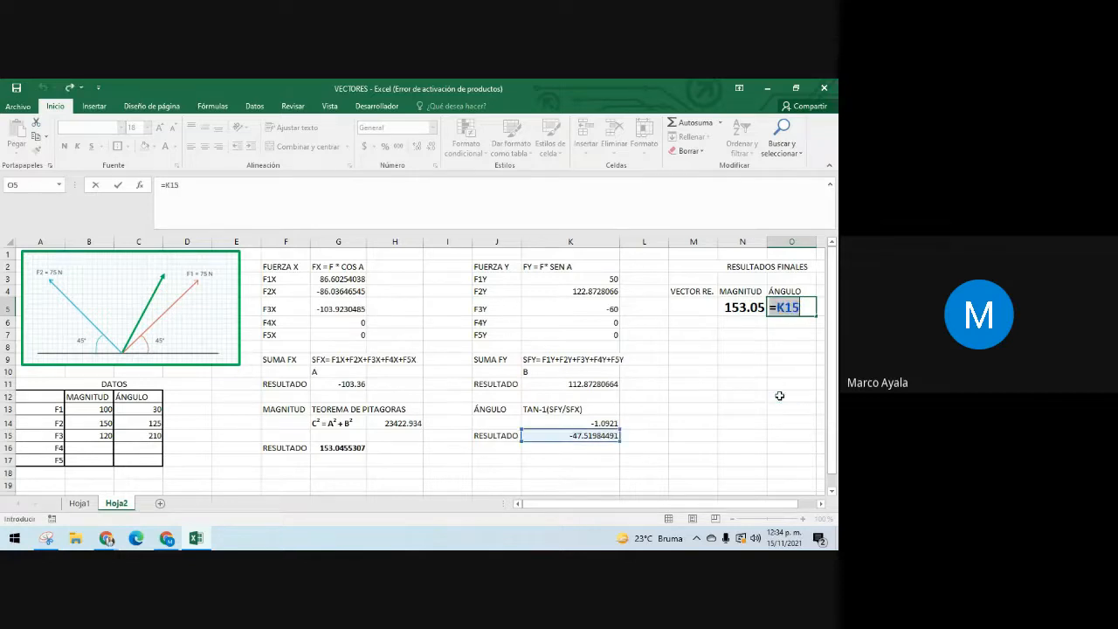
key(Return)
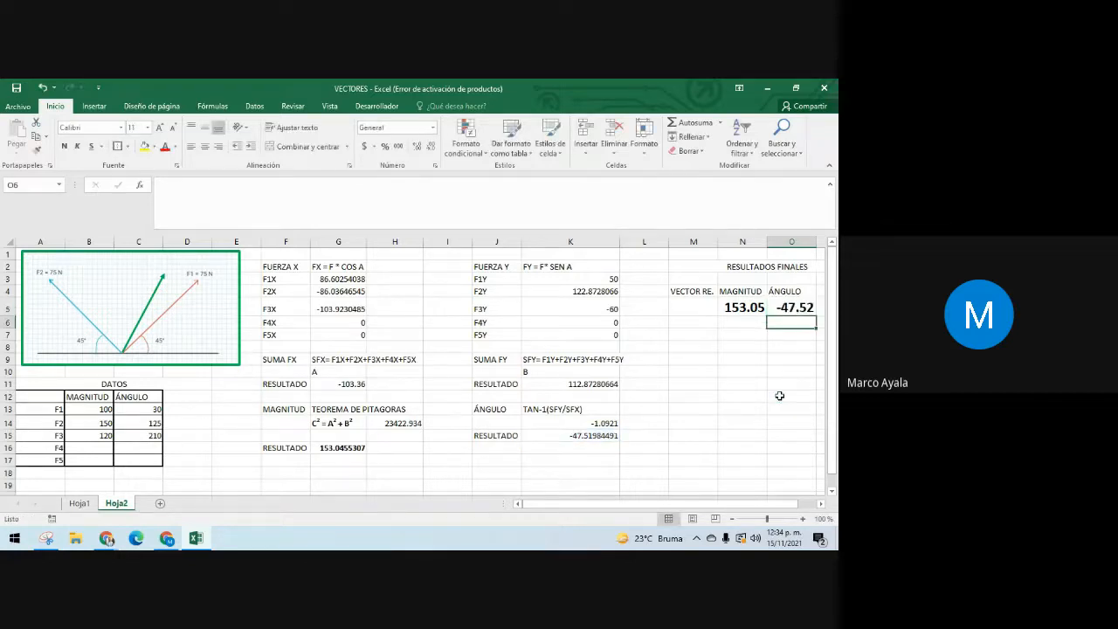
Step: Enter the formula =180-O5 in cell O7 below the final results table
click(794, 335)
text(=)
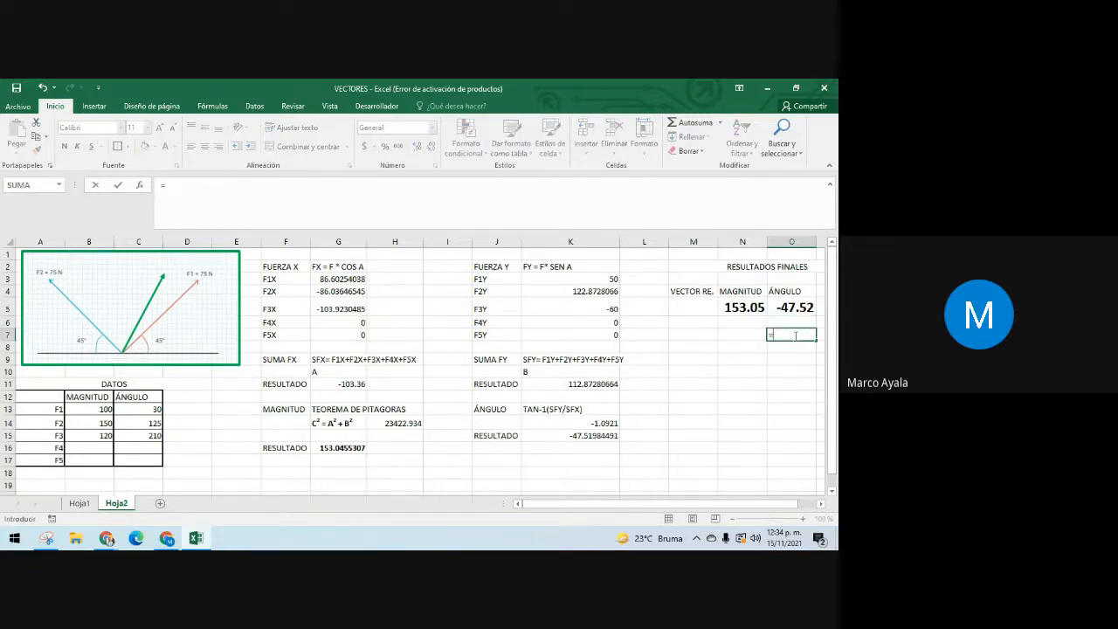
text(180-)
click(803, 309)
key(Return)
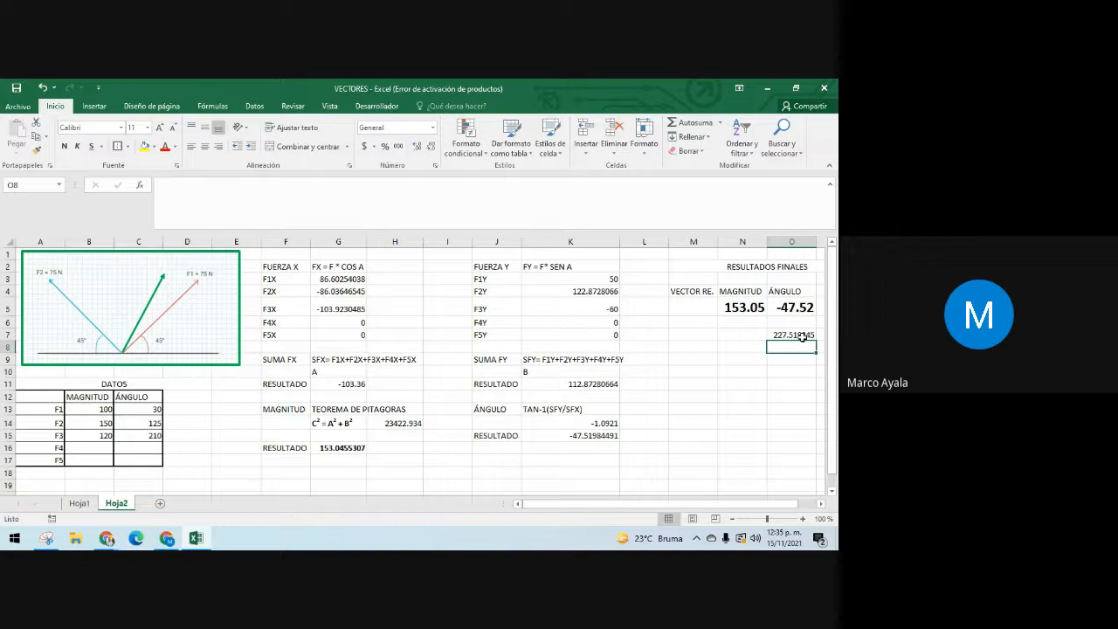
Step: Change the formula in cell O7 to =180+O5 so the angle is added to 180
click(802, 336)
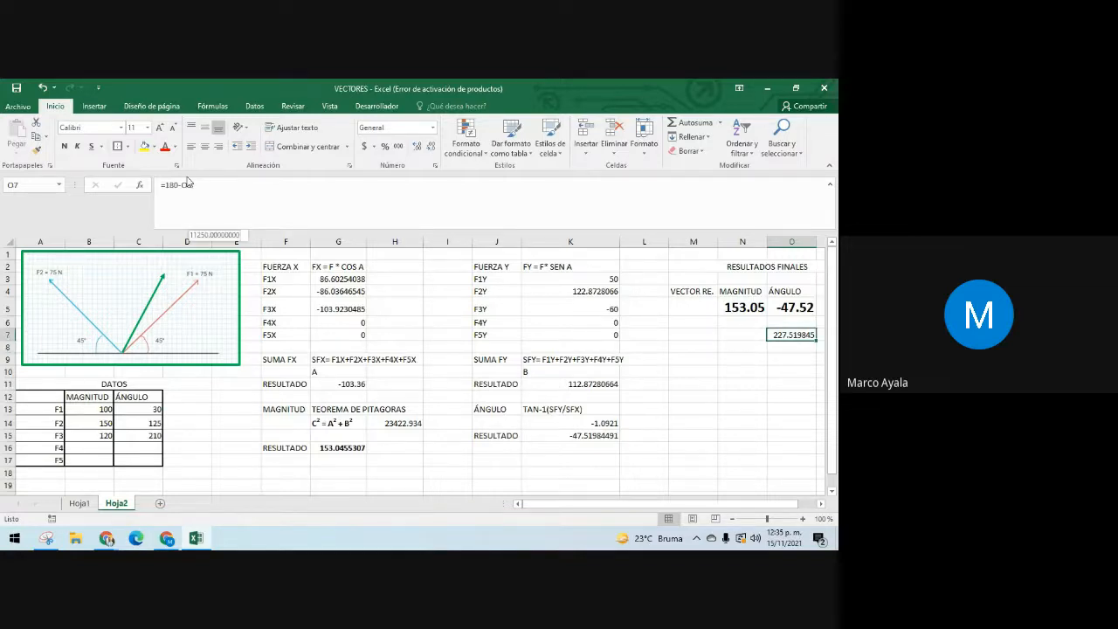
click(184, 186)
key(BackSpace)
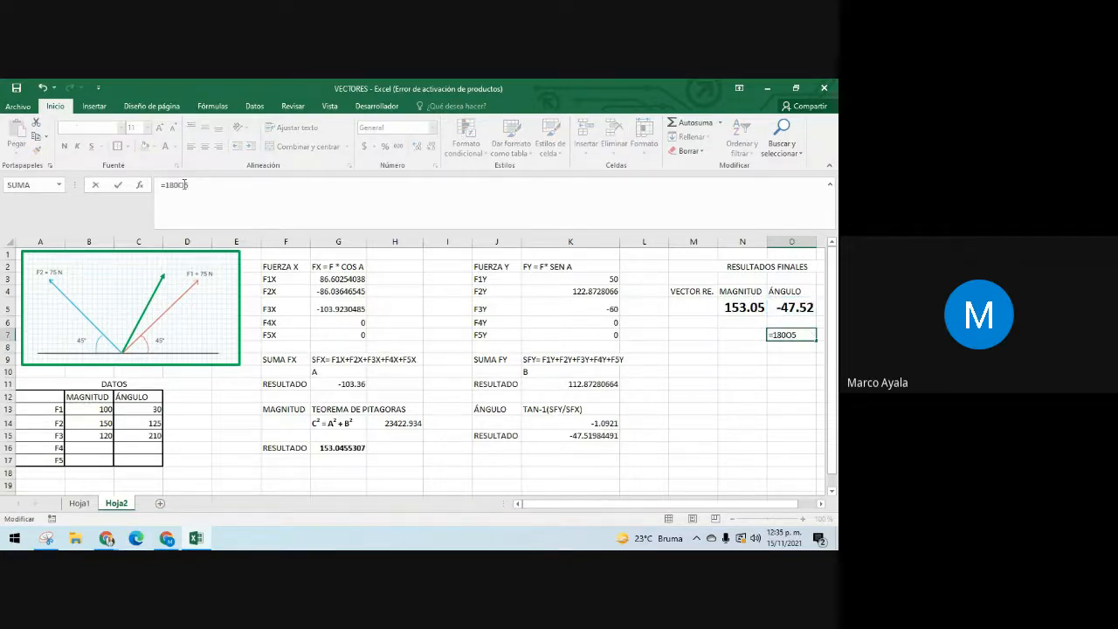
text(+)
key(Return)
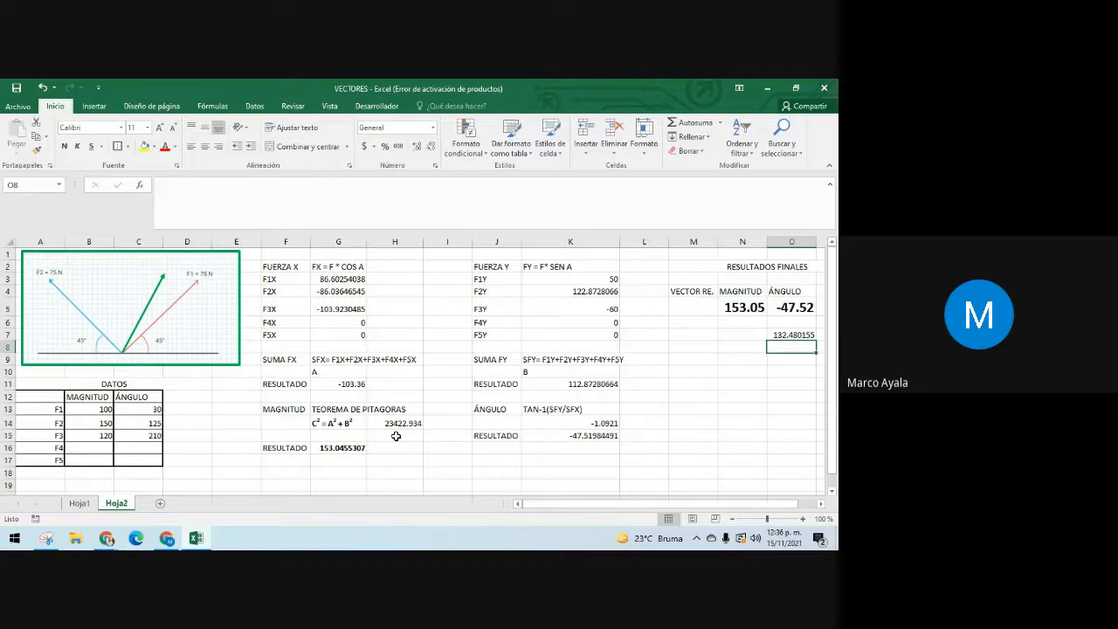
Step: Switch to the Google Meet window
key(alt+Tab)
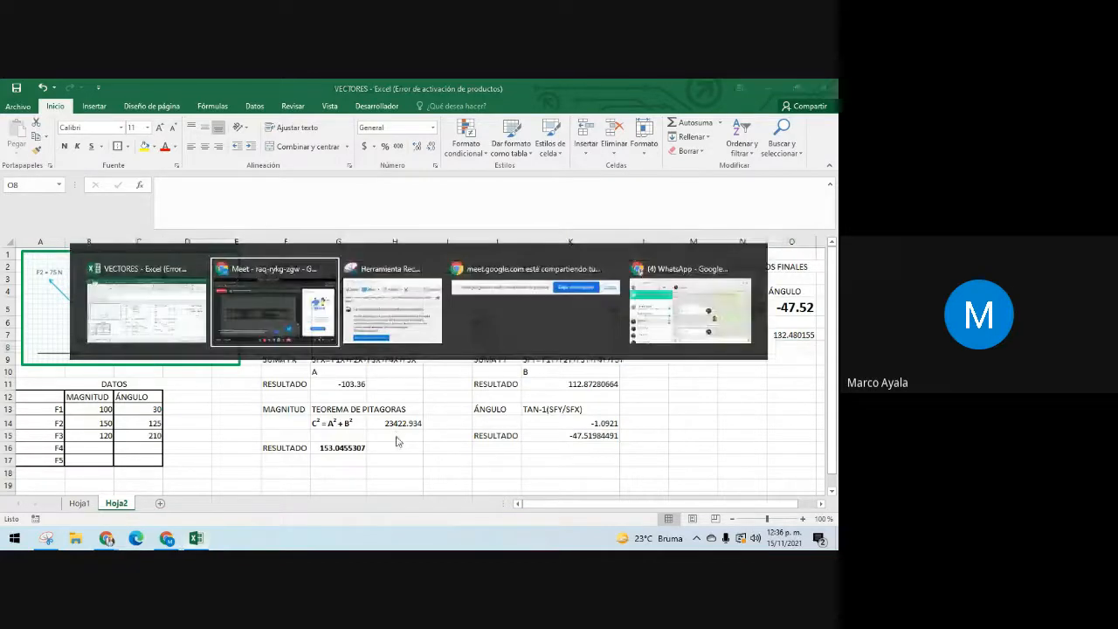